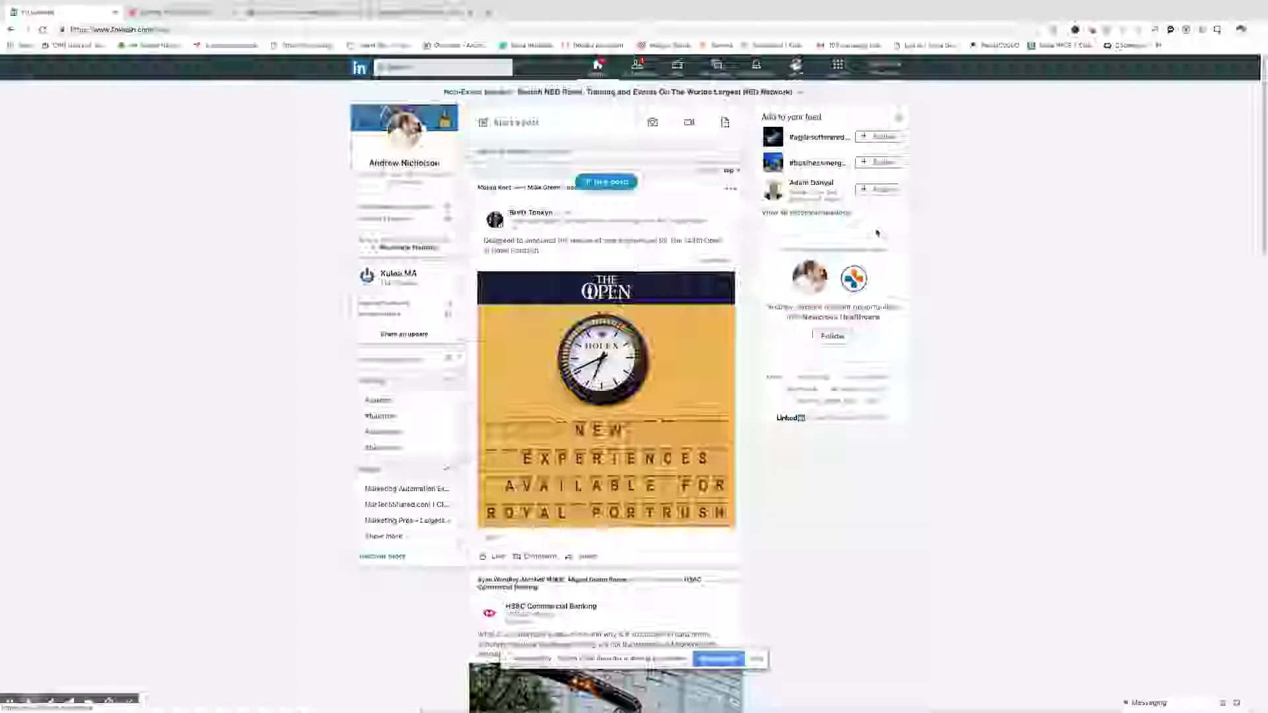
- Open Campaign Manager through LinkedIn's Advertise page and close the original feed tab
left_click(845, 75)
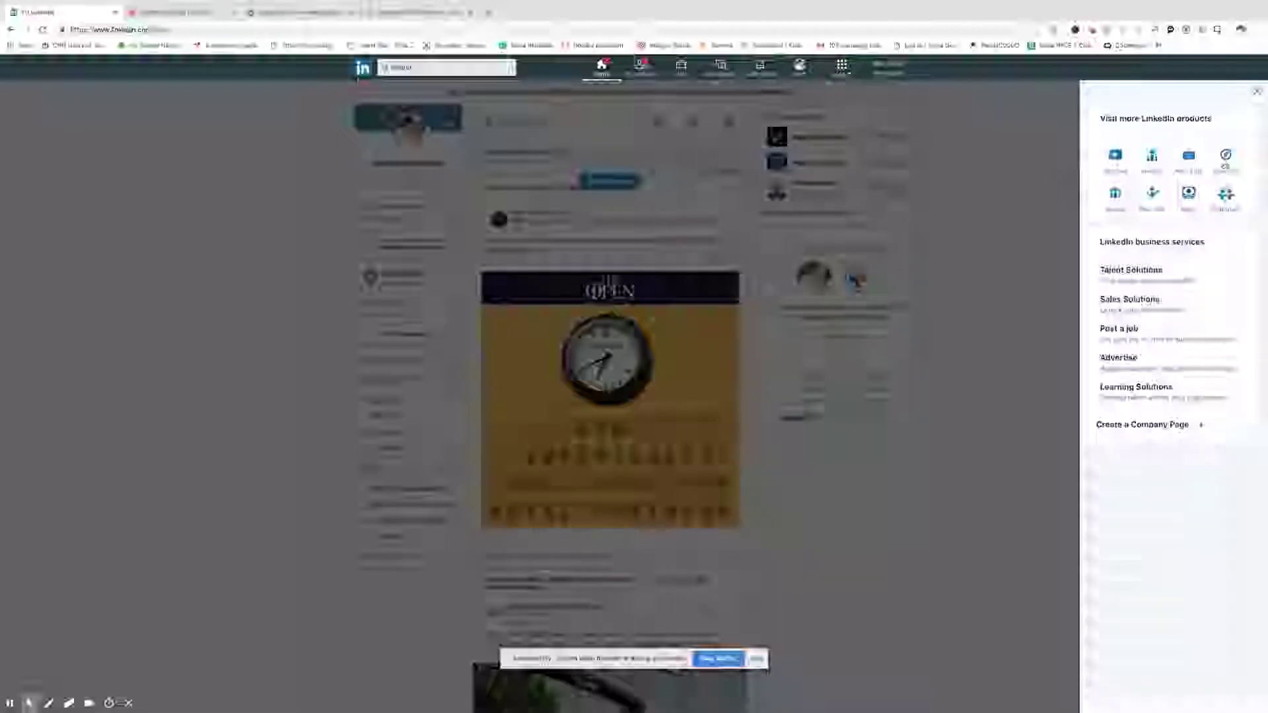
left_click(1225, 160)
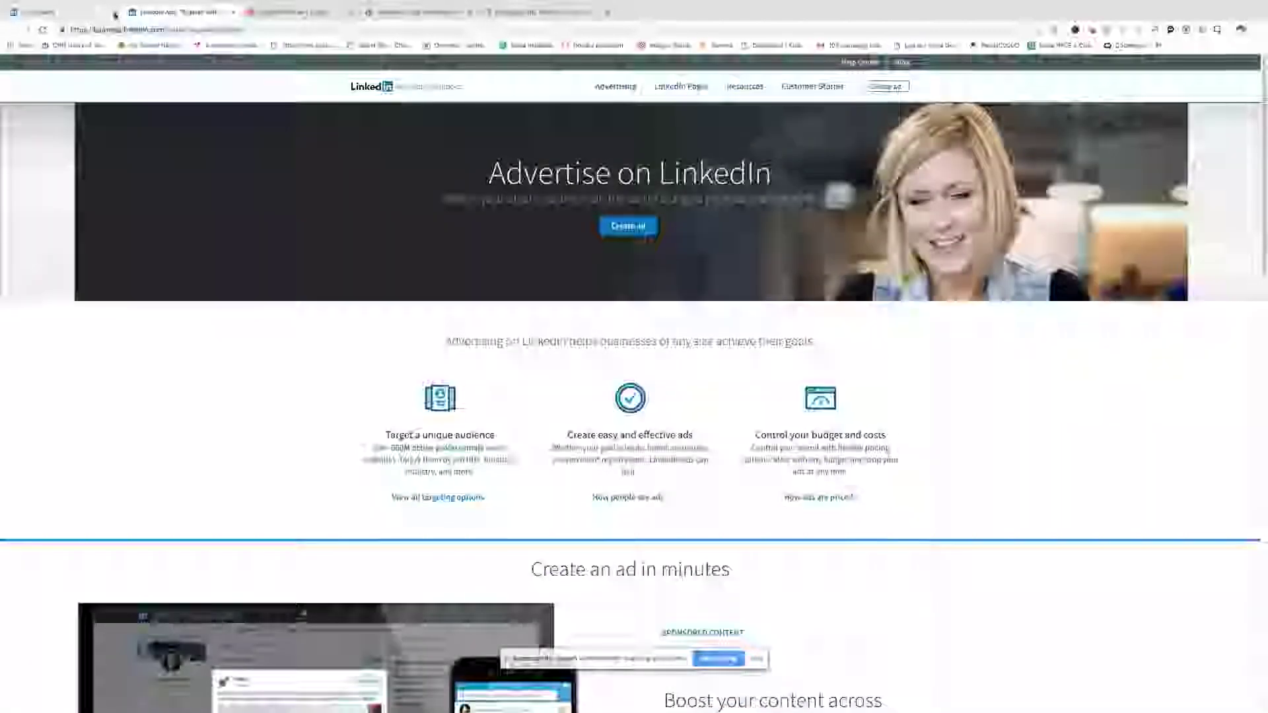
left_click(115, 14)
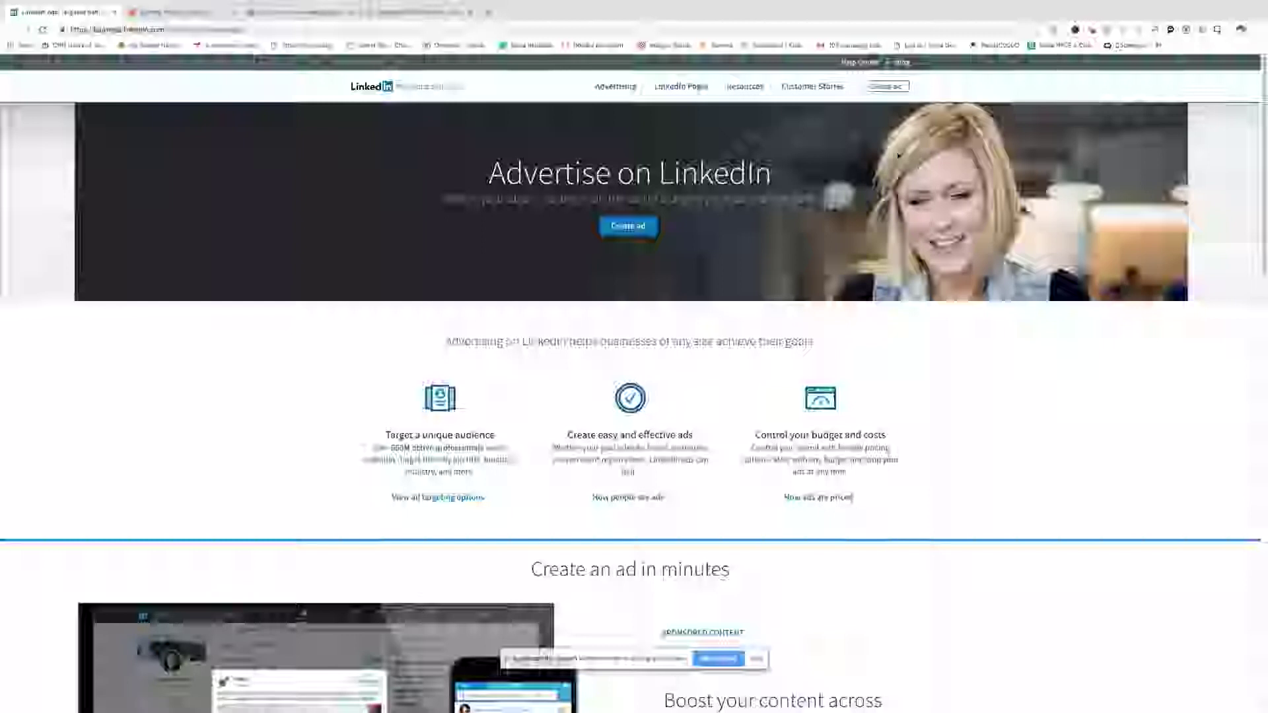
left_click(887, 88)
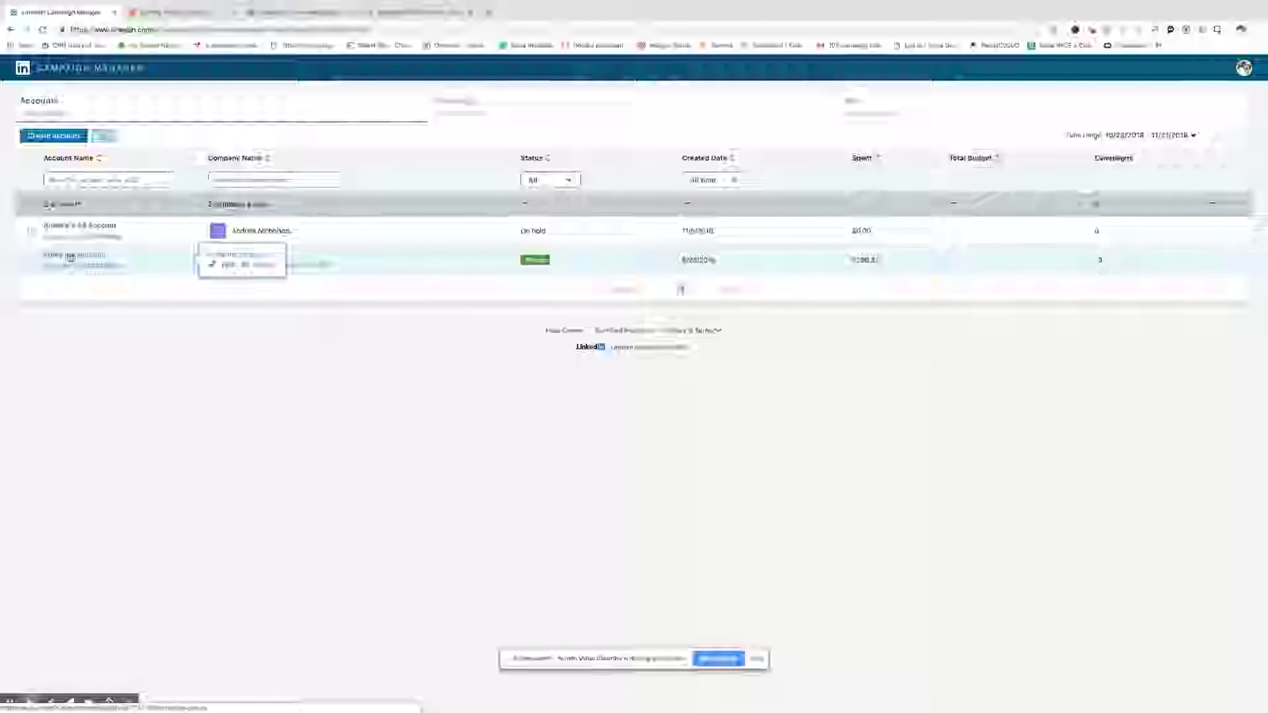
- Open the lead gen forms of the active Kulea ad account and start a new form template
left_click(75, 257)
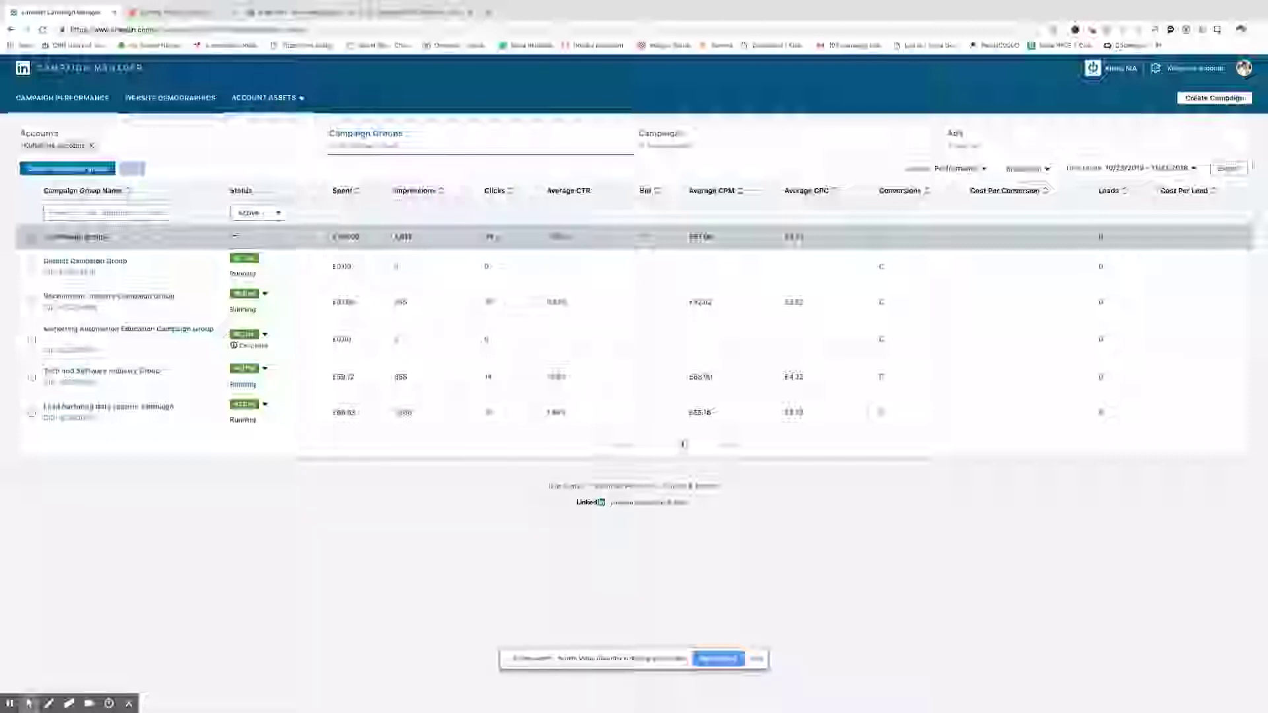
left_click(301, 98)
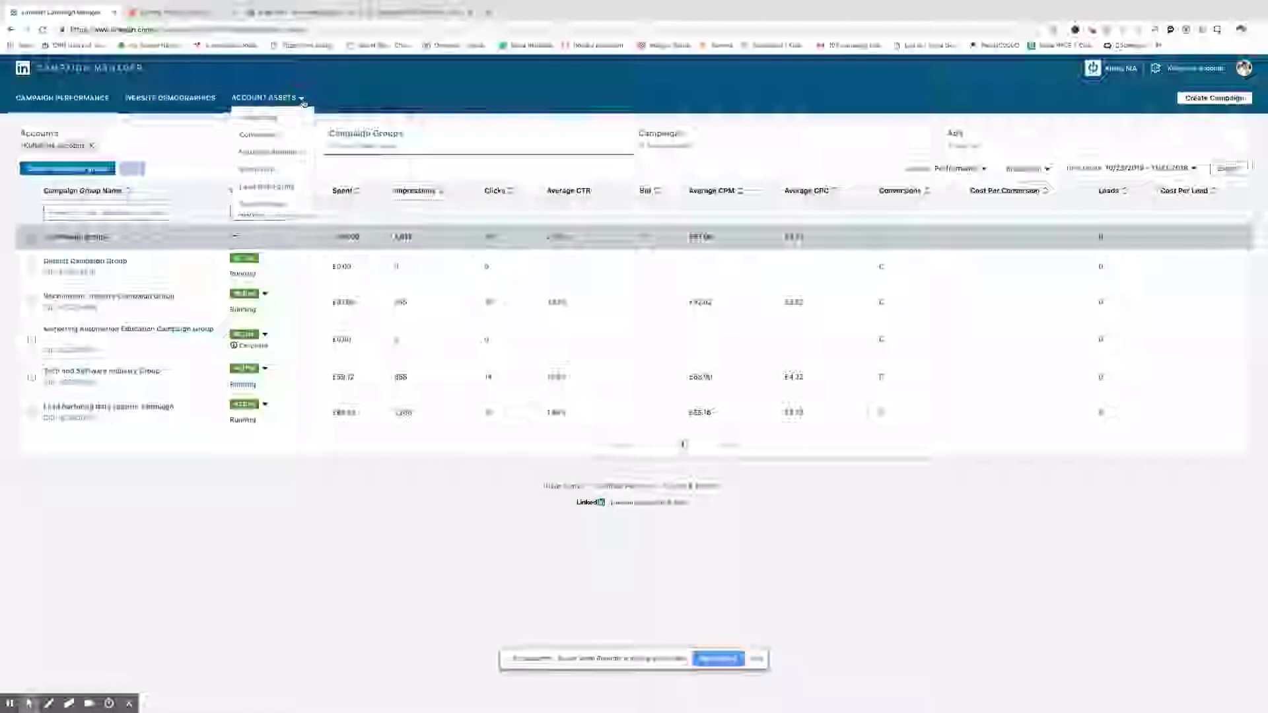
left_click(272, 189)
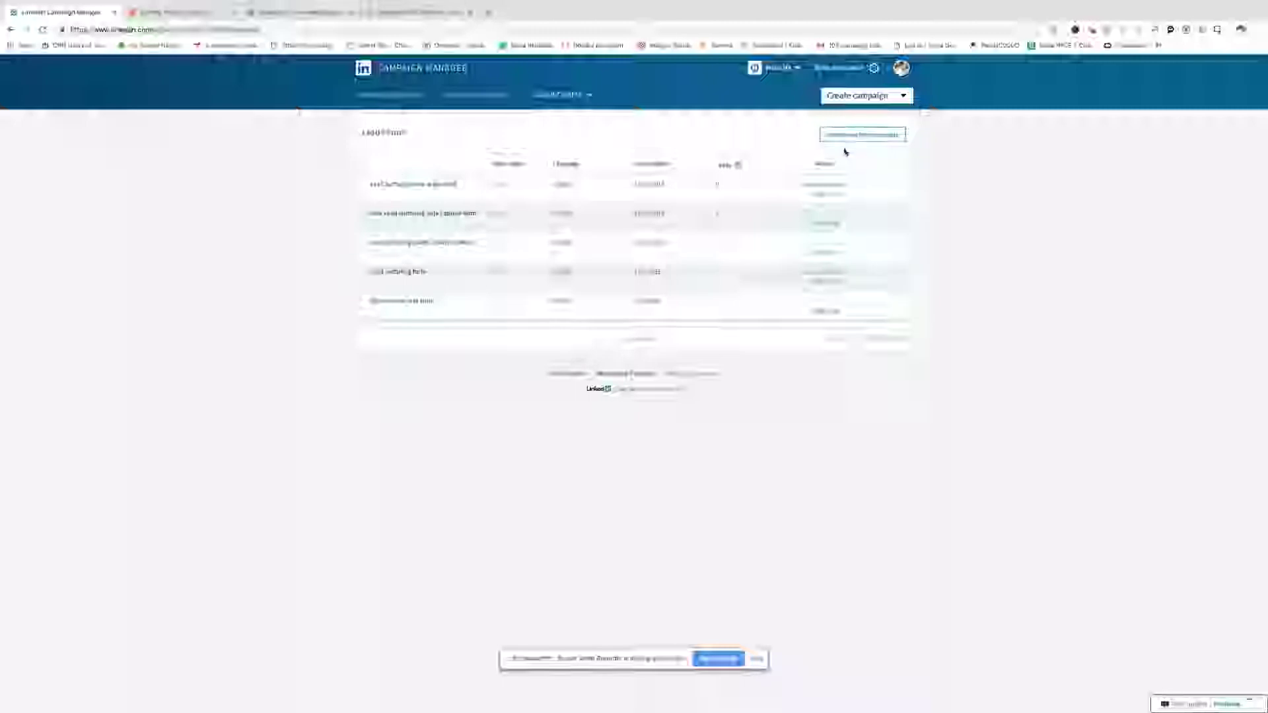
left_click(862, 137)
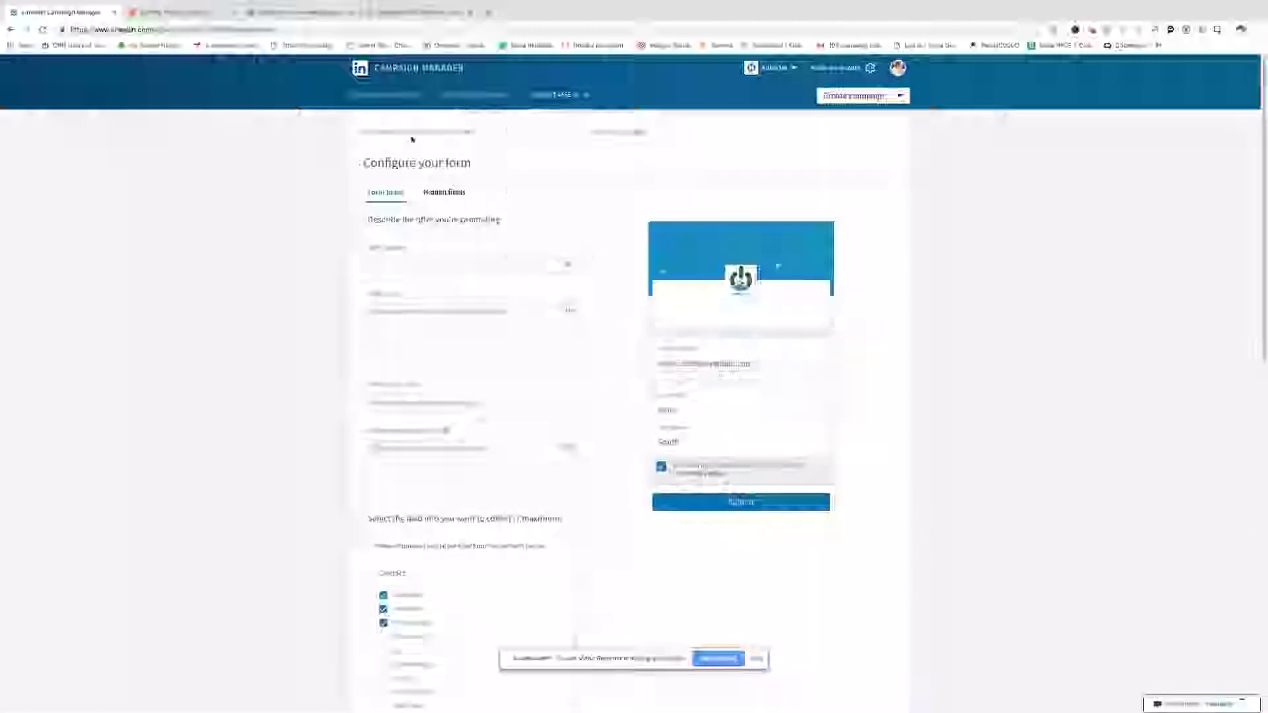
- Name the lead gen form "Demo form"
left_click(504, 133)
type("u")
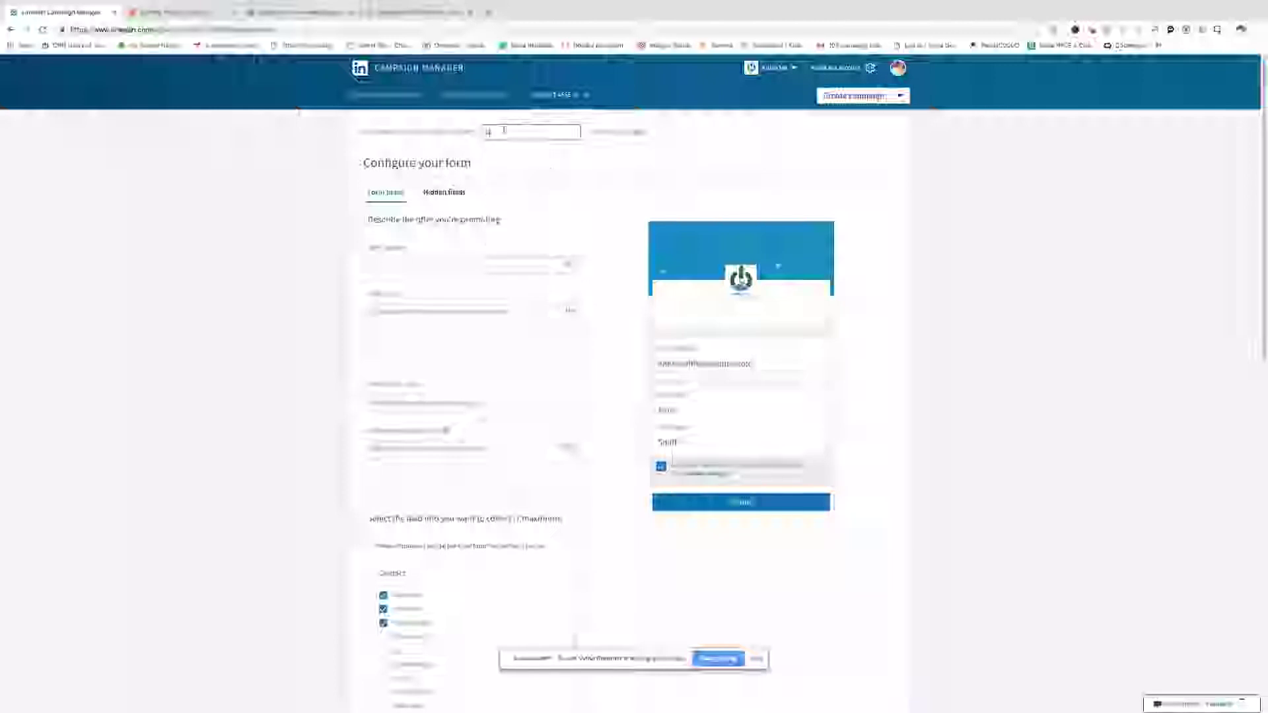
type("st")
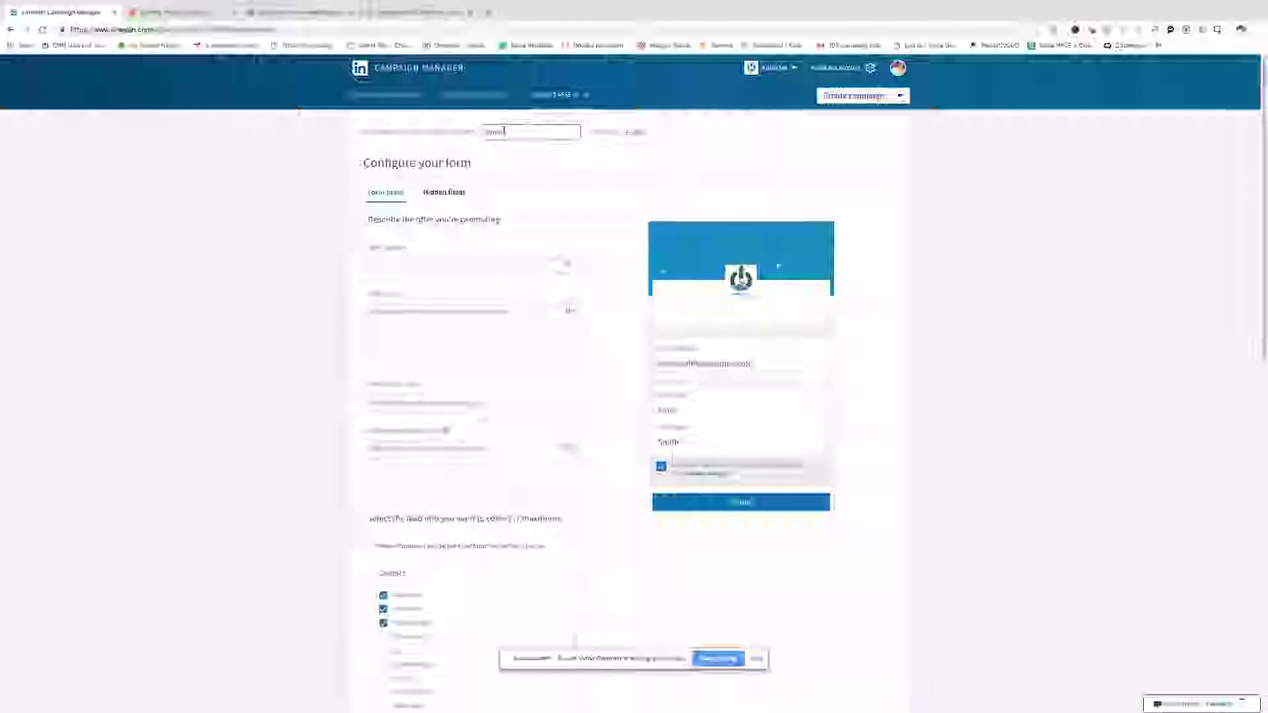
type("mo")
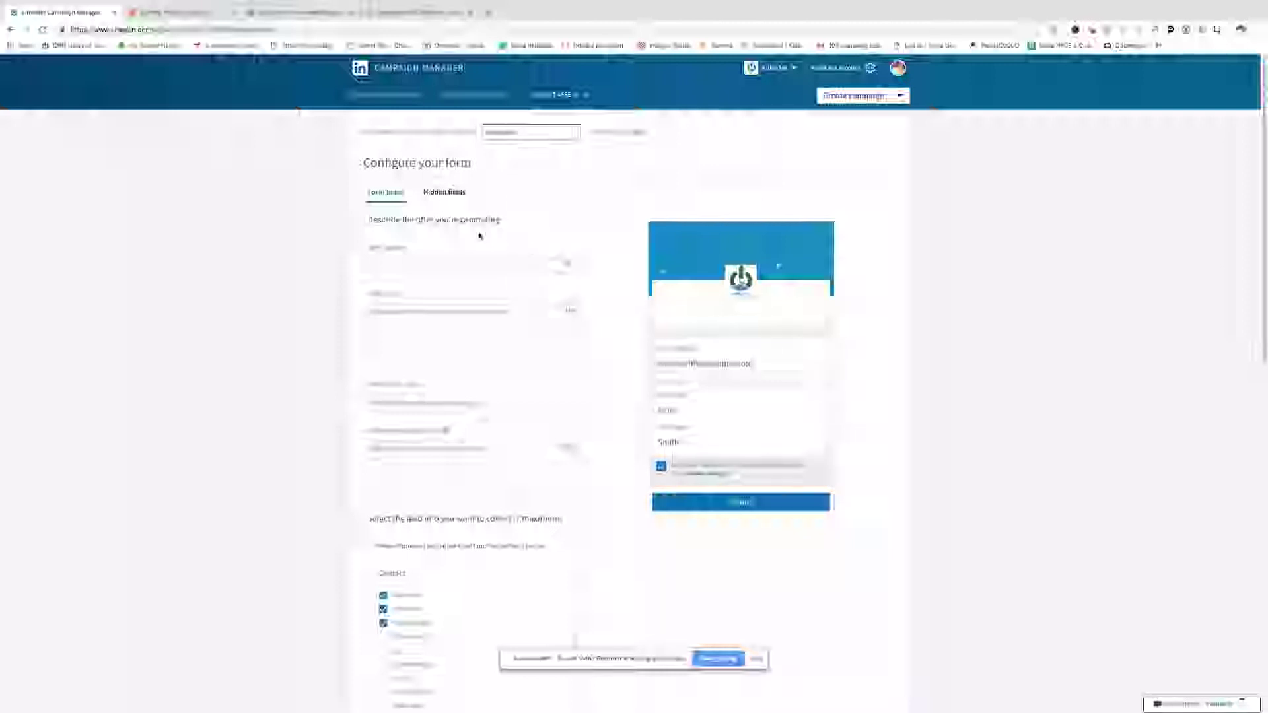
- Enter "Free lead nurturing guide (demo)" as the headline of the offer
left_click(404, 264)
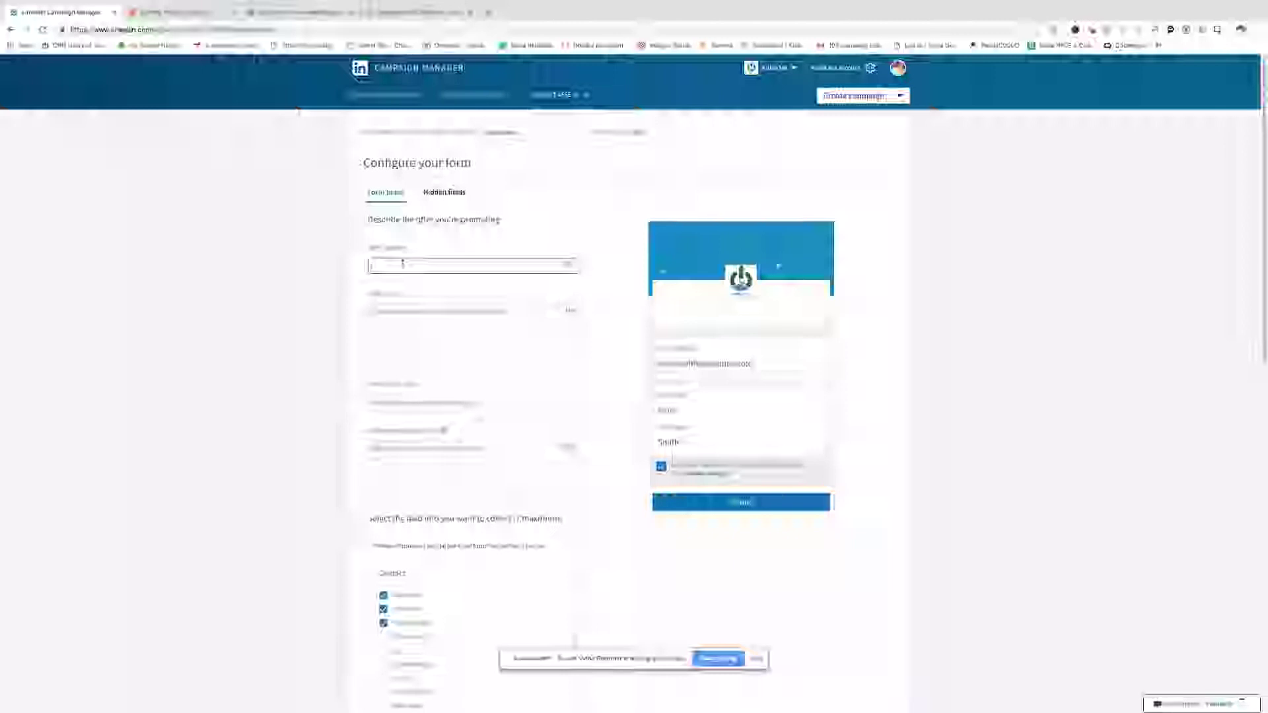
type("Free")
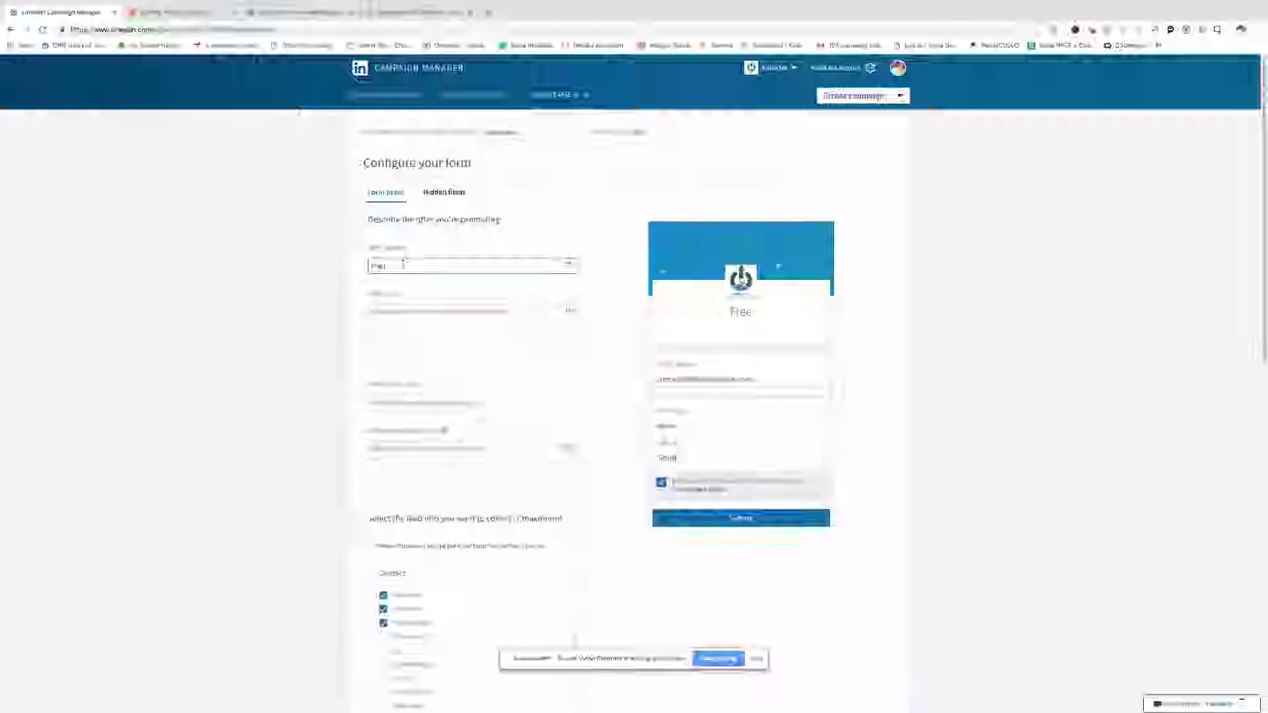
type(" lead for")
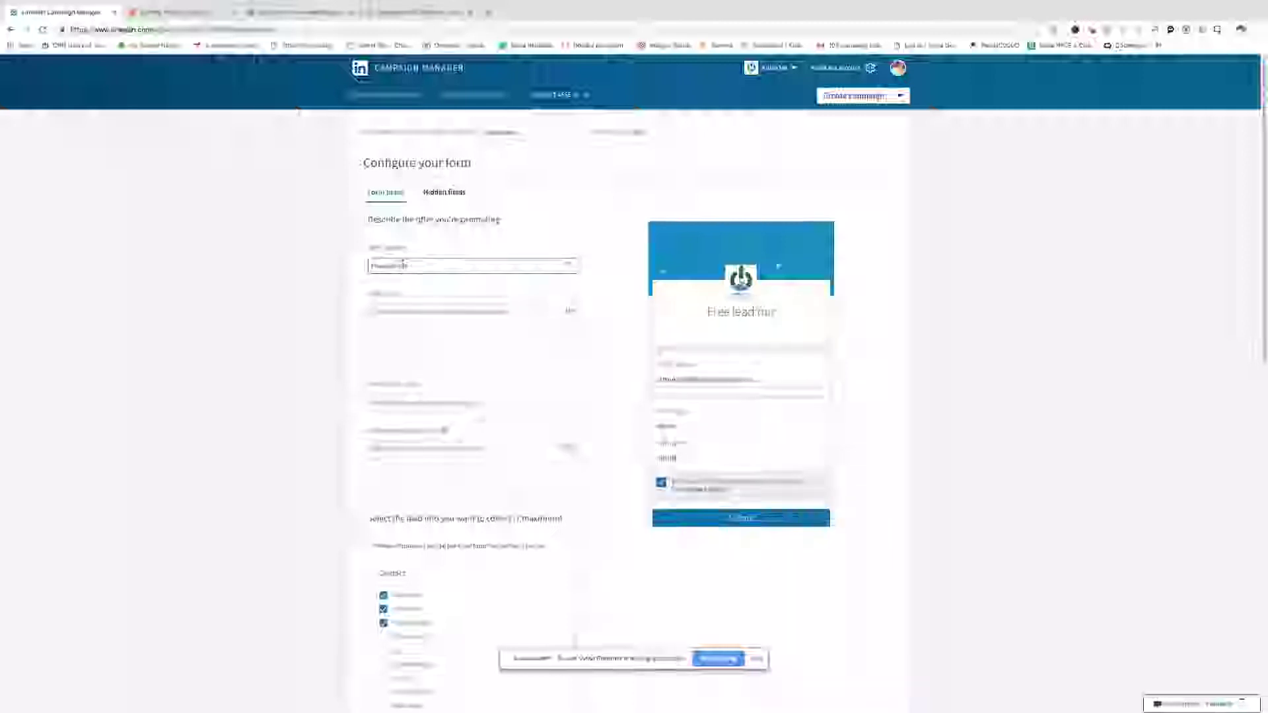
type("turing guide")
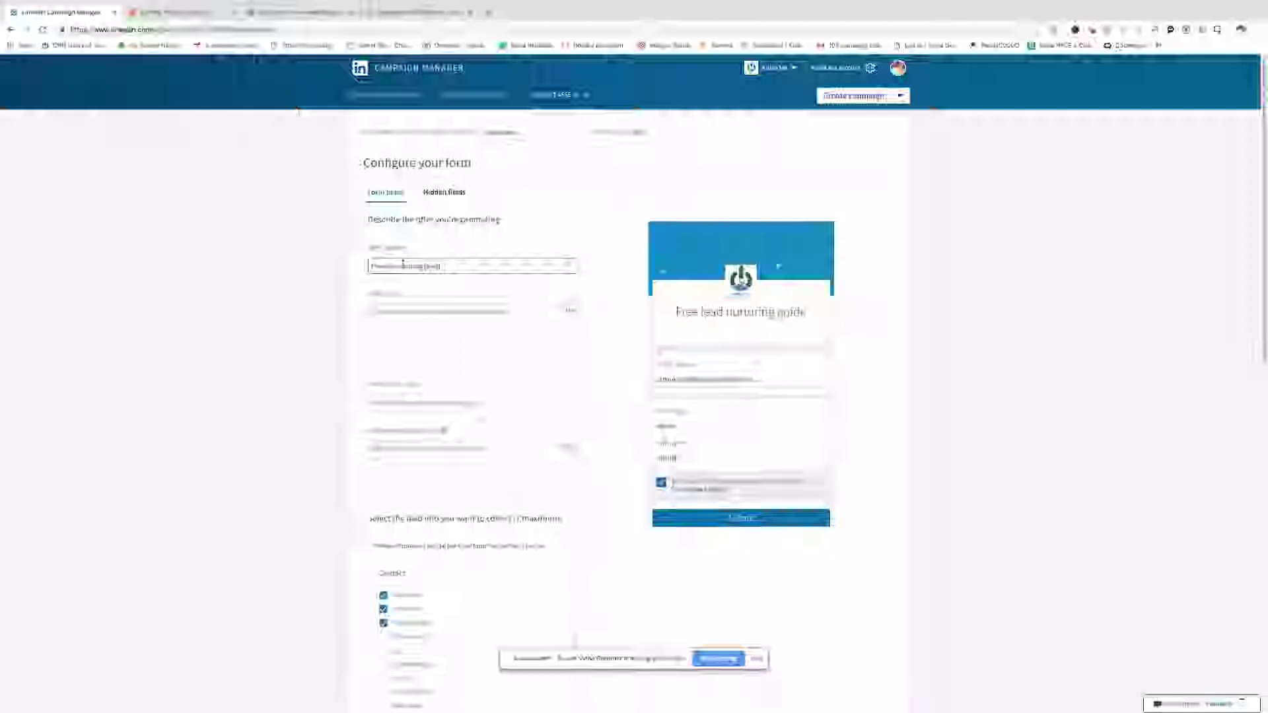
type(" |")
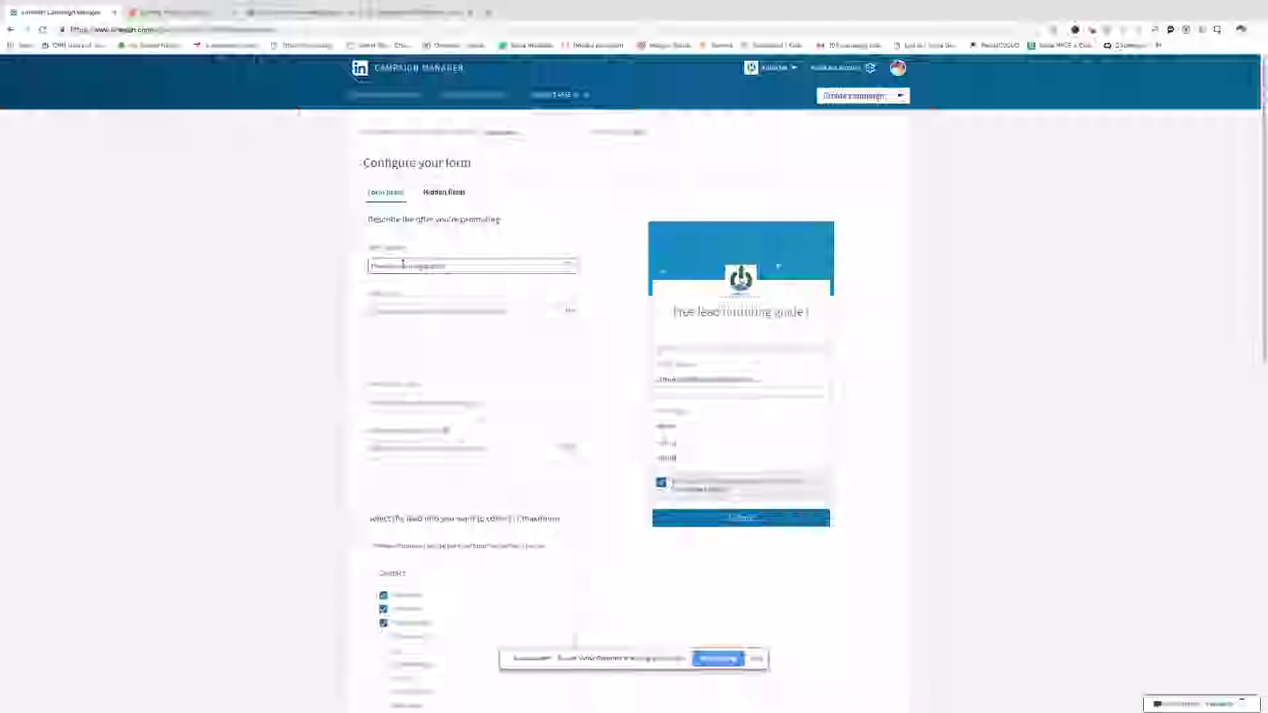
type("demo")
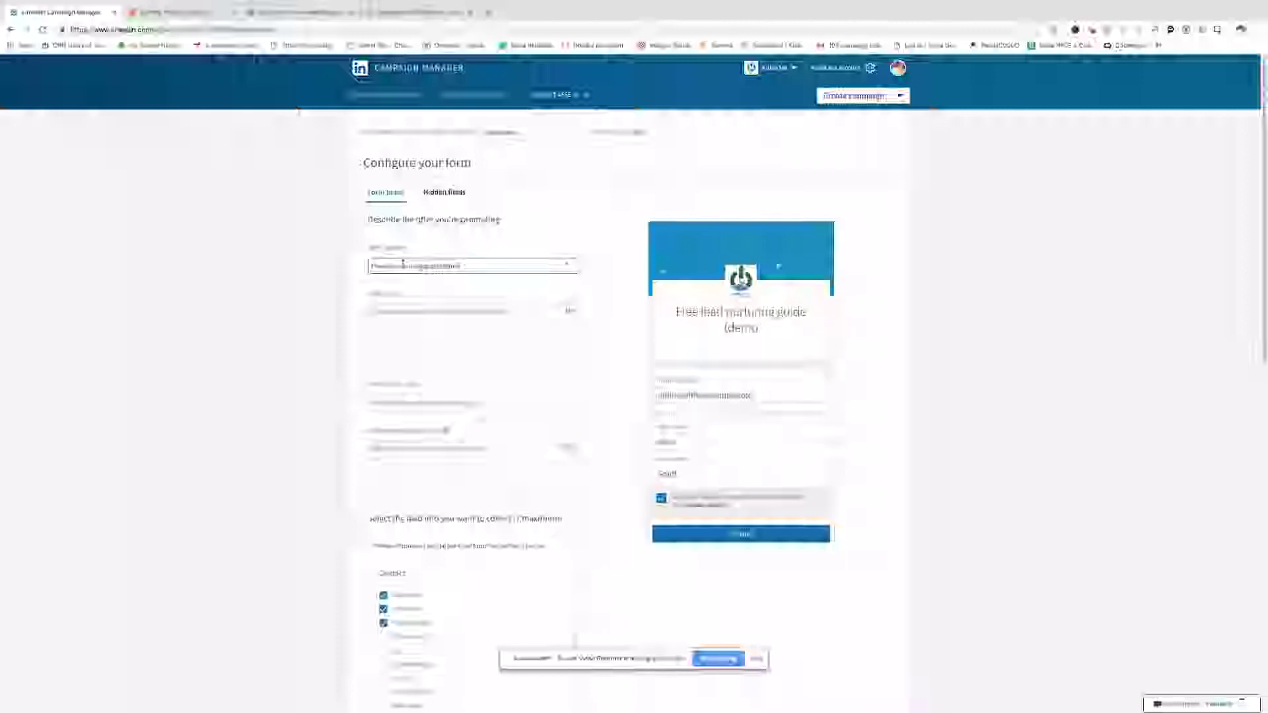
type(")")
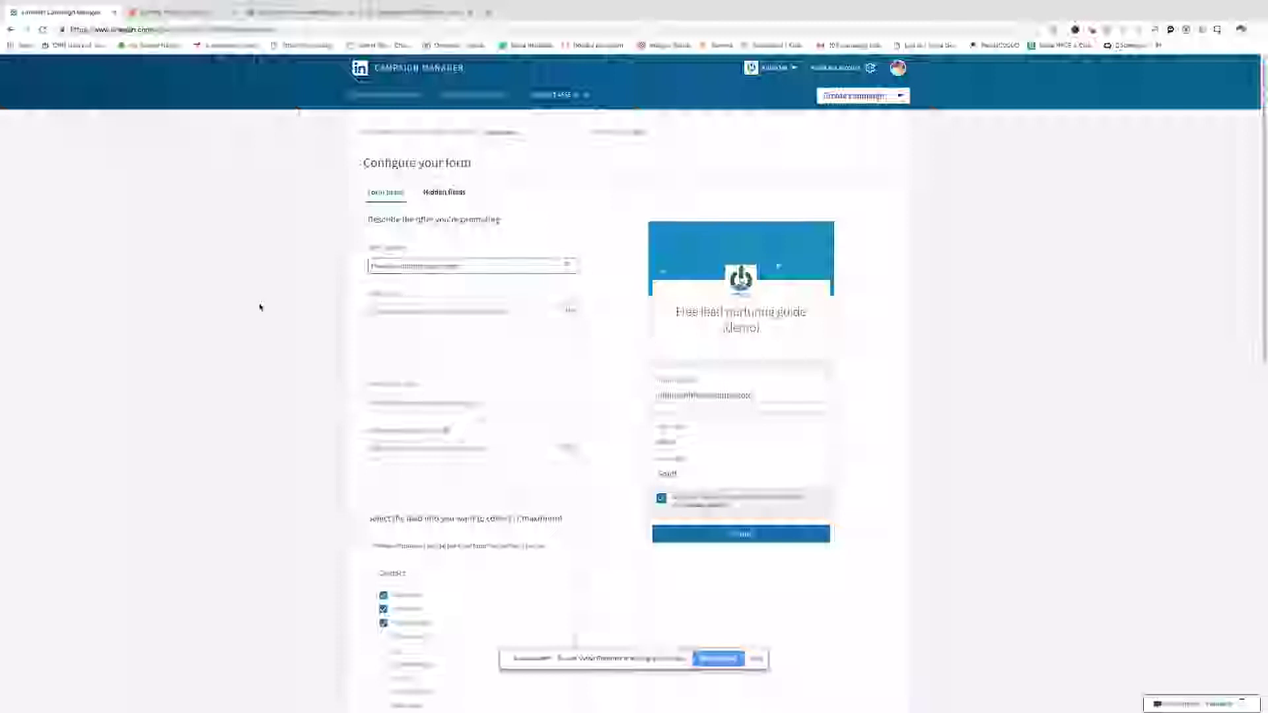
- Write offer details inviting people to download the lead nurturing guide, and correct the misspelled words with the suggested spellings
left_click(440, 311)
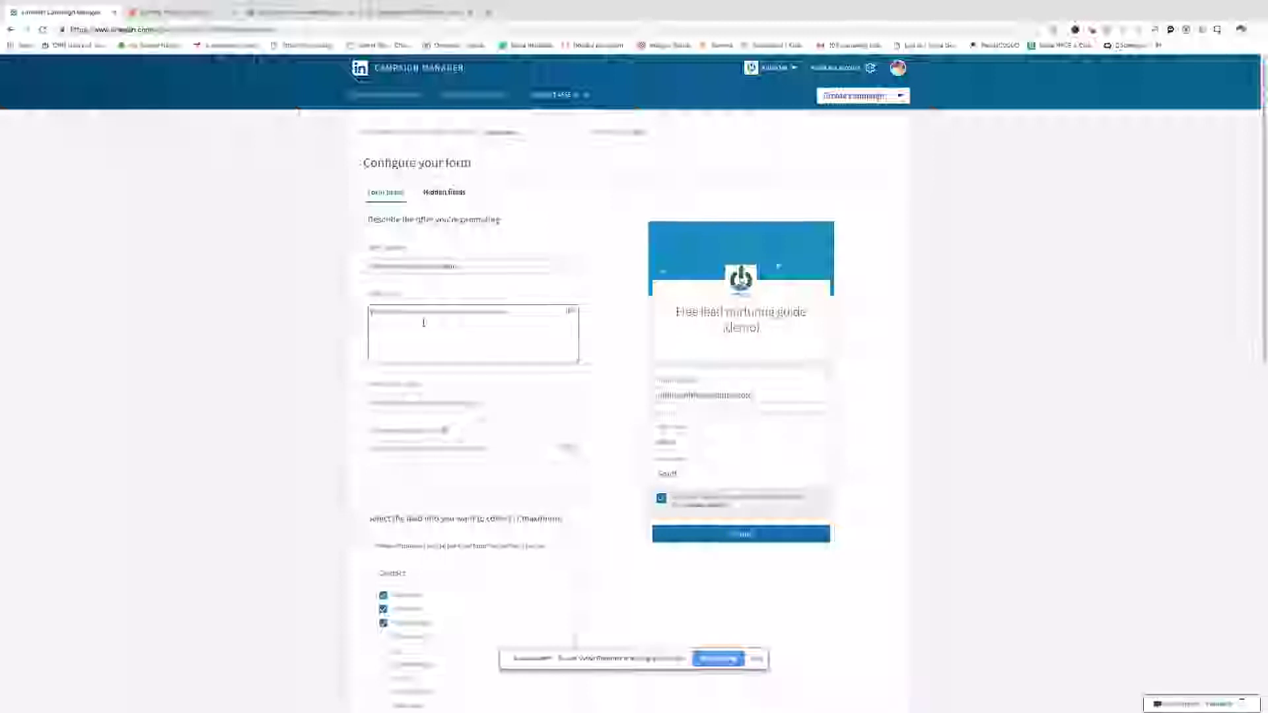
type("Download")
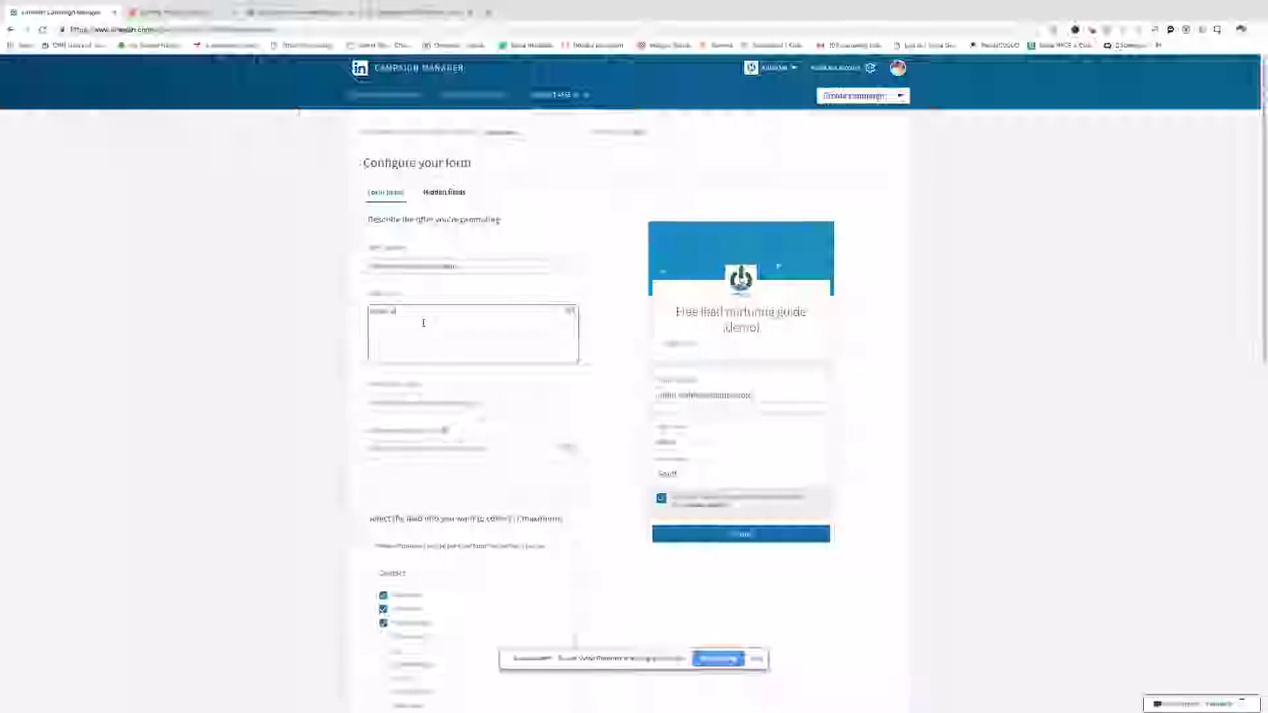
type(" the guide to learn how to lead")
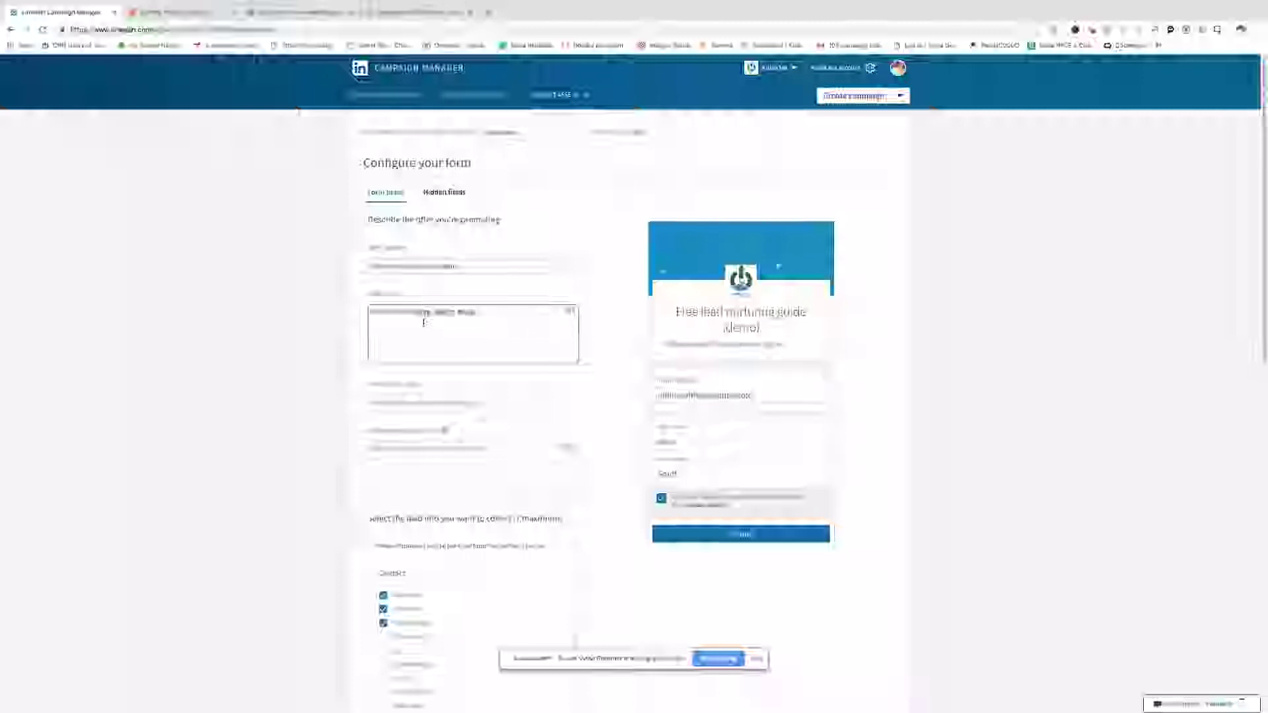
type(" nur")
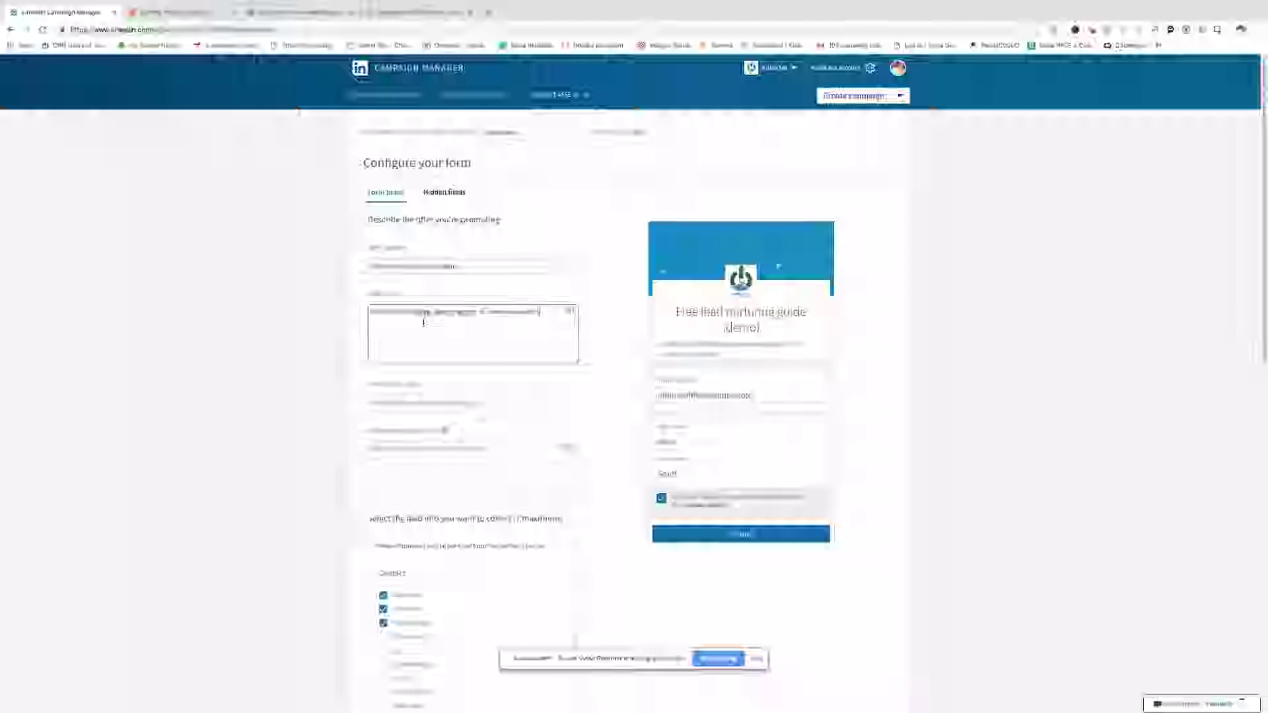
right_click(444, 310)
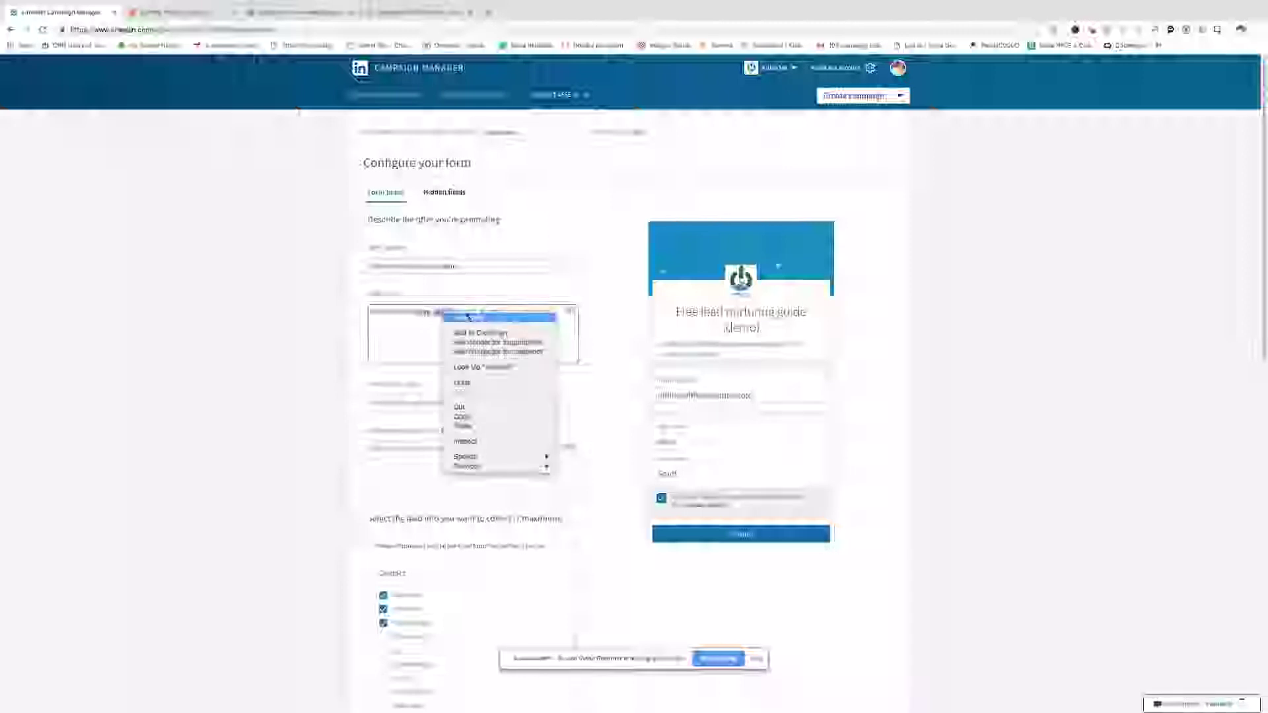
left_click(481, 317)
right_click(467, 312)
left_click(506, 320)
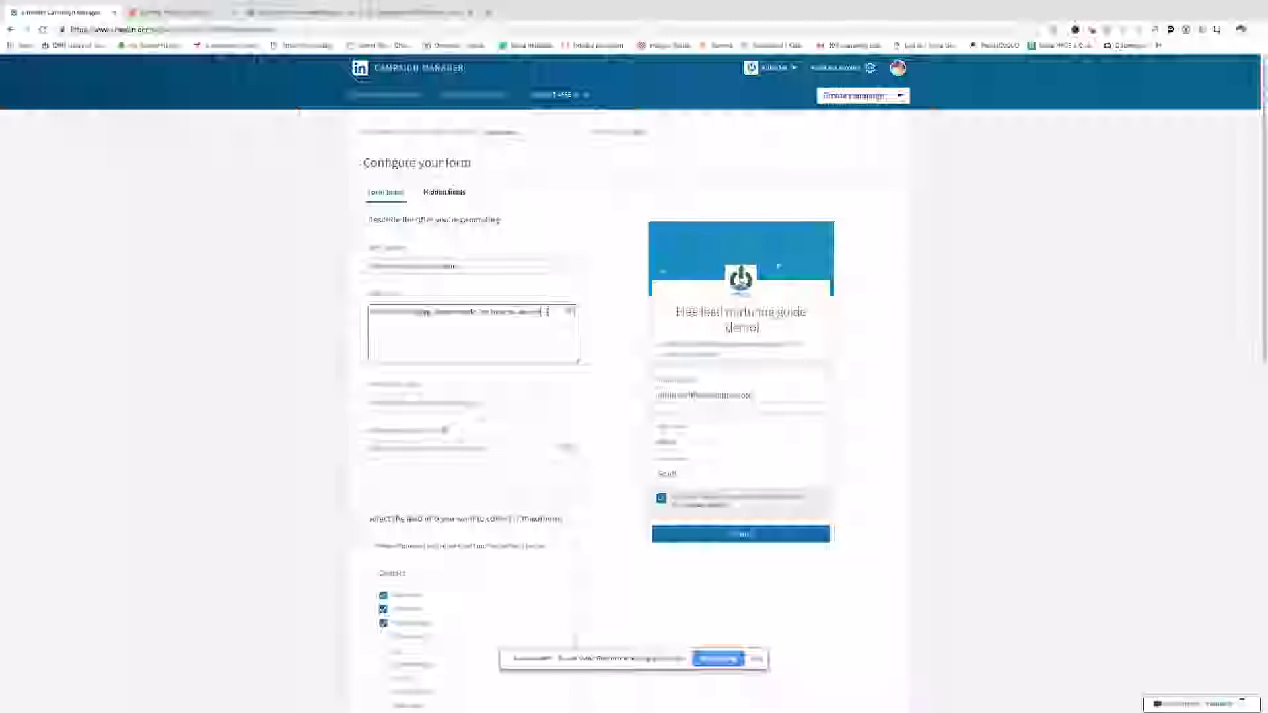
- Open kulea.ma in a new browser tab and copy the address of the Privacy link in its footer
left_click(482, 398)
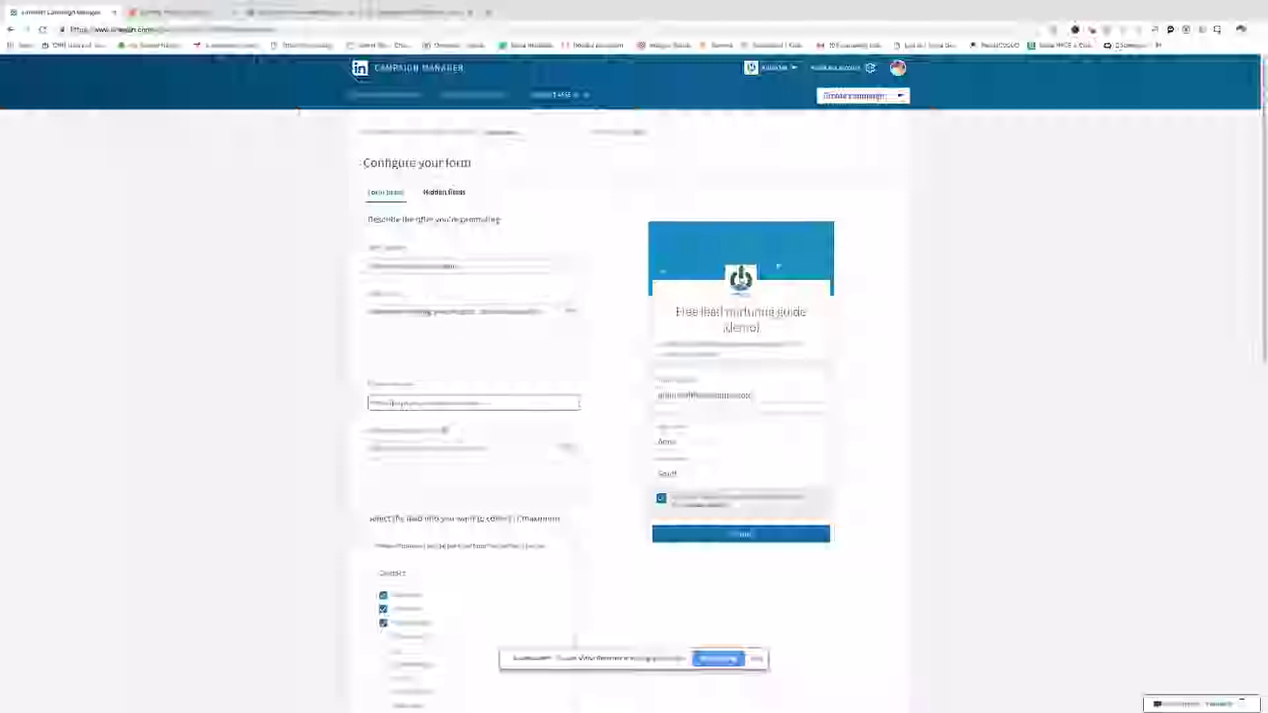
left_click(488, 12)
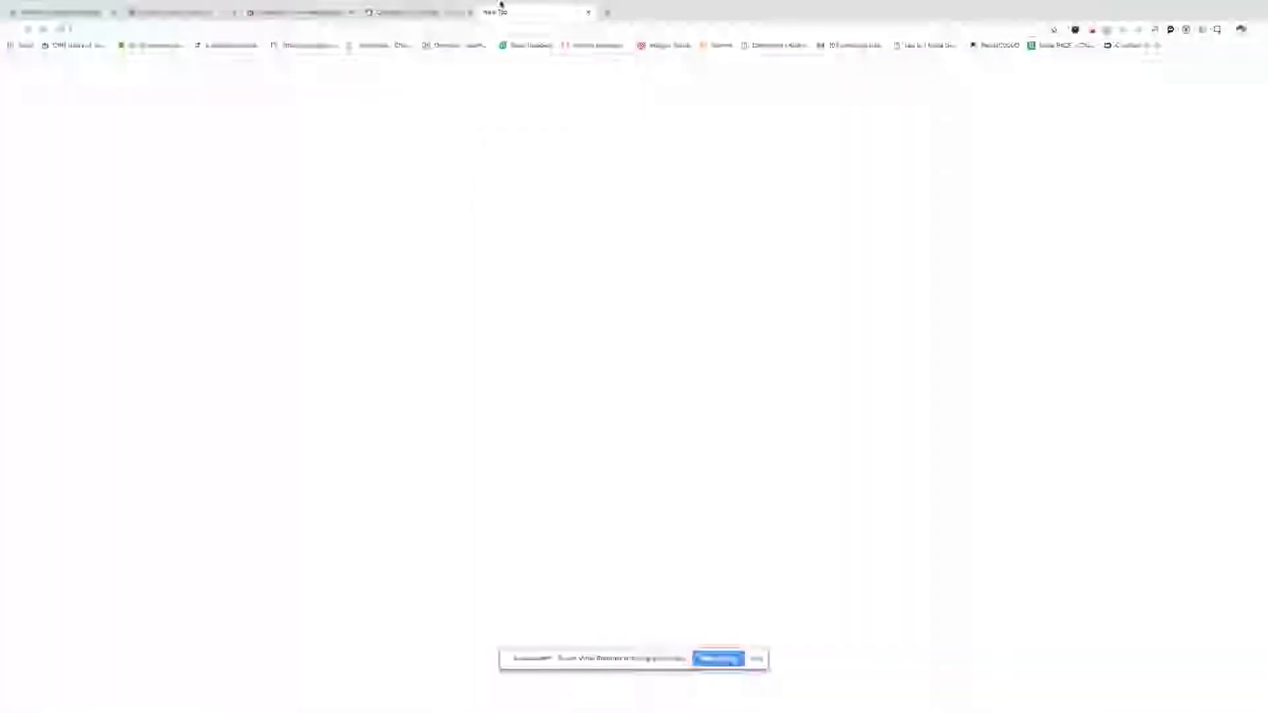
type("kulea.me")
key("Delete")
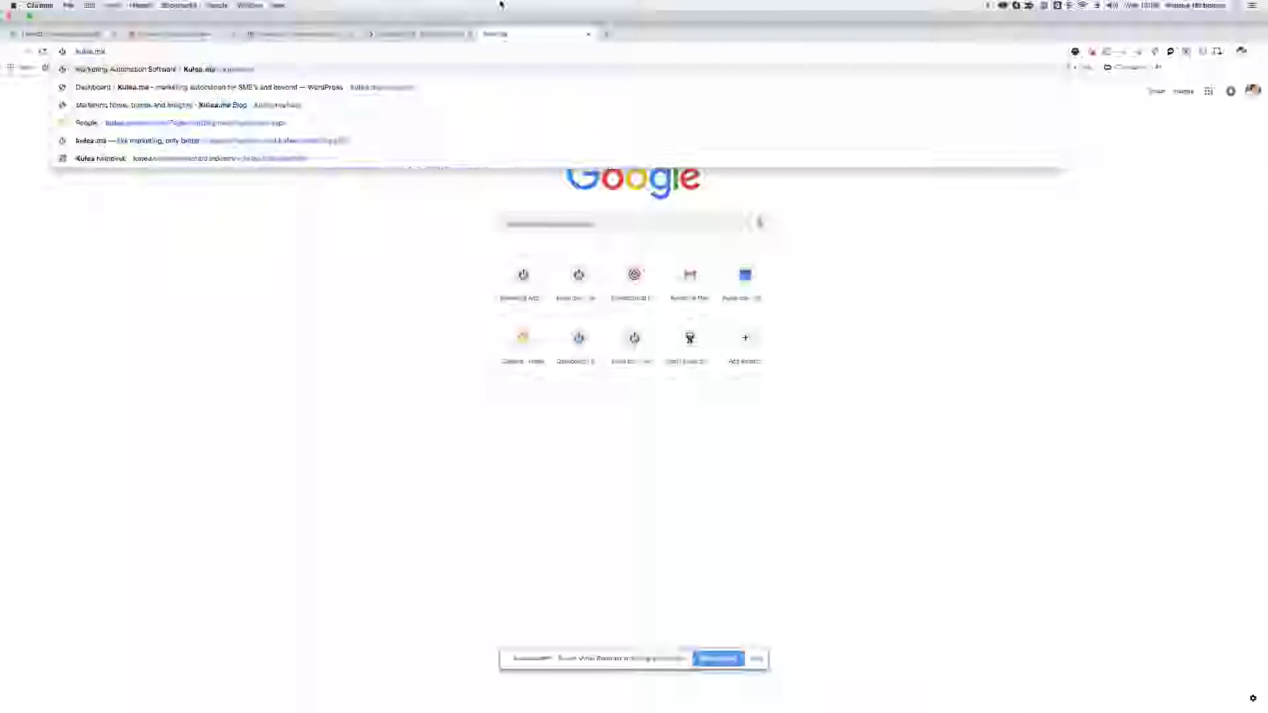
key("Return")
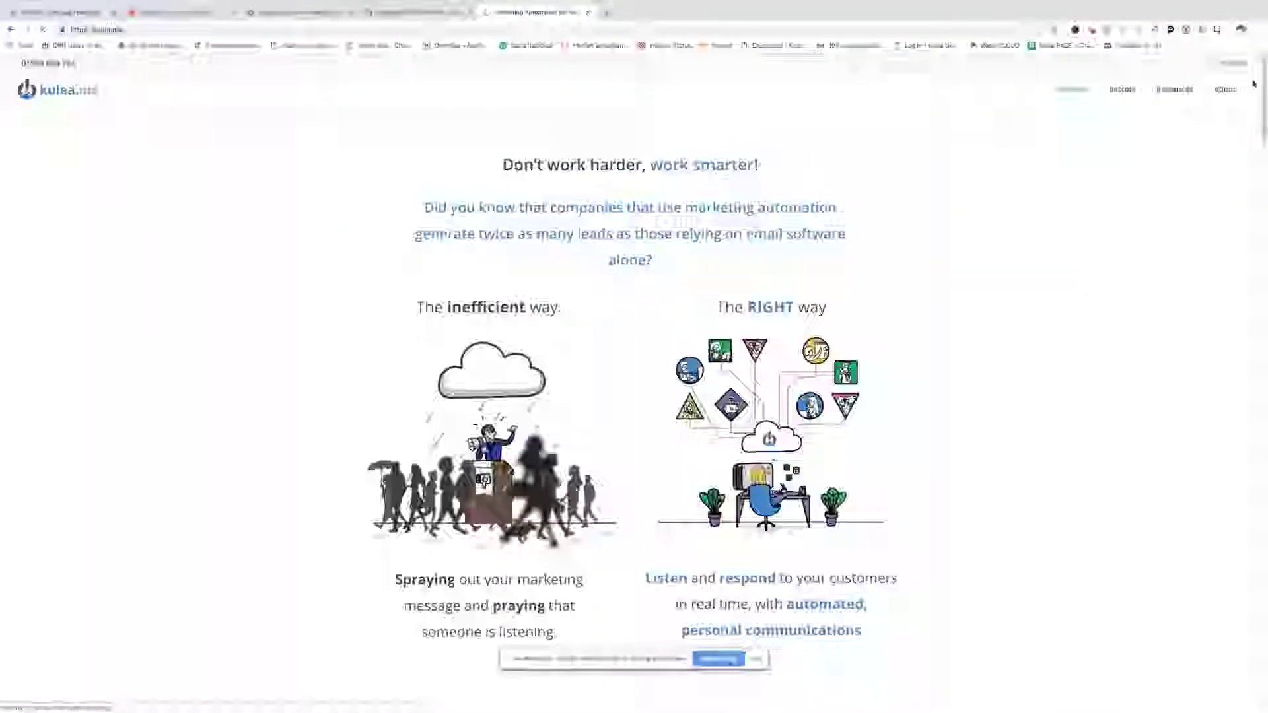
scroll(1085, 651, "down", 20)
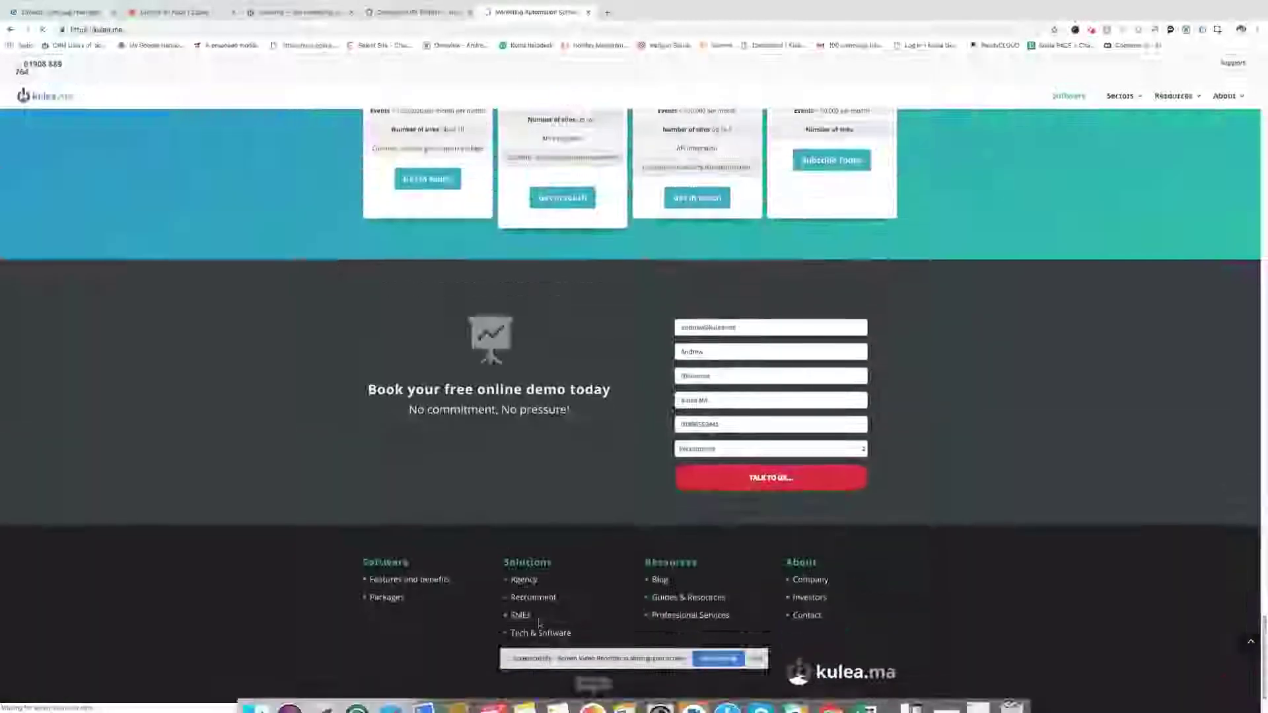
scroll(477, 653, "down", 2)
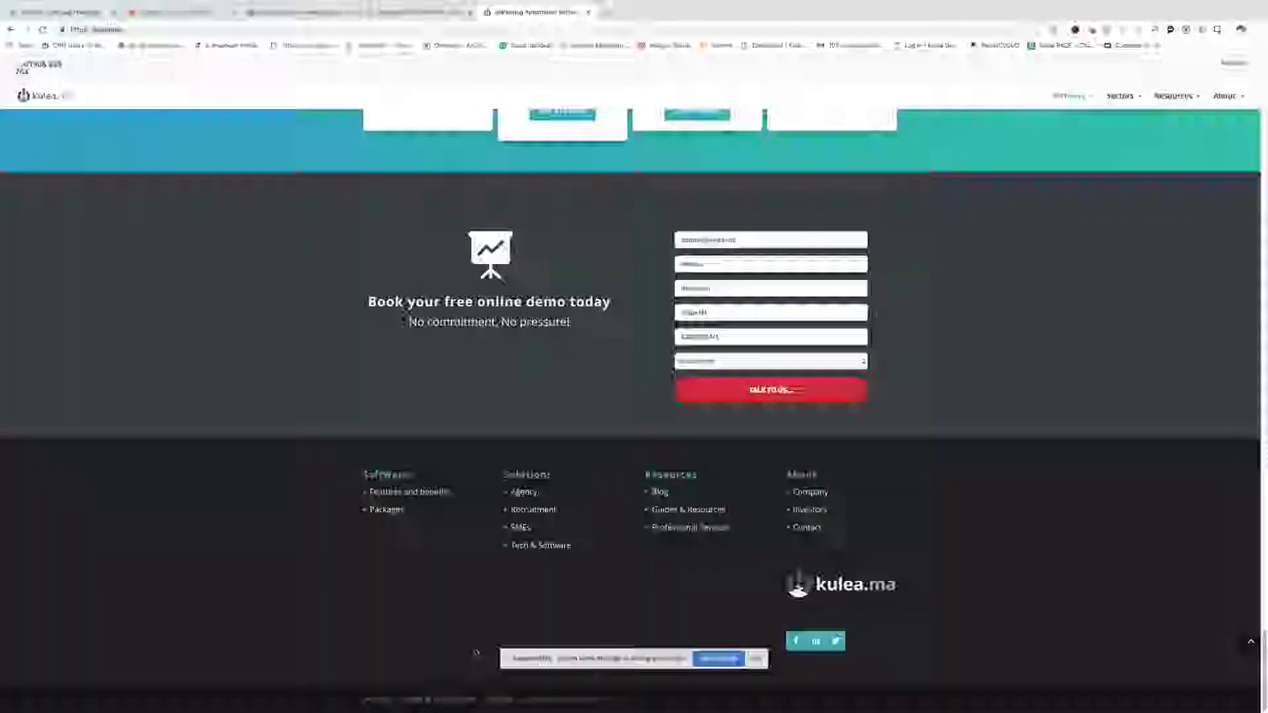
right_click(383, 701)
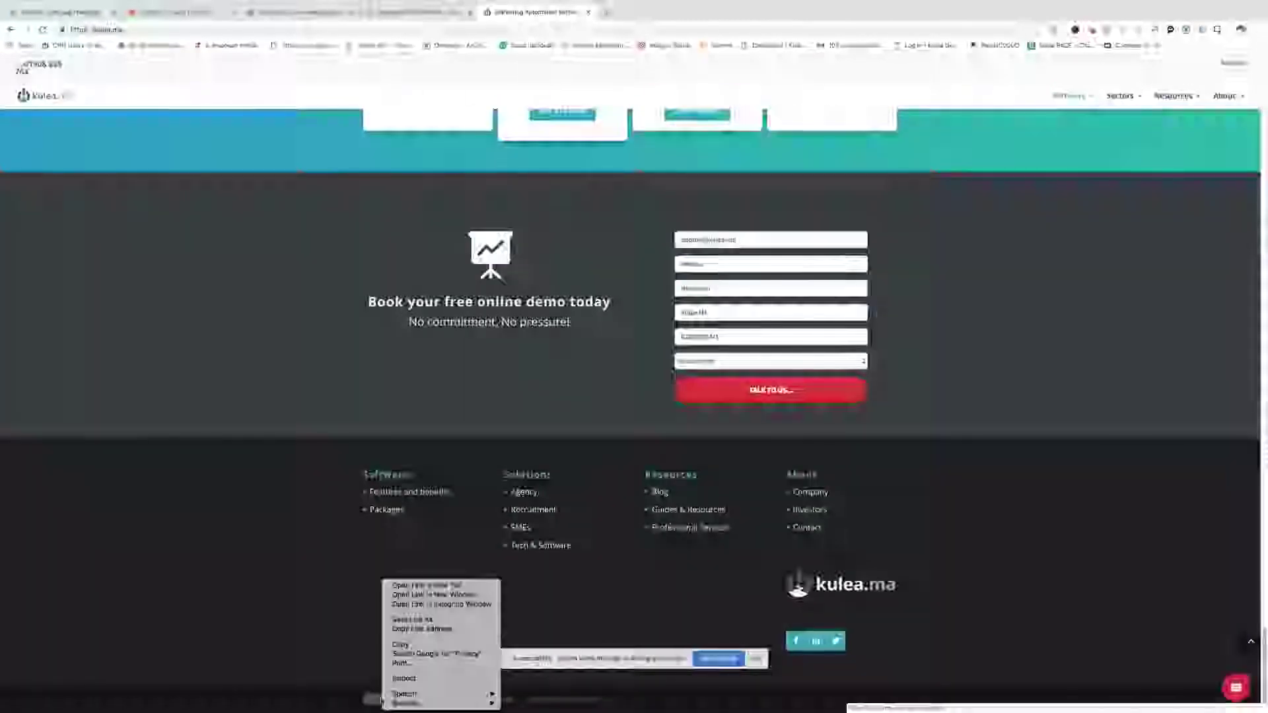
left_click(451, 629)
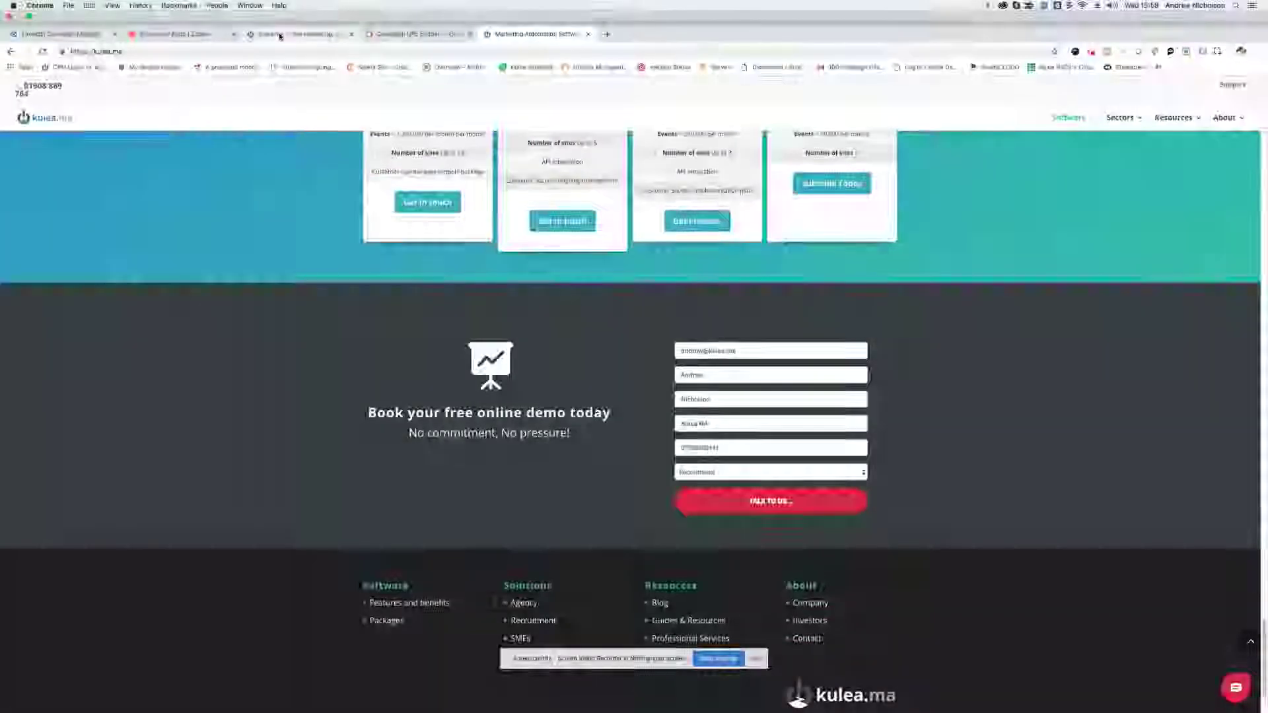
- Return to Campaign Manager, paste the copied privacy page address as the form's privacy policy URL, and remove the surplus parts of the address
left_click(294, 33)
left_click(60, 33)
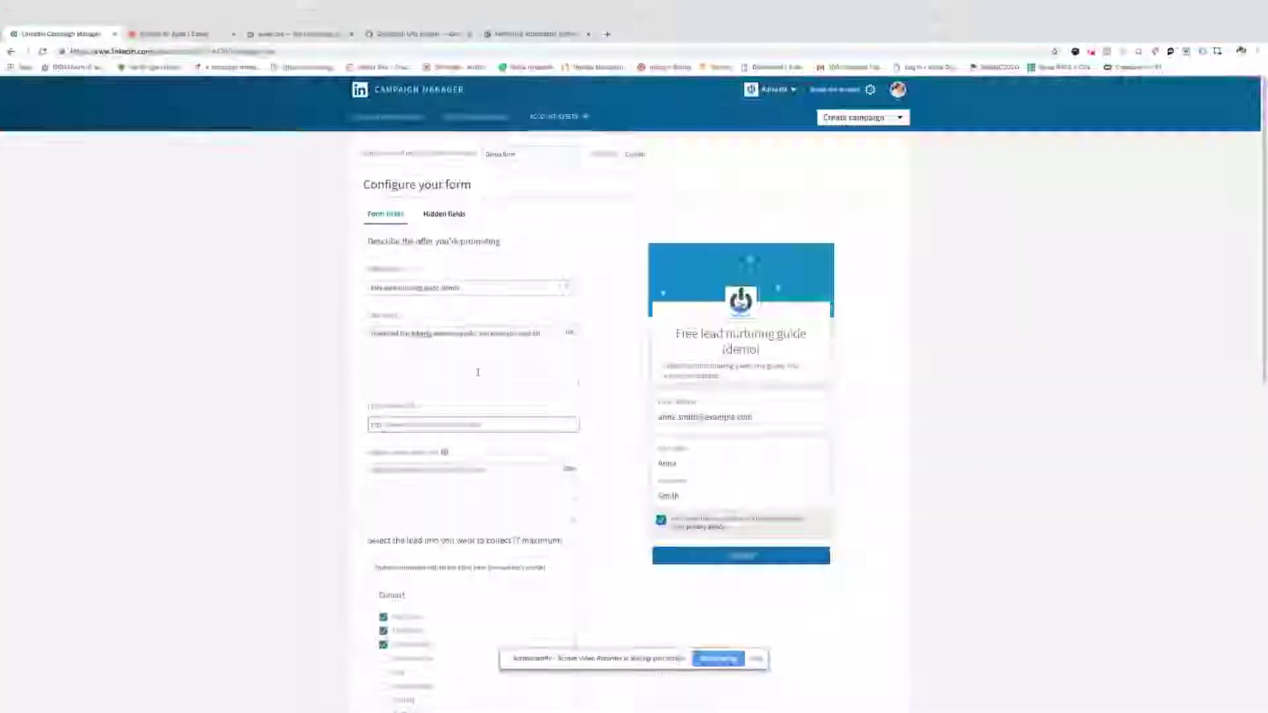
key("super+v")
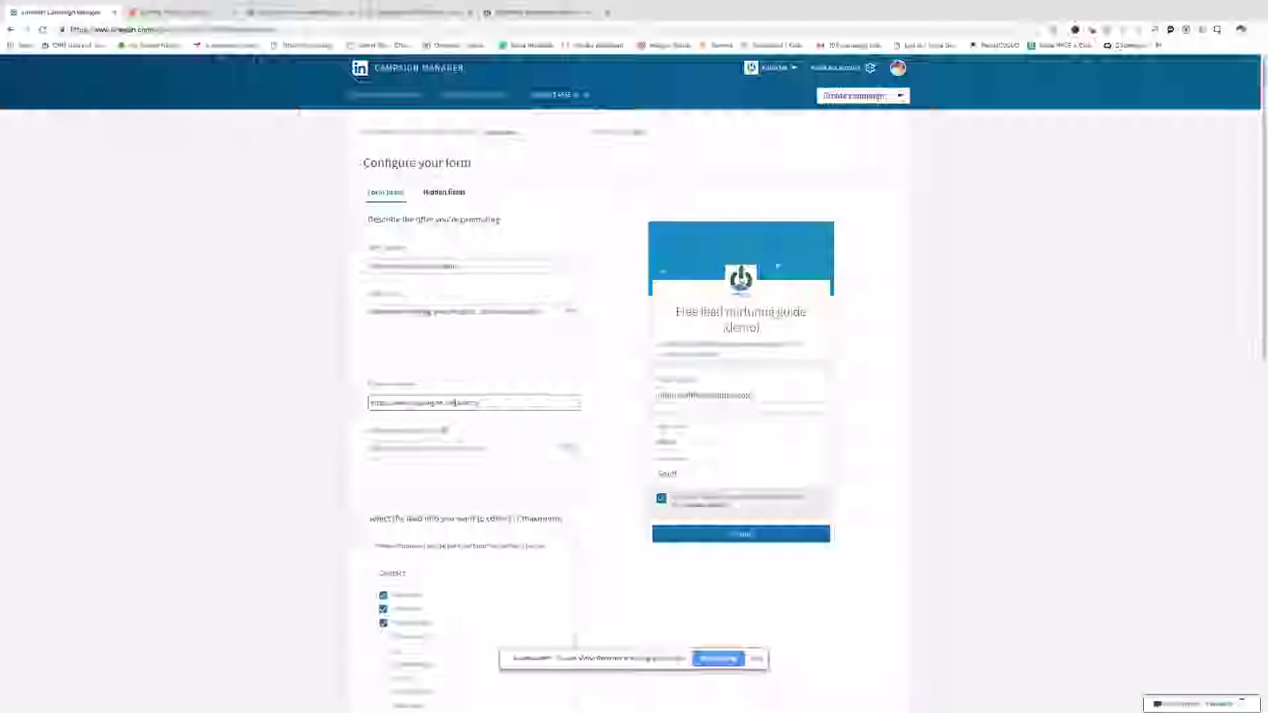
left_click_drag(454, 402, 418, 401)
key("BackSpace")
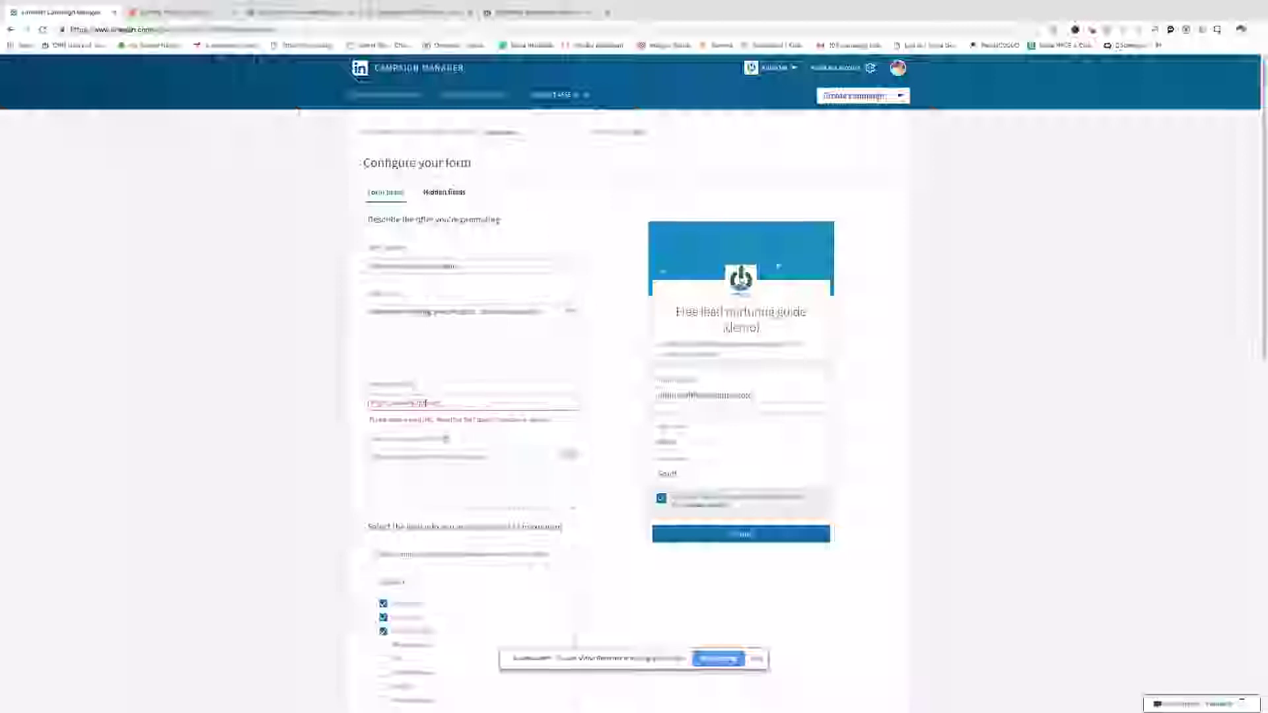
left_click(409, 402)
key("BackSpace")
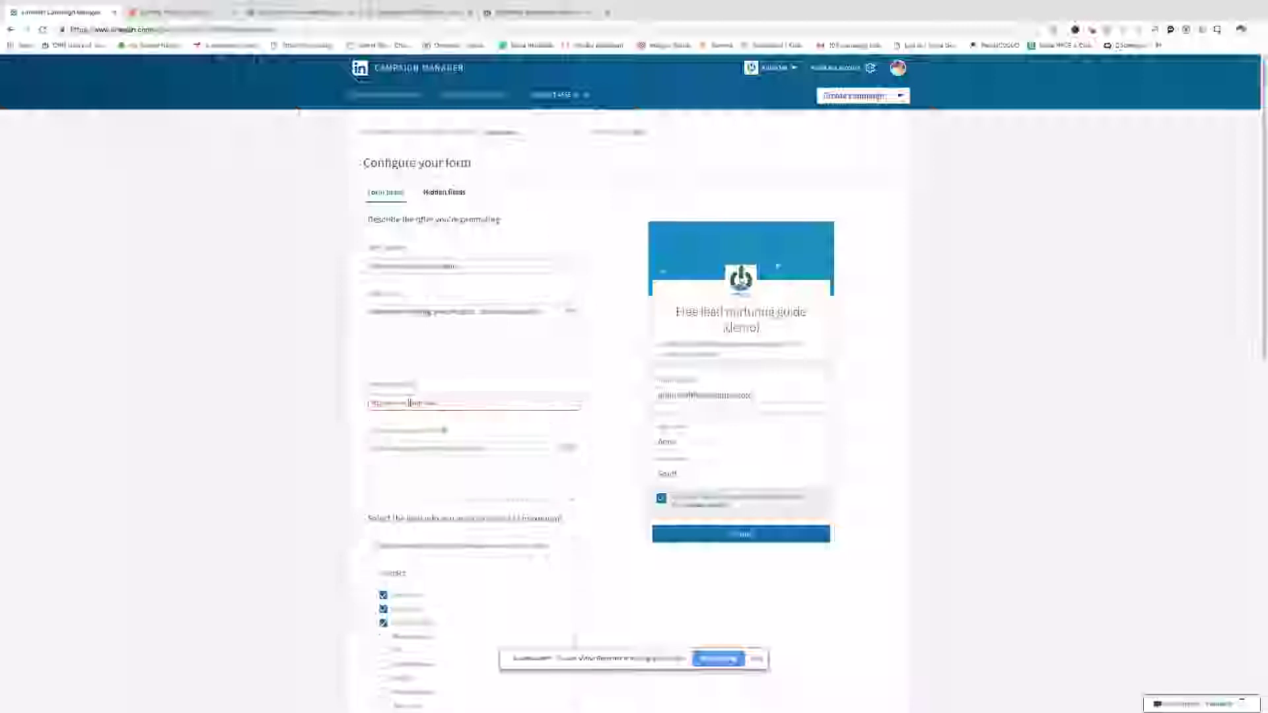
- Write custom privacy policy text explaining how the member's data is handled and what marketing contact to expect
left_click(486, 455)
type("ab")
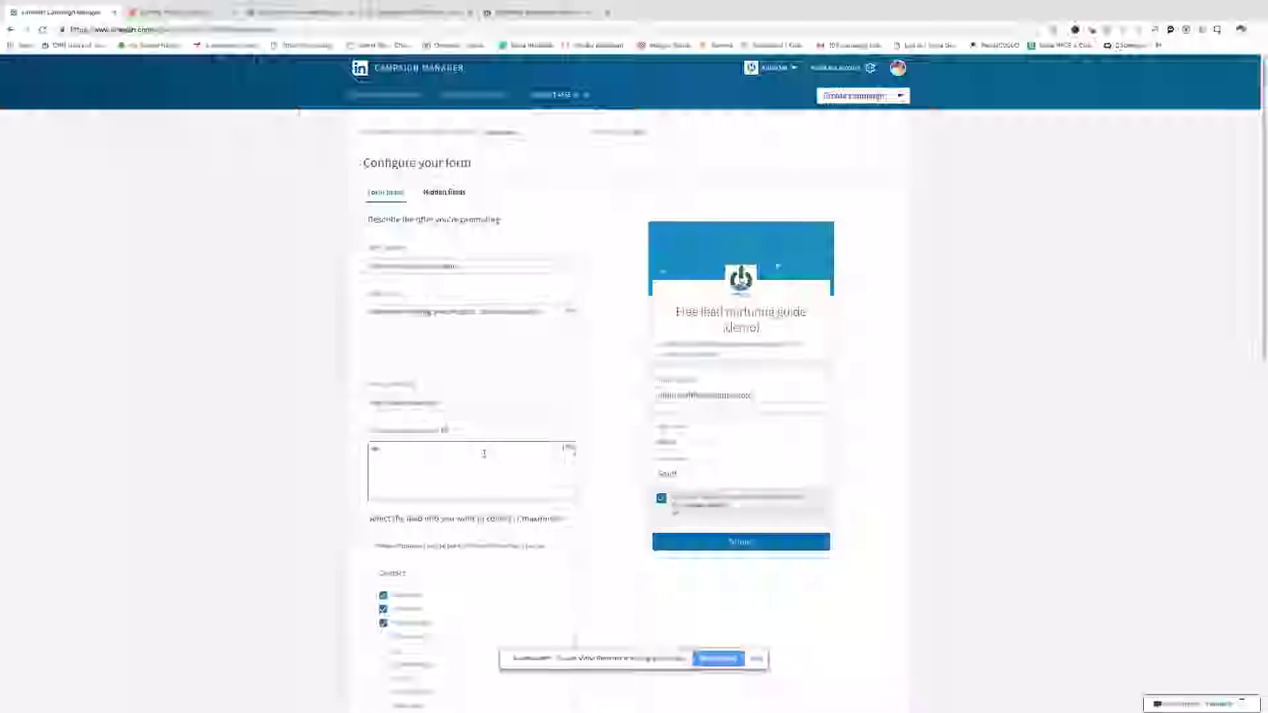
type(" won't use")
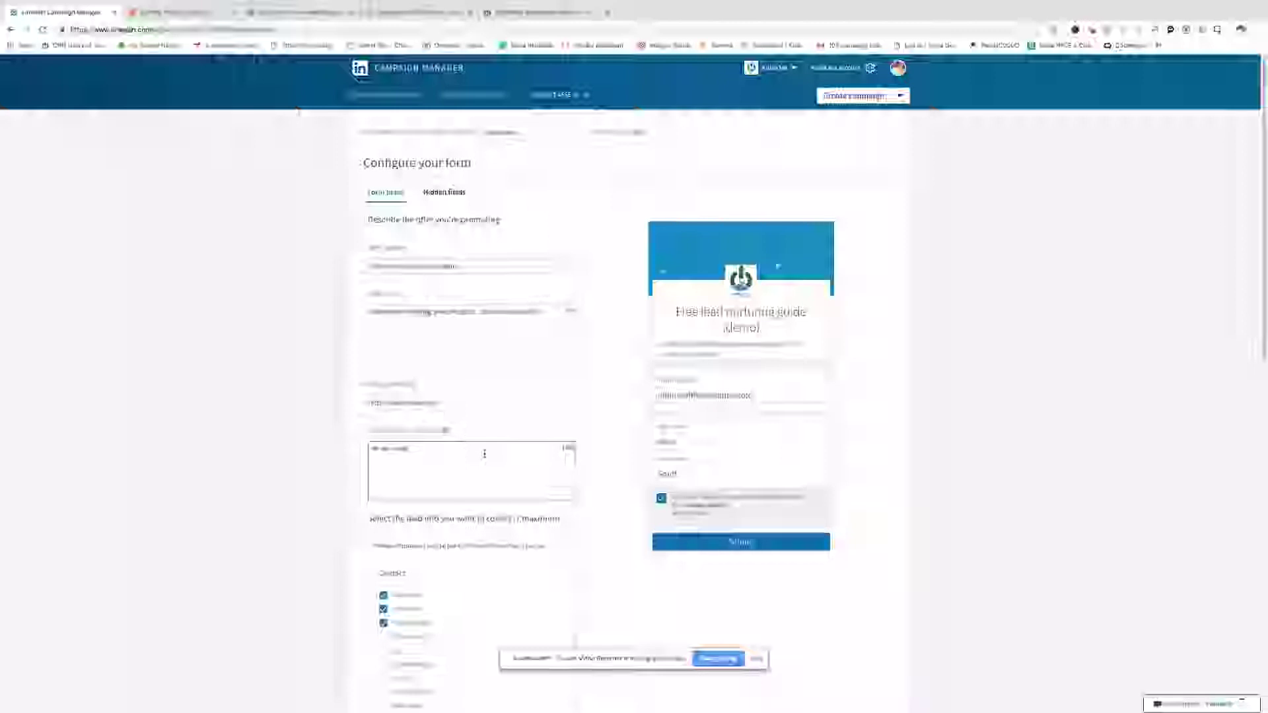
type(" you")
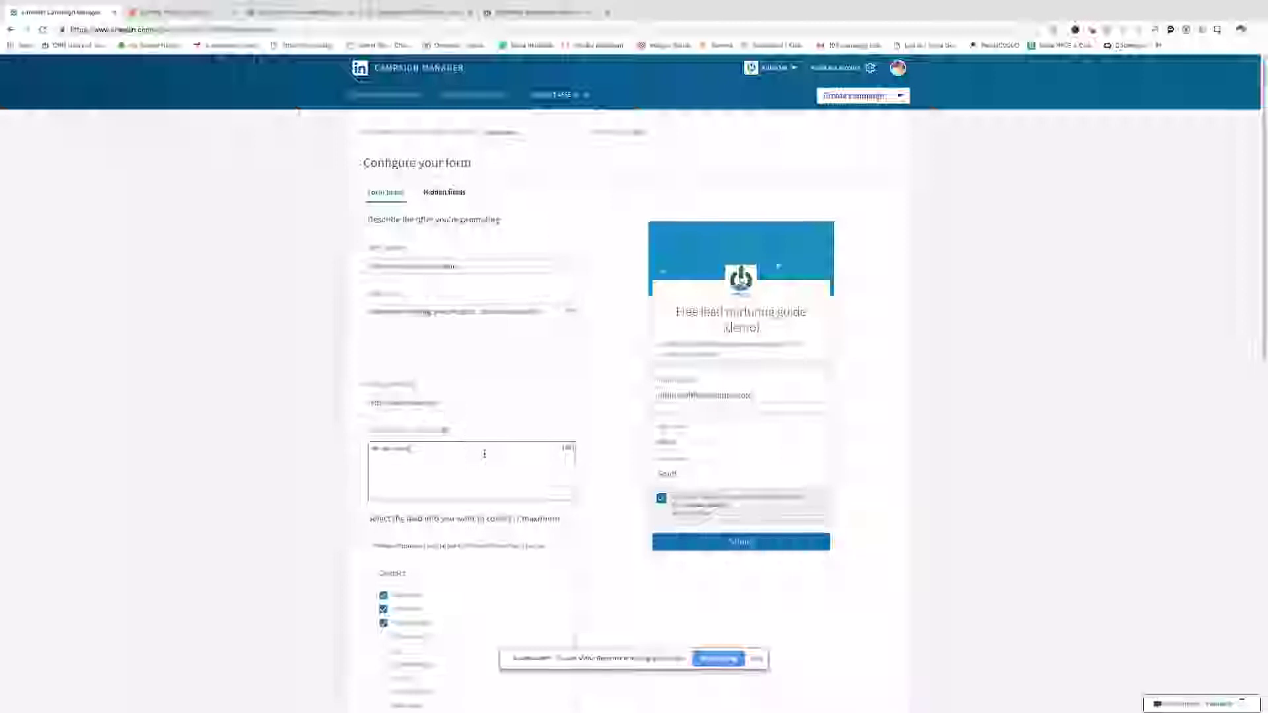
type("r datao")
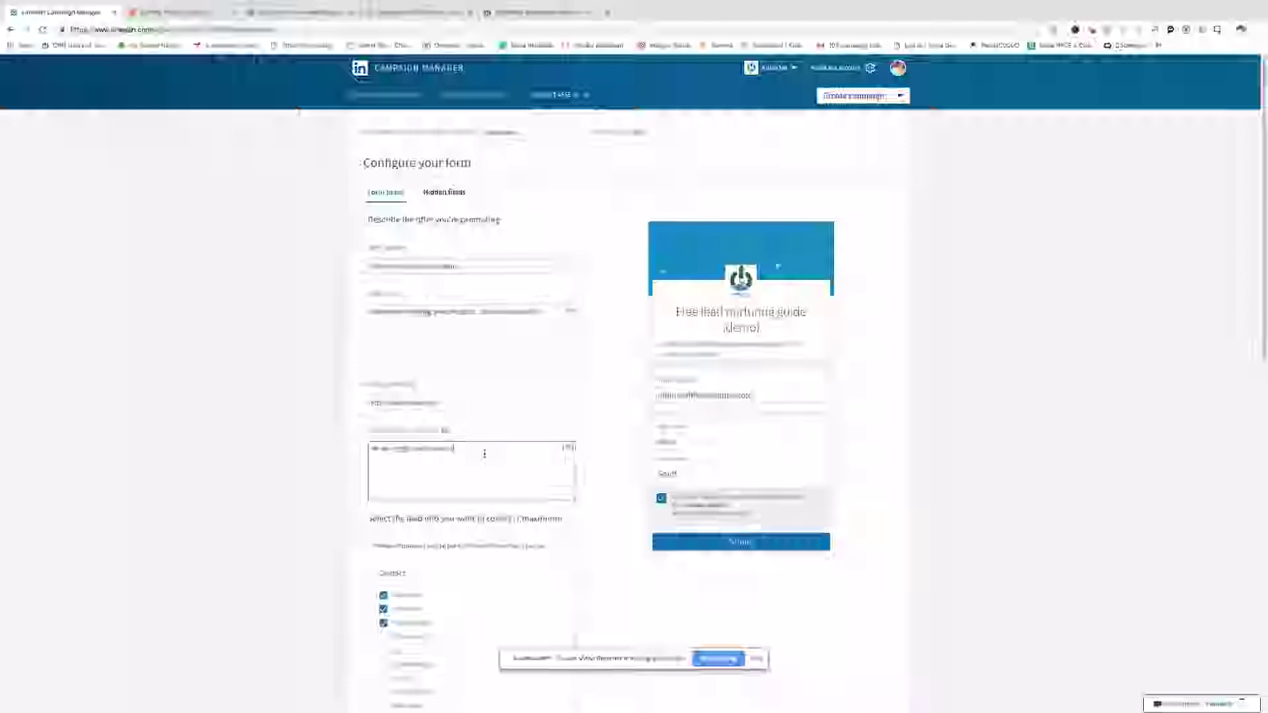
type(" cails")
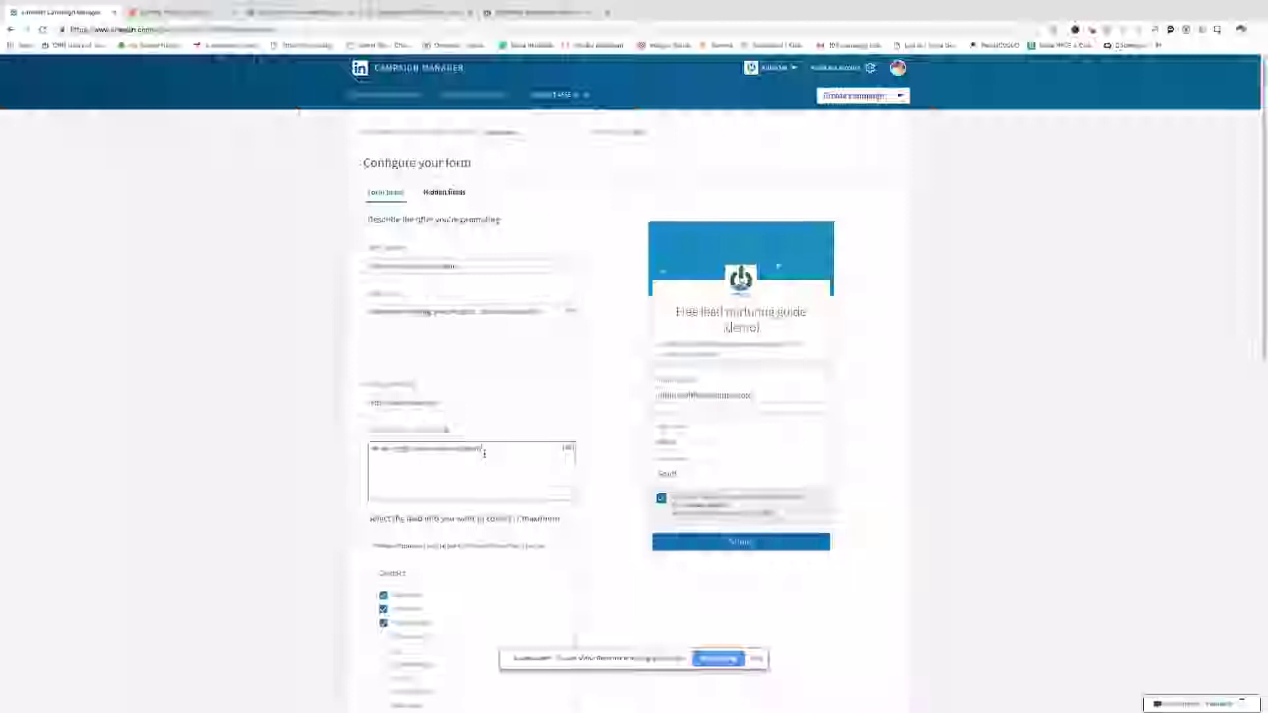
type(" by email shortly.")
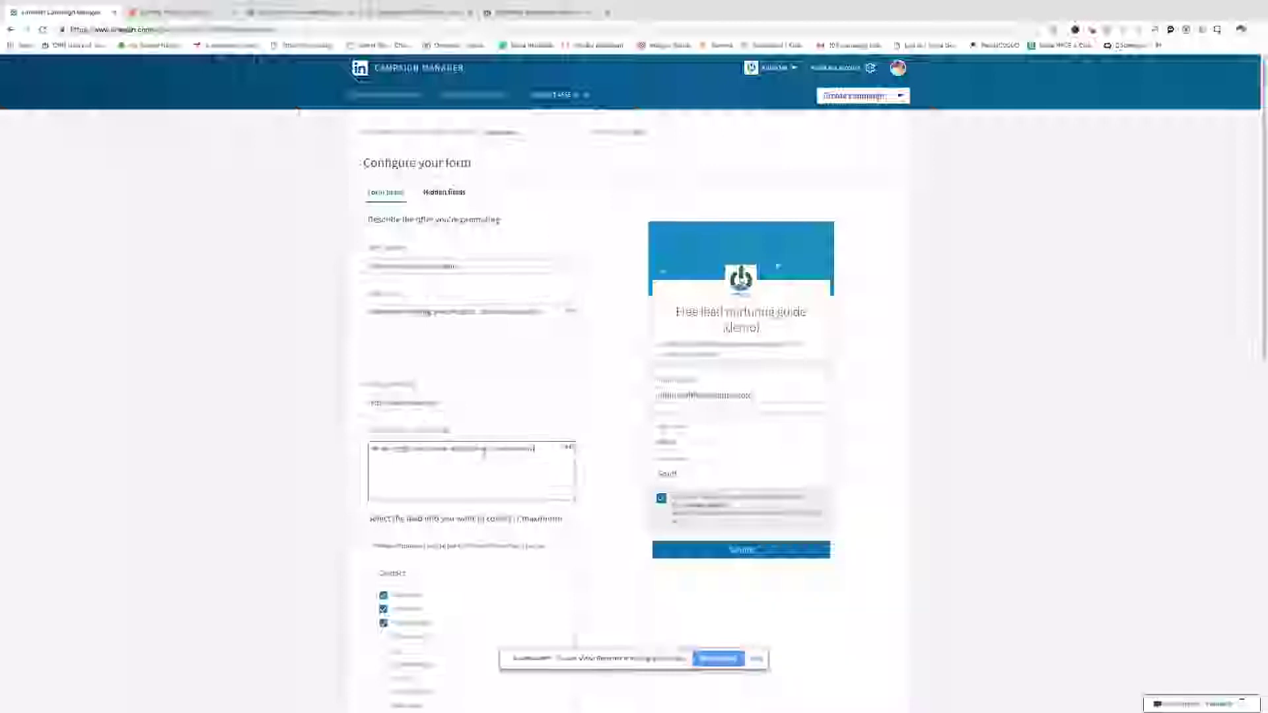
type(" materials. need")
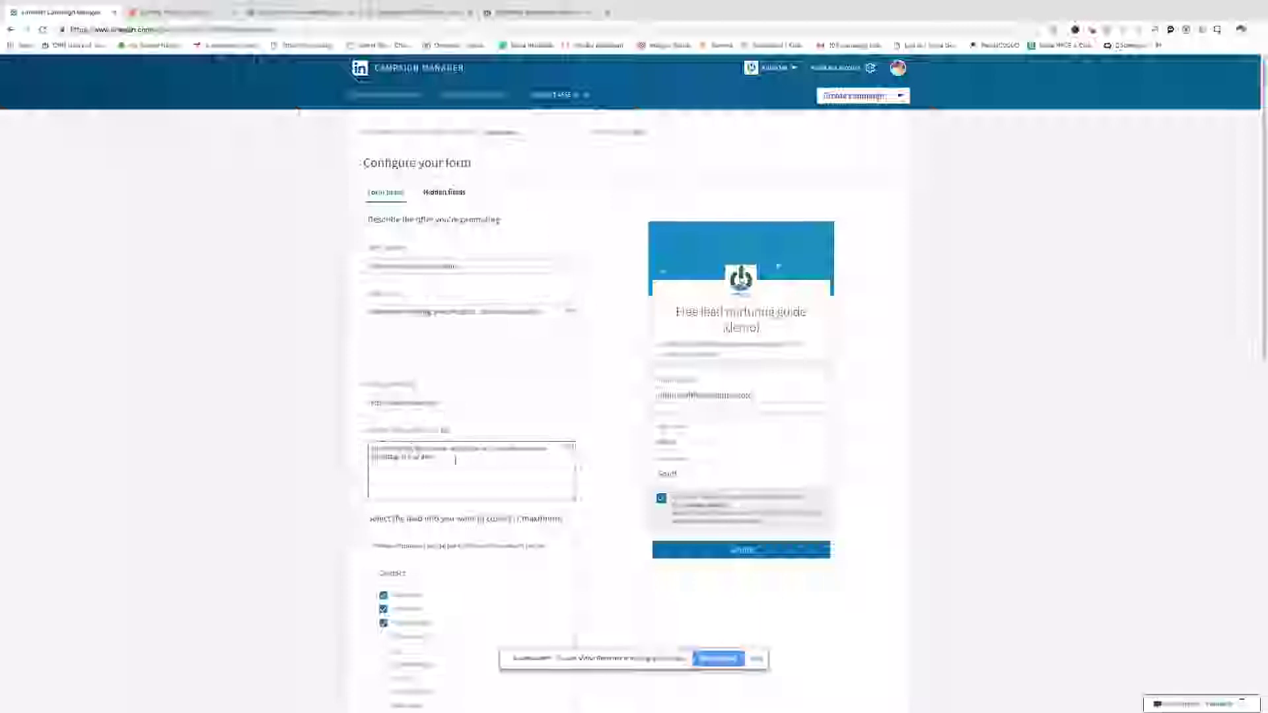
type(" via email")
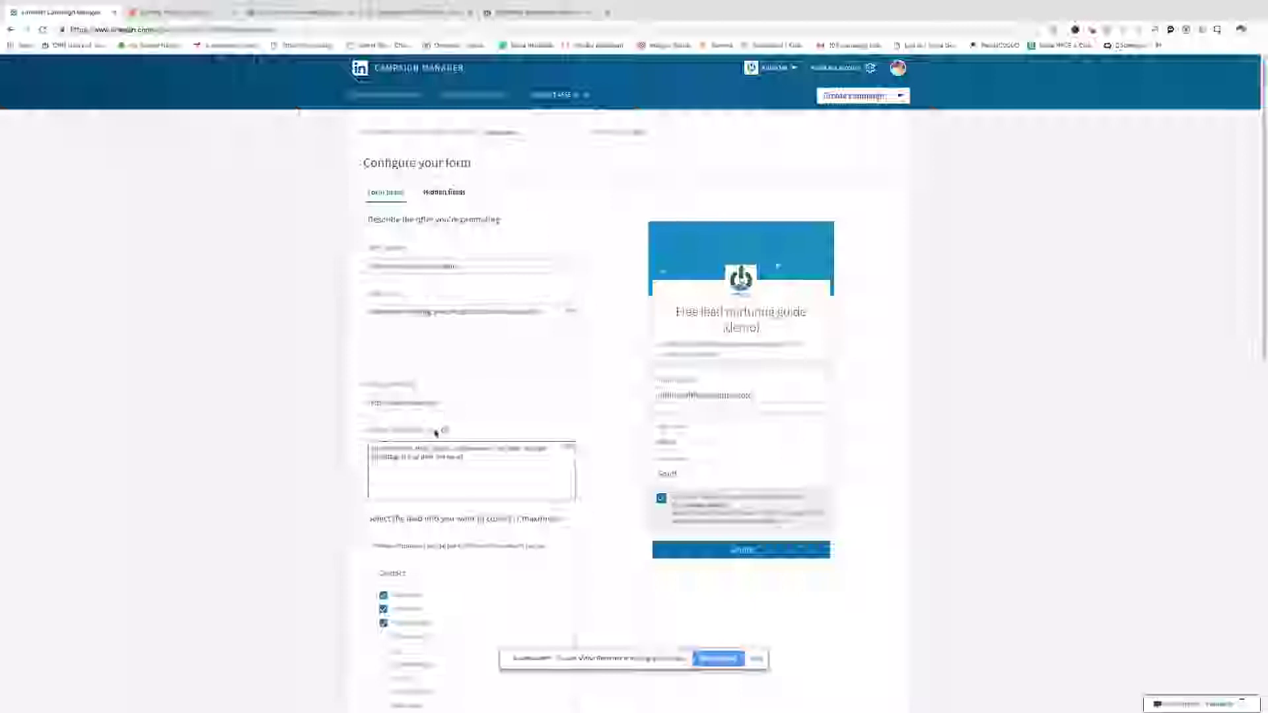
type(" send")
type("(or email)")
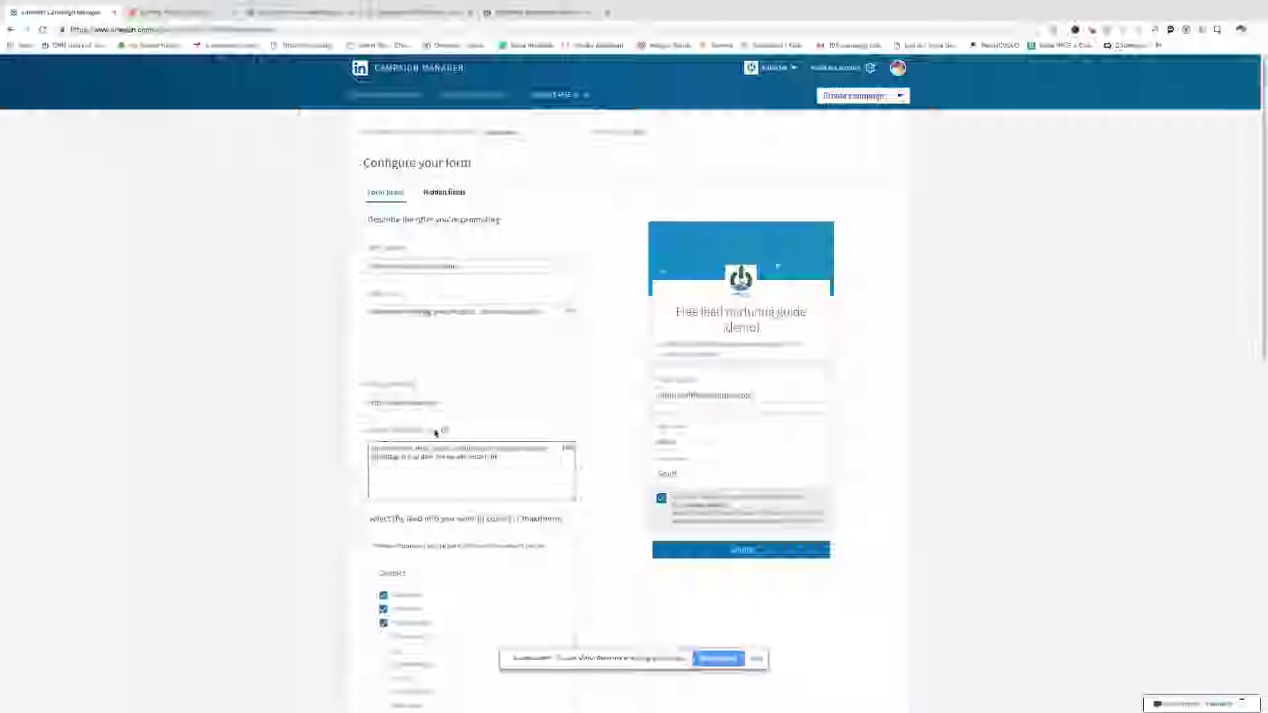
type("ket")
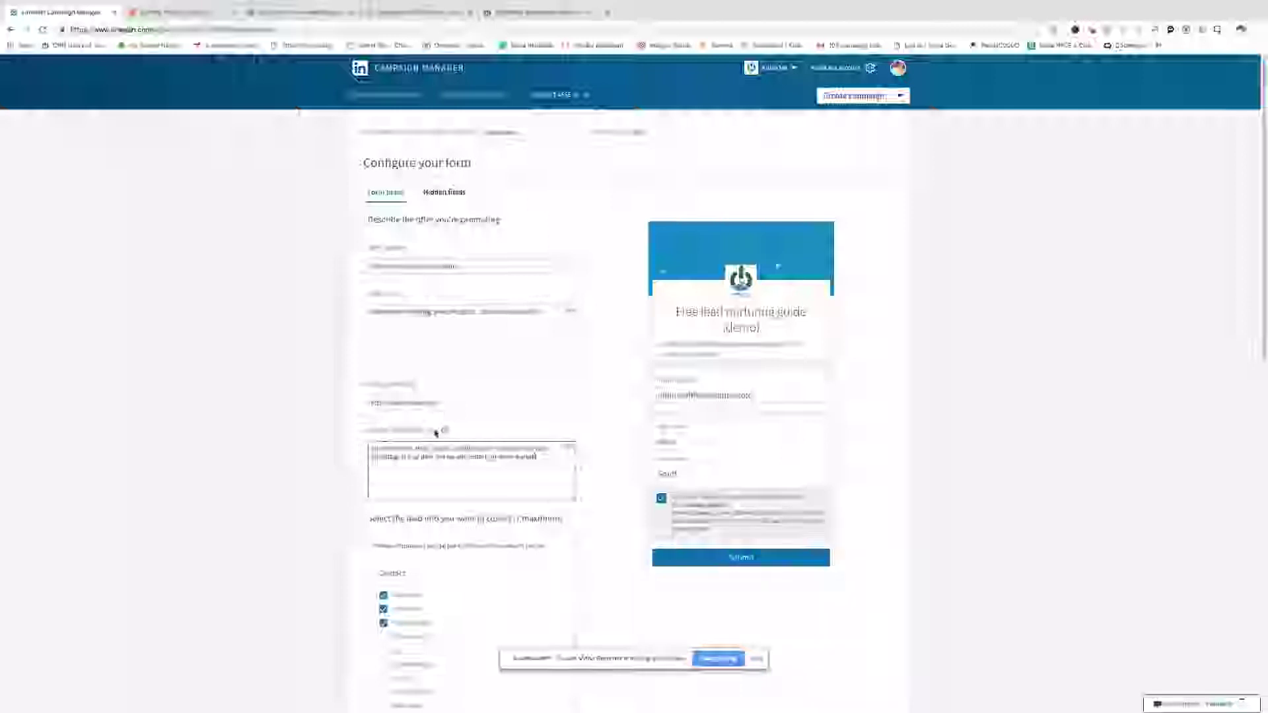
type("rposes")
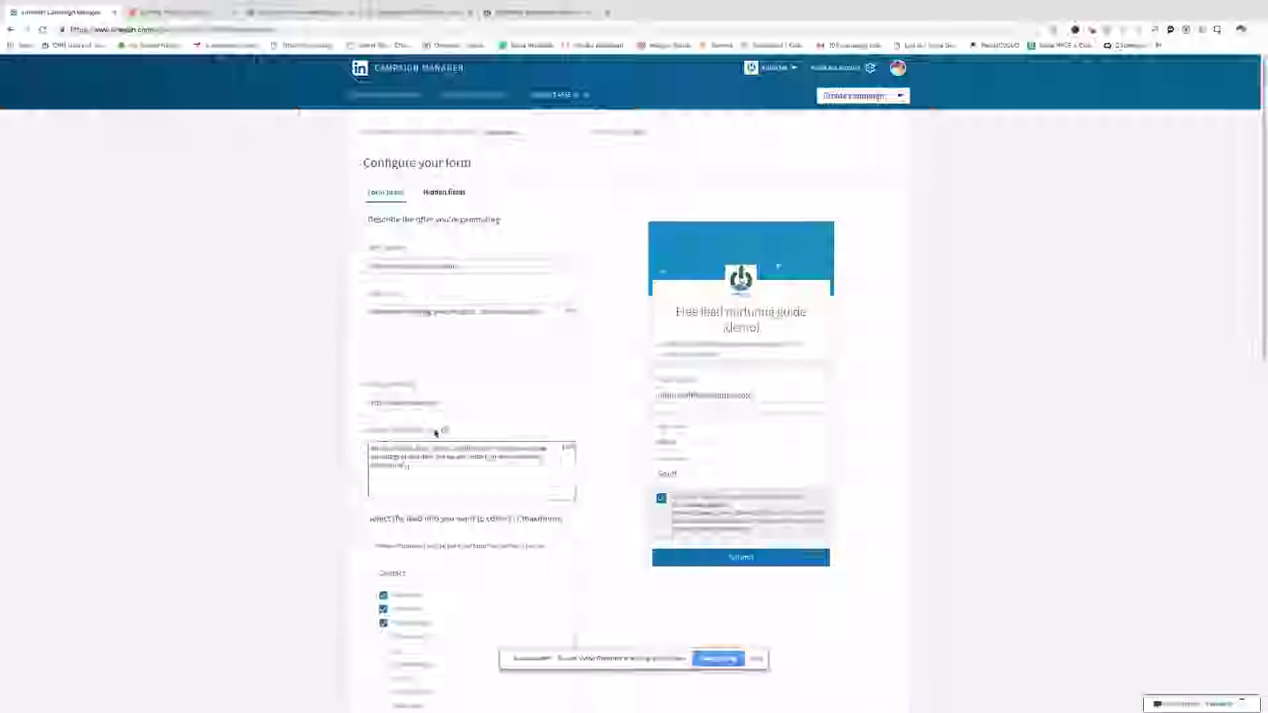
type("ingng")
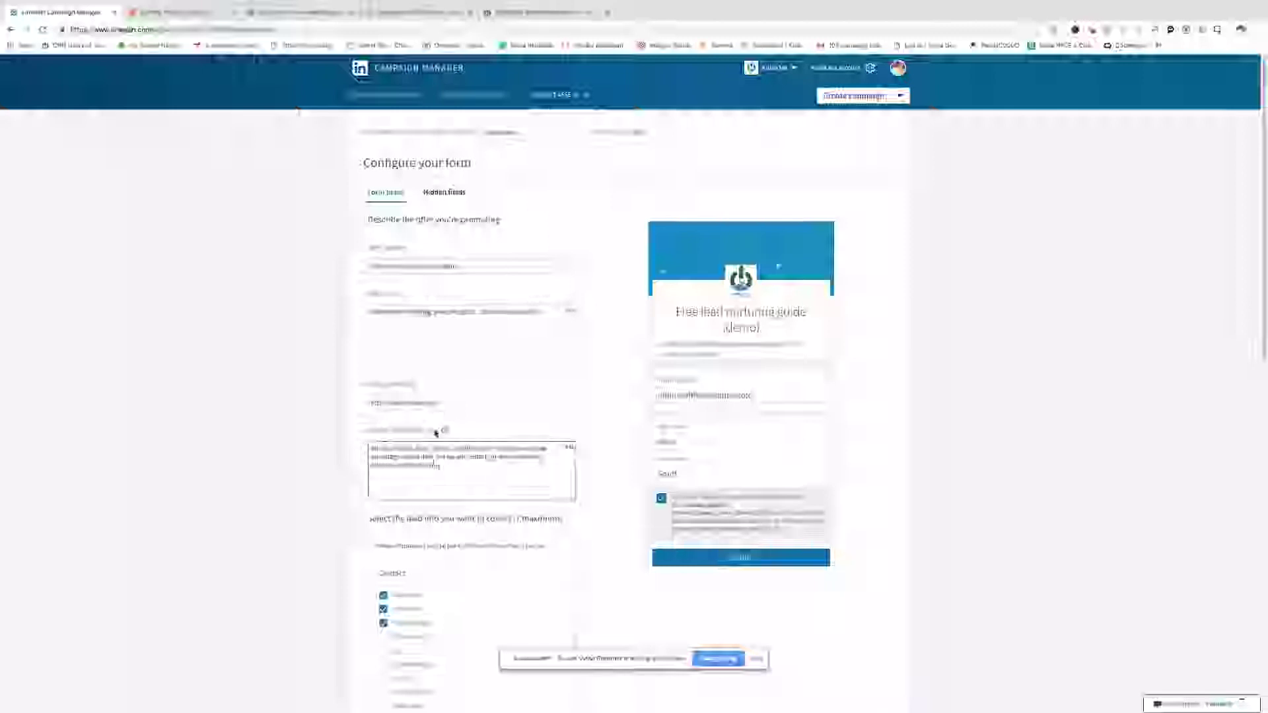
type(".")
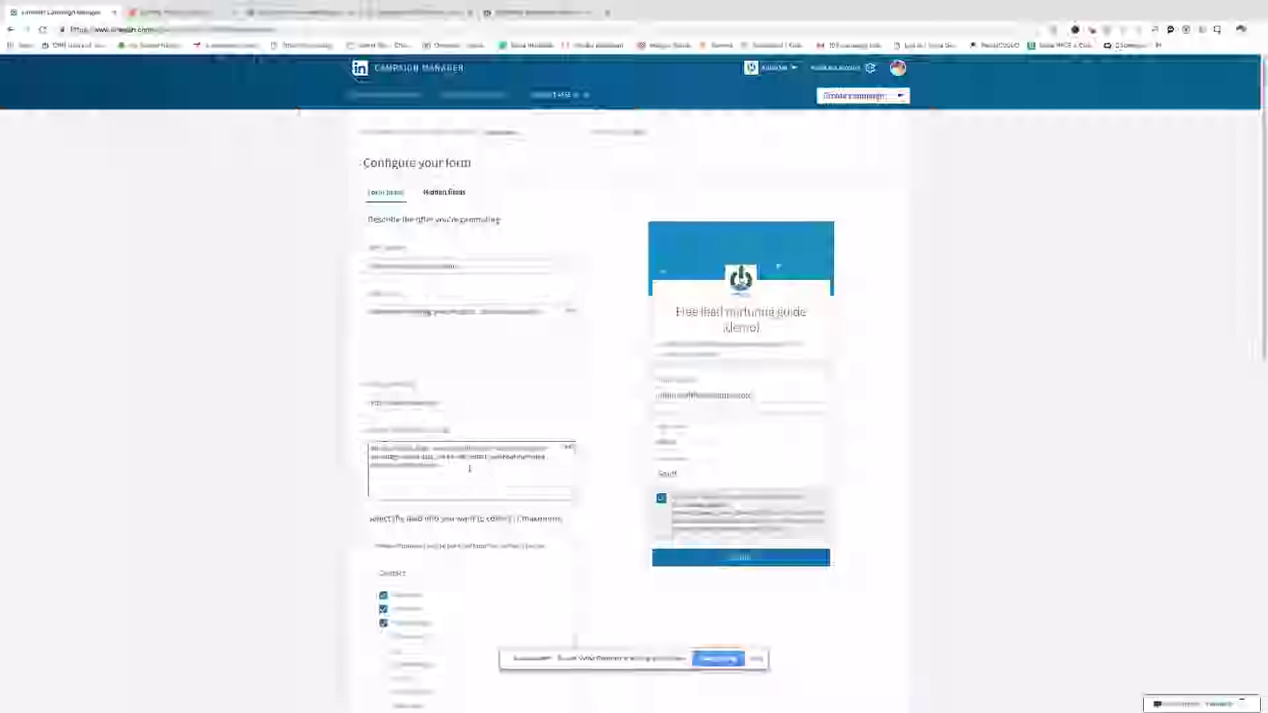
- Add job title and company name to the lead information the form collects
scroll(466, 466, "down", 3)
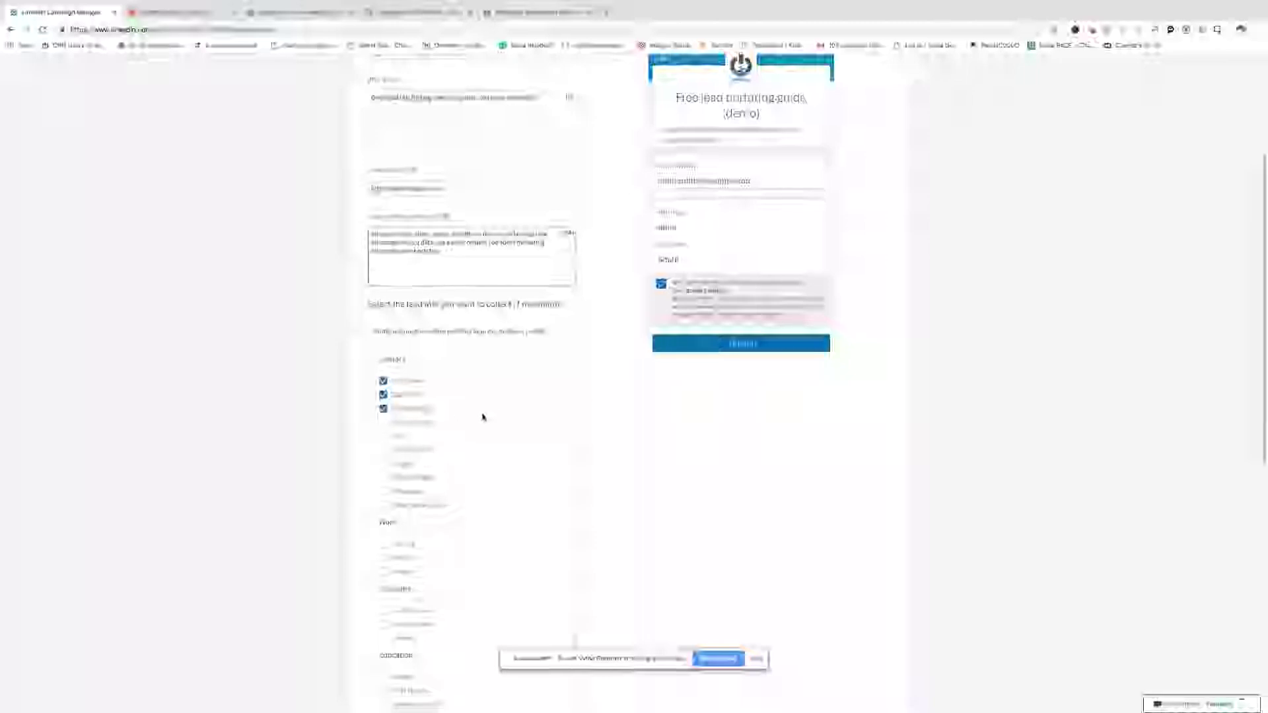
left_click(394, 547)
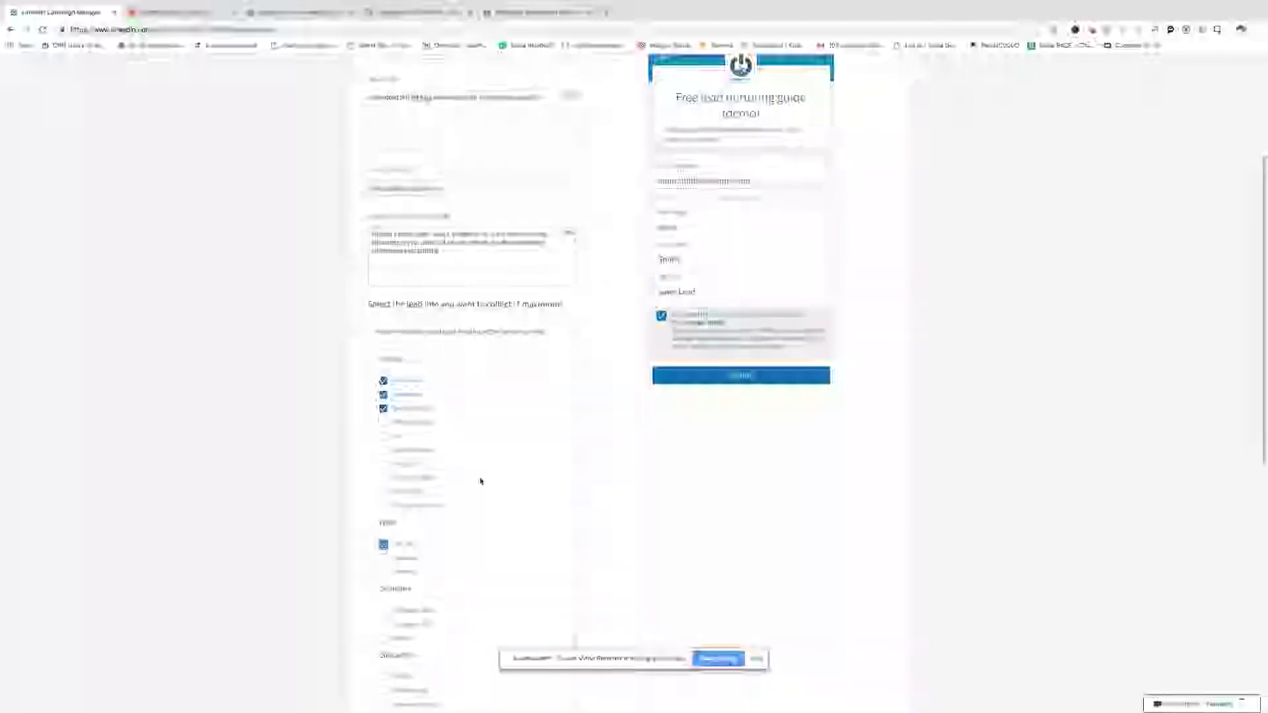
scroll(453, 453, "down", 1)
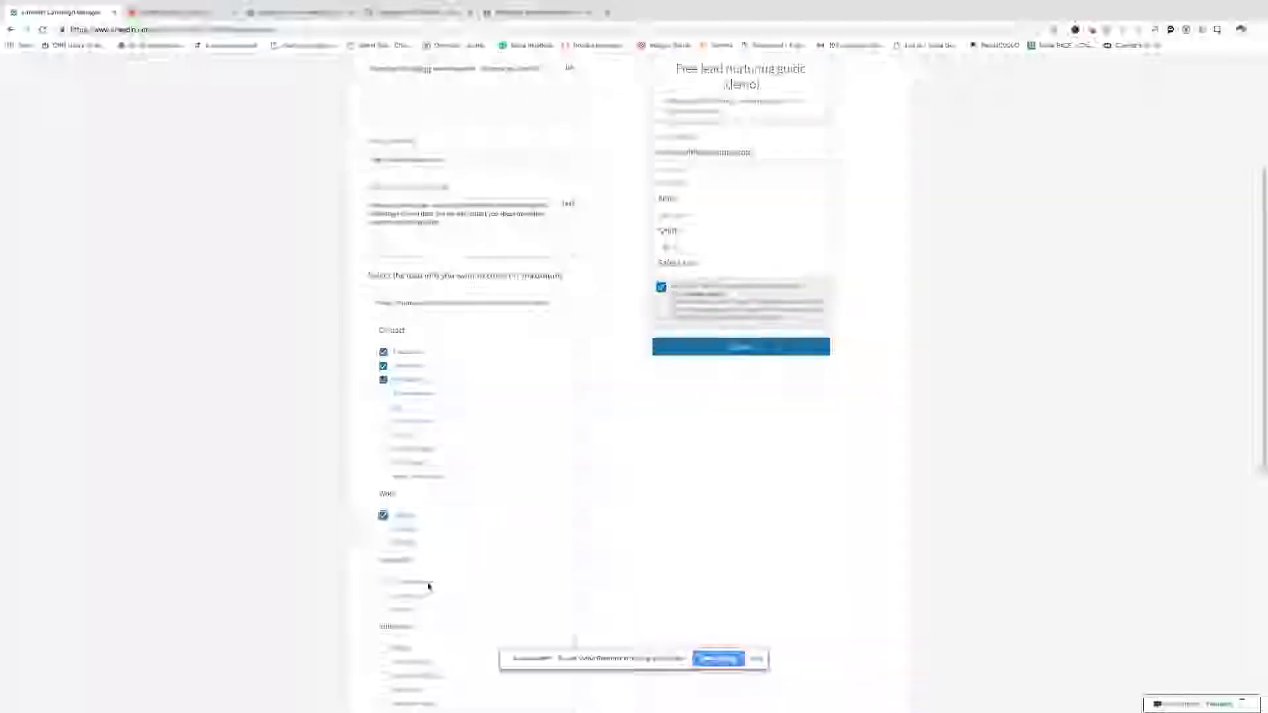
left_click(384, 581)
- Write a thank-you message for members who submit the form, saying that a follow-up will come shortly
scroll(524, 484, "down", 3)
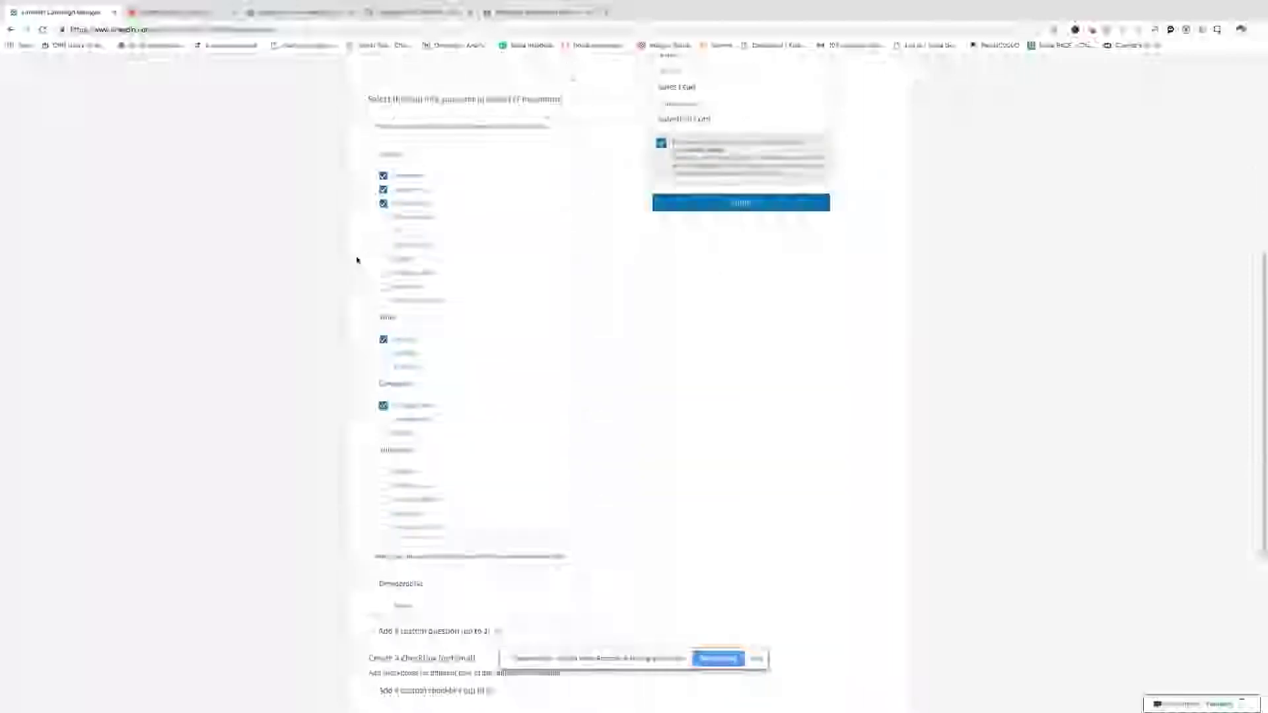
scroll(498, 440, "up", 5)
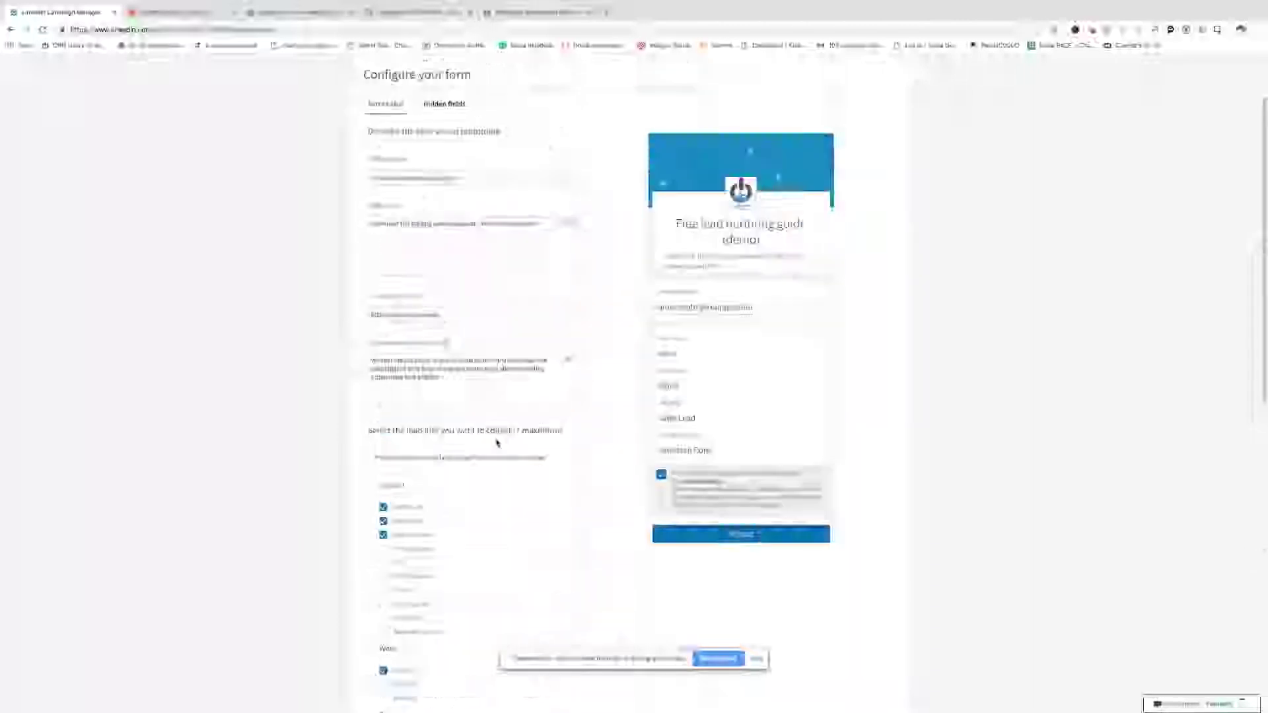
scroll(498, 442, "down", 6)
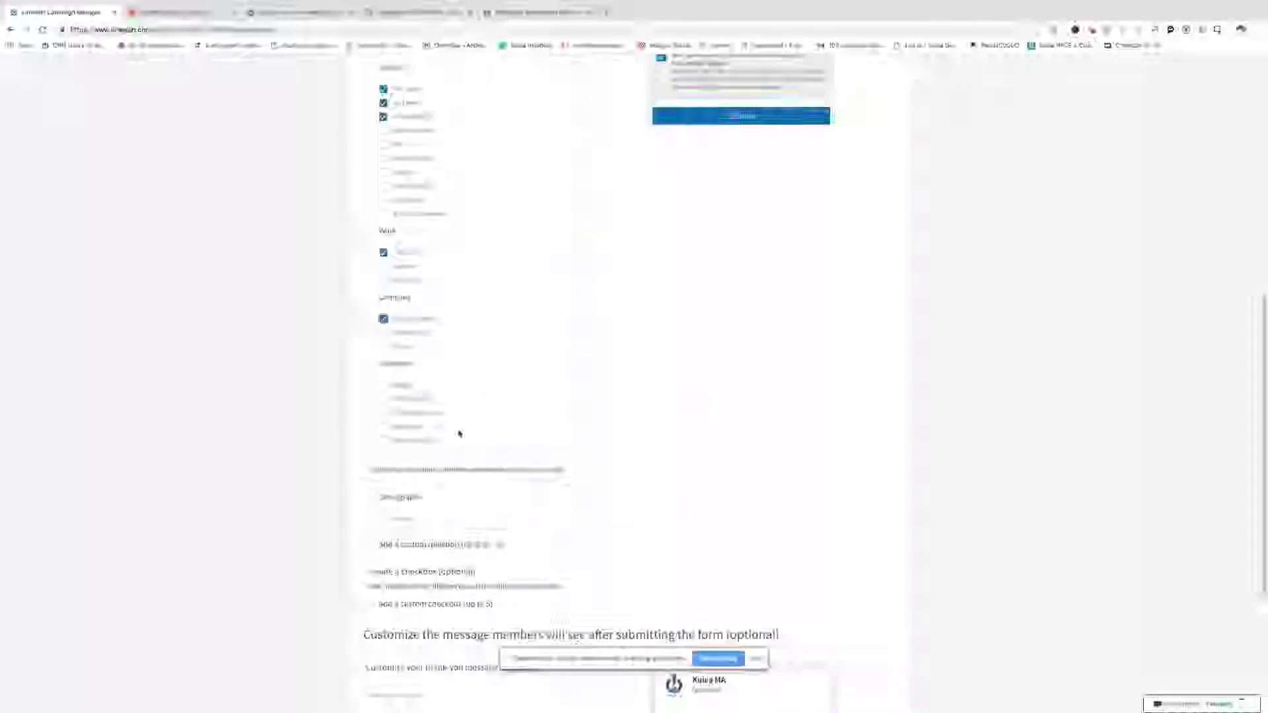
scroll(509, 406, "down", 3)
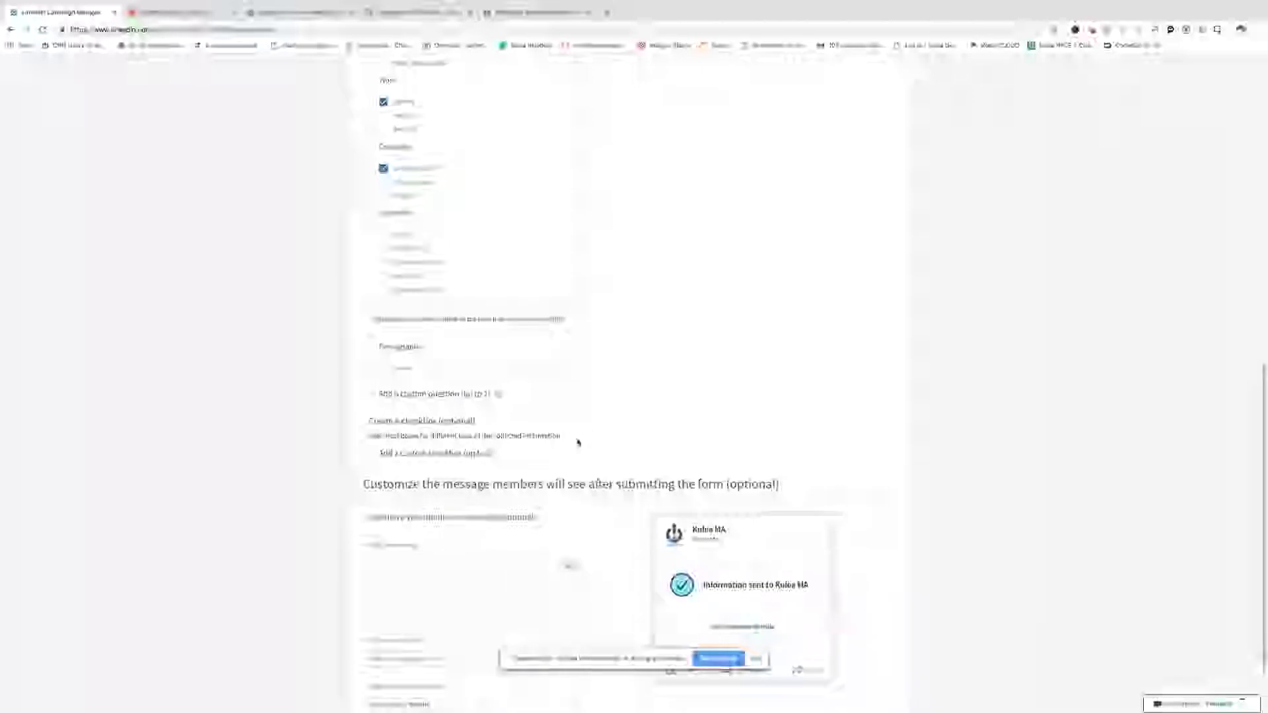
left_click(508, 576)
type("Thank")
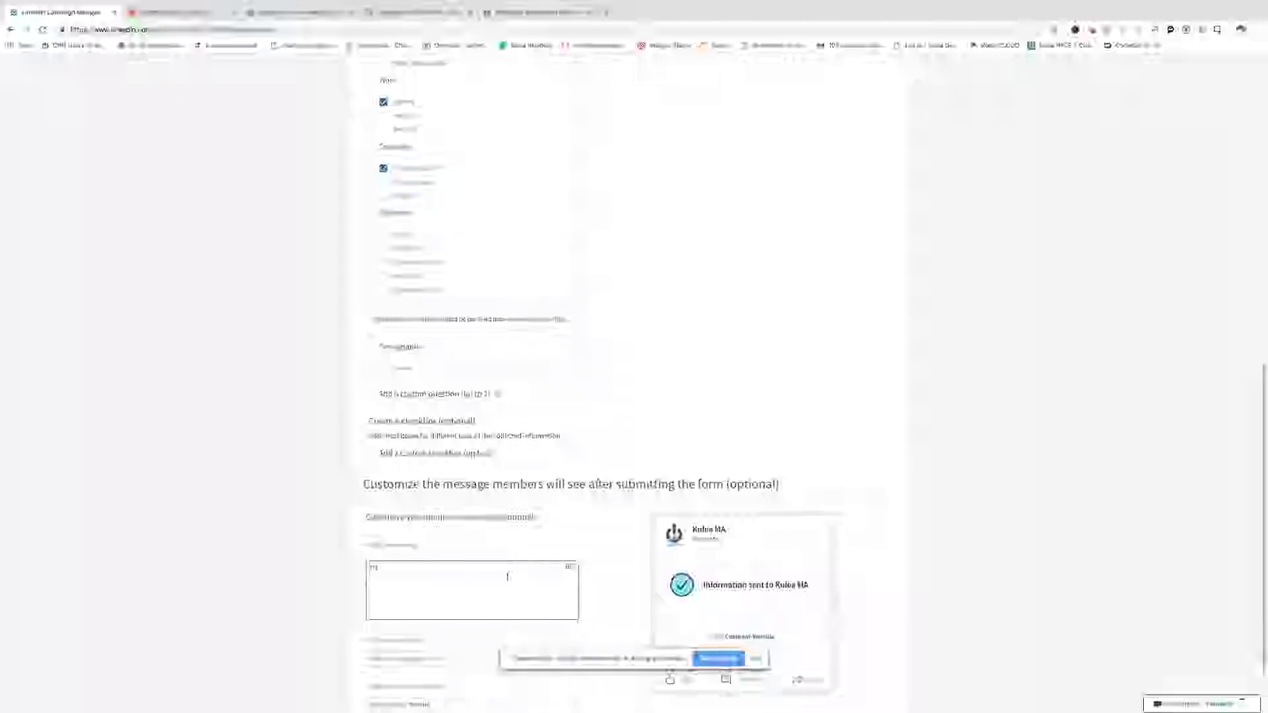
type(" you! We'll cont")
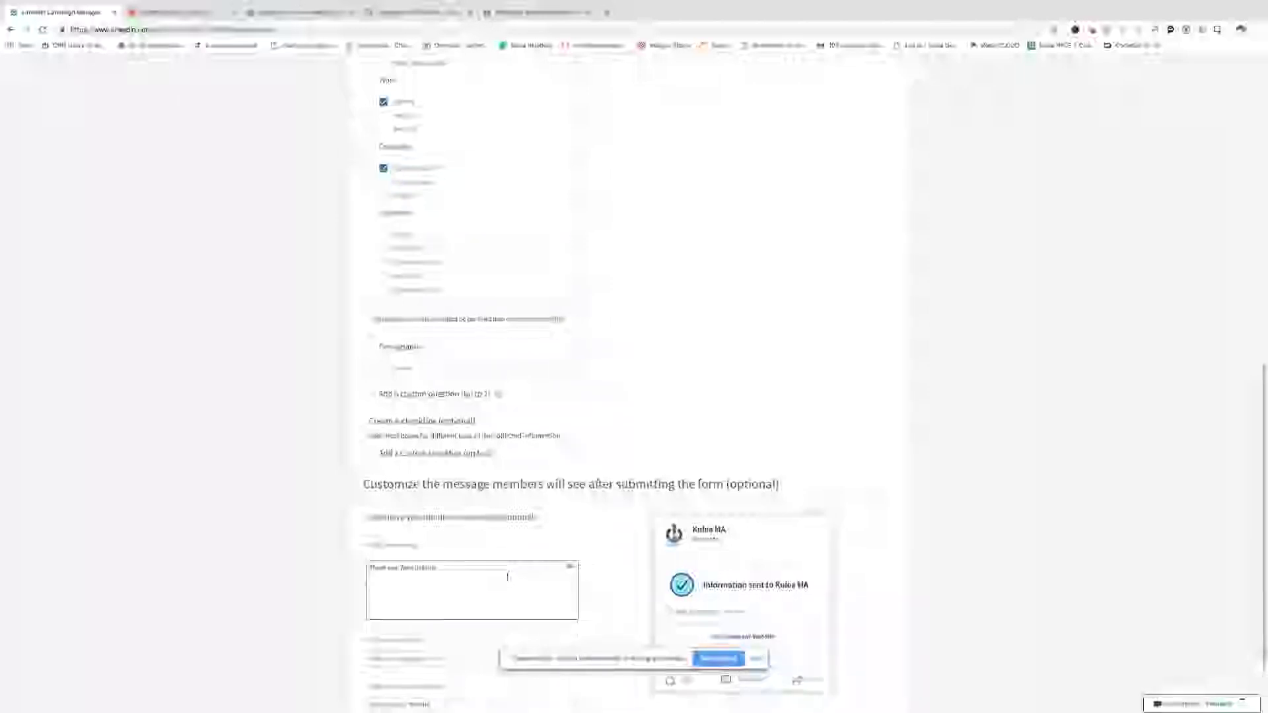
type("act you shortly with thek shortly !")
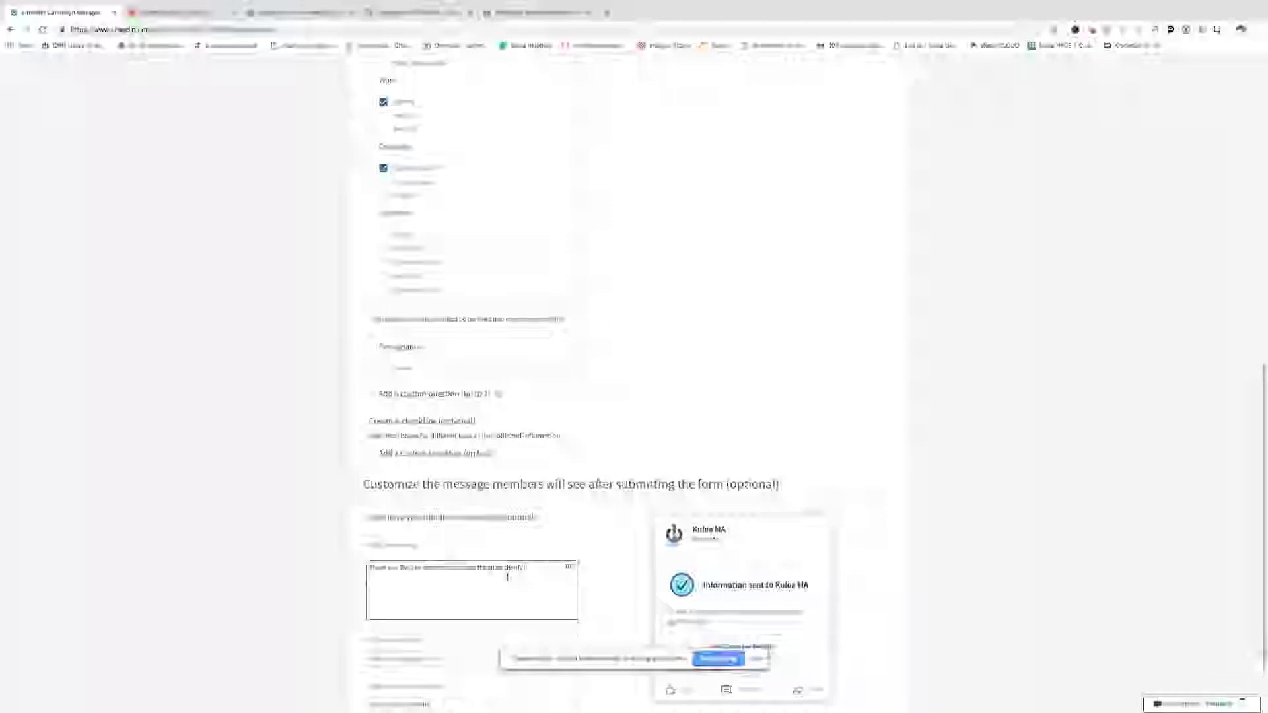
- Return to the beginning of the form configuration and open its hidden fields settings
scroll(563, 540, "up", 5)
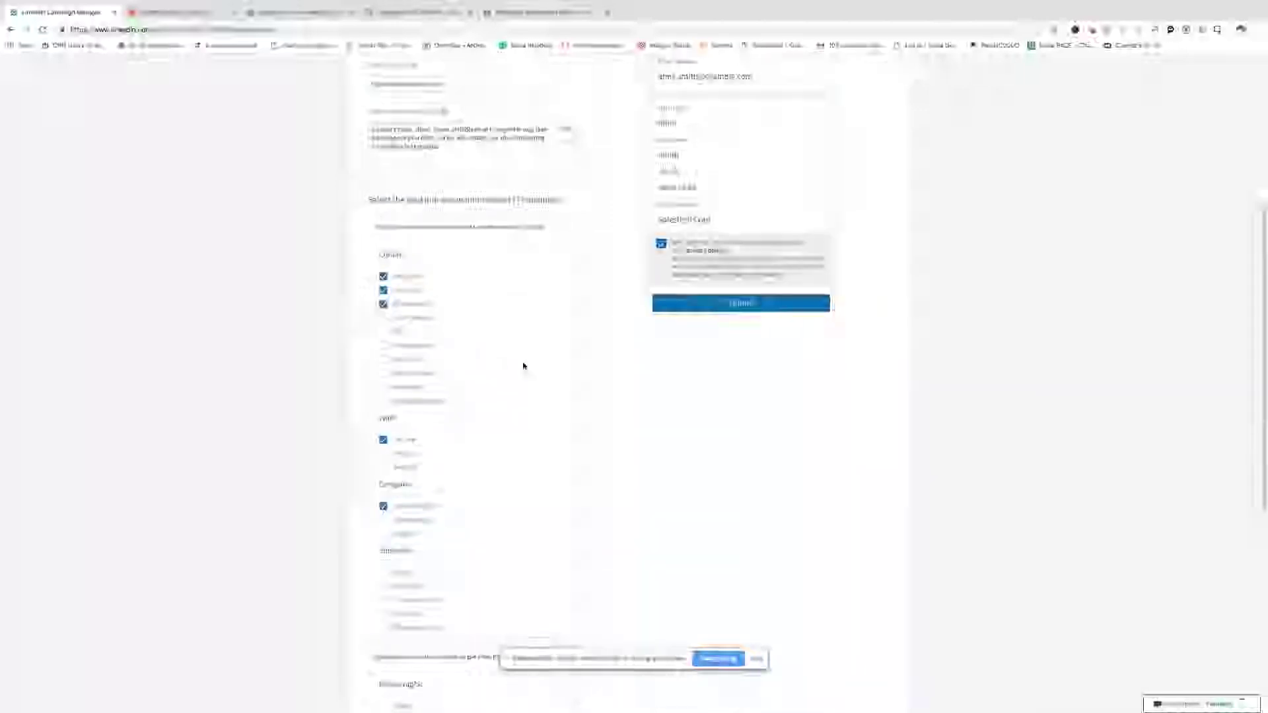
scroll(524, 365, "up", 3)
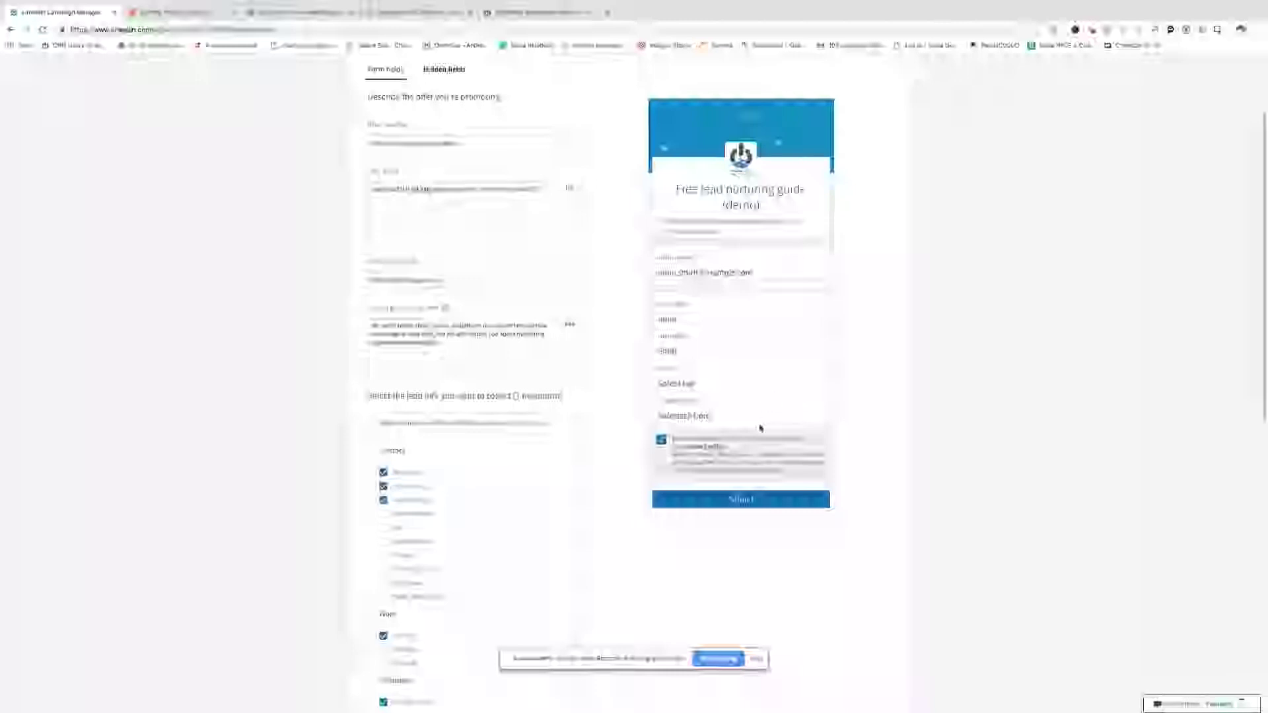
scroll(760, 428, "up", 1)
scroll(775, 430, "up", 1)
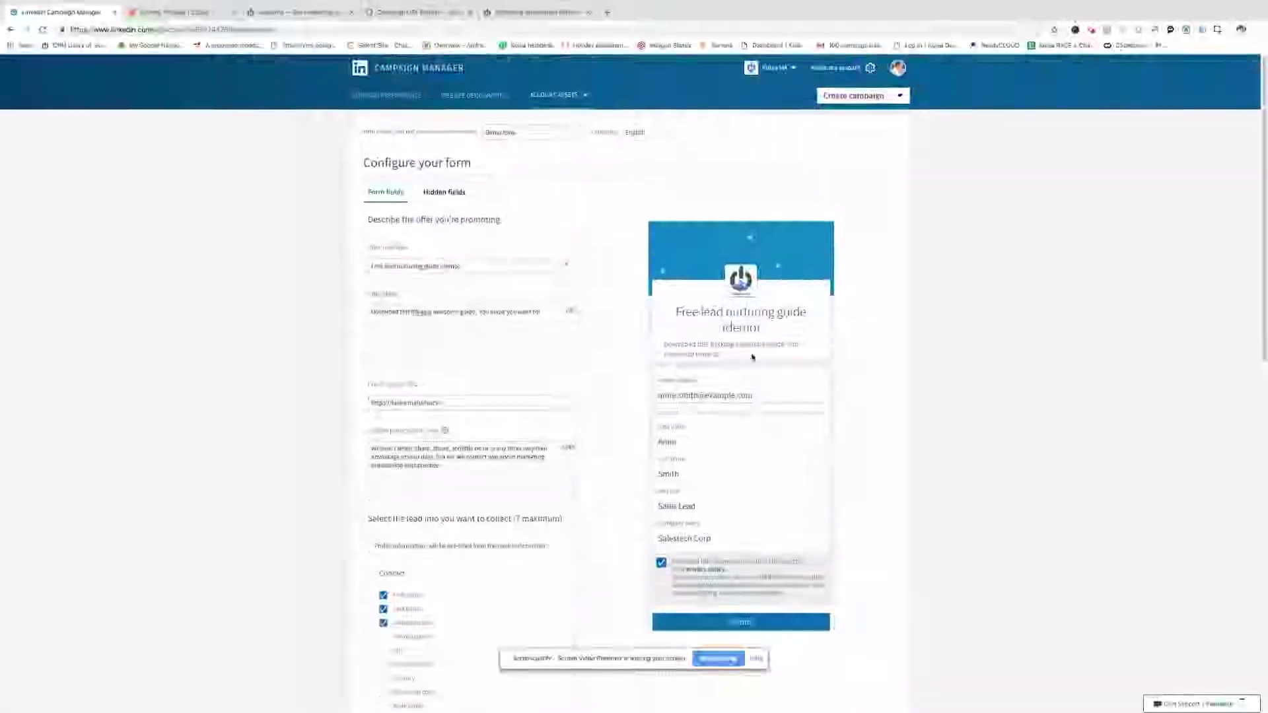
left_click(441, 193)
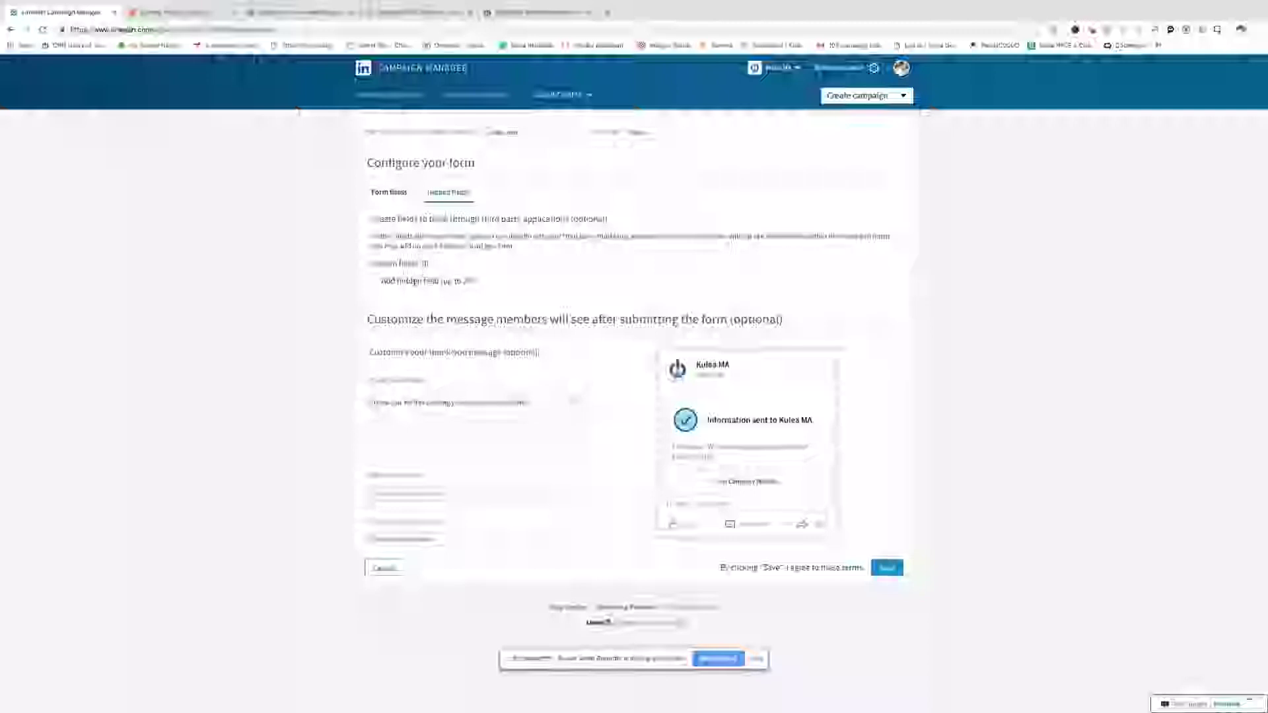
- Add a hidden field named "source" with the value "Demo guide" to the form
left_click(403, 281)
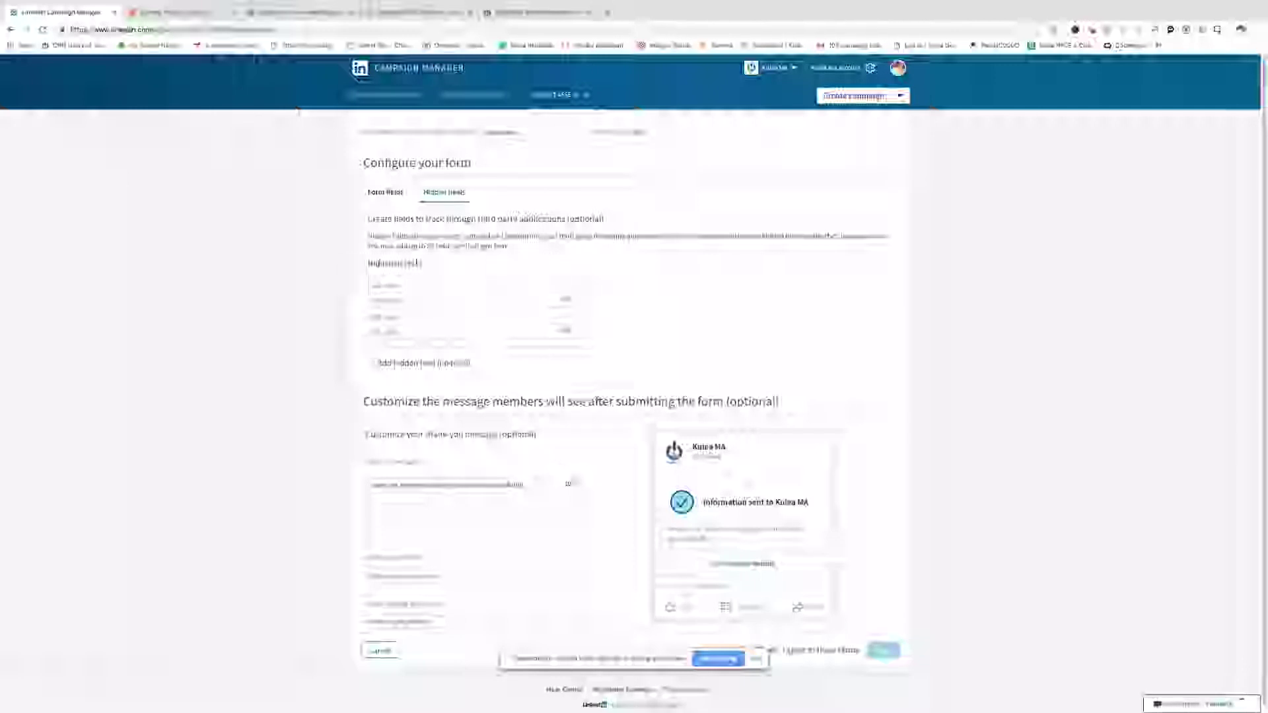
left_click(586, 281)
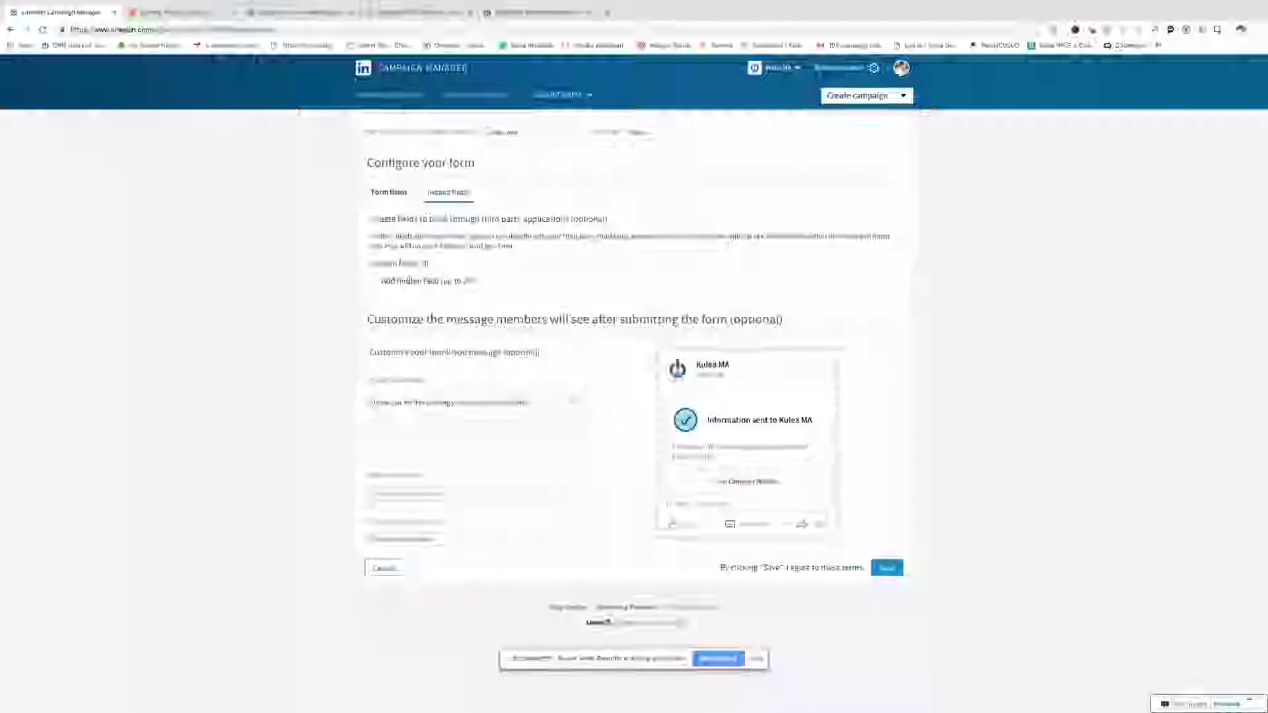
left_click(406, 281)
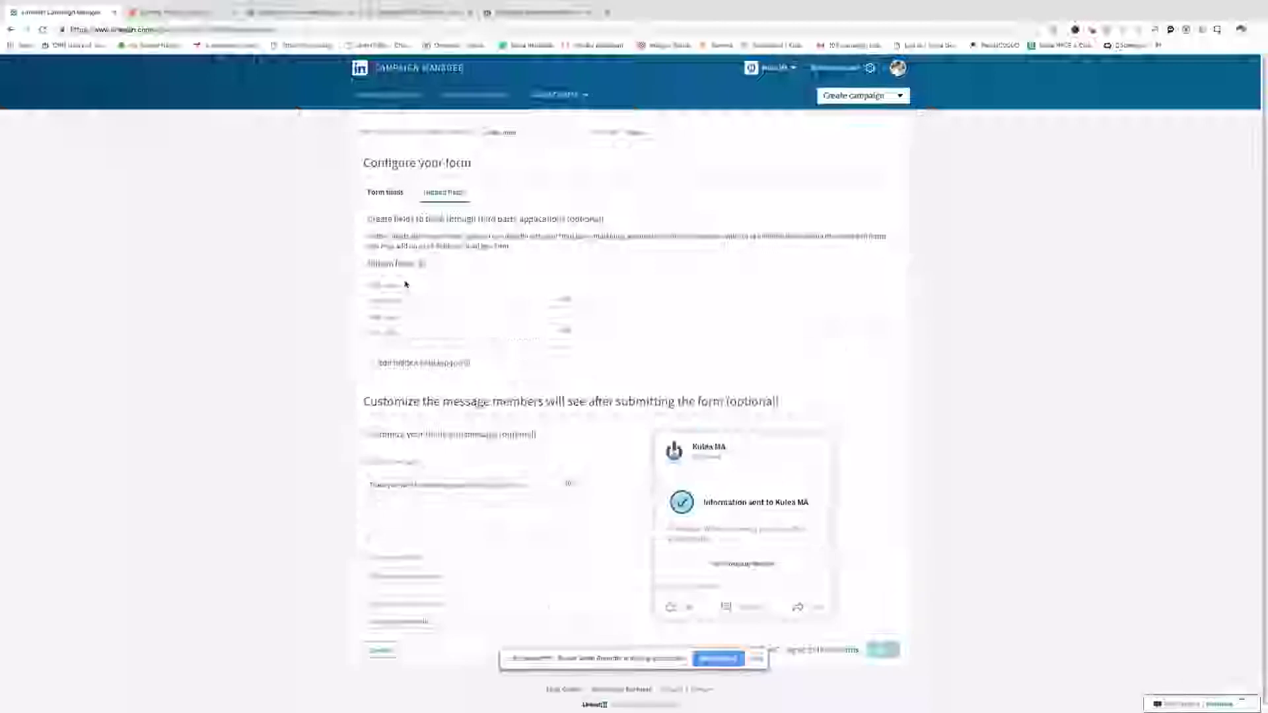
left_click(409, 300)
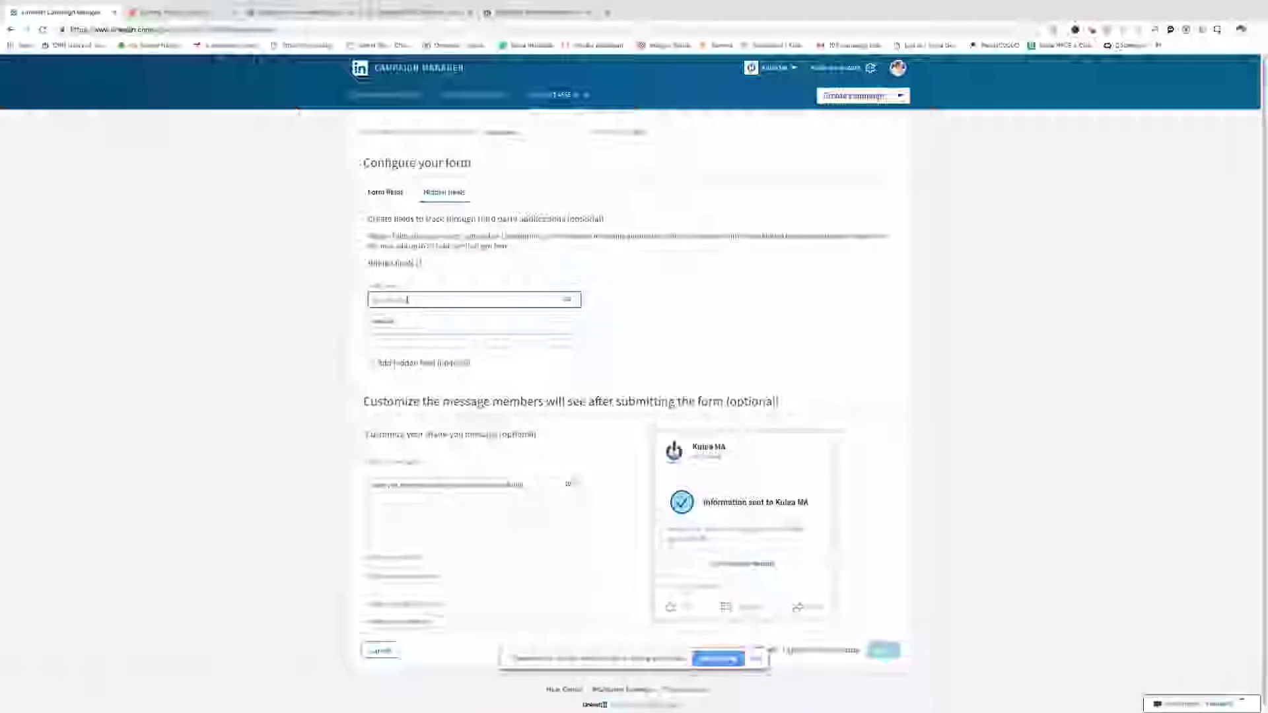
left_click(397, 322)
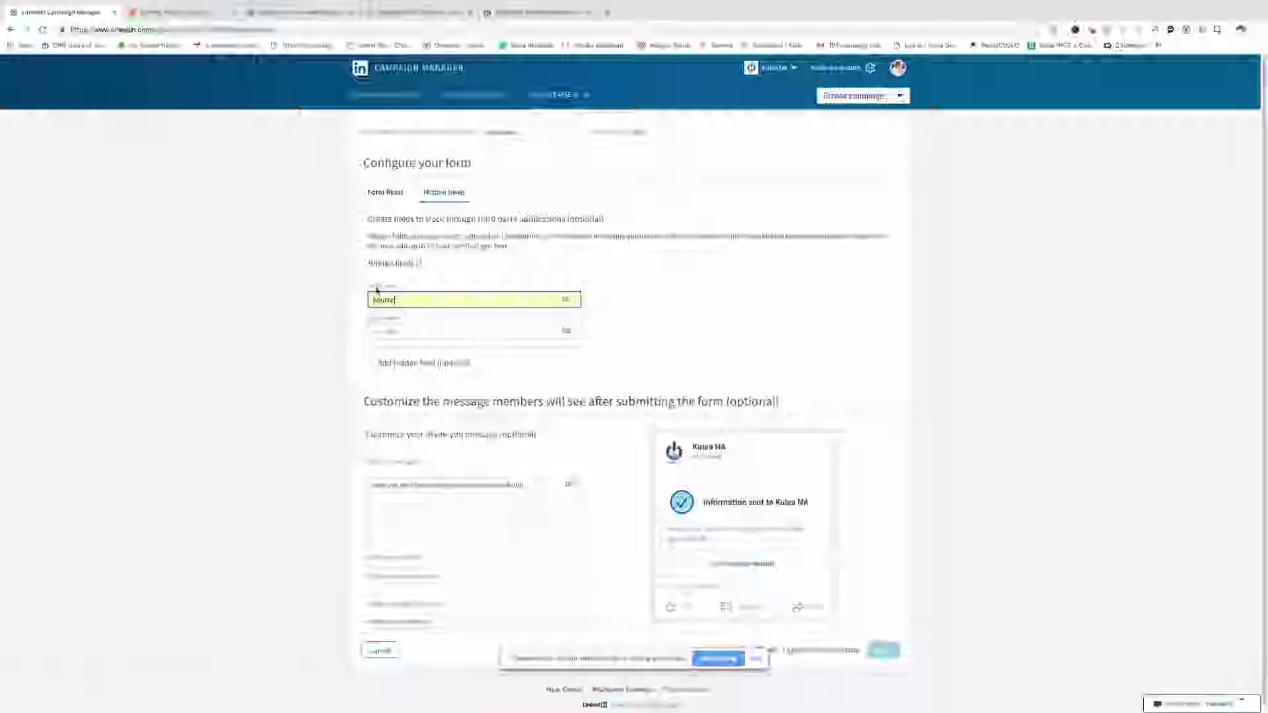
left_click(405, 332)
type("Demo gu")
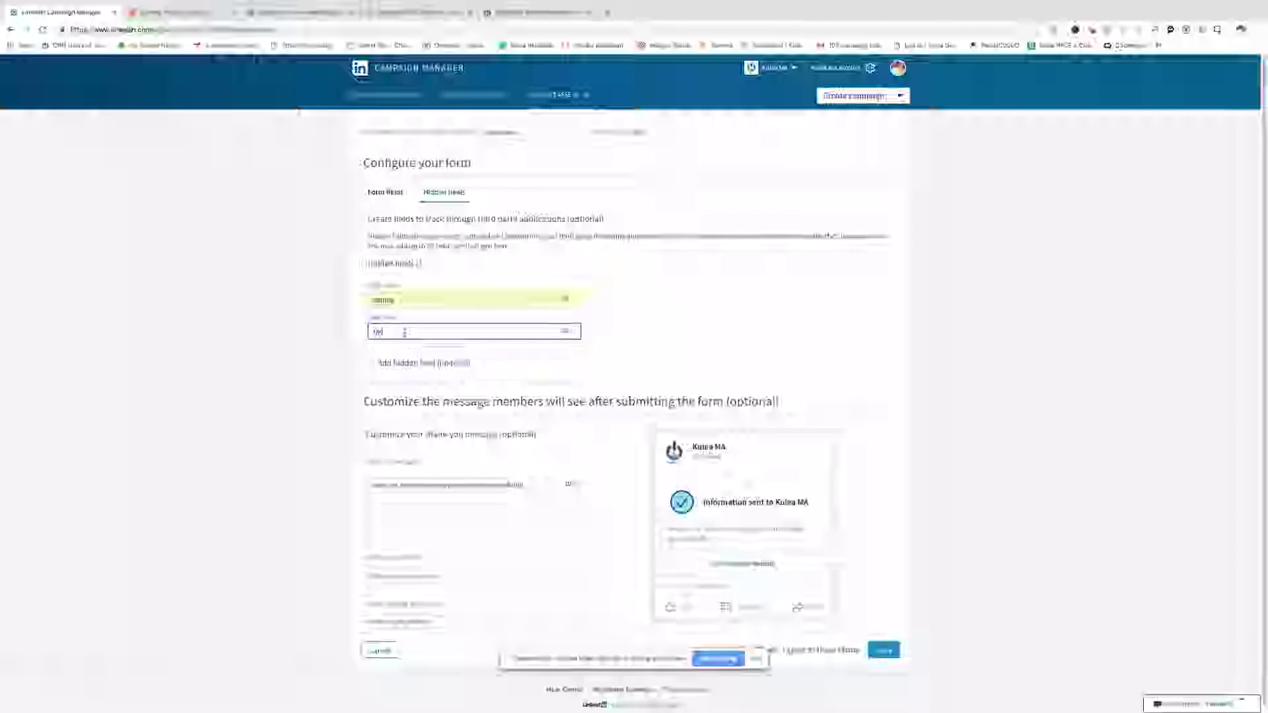
type("ide")
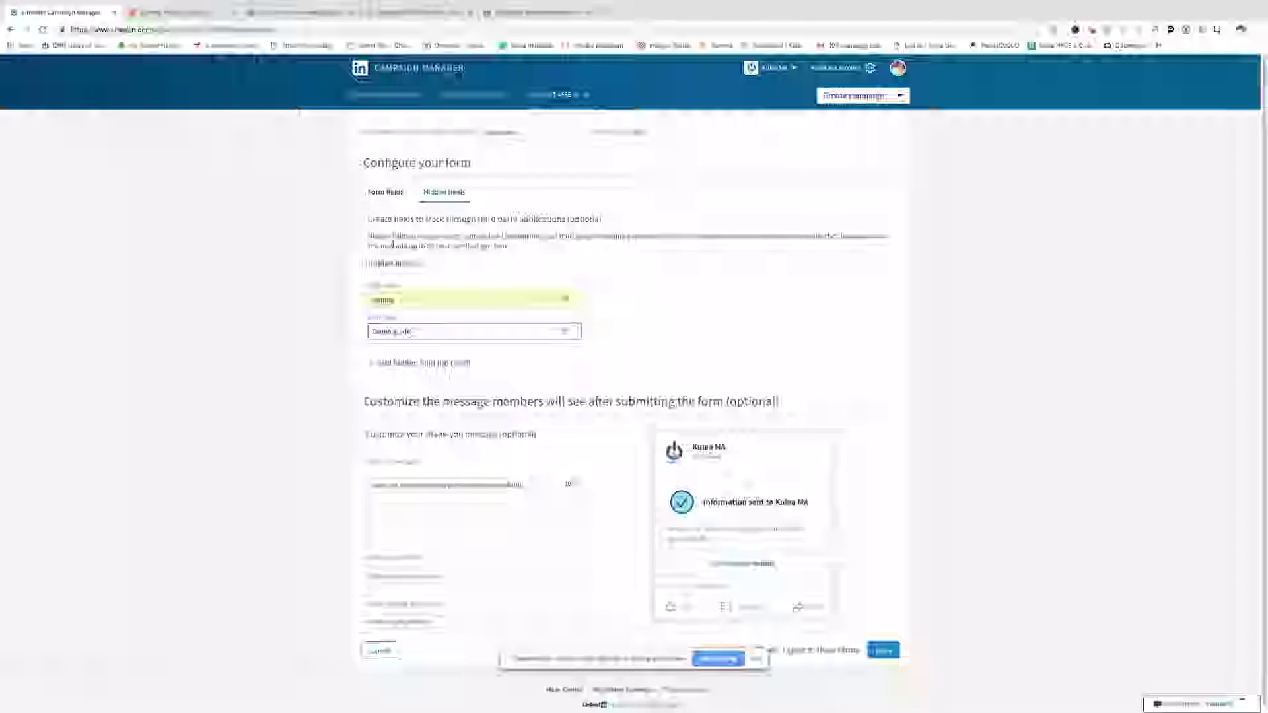
- Highlight the explanation of how hidden fields work and the value of the new hidden field
left_click_drag(369, 236, 510, 247)
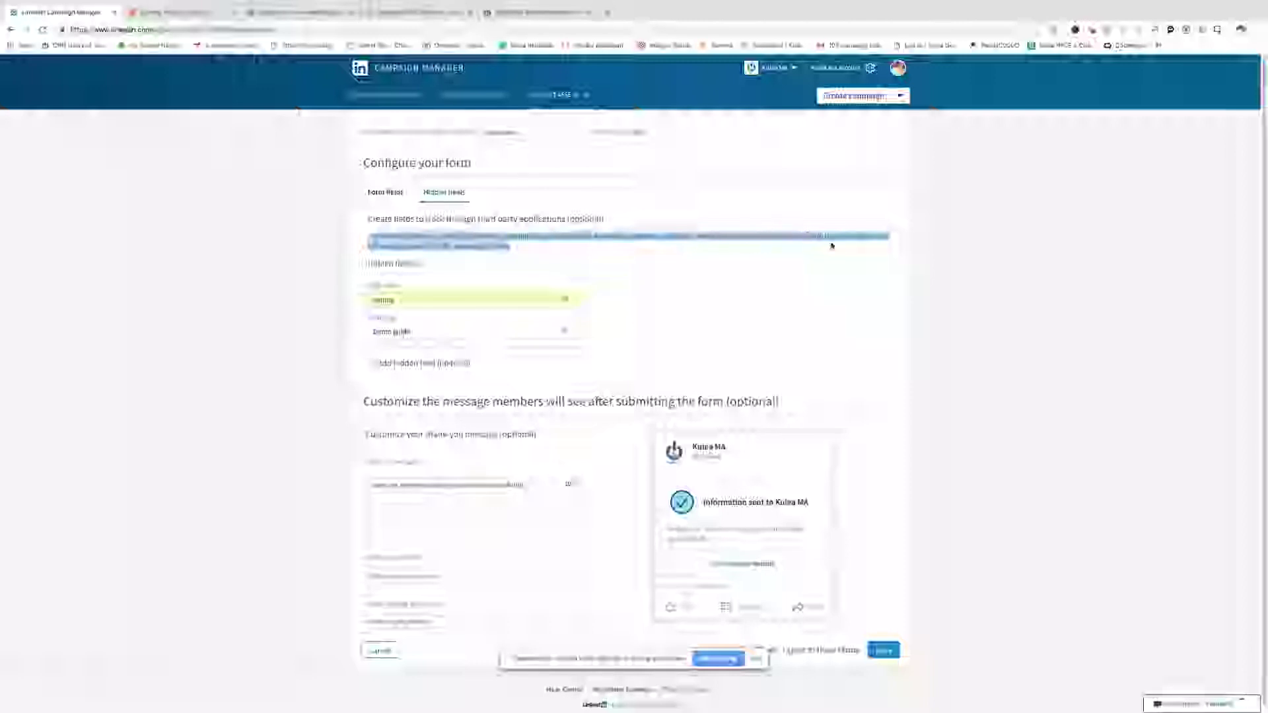
left_click(538, 248)
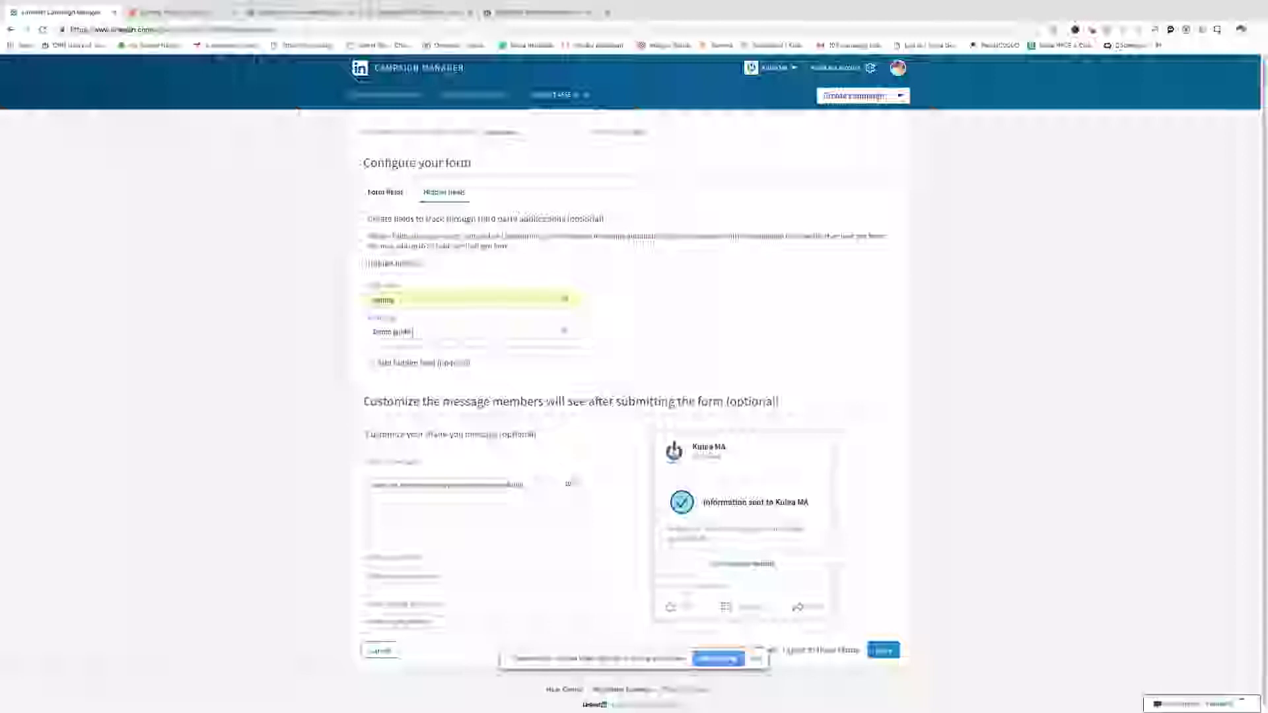
triple_click(411, 332)
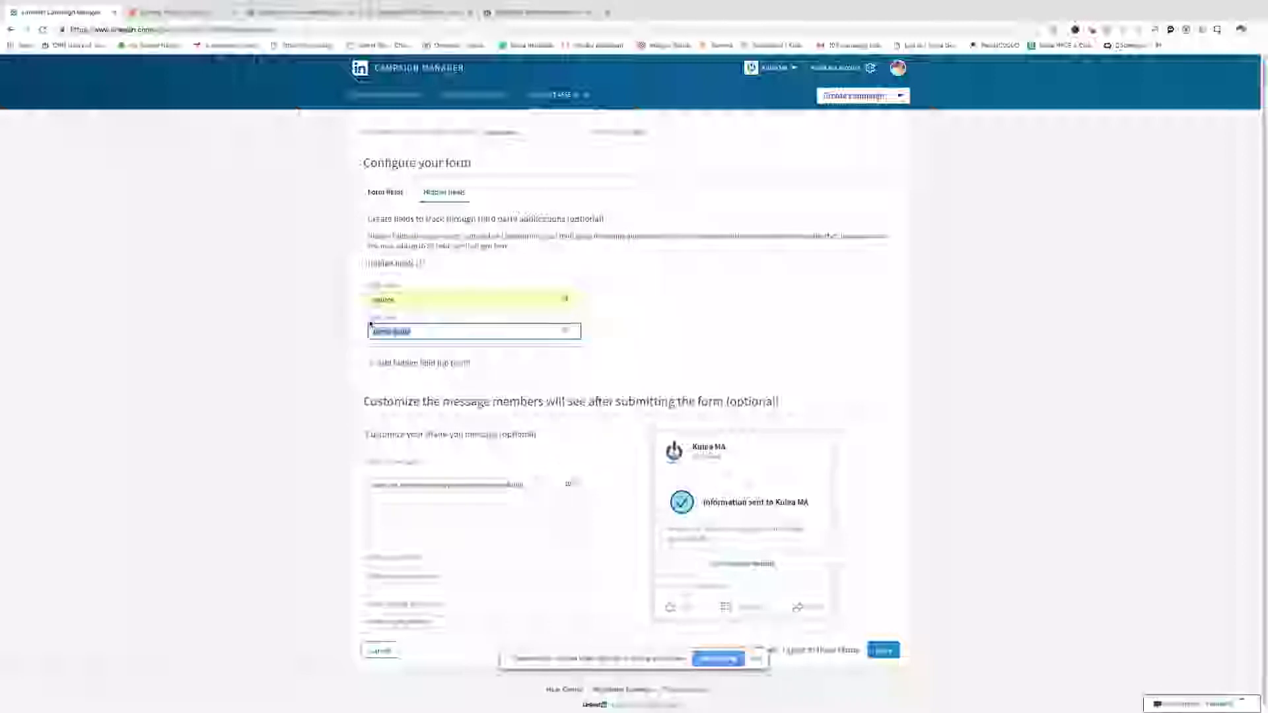
scroll(700, 321, "down", 1)
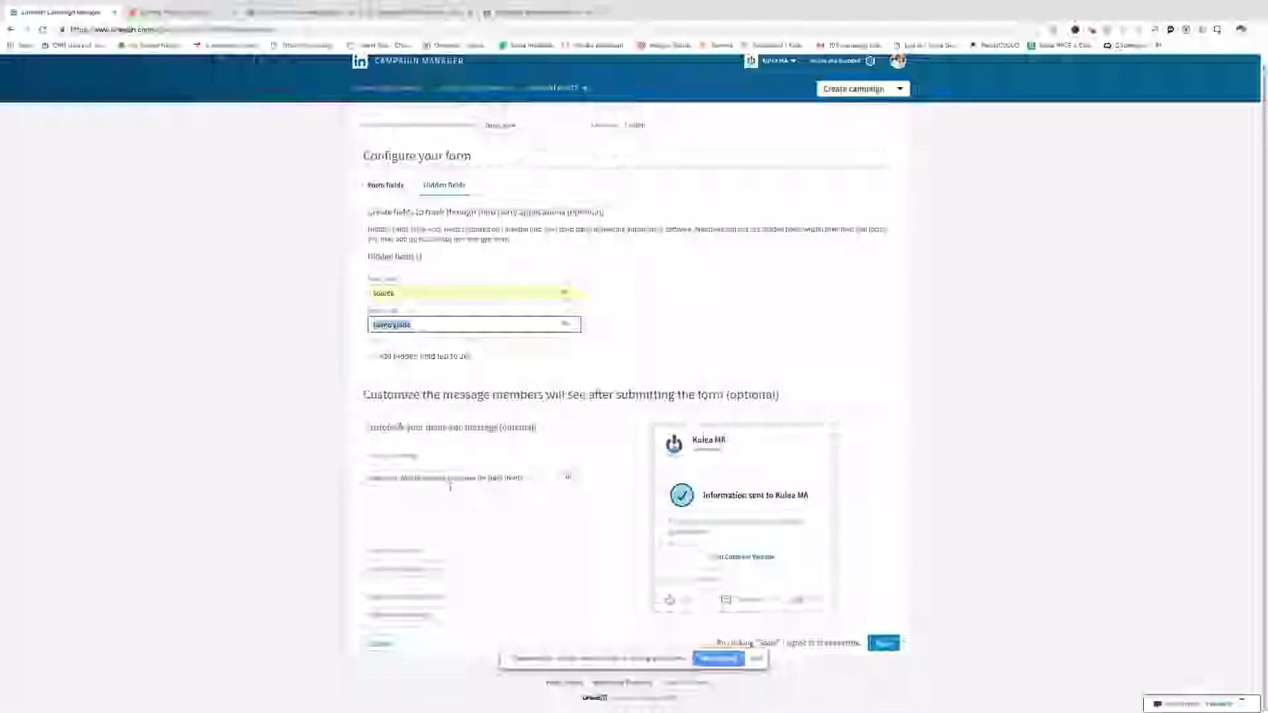
- Copy the home page address from the open company website, paste it as the form's landing page URL, and save the form
left_click(439, 575)
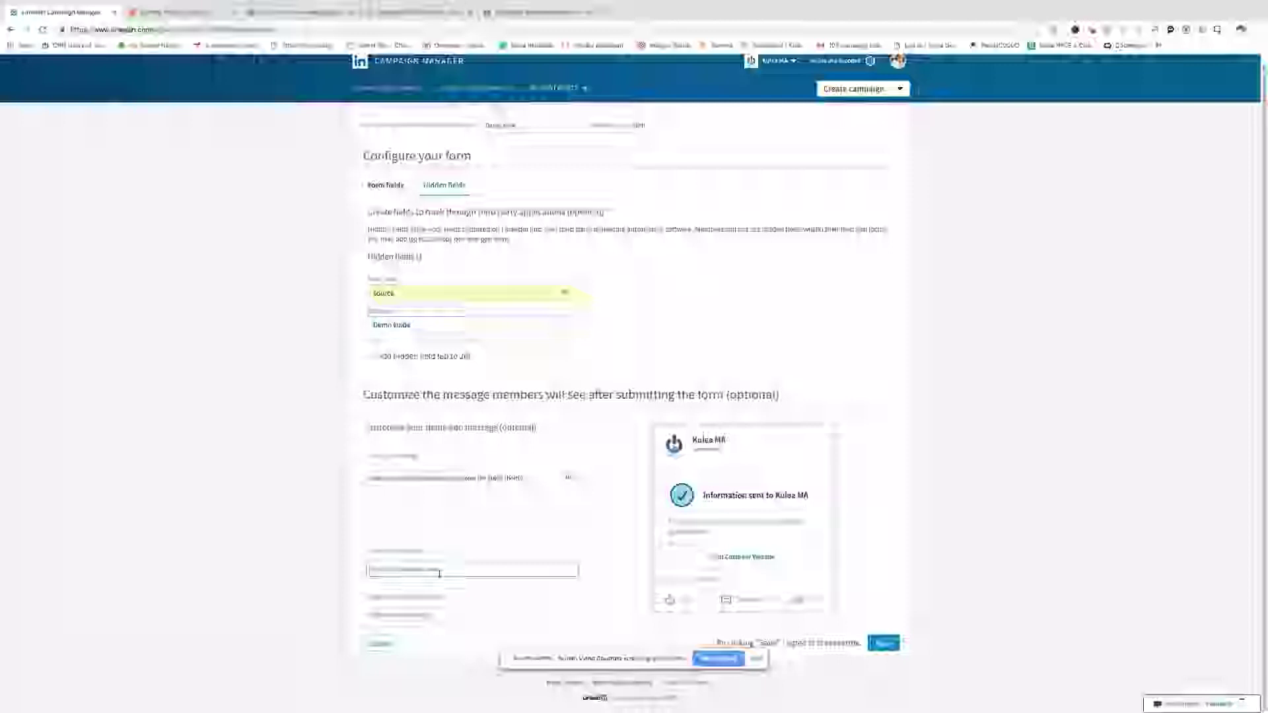
left_click(518, 13)
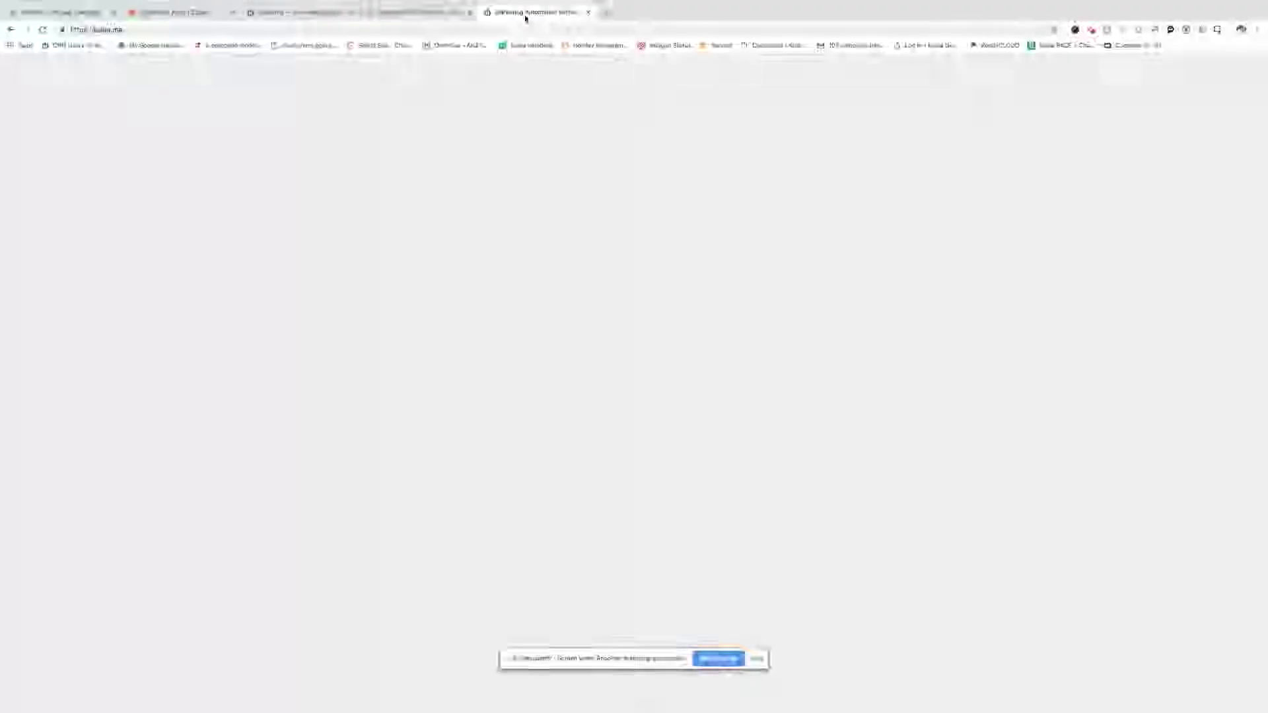
left_click(64, 31)
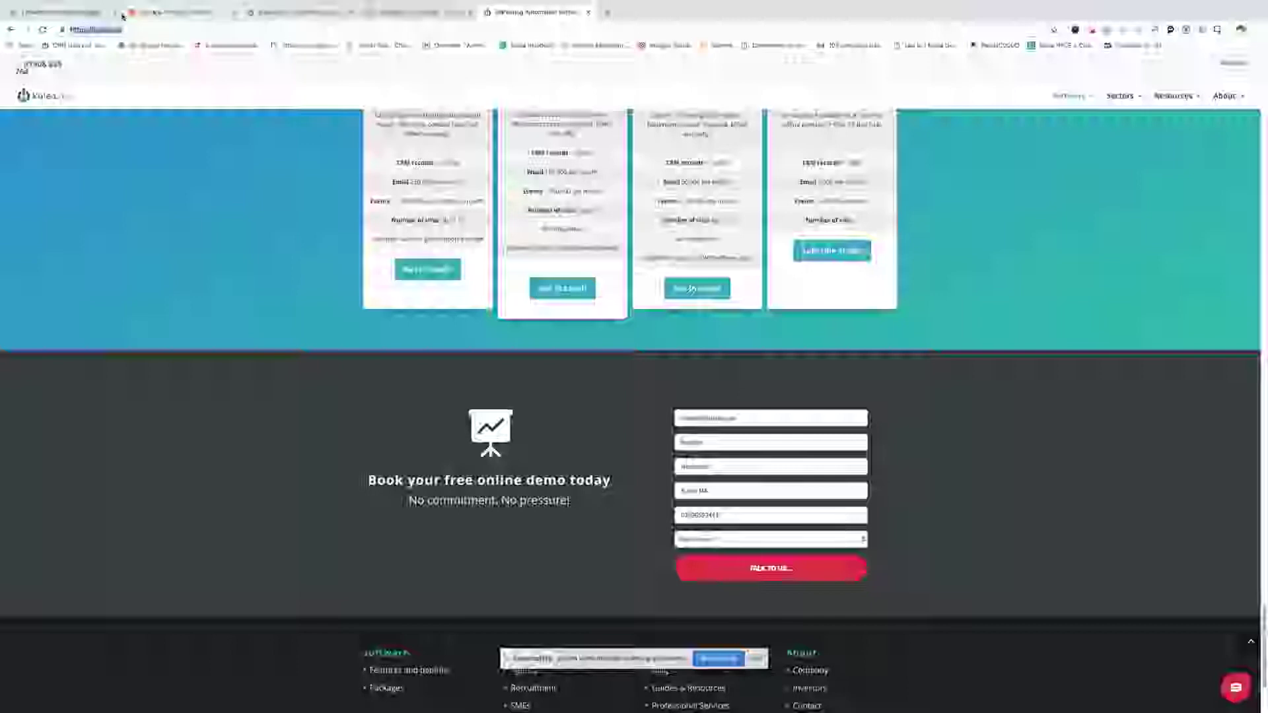
left_click(94, 12)
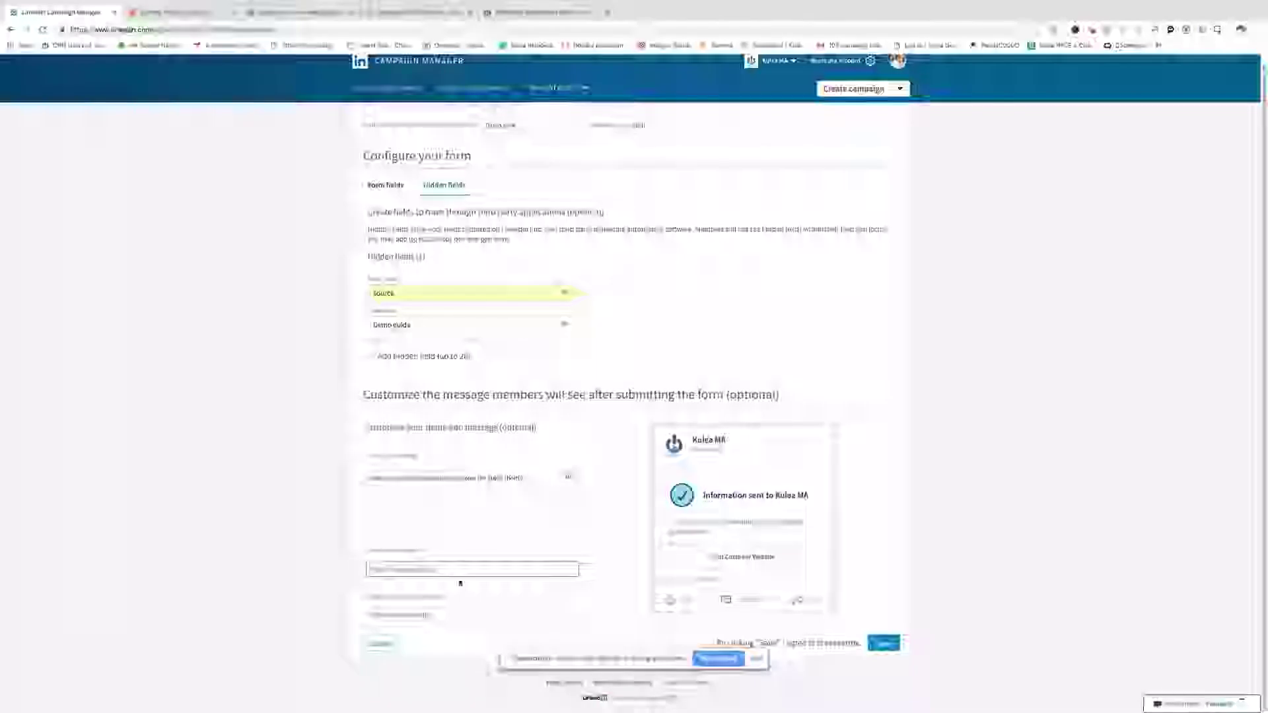
left_click(454, 565)
key("ctrl+v")
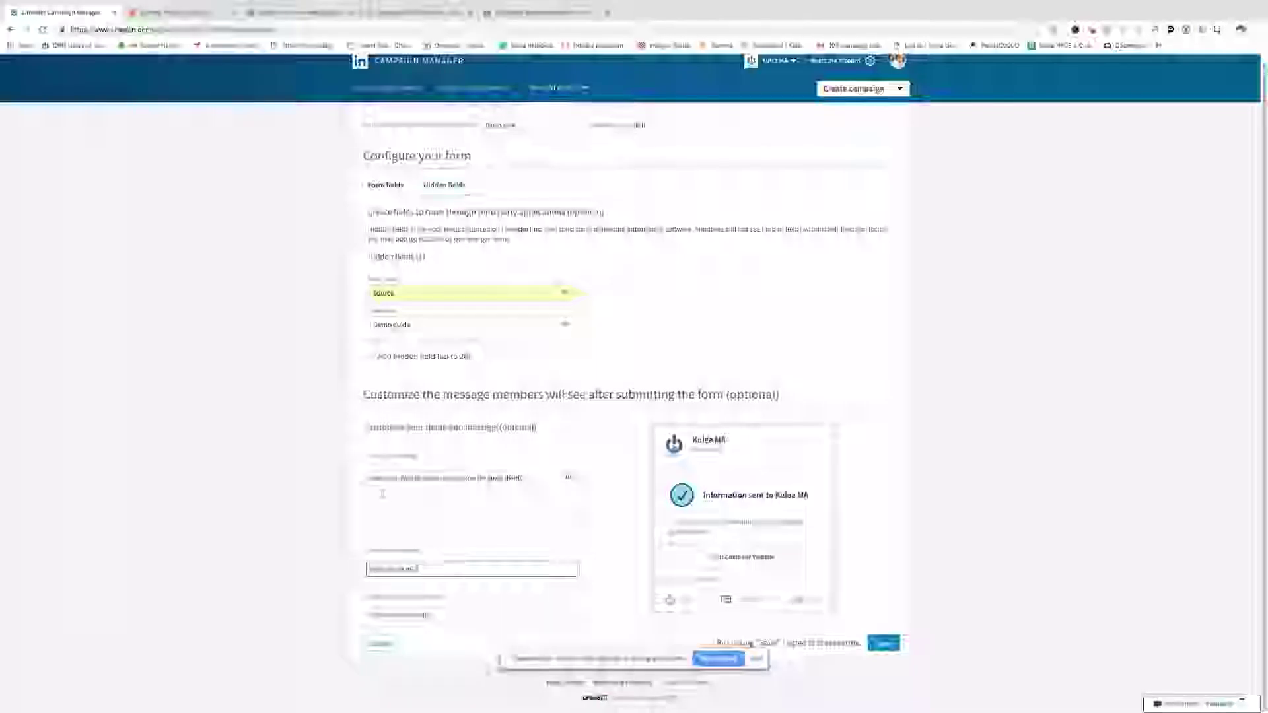
left_click(885, 645)
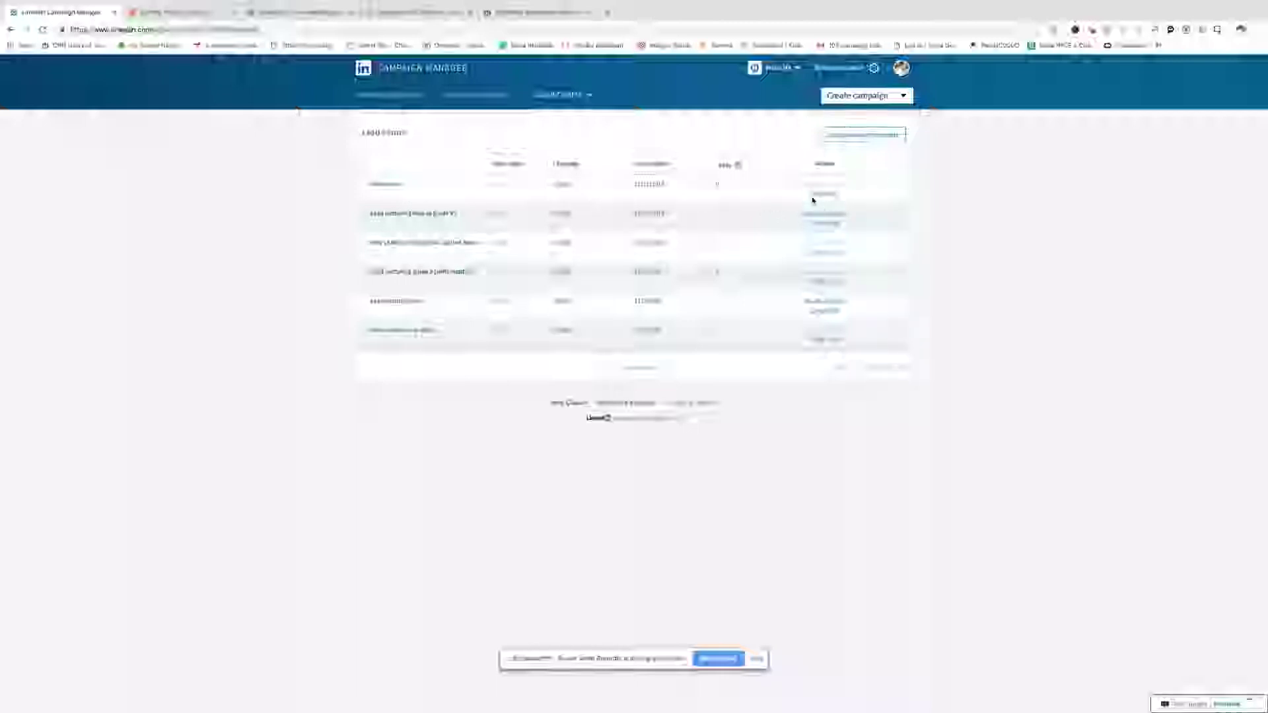
- Start a new Sponsored Content campaign in the Default Campaign Group
left_click(393, 97)
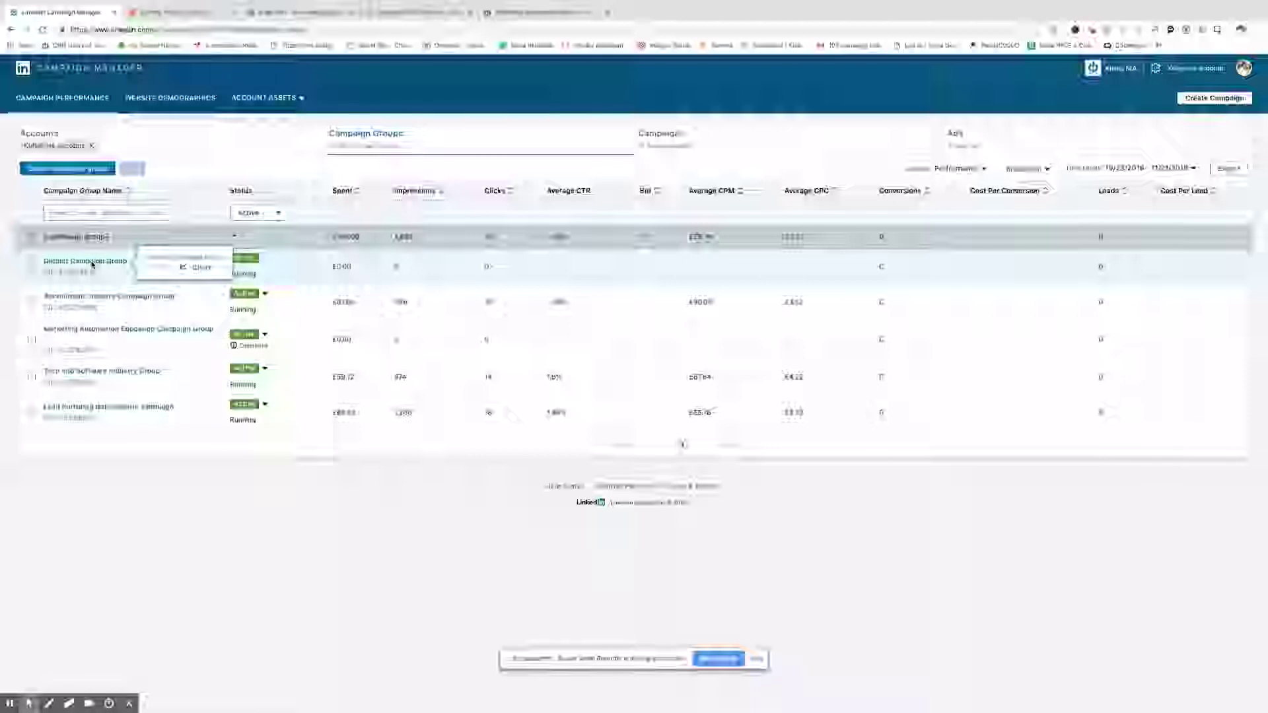
left_click(92, 262)
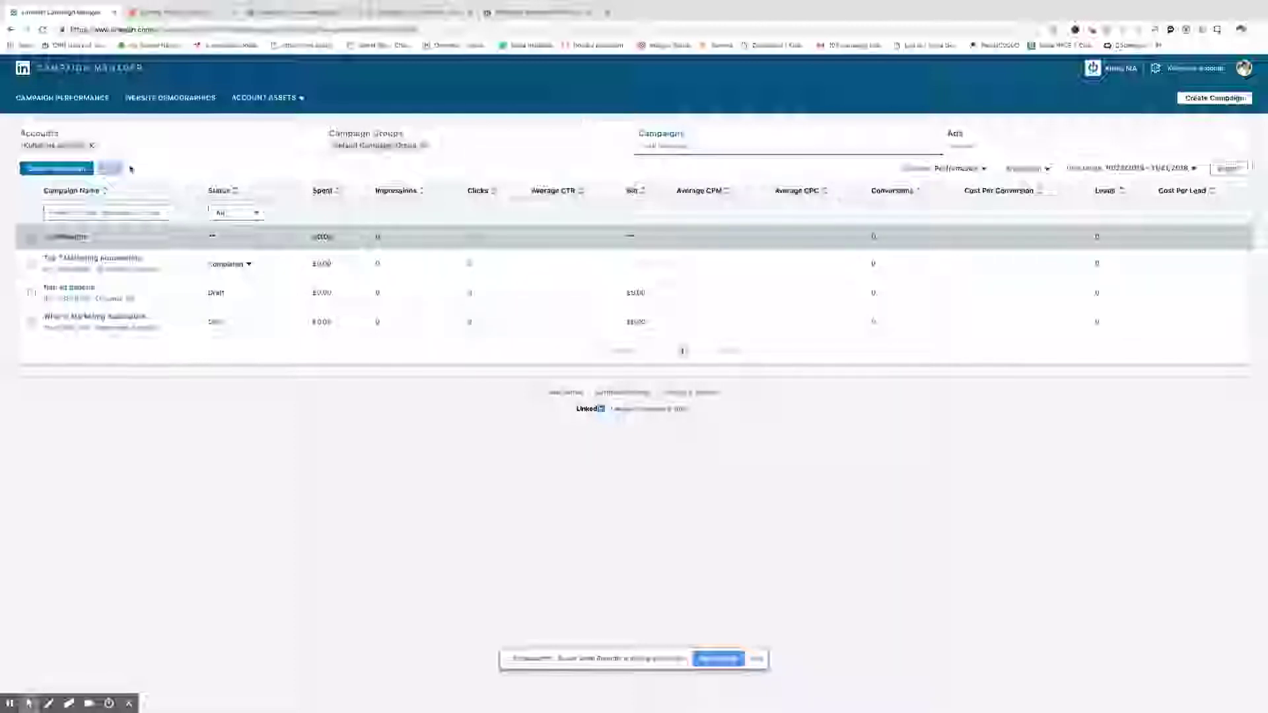
left_click(55, 170)
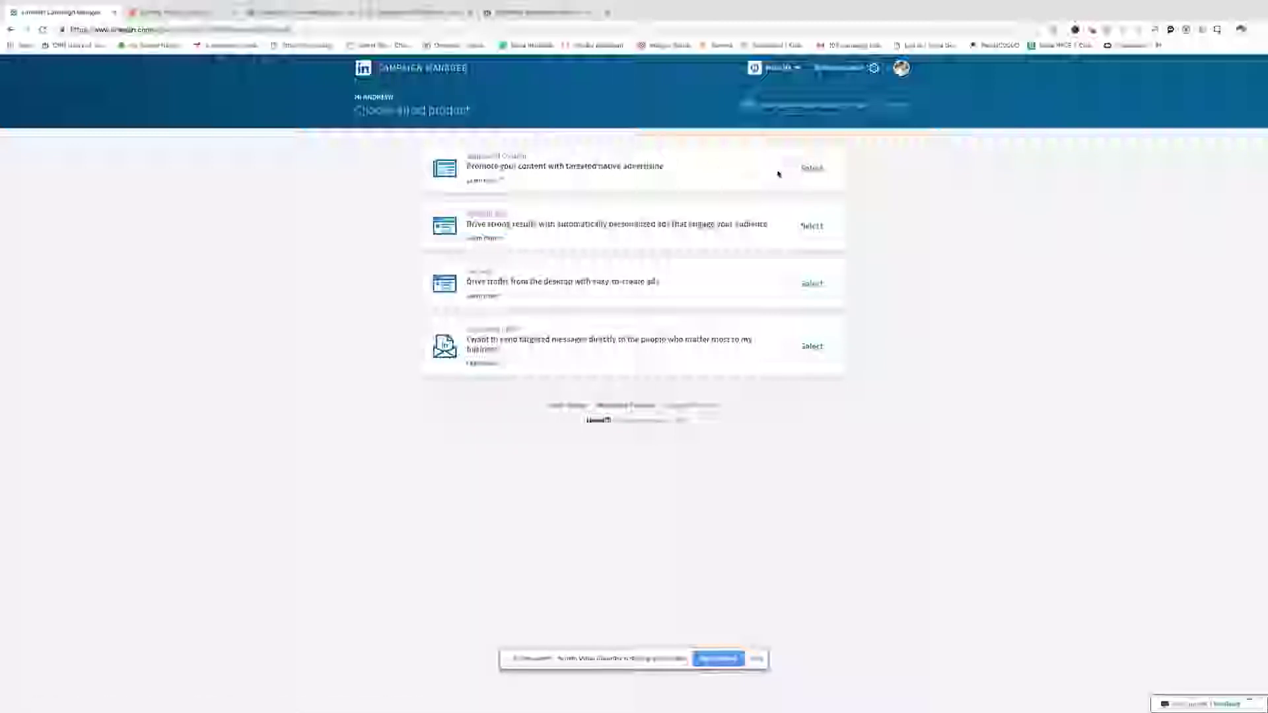
left_click(811, 169)
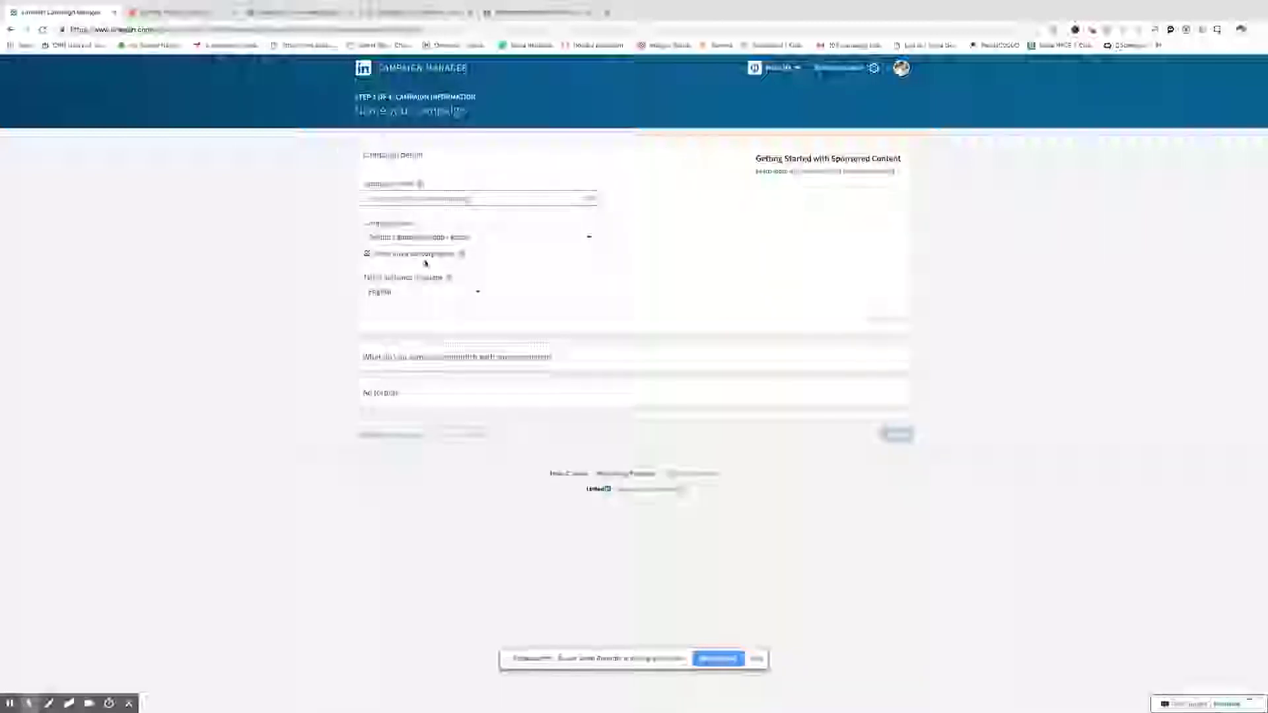
- Name the campaign "Leda nurturing guide demo"
left_click(444, 197)
left_click(443, 197)
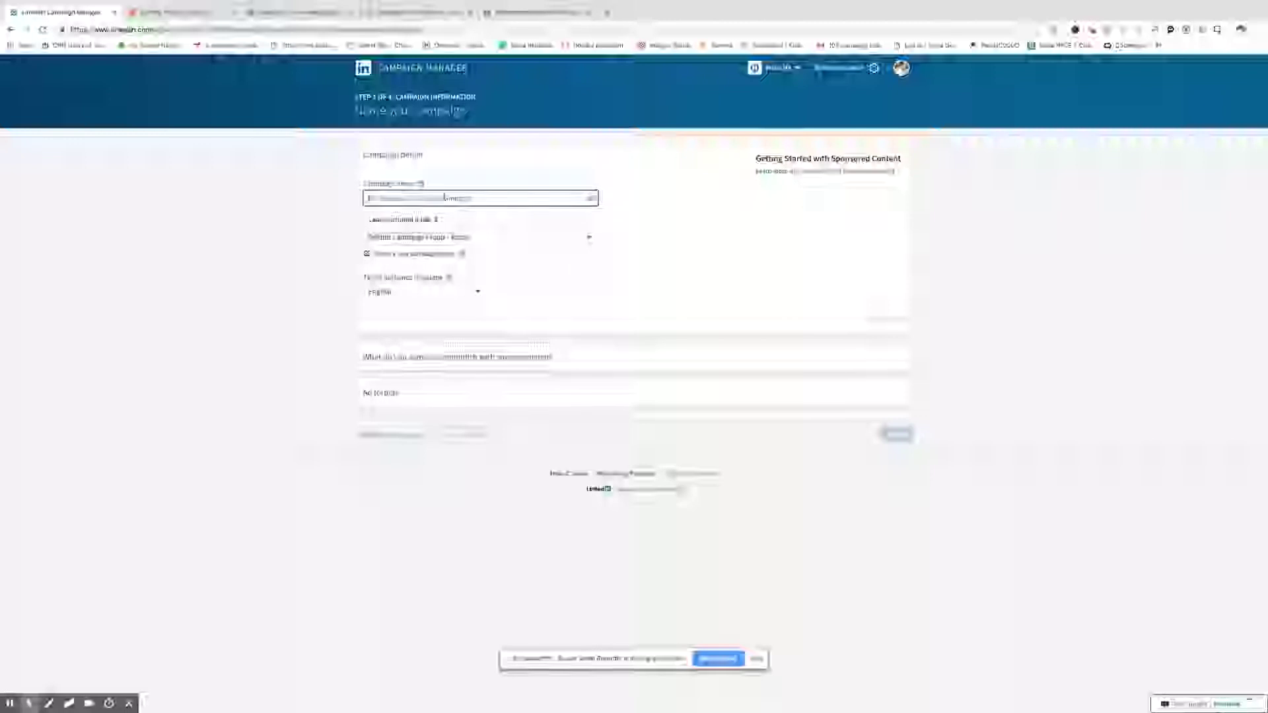
type("Lead Gen nurturing guide te")
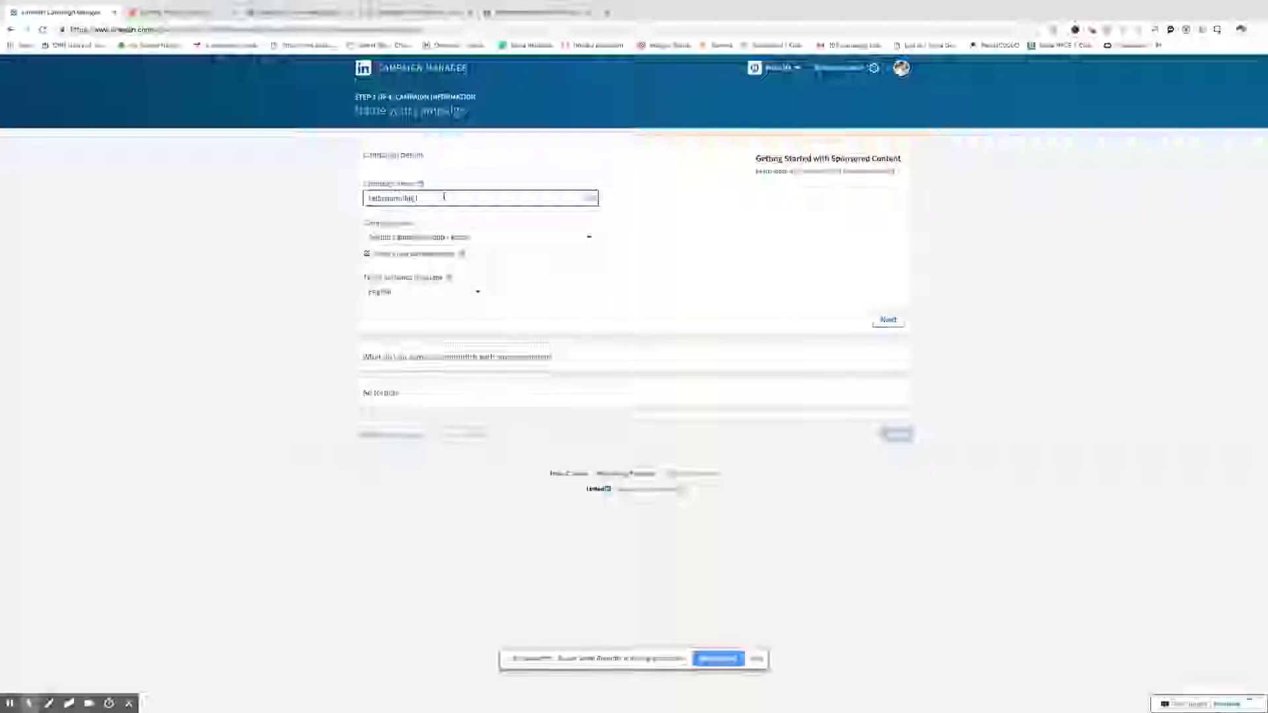
type("mpl")
- Look through the available campaign groups and keep Default Campaign Group selected
left_click(521, 244)
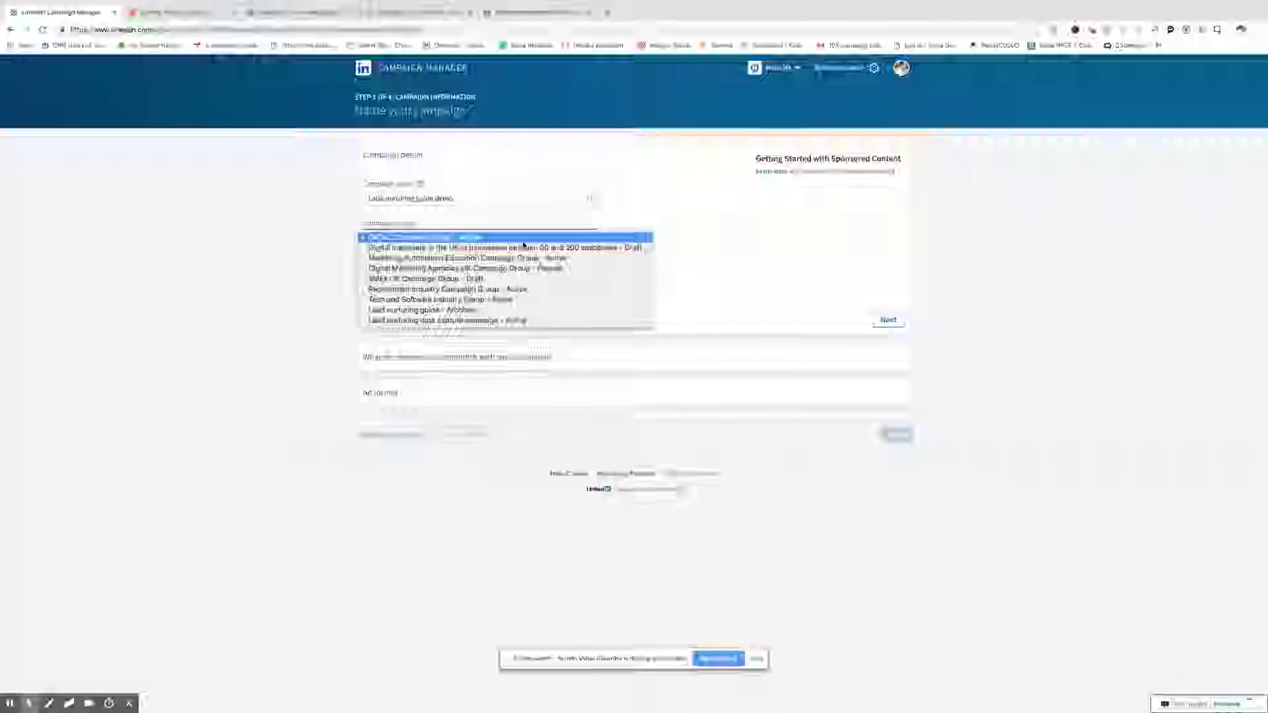
left_click(447, 239)
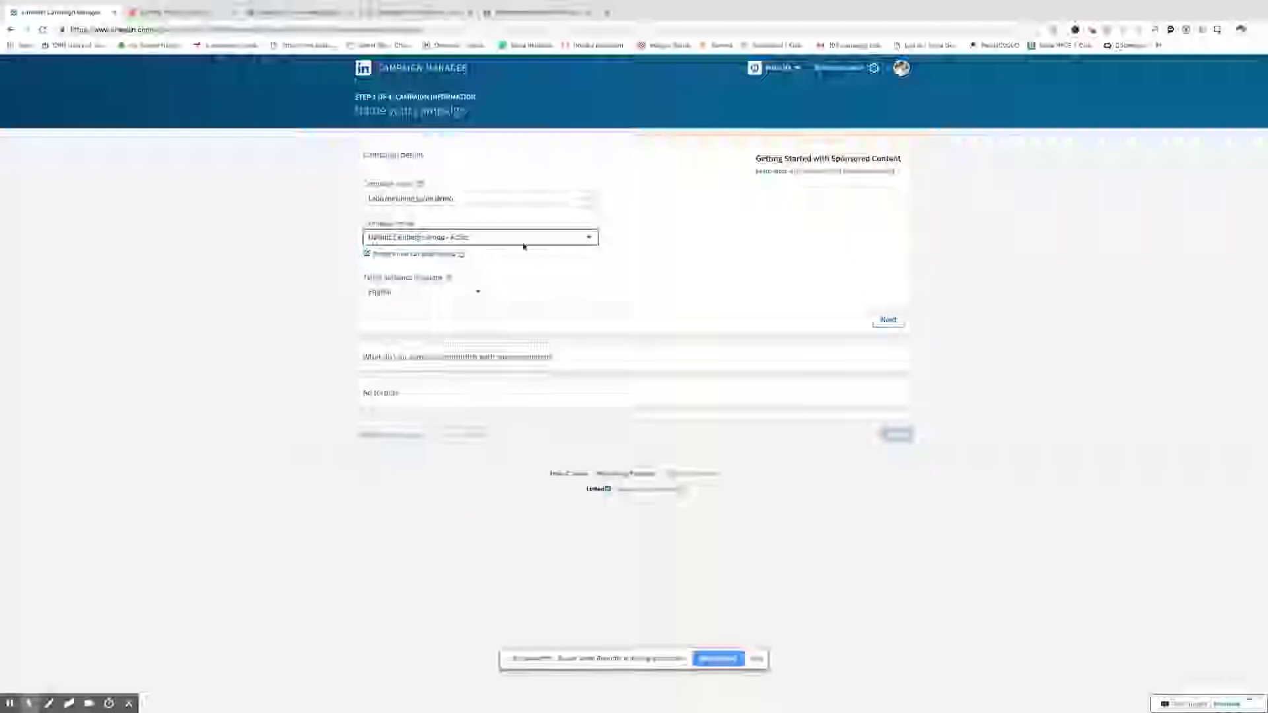
left_click(588, 238)
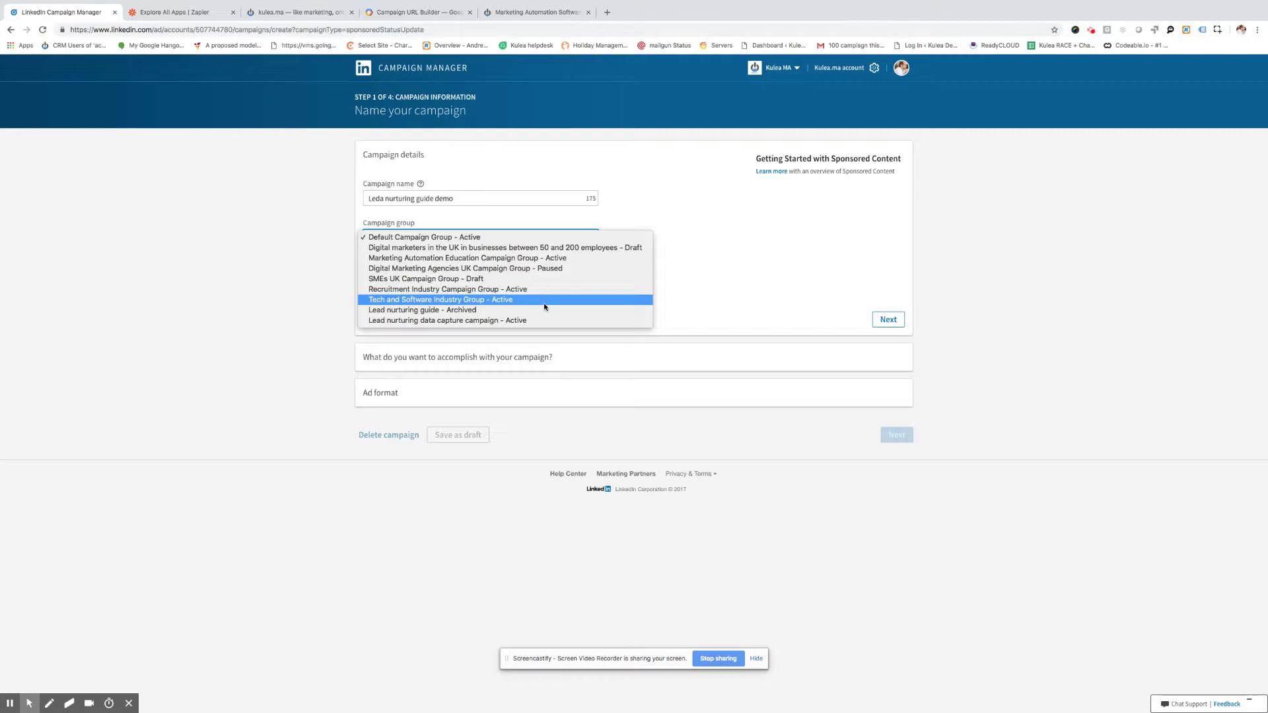
left_click(490, 239)
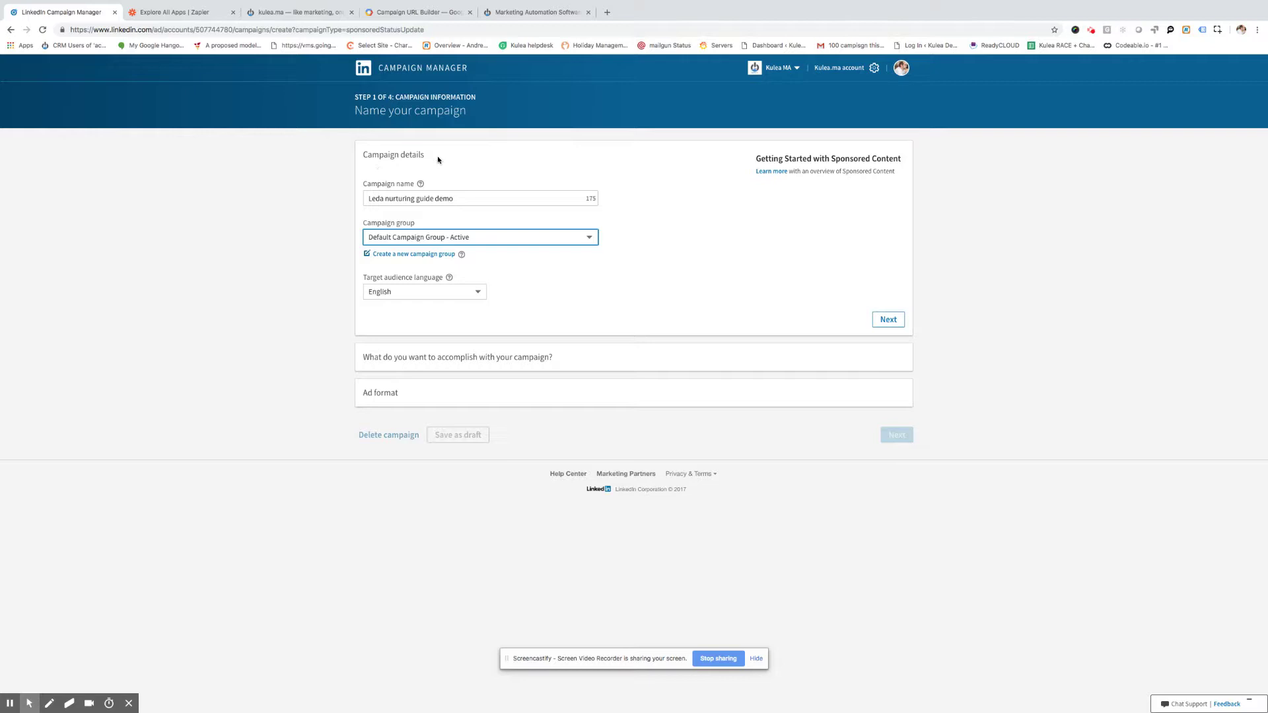
- Correct the campaign name to "Lead nurturing guide demo" and continue to the campaign objective
left_click_drag(385, 198, 377, 198)
type("ad")
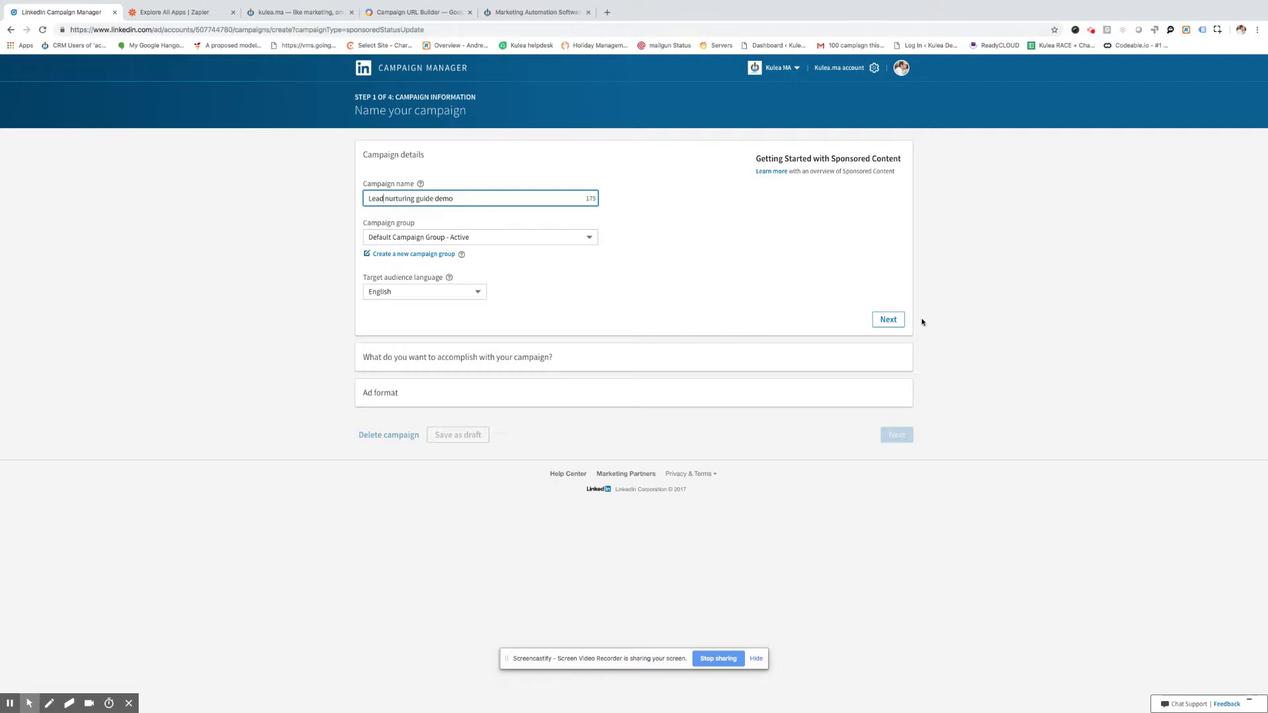
left_click(896, 320)
left_click(897, 320)
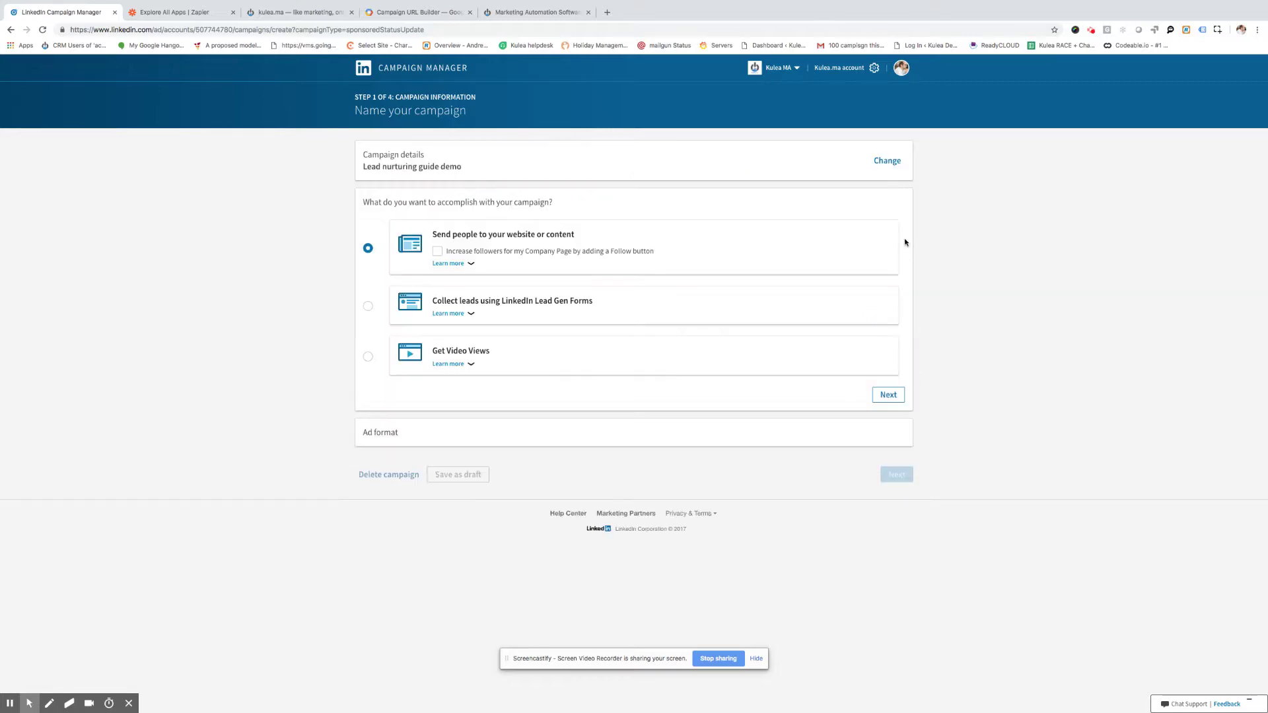
- Try the option that adds a Follow button to increase Company Page followers, and turn it off again
left_click(437, 251)
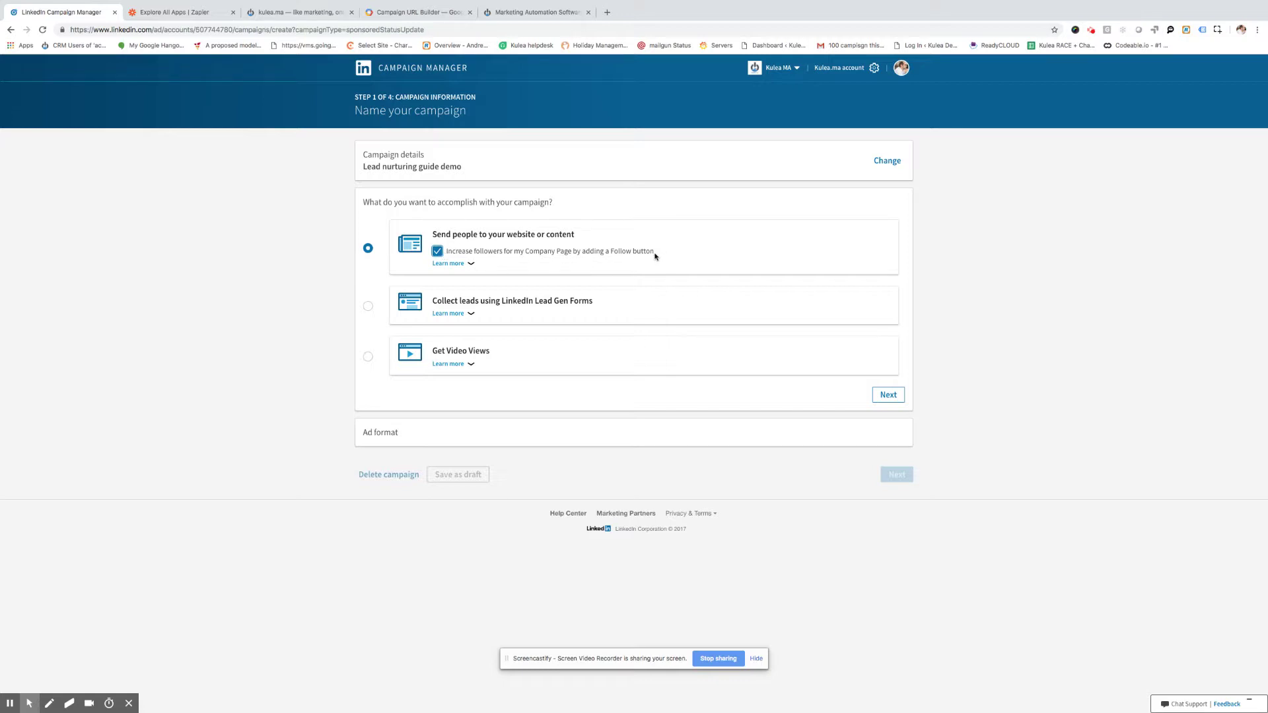
left_click(437, 252)
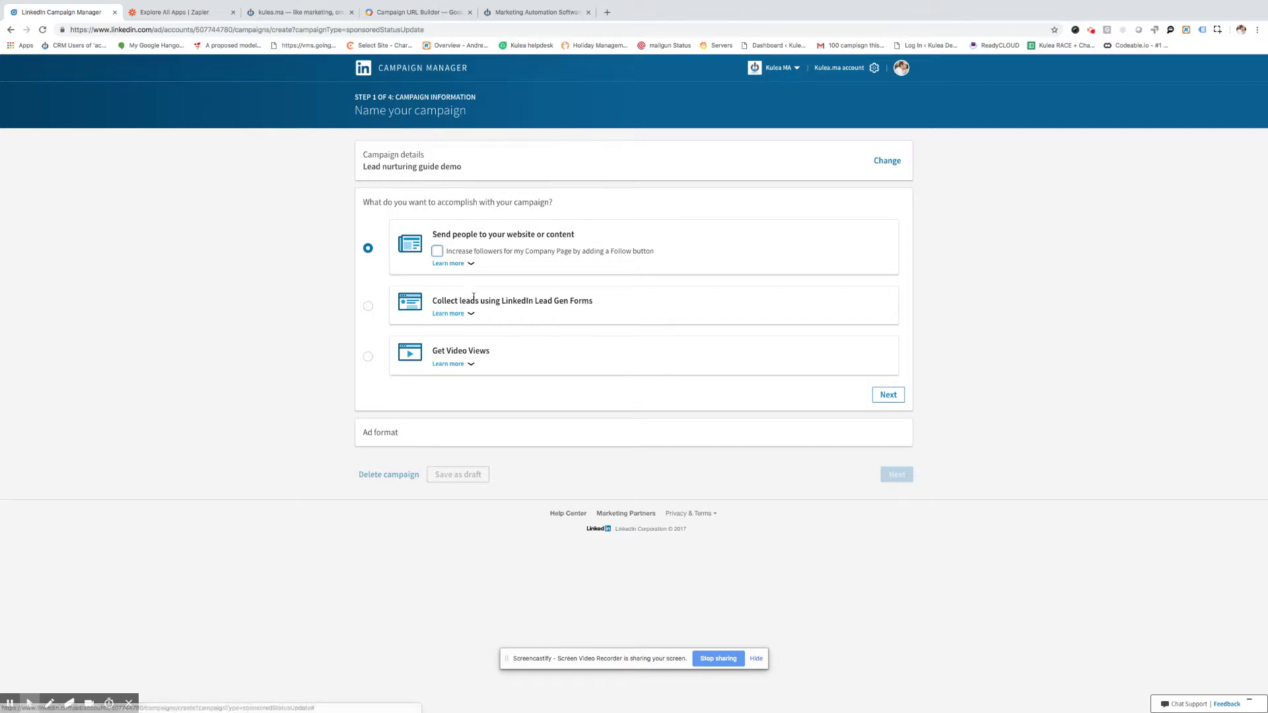
- Set the objective to Collect leads using LinkedIn Lead Gen Forms, choose the Article, image or link ad format, and continue to building ads
left_click(368, 308)
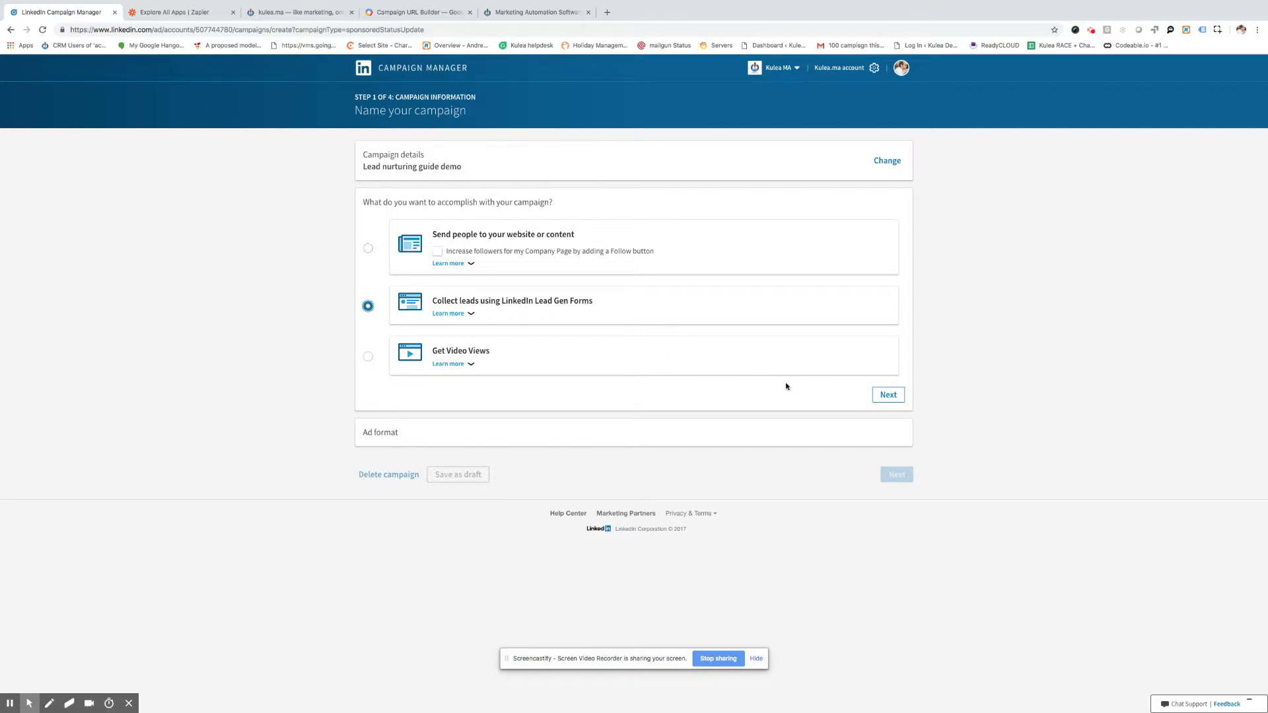
left_click(889, 396)
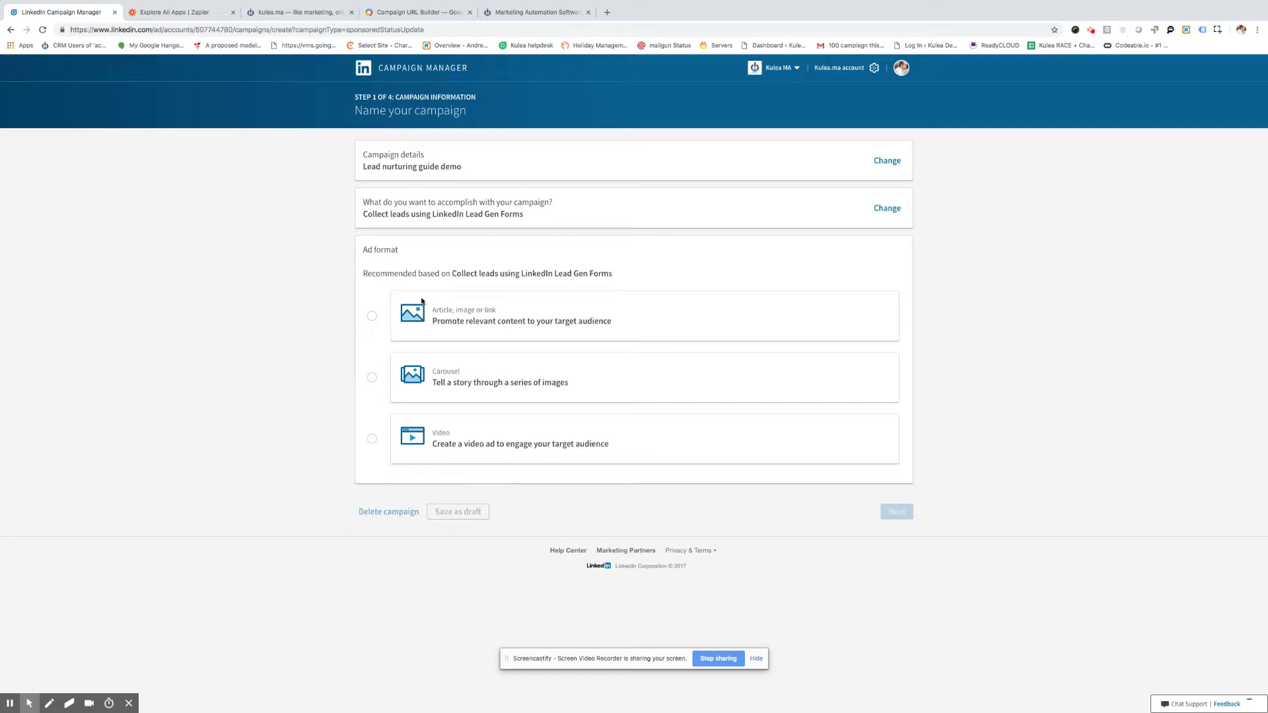
left_click(373, 317)
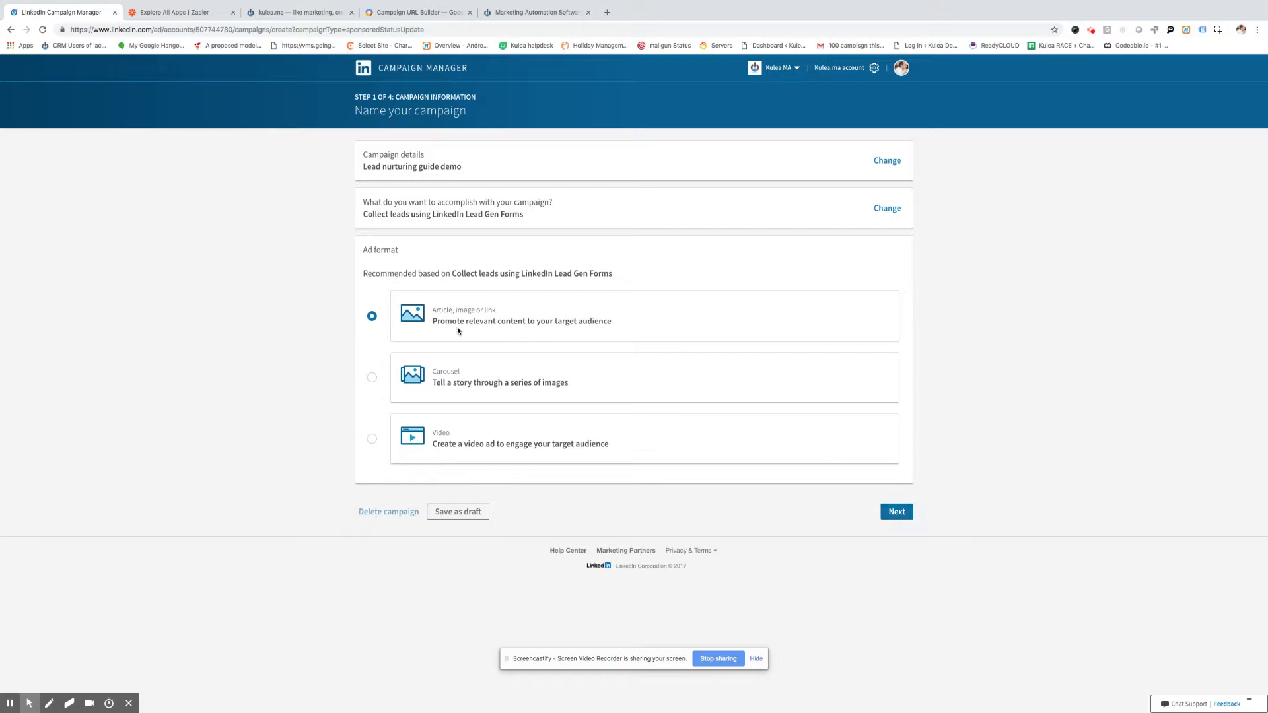
left_click(896, 512)
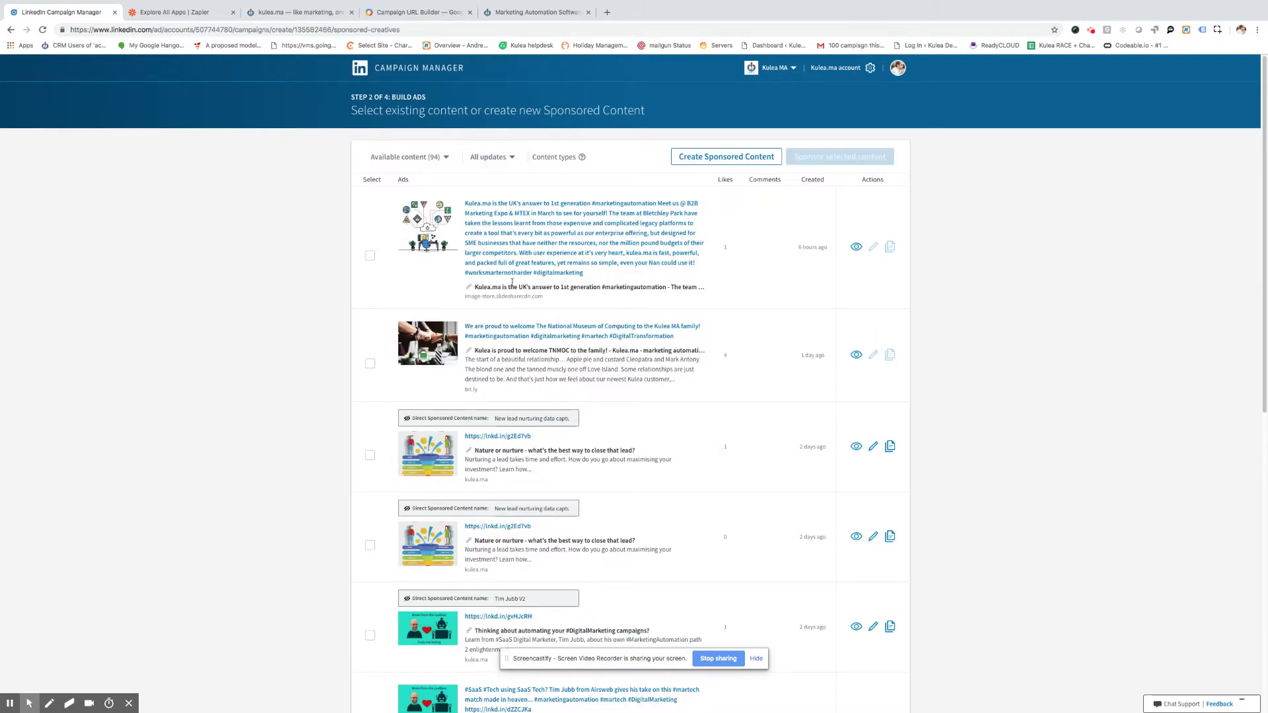
- Look through the available content and select the first "Nature or nurture - what's the best way to close that lead?" ad
scroll(569, 312, "down", 10)
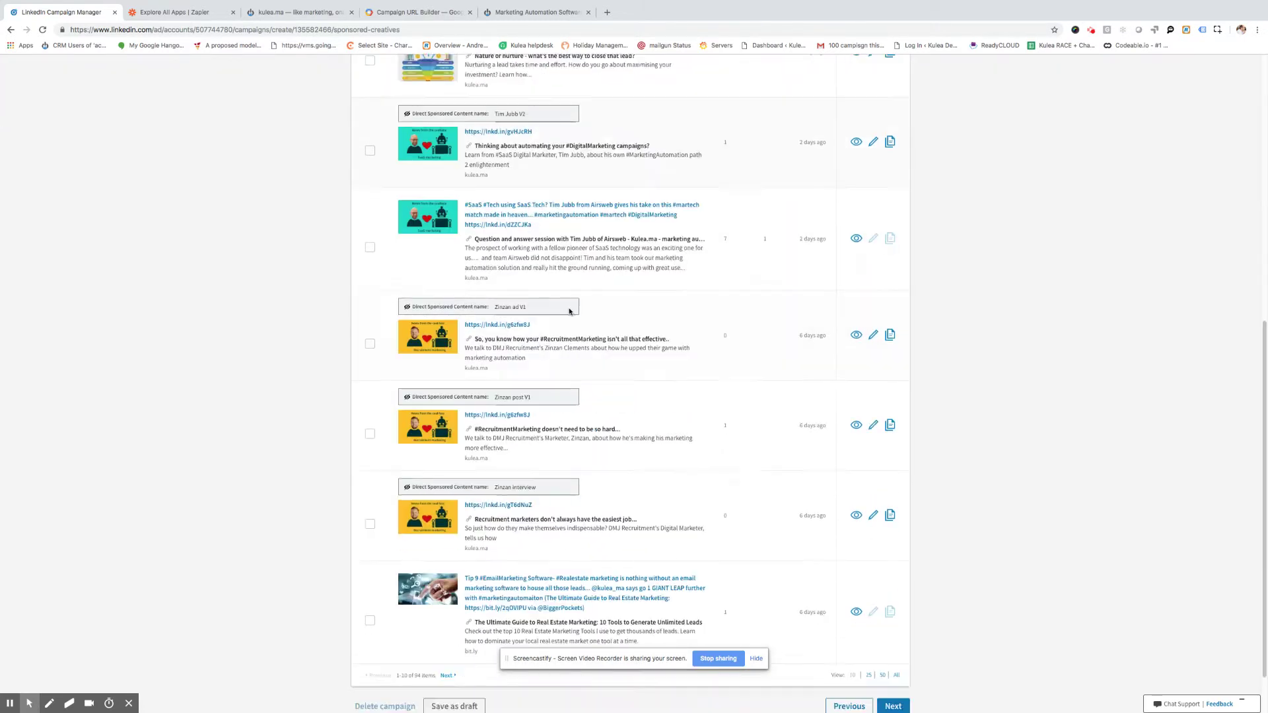
scroll(585, 356, "up", 3)
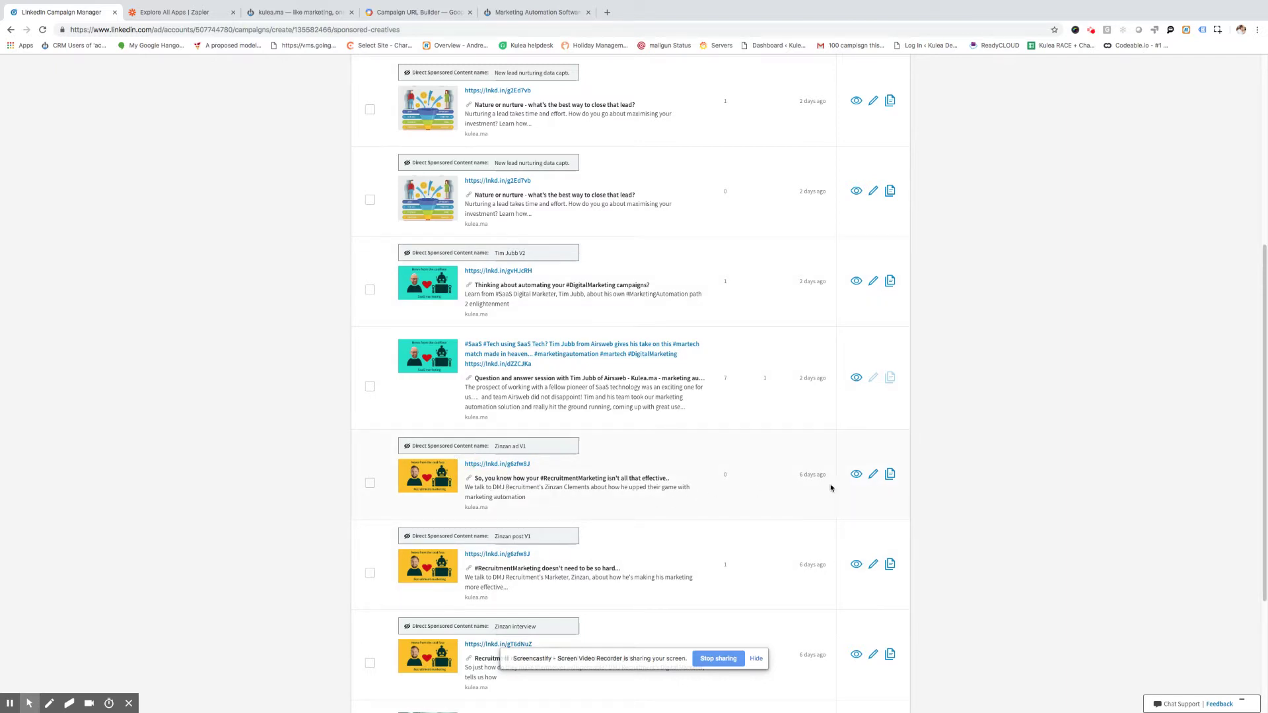
scroll(555, 462, "down", 1)
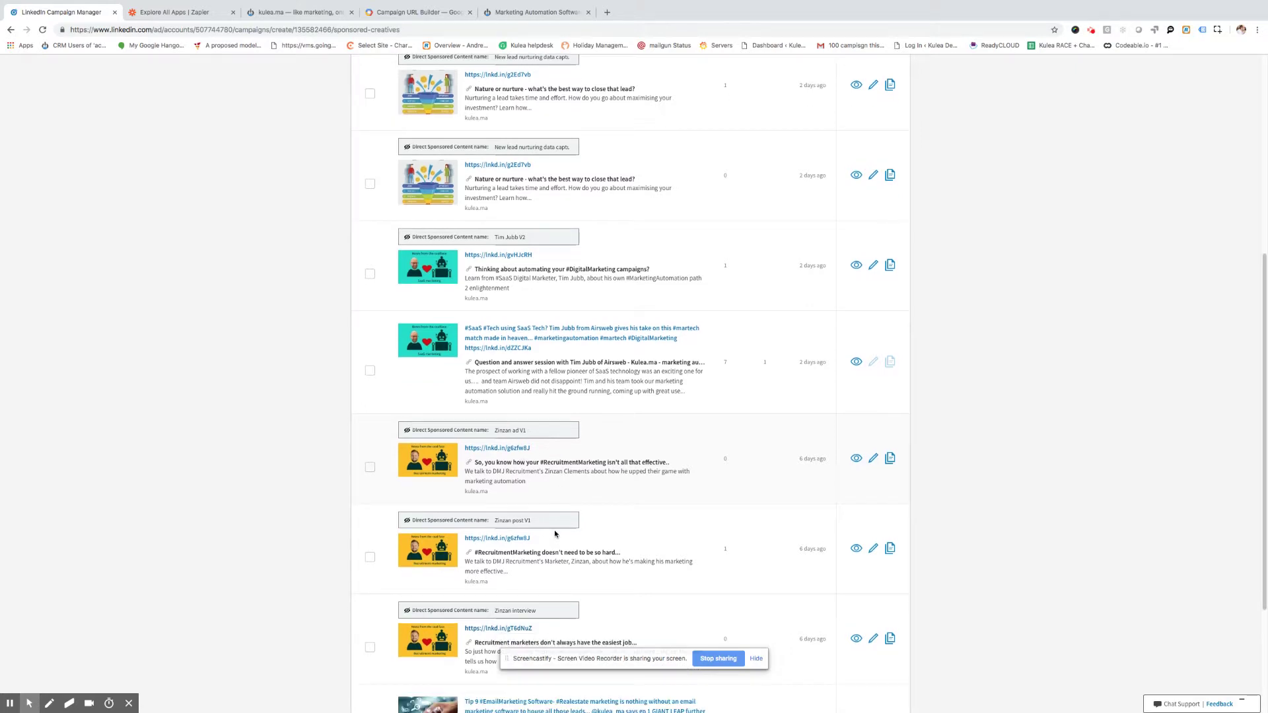
scroll(521, 509, "down", 5)
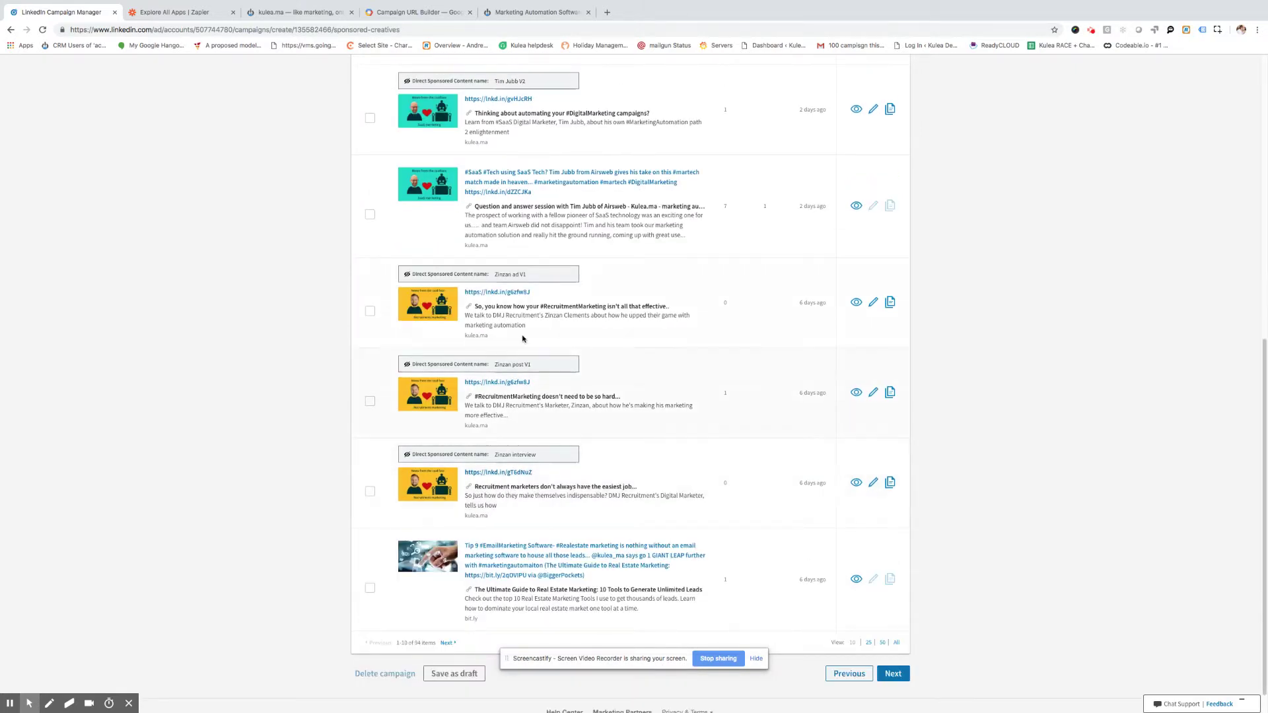
scroll(533, 362, "up", 5)
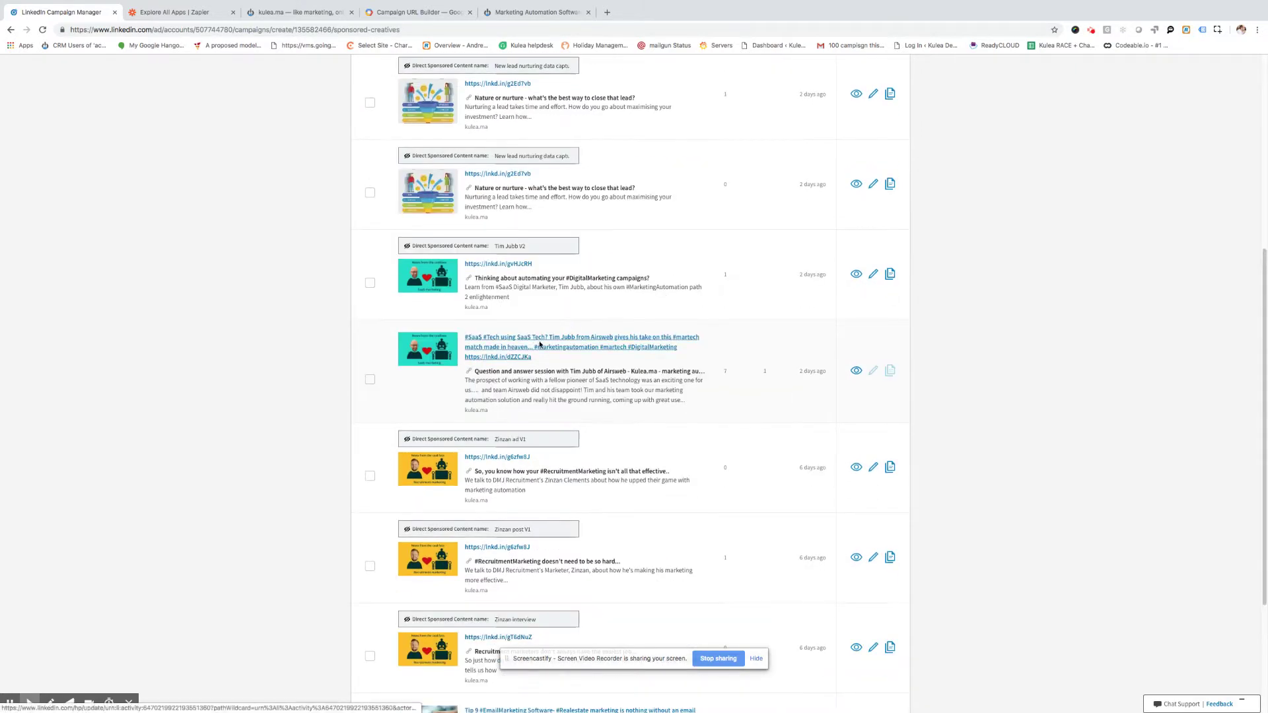
scroll(553, 313, "up", 7)
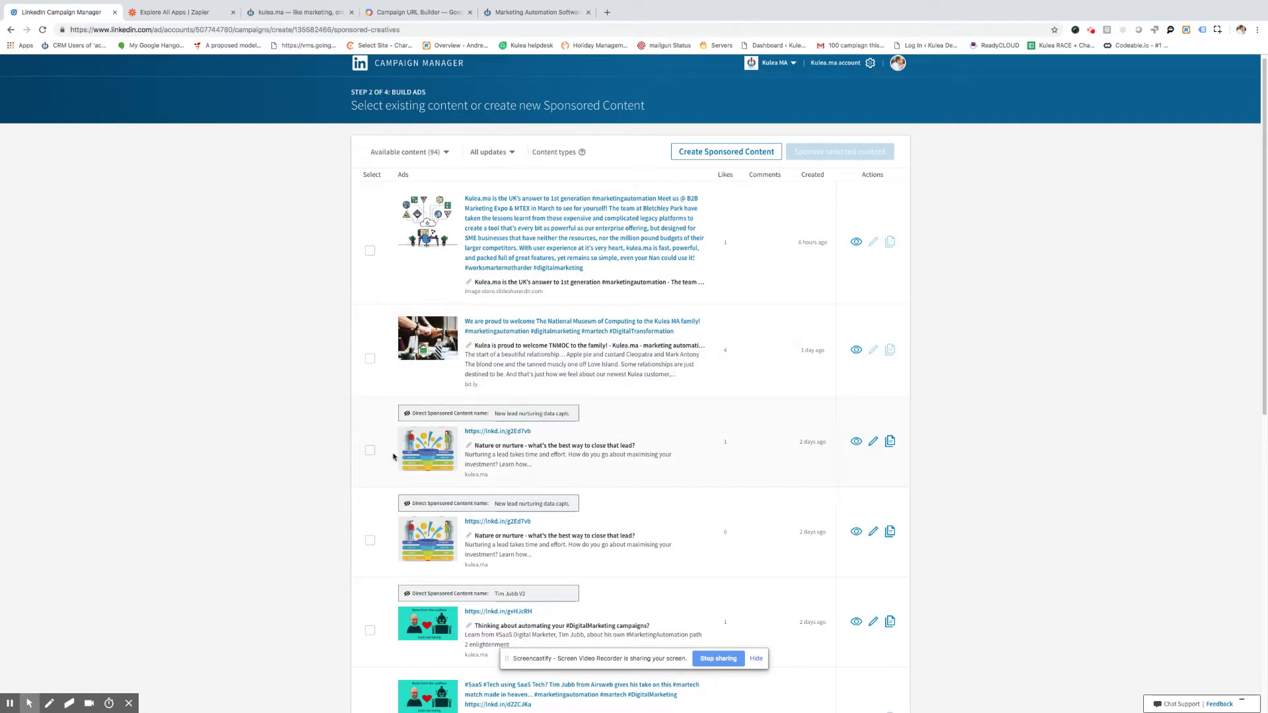
left_click(371, 451)
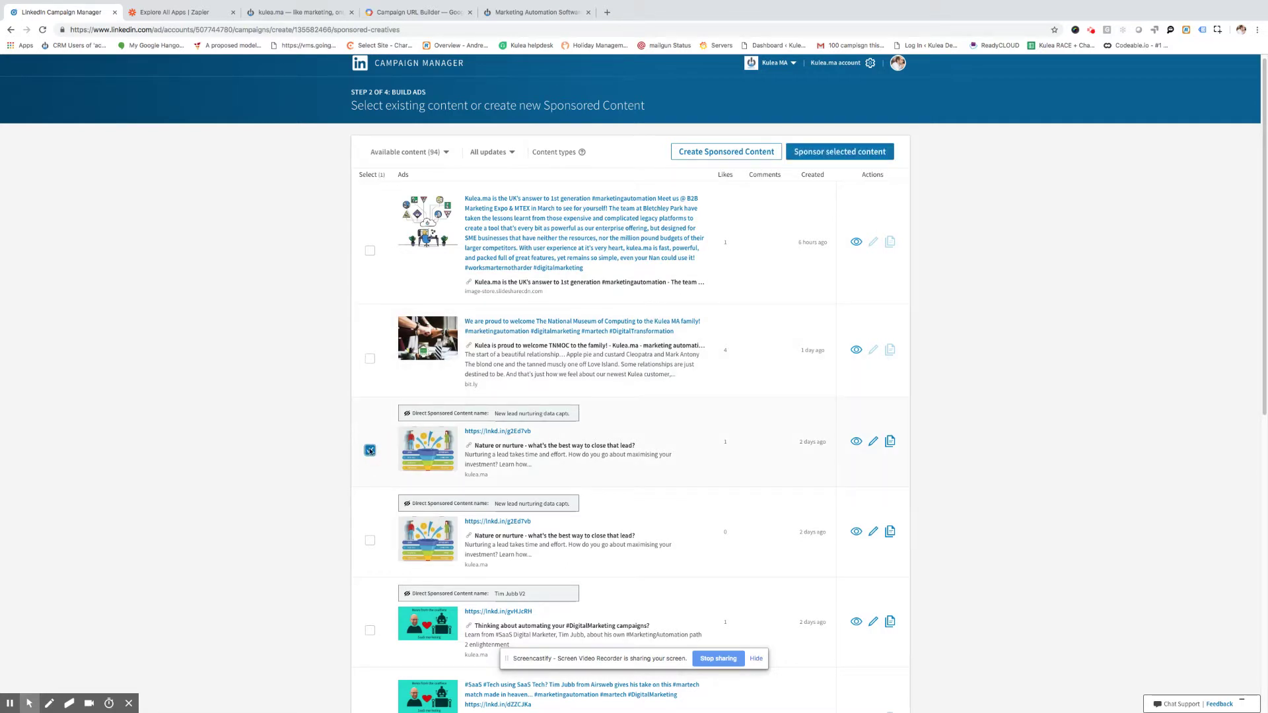
left_click(370, 450)
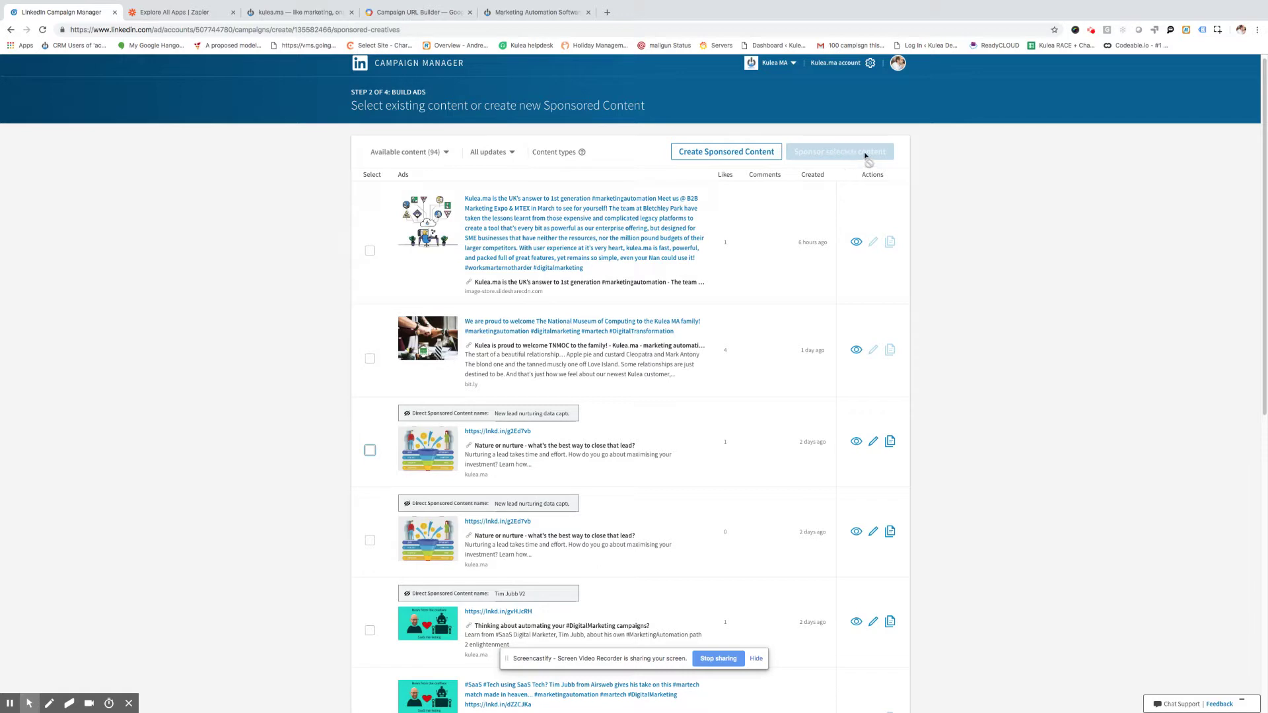
left_click(369, 452)
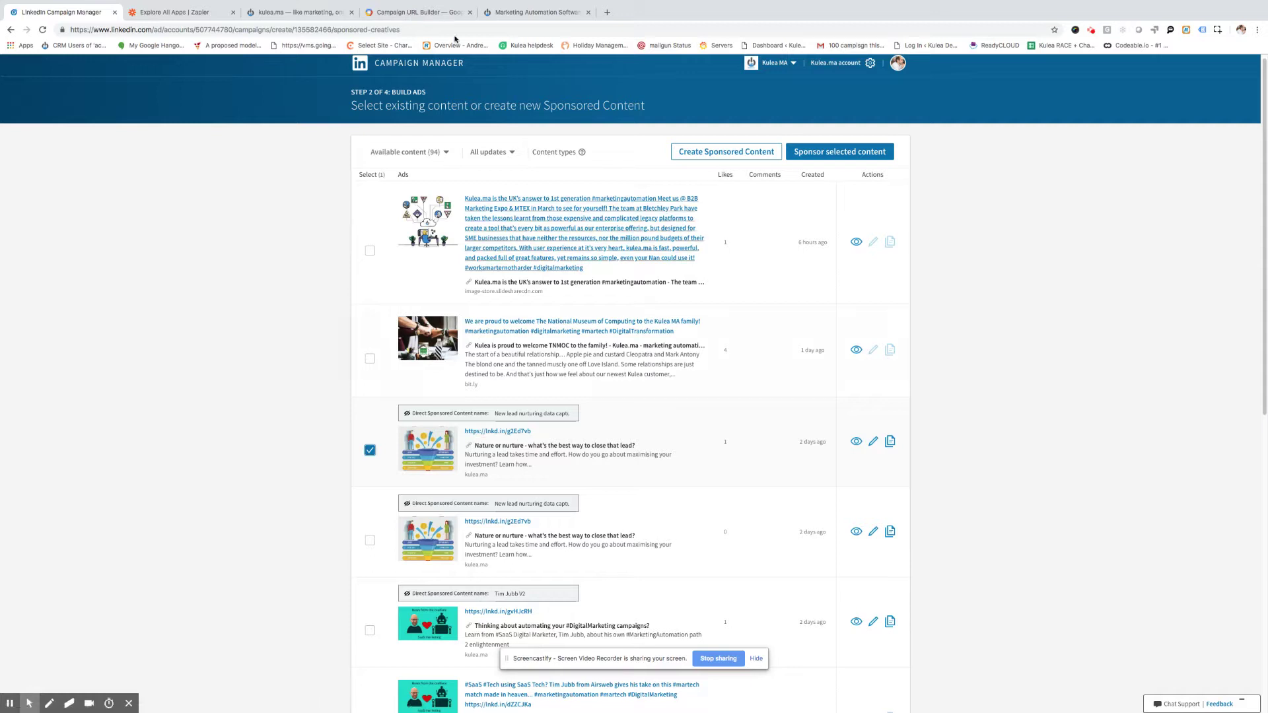
- Switch to the Campaign URL Builder and review the website URL, campaign medium, campaign name and campaign content entries
left_click(418, 15)
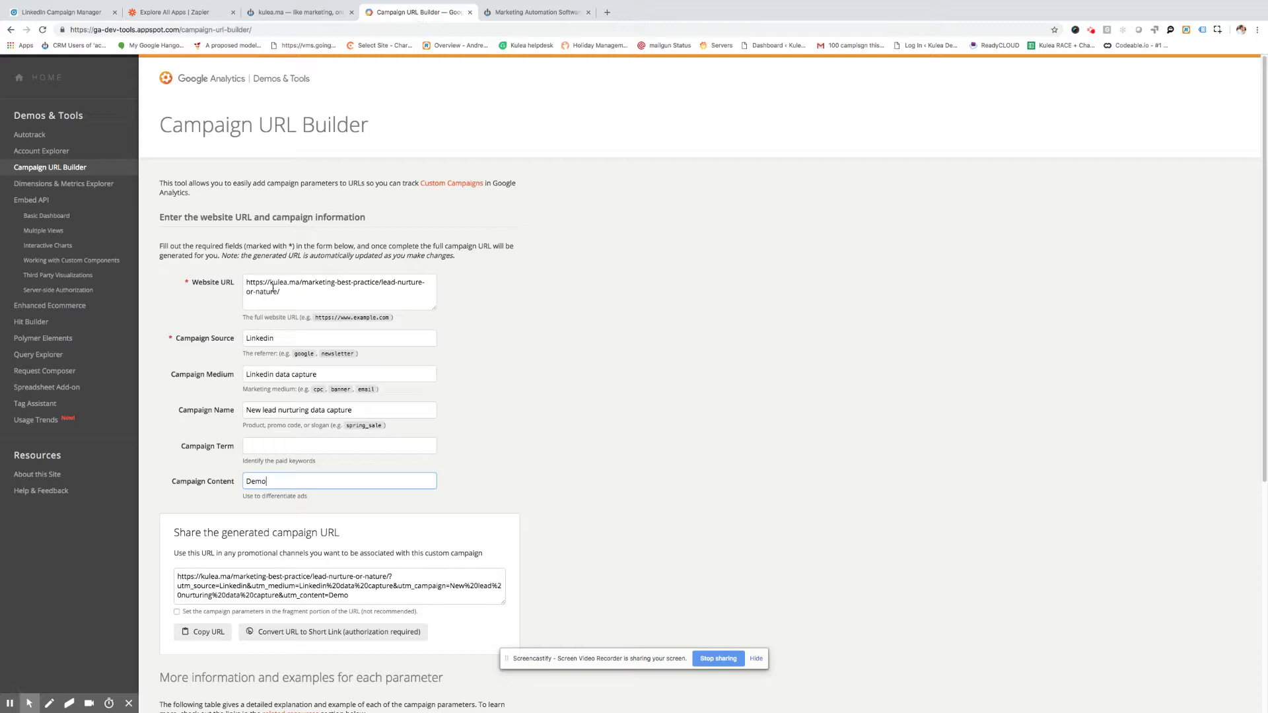
left_click_drag(247, 282, 303, 301)
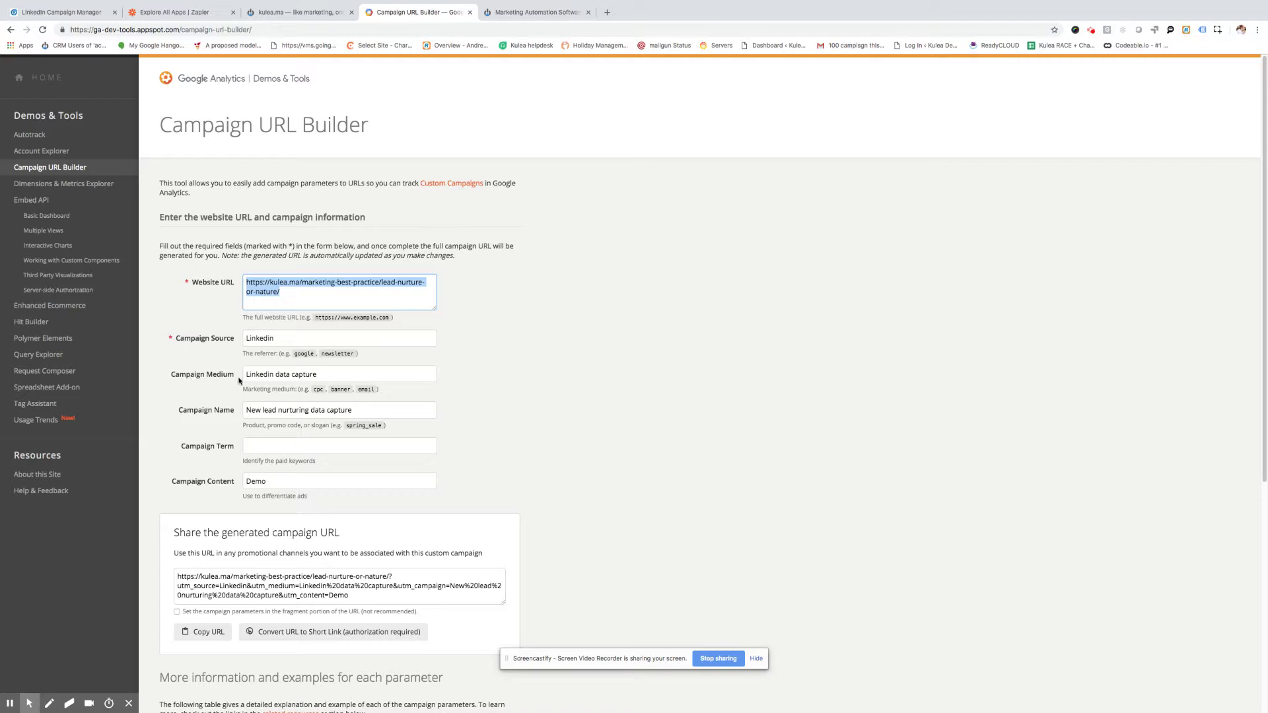
left_click_drag(248, 374, 323, 374)
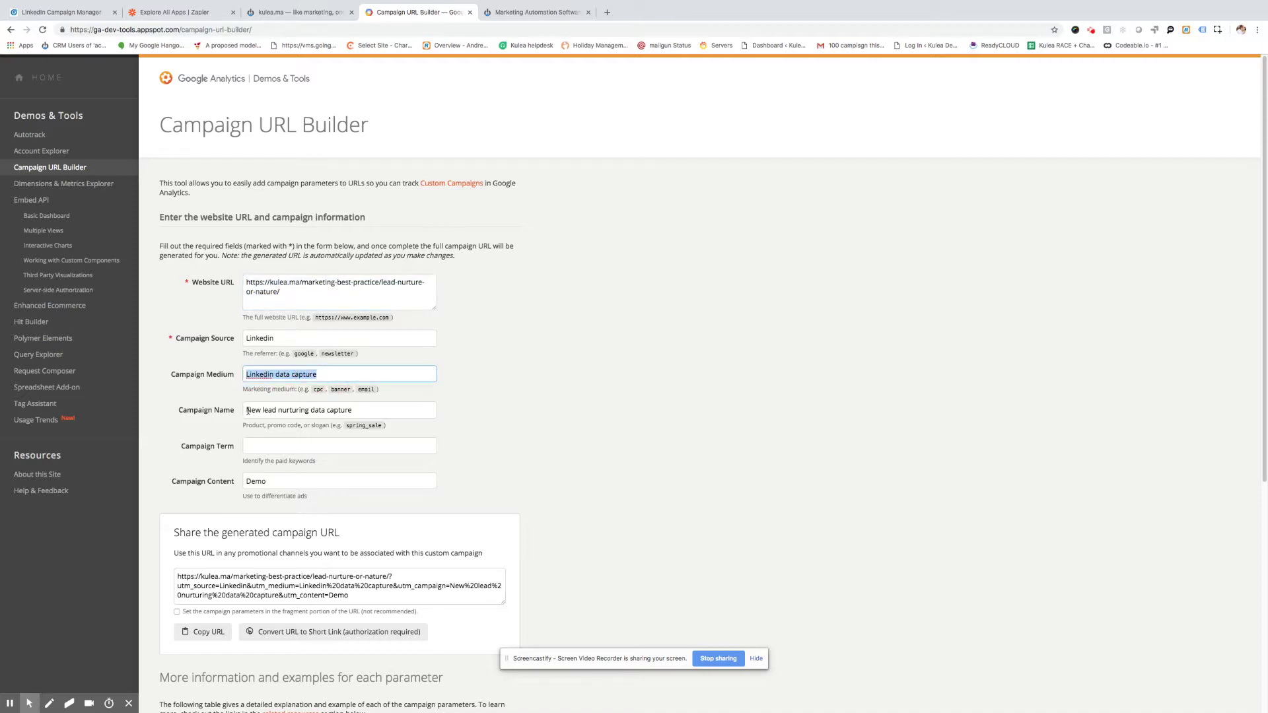
left_click_drag(248, 410, 367, 410)
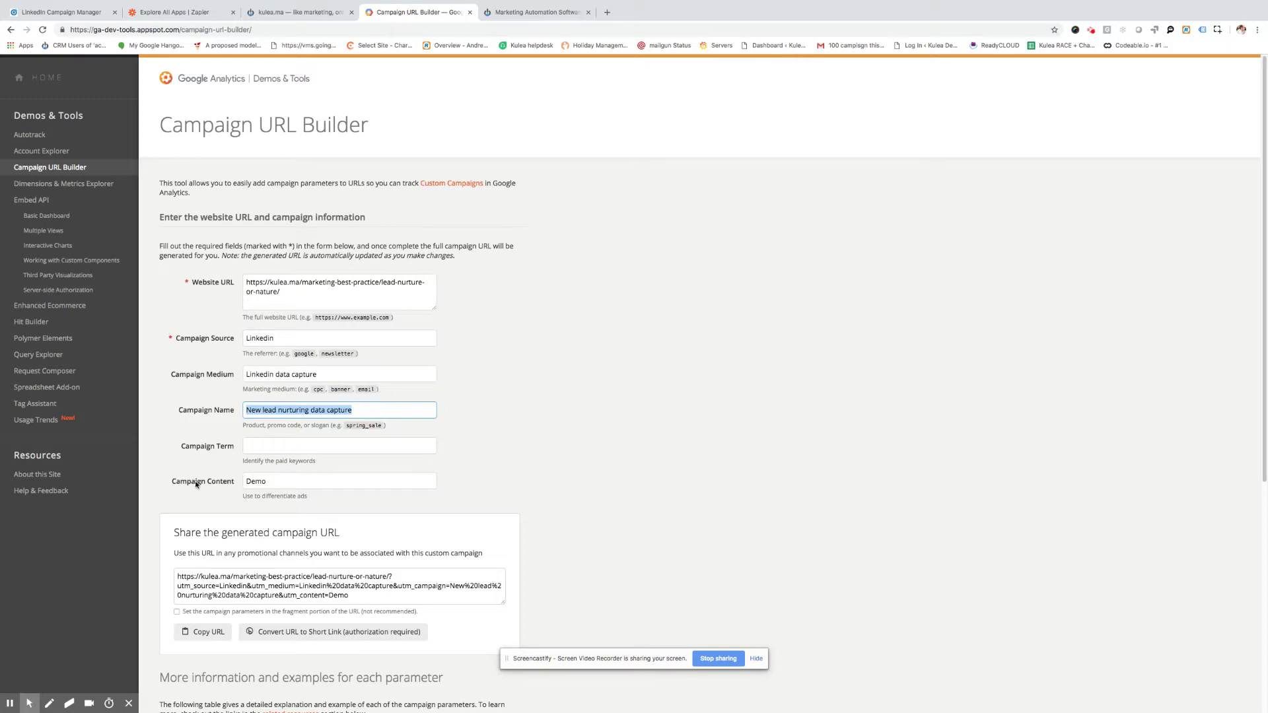
left_click_drag(299, 482, 246, 482)
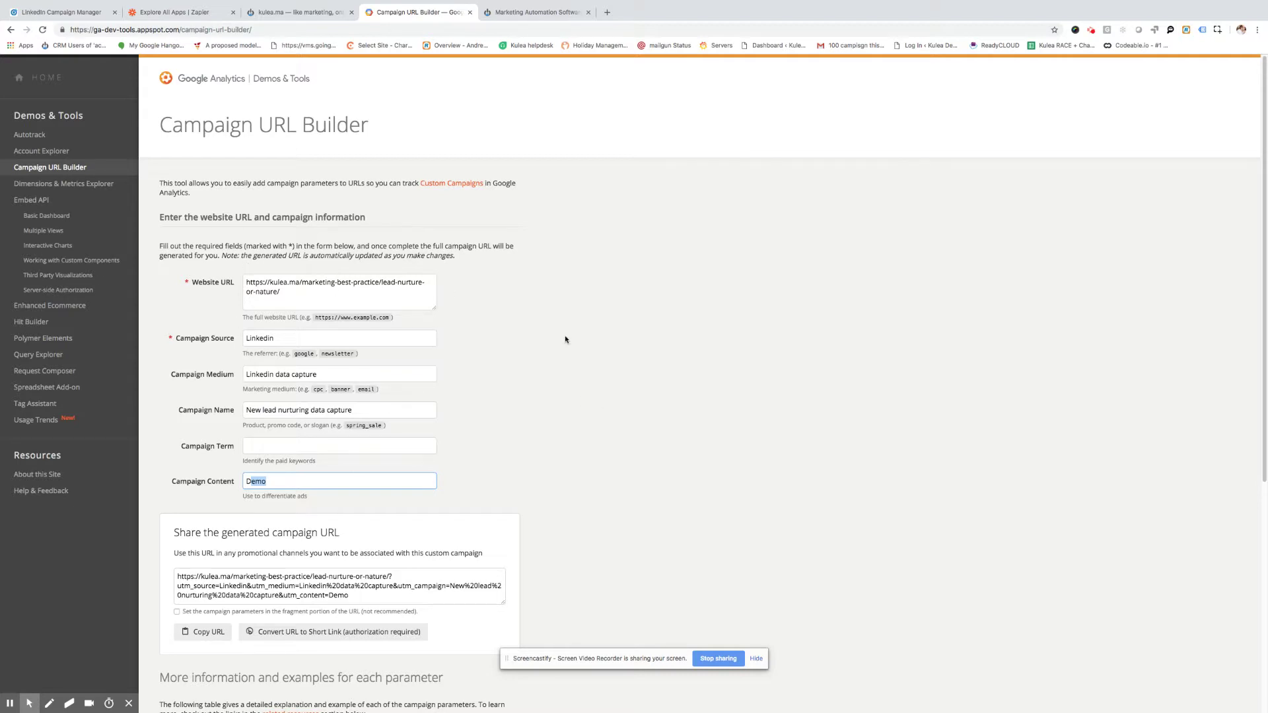
- Copy the generated campaign URL with its tracking parameters
scroll(567, 340, "down", 3)
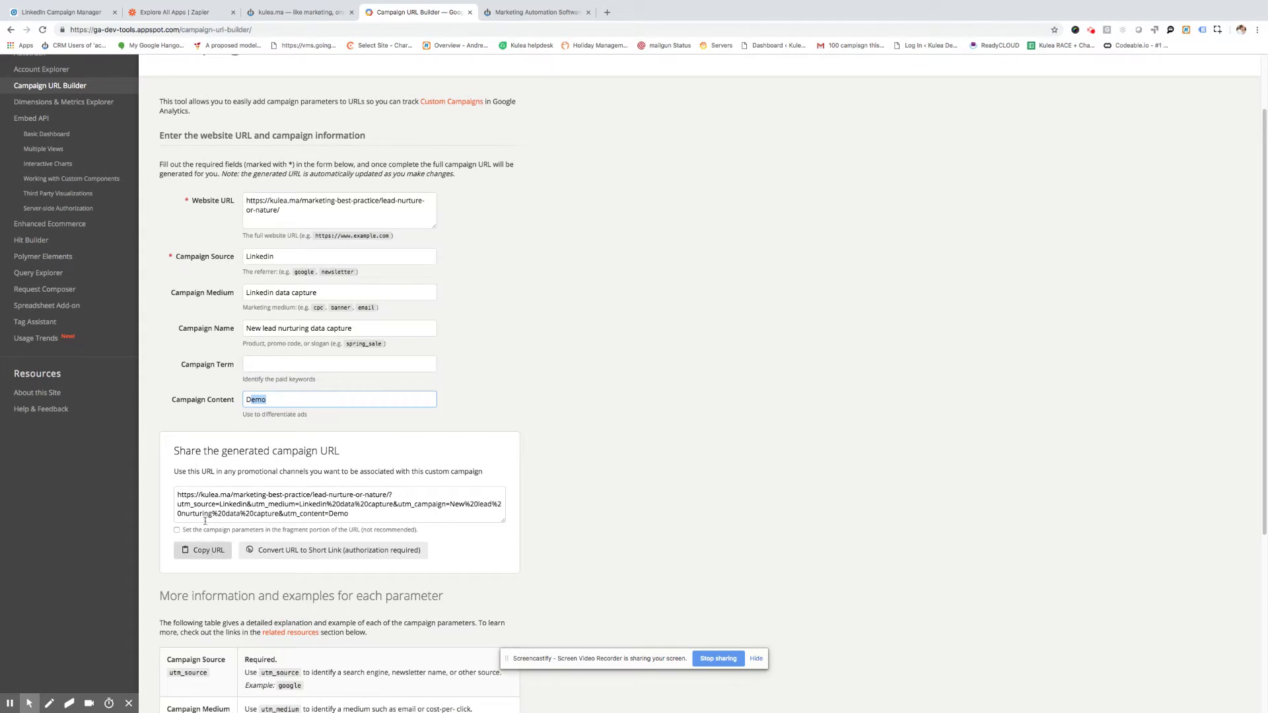
left_click(210, 554)
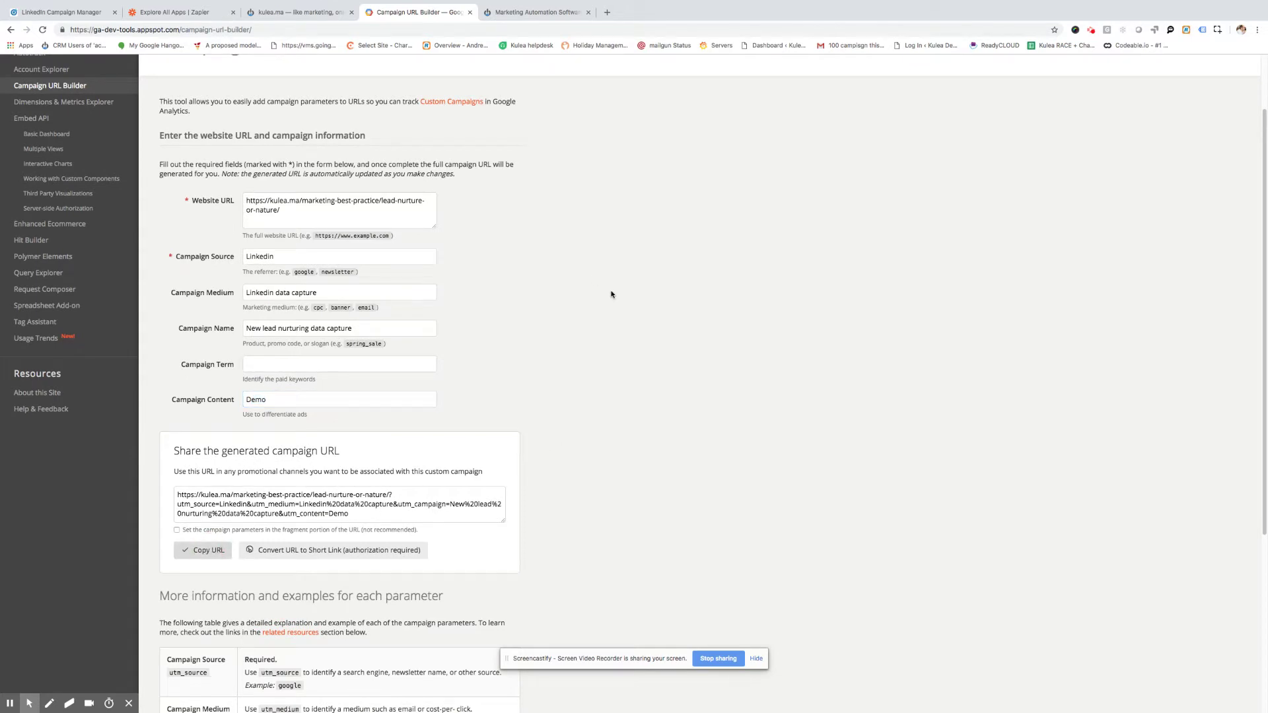
scroll(607, 287, "up", 3)
left_click(302, 12)
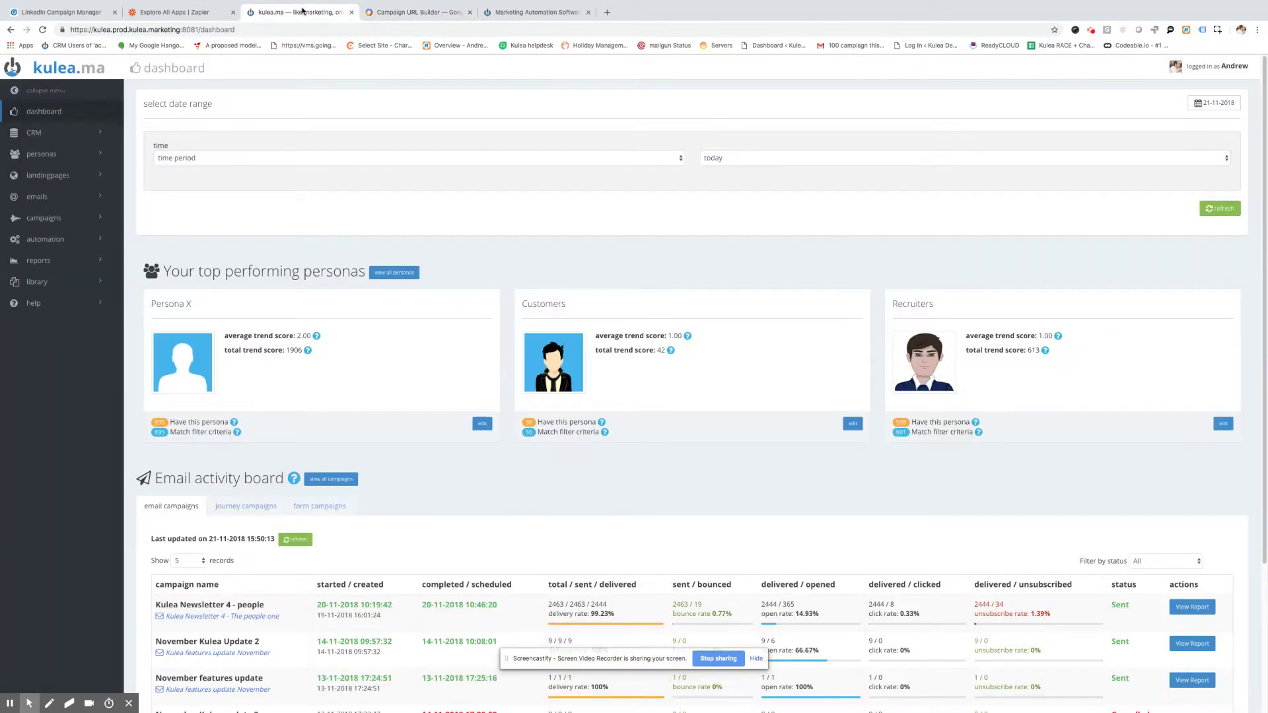
- Return to LinkedIn Campaign Manager, sponsor the selected content, and look over the ad and lead form preview
left_click(58, 12)
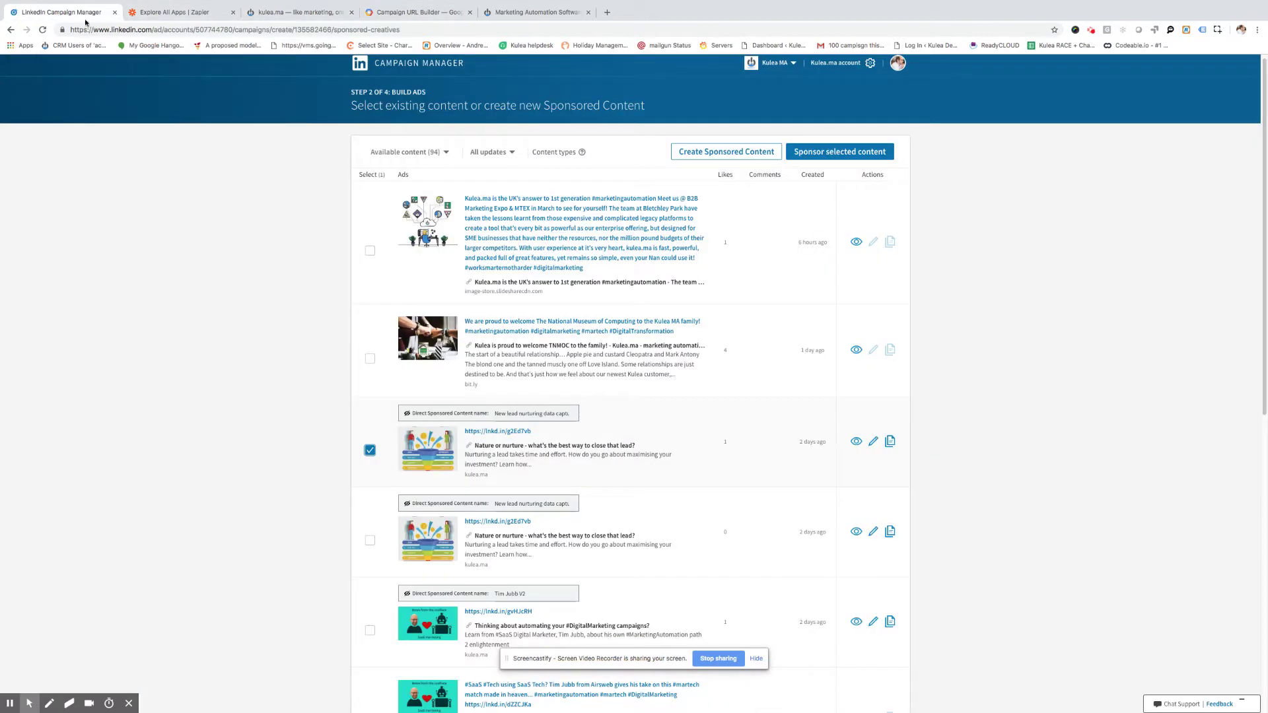
left_click(819, 154)
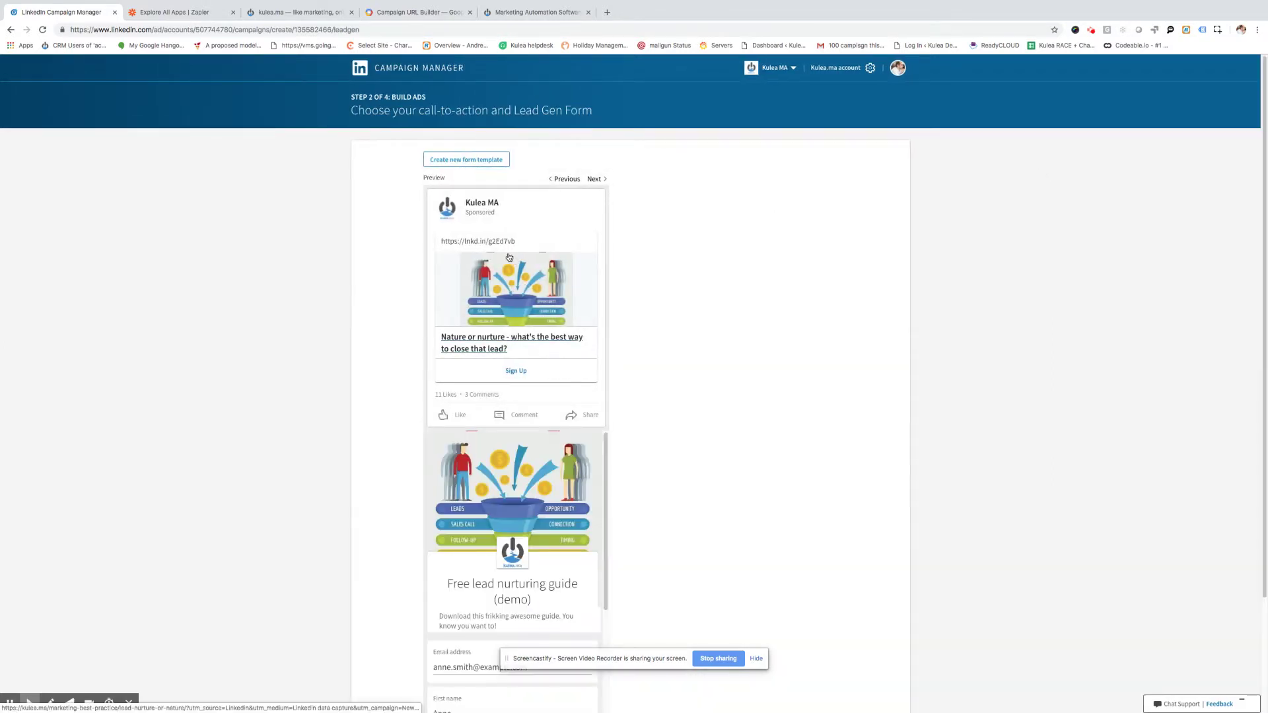
scroll(671, 279, "down", 1)
scroll(669, 279, "down", 2)
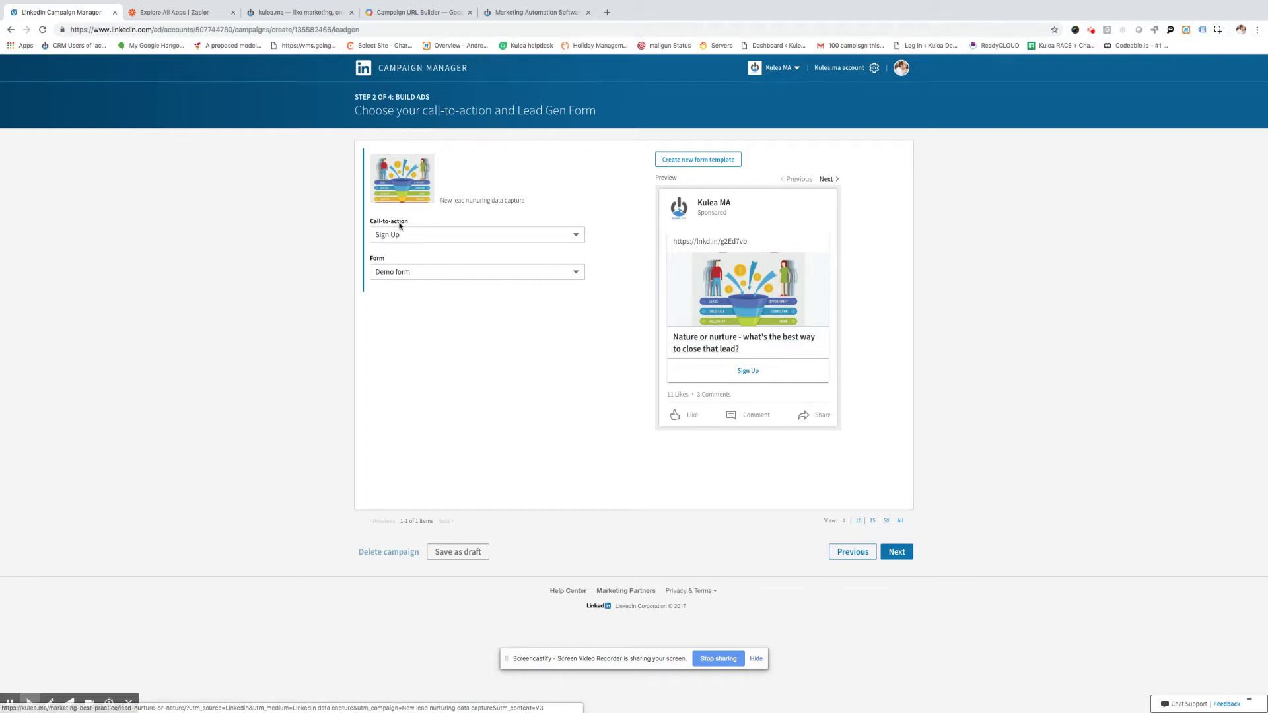
- Set the ad's call-to-action to Download, keep Demo form as its lead gen form, and continue to audience creation
left_click(577, 236)
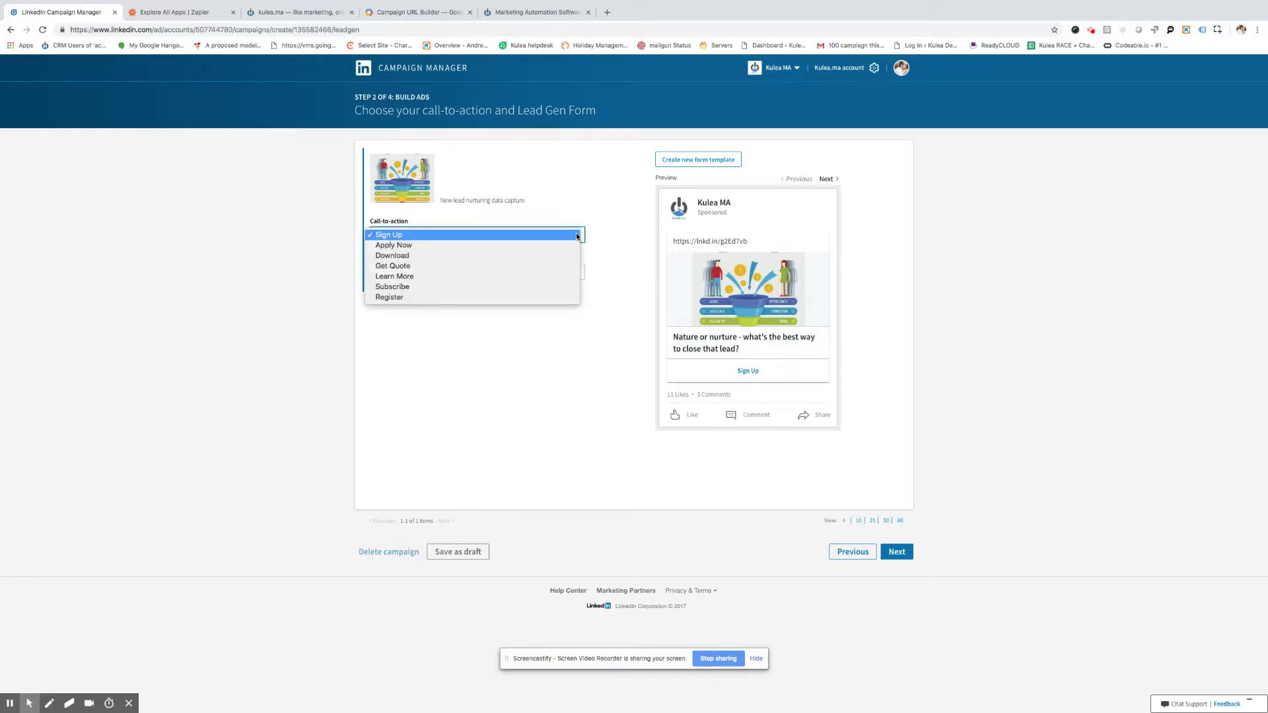
left_click(526, 257)
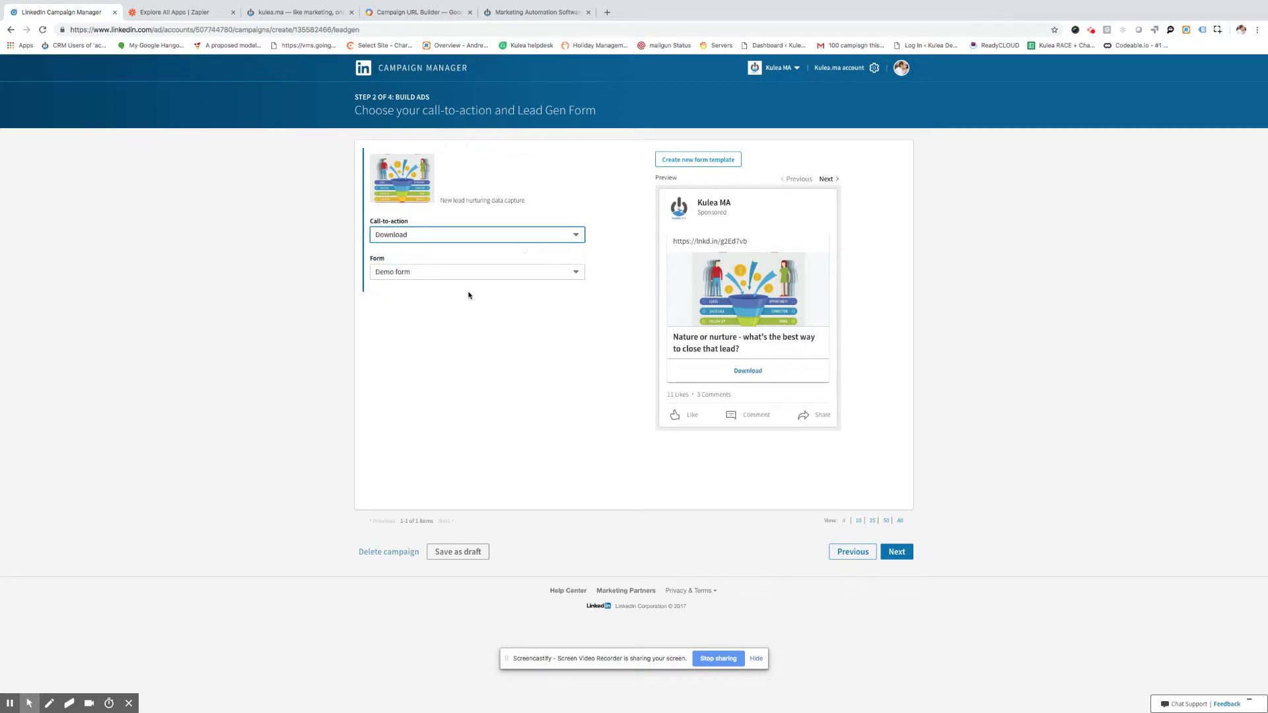
left_click(462, 272)
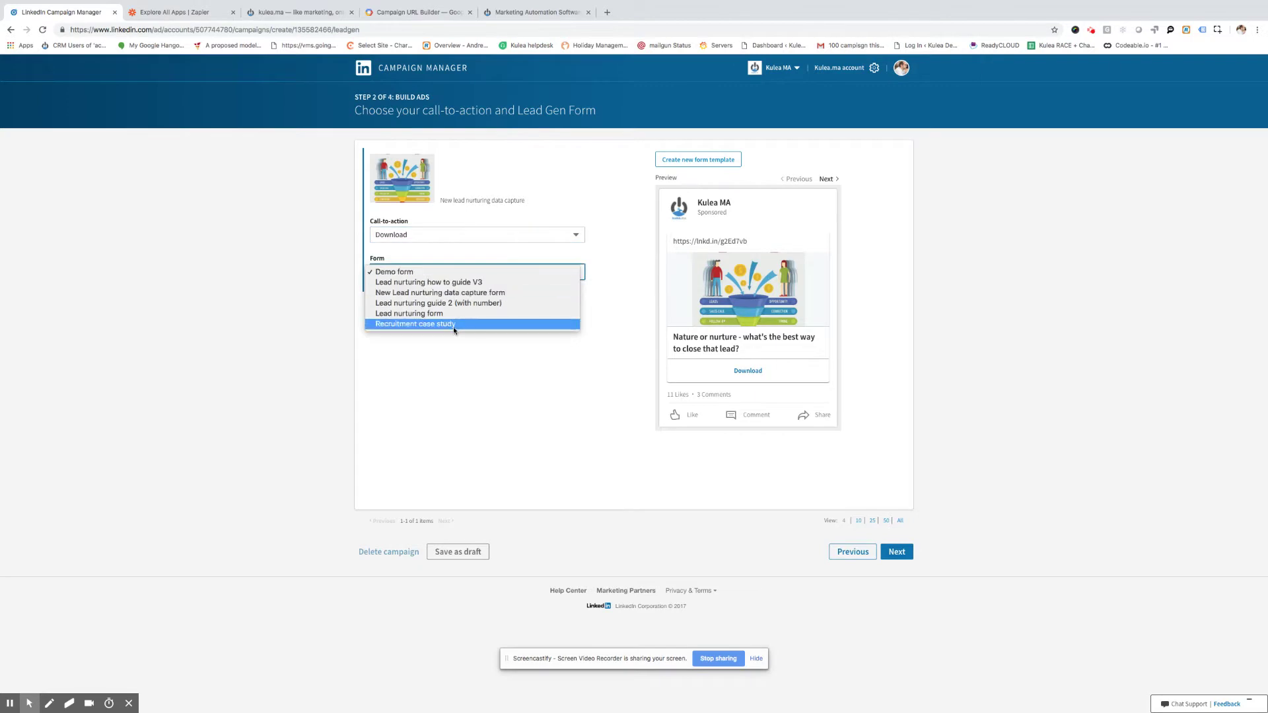
left_click(430, 271)
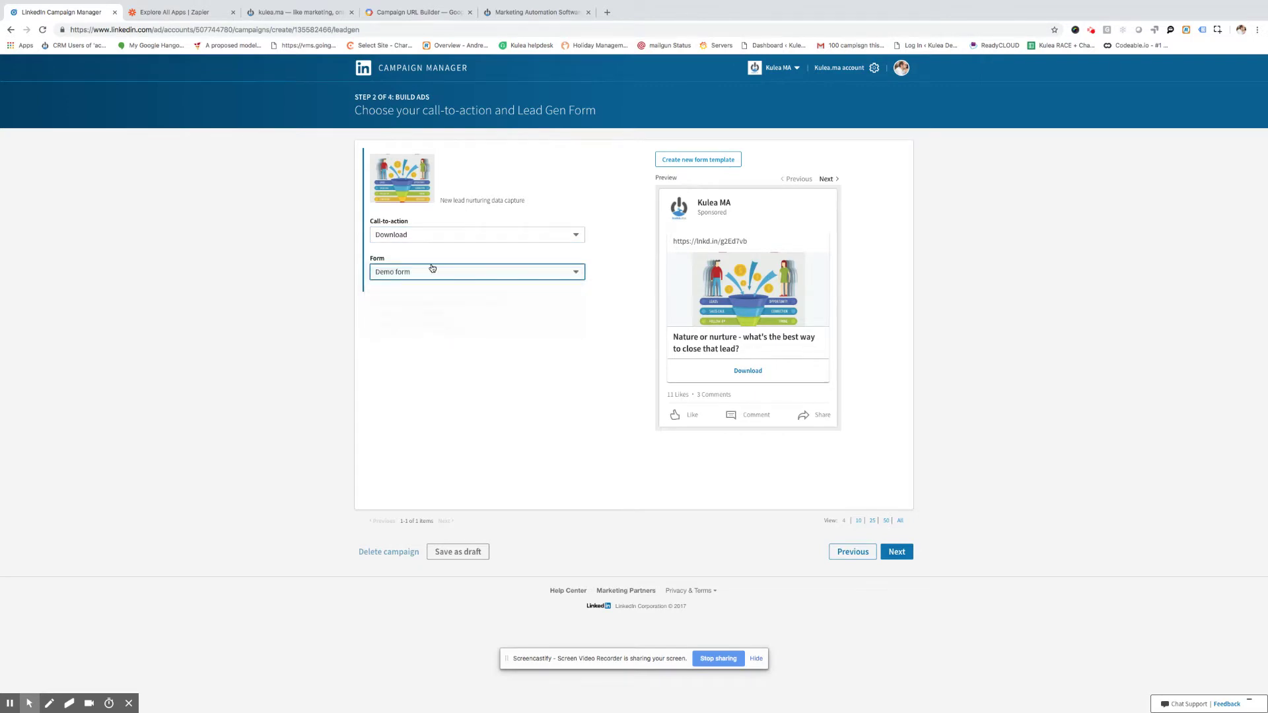
left_click(897, 553)
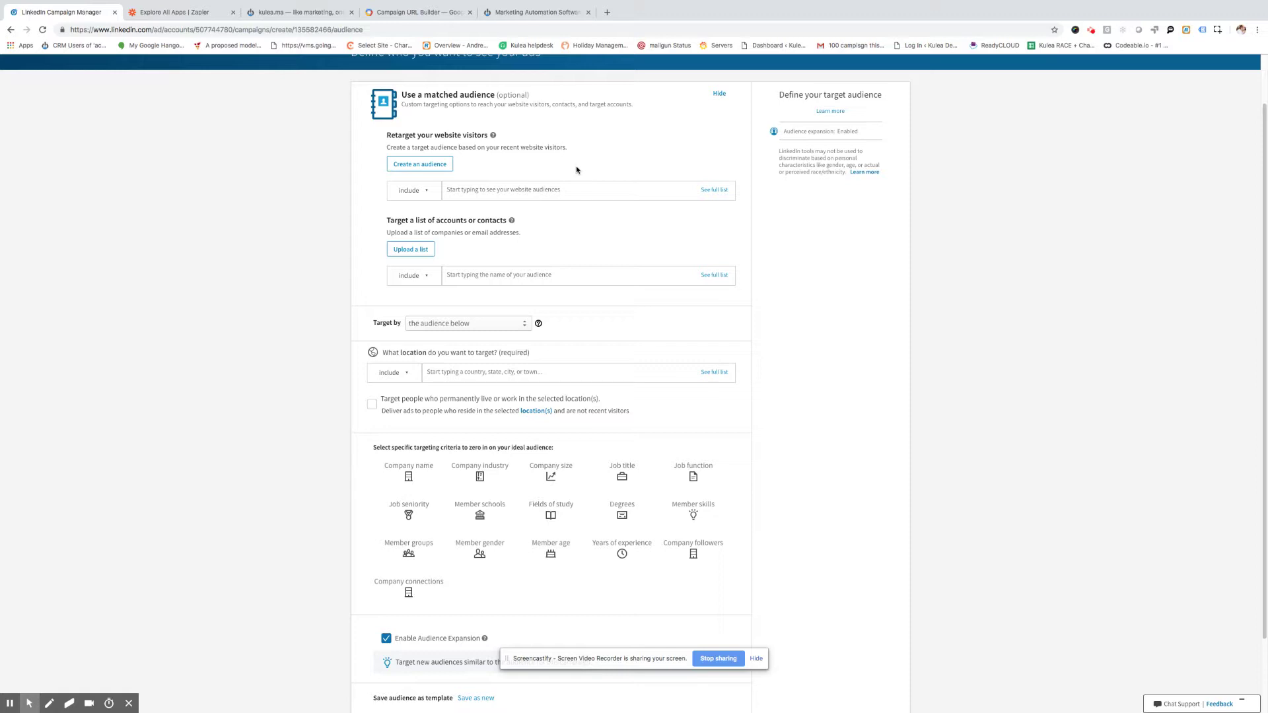
- Set the campaign's target location to include the whole United Kingdom
scroll(596, 205, "up", 2)
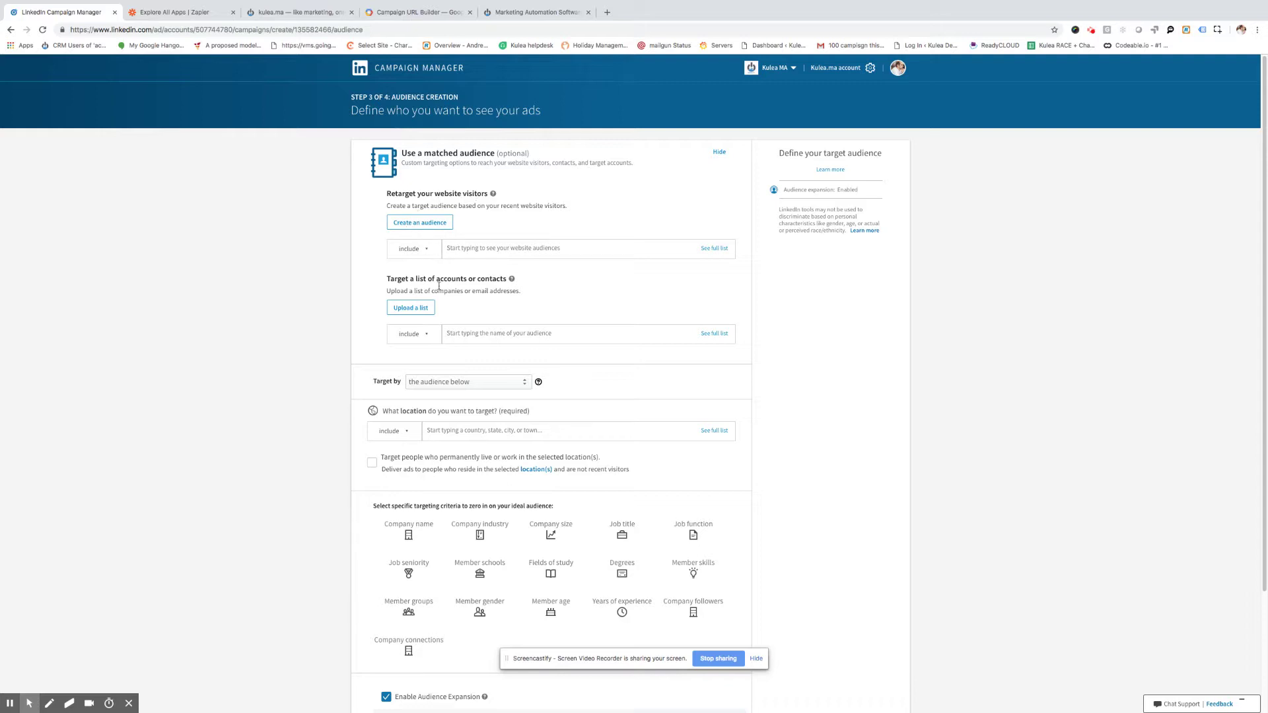
scroll(502, 259, "down", 1)
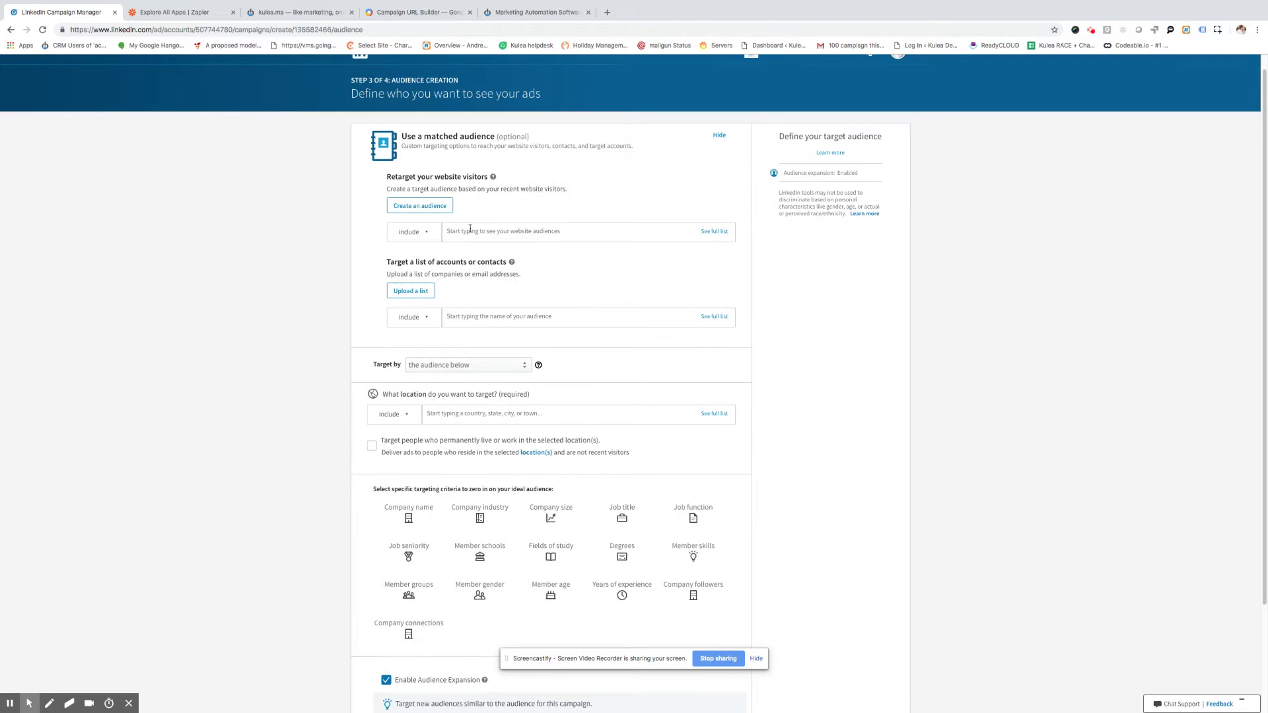
scroll(471, 229, "down", 2)
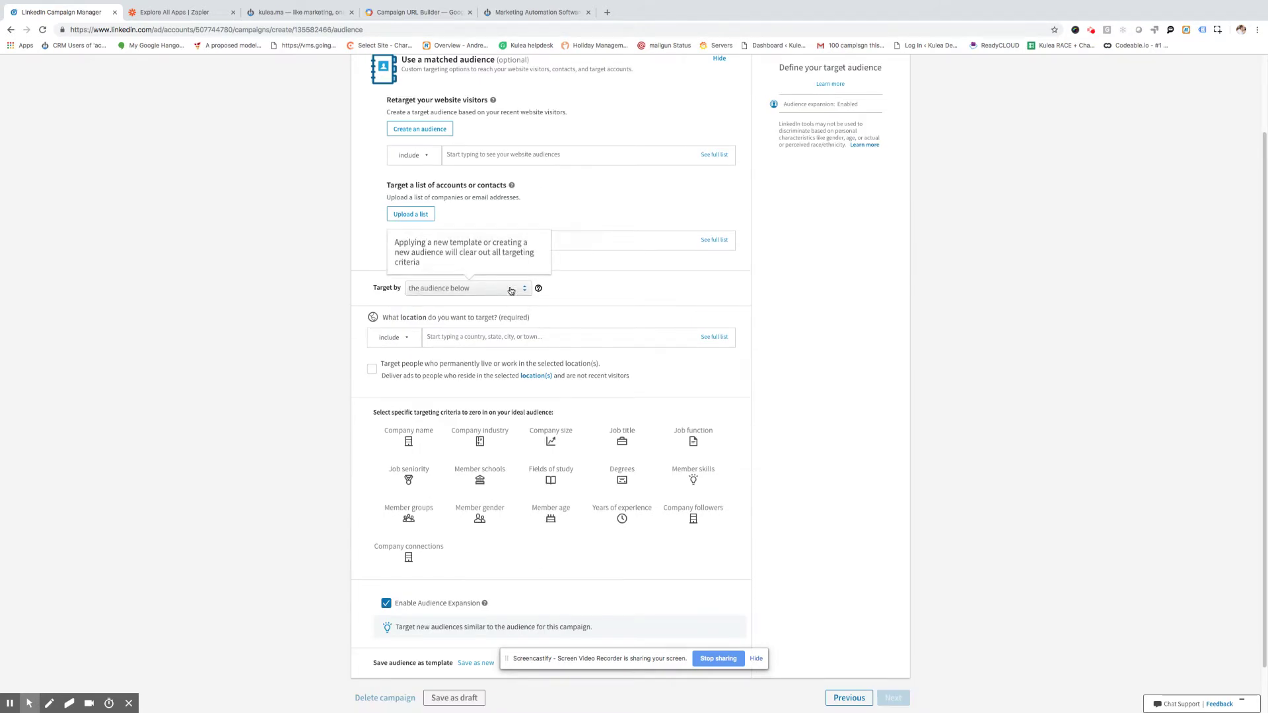
left_click(489, 339)
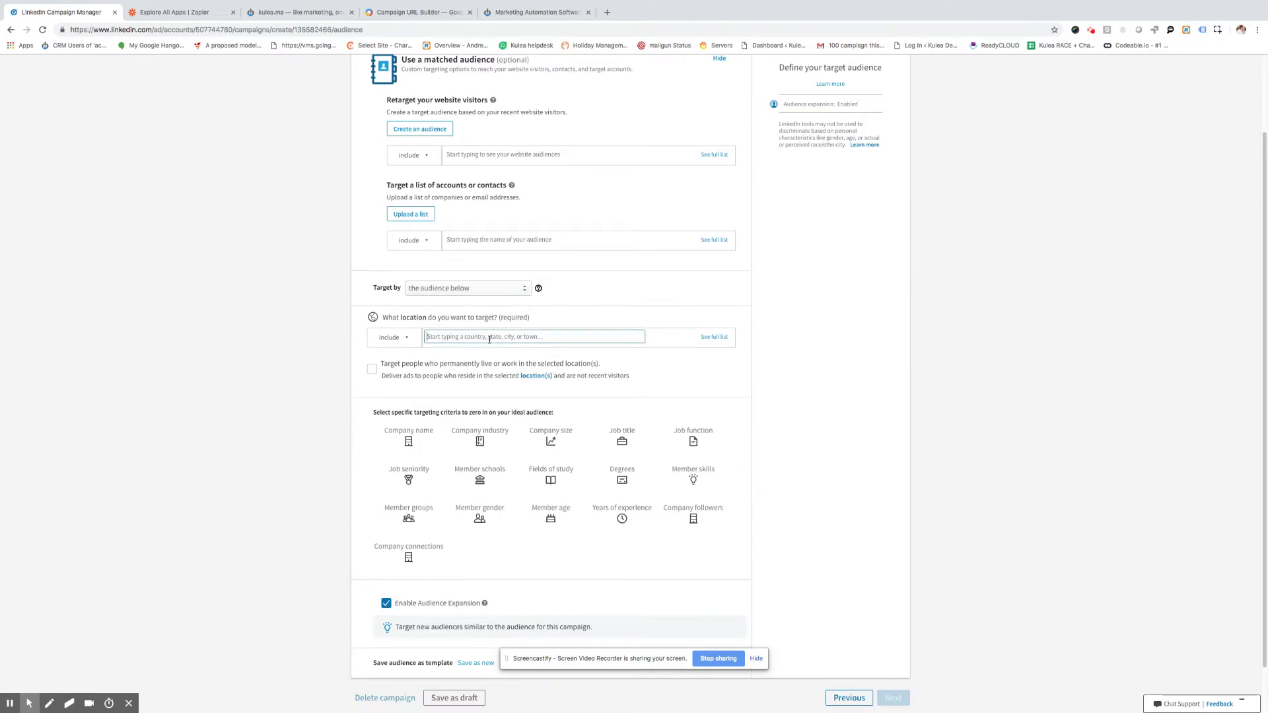
type("United ki")
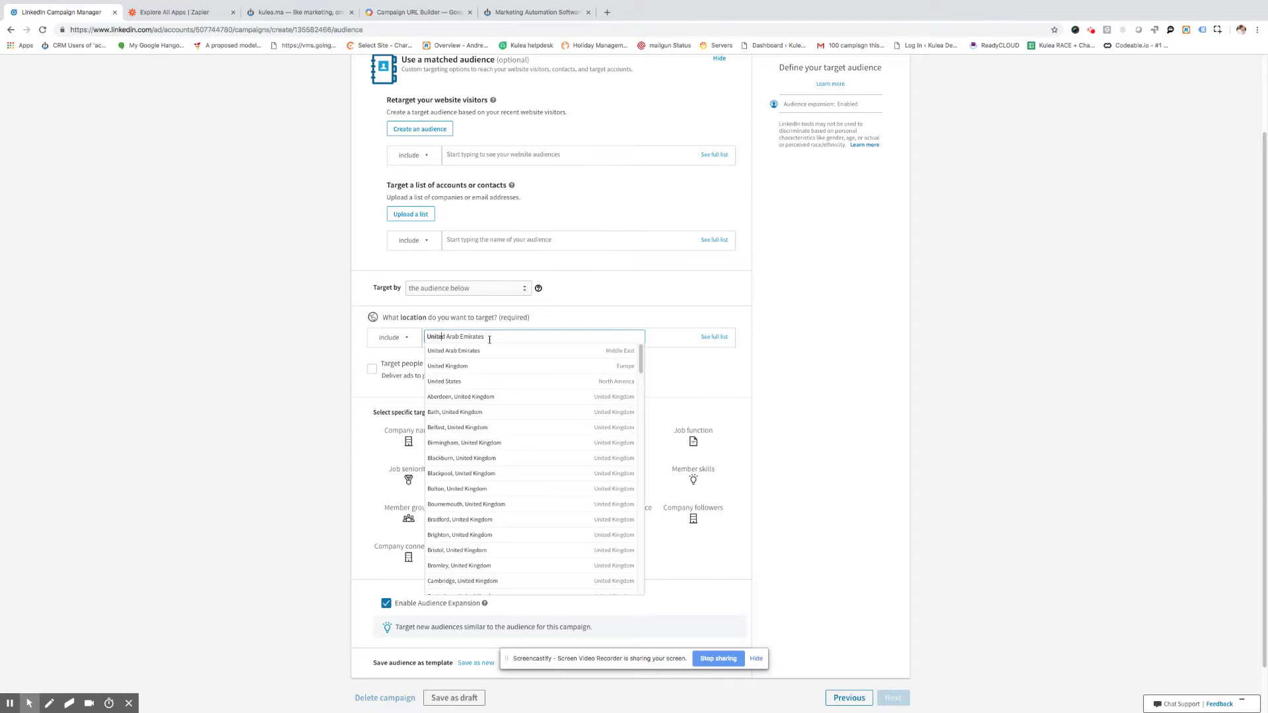
type("ngdon")
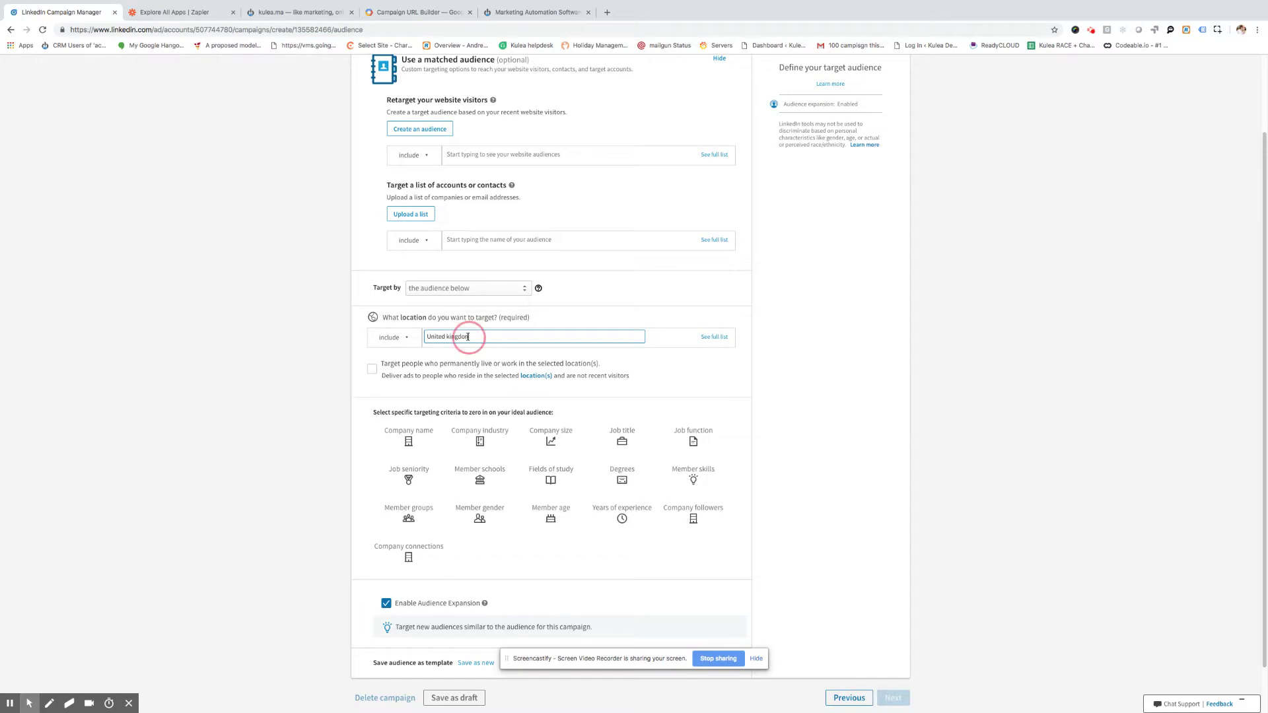
key("BackSpace")
type("m")
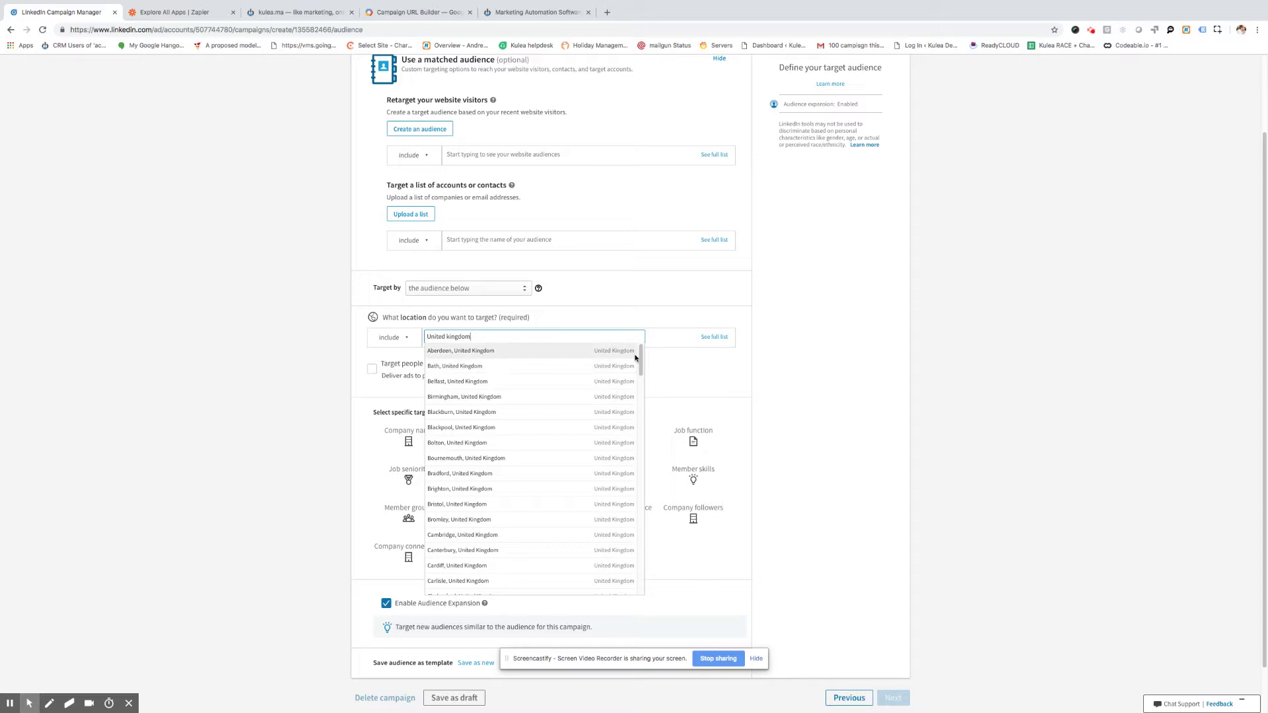
left_click_drag(640, 357, 644, 573)
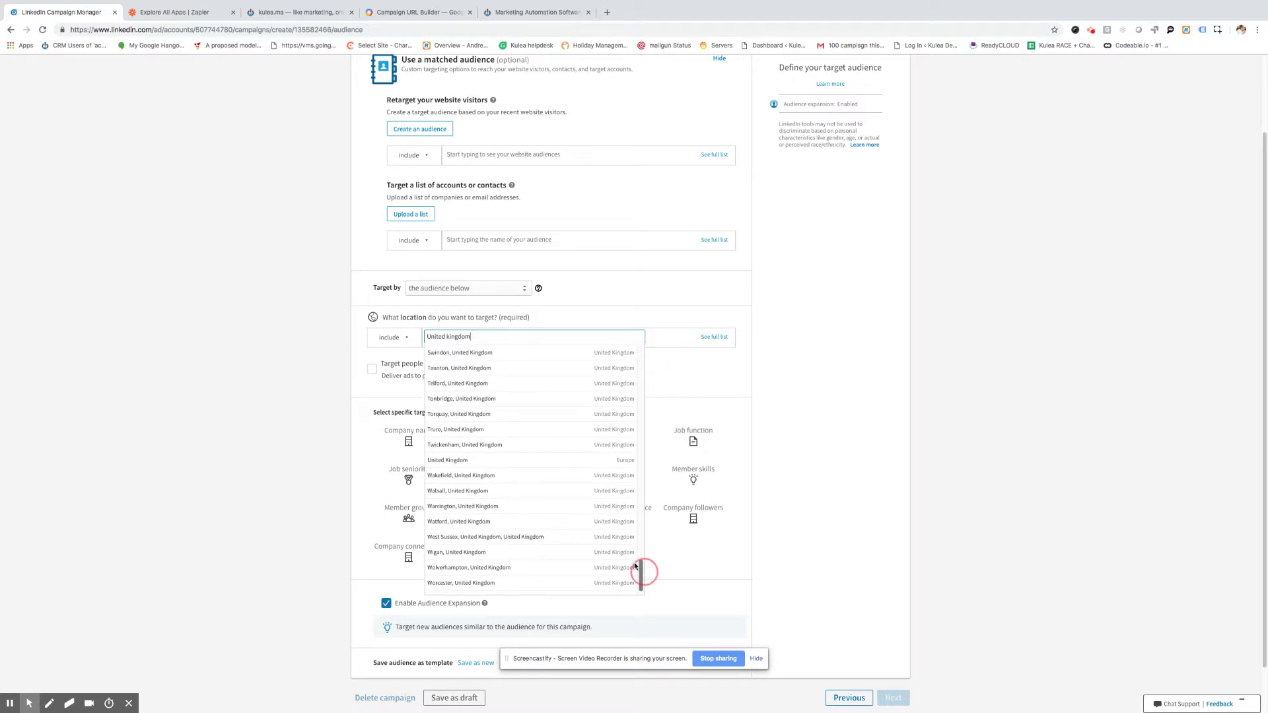
left_click(447, 459)
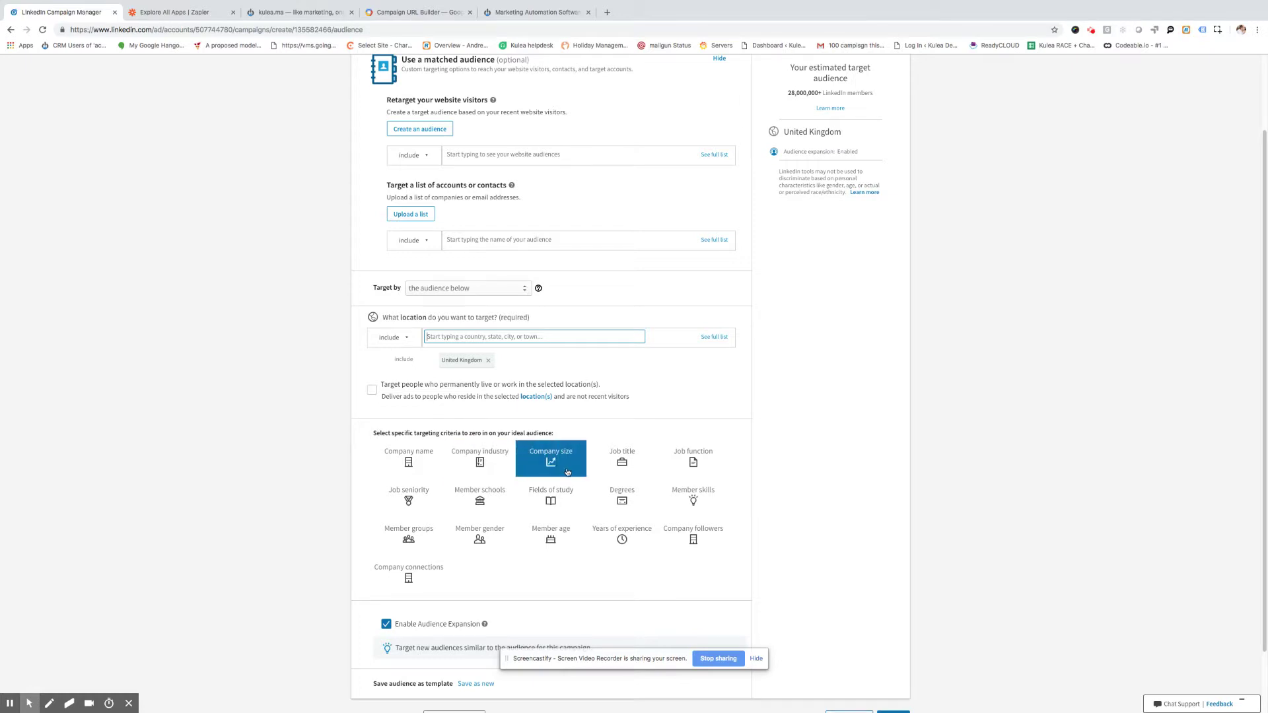
- Add job title targeting that includes Marketing Manager and Marketing Director
left_click(622, 462)
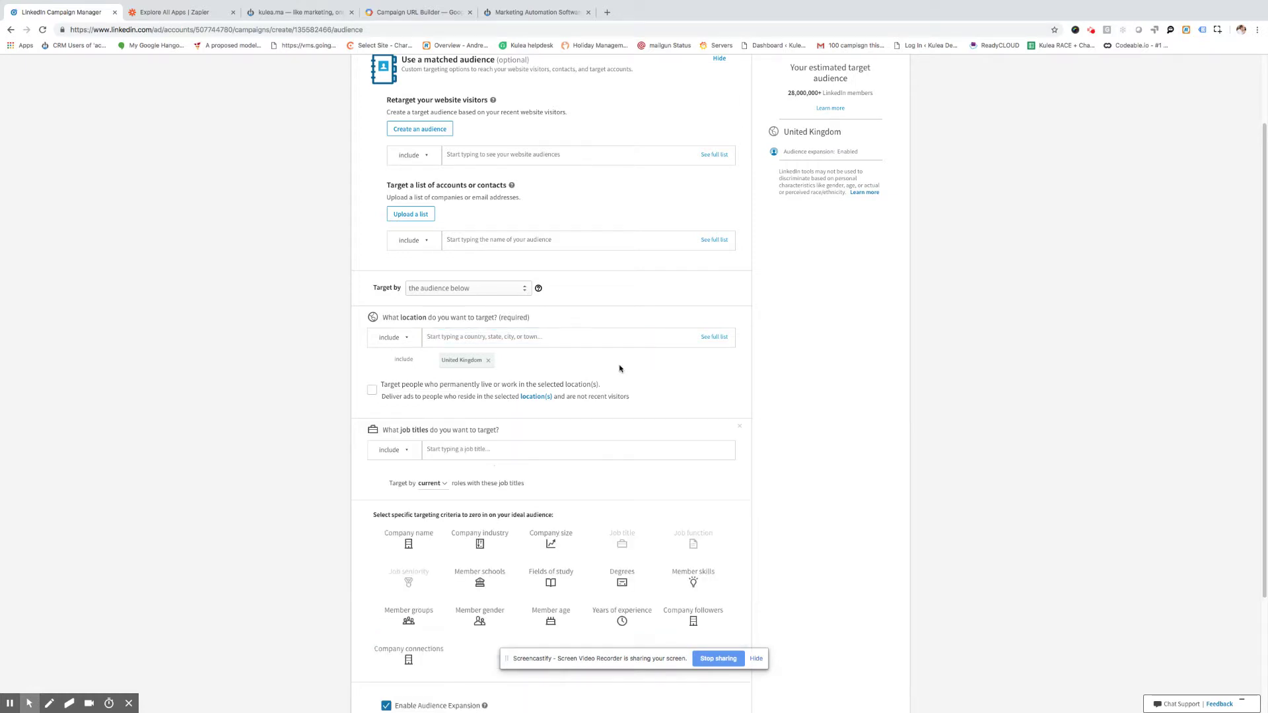
left_click(491, 451)
type("marketing manager")
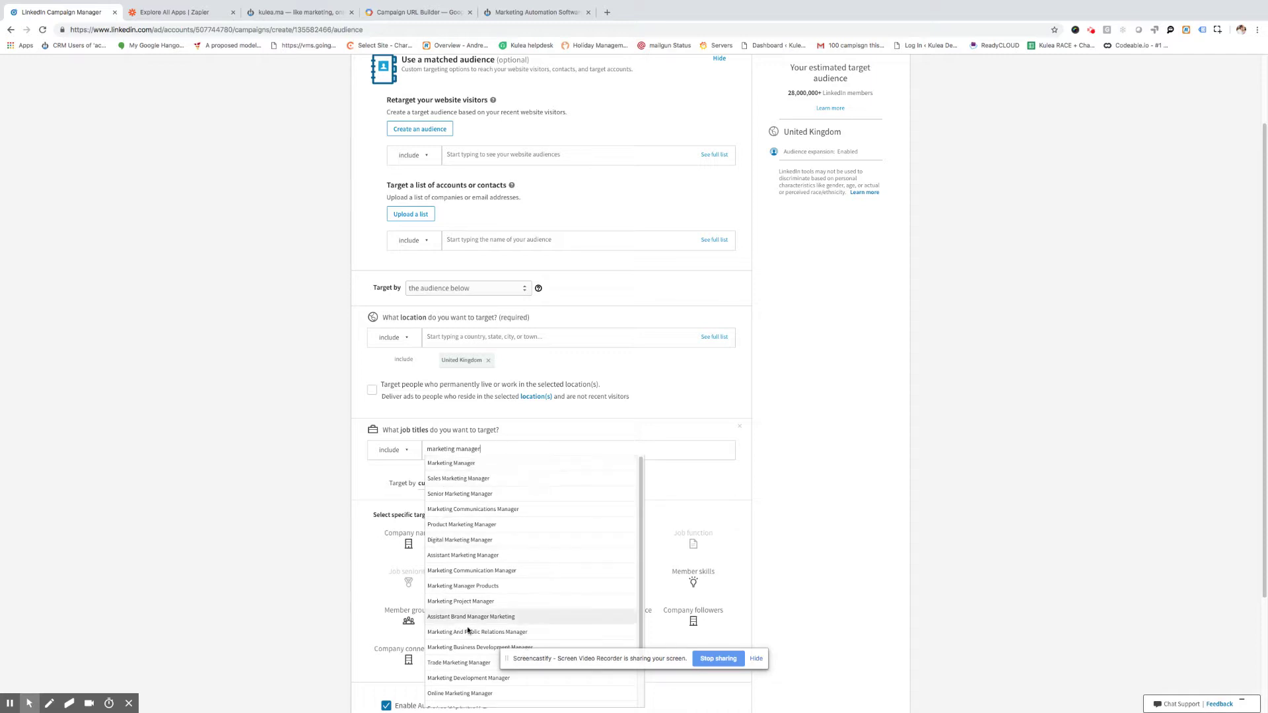
left_click(463, 464)
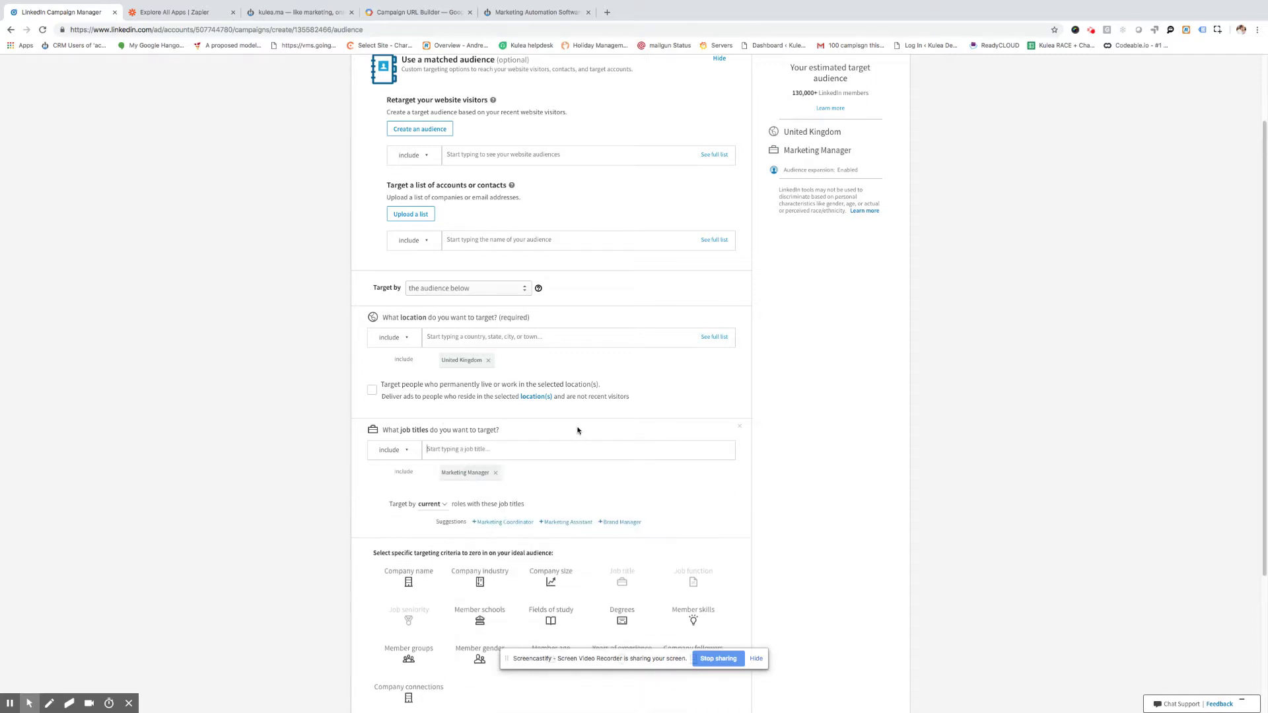
left_click(450, 448)
type("marketing director")
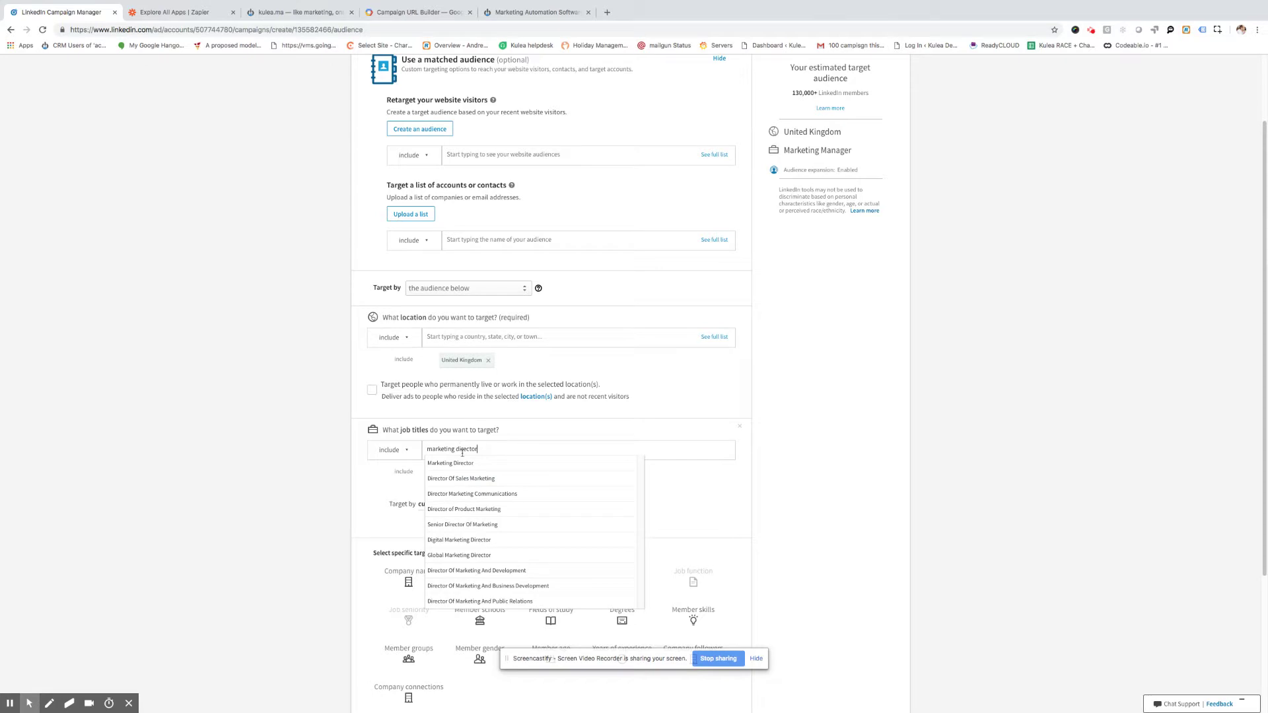
left_click(467, 463)
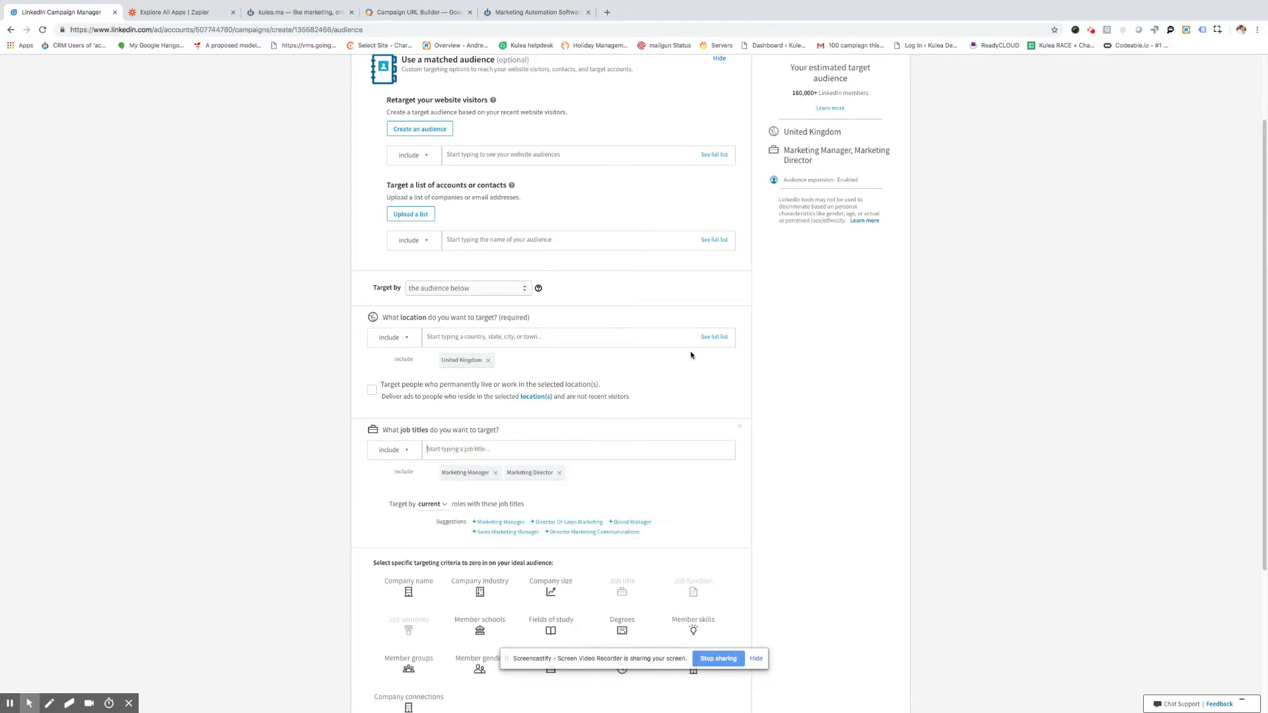
- Add company industry targeting that includes Hospital & Health Care
scroll(564, 320, "down", 2)
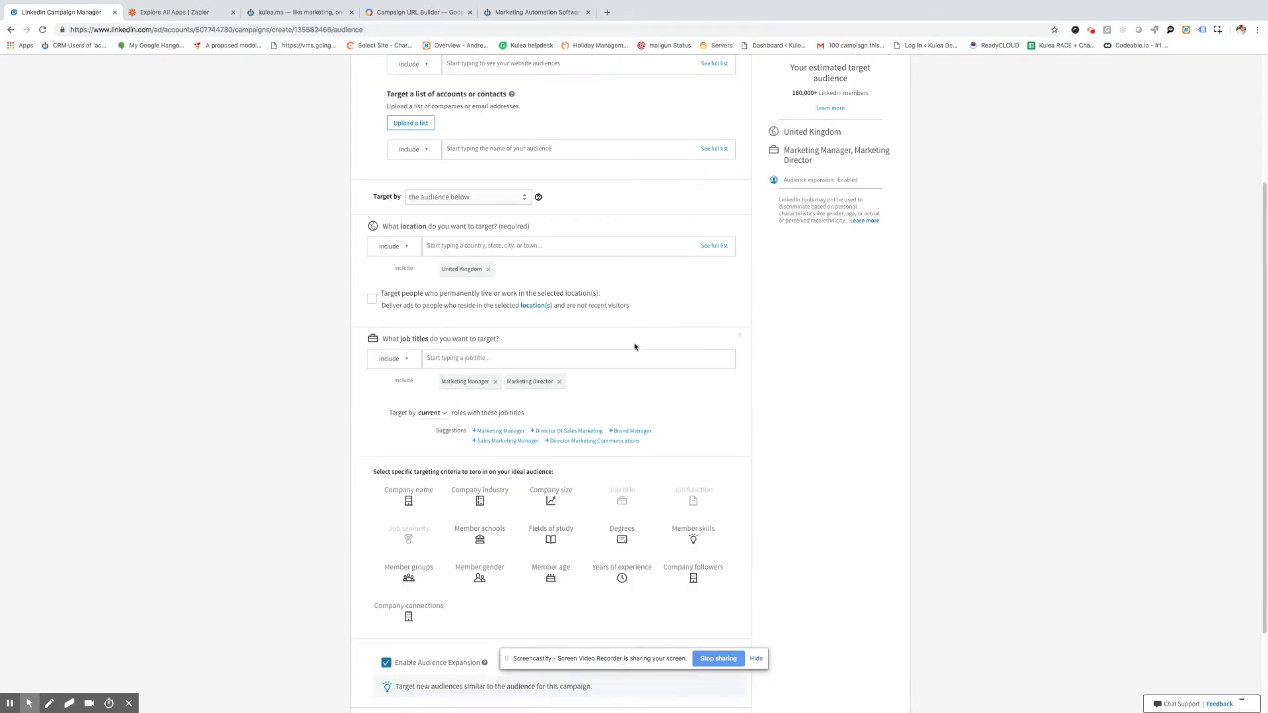
left_click(480, 506)
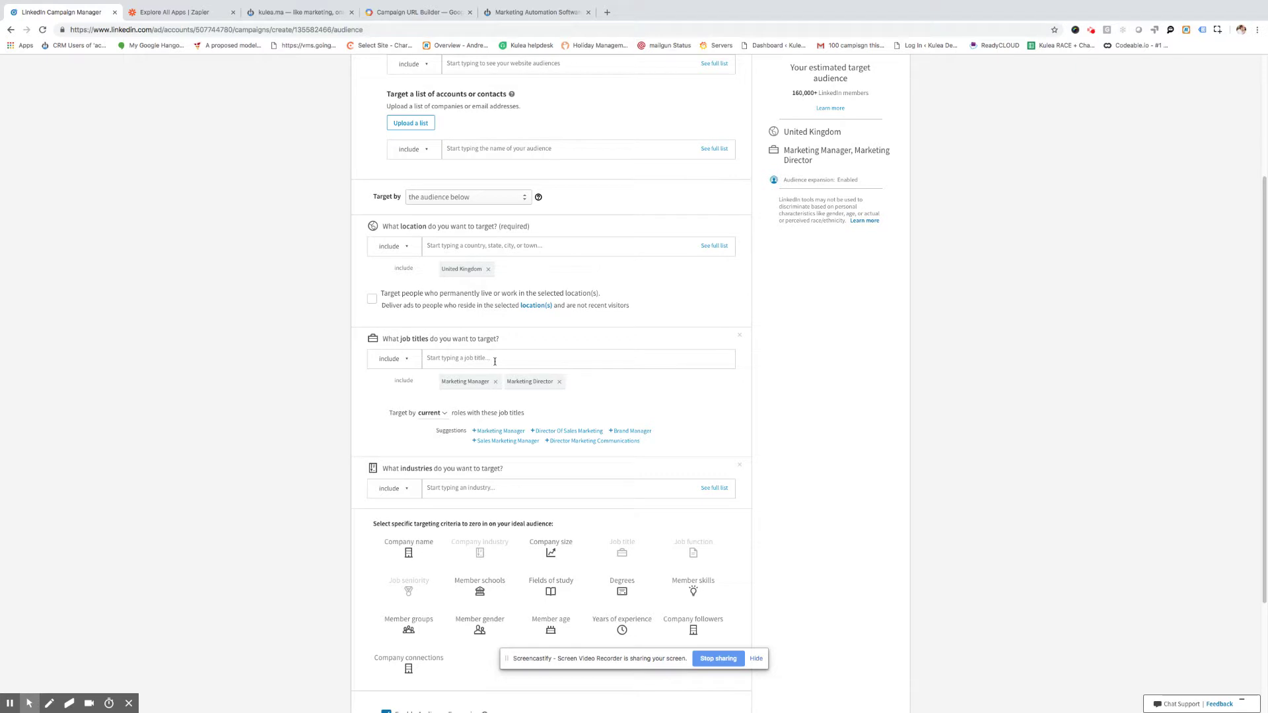
left_click(472, 487)
type("healthcare")
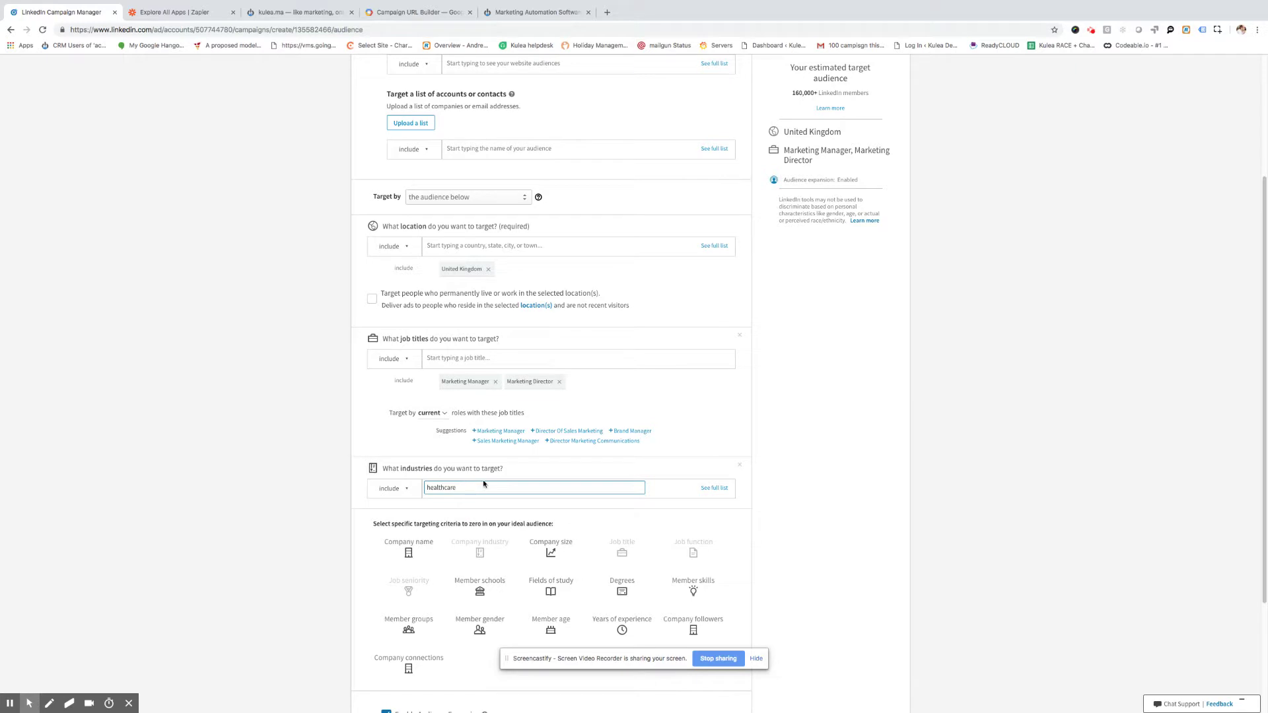
scroll(480, 487, "down", 1)
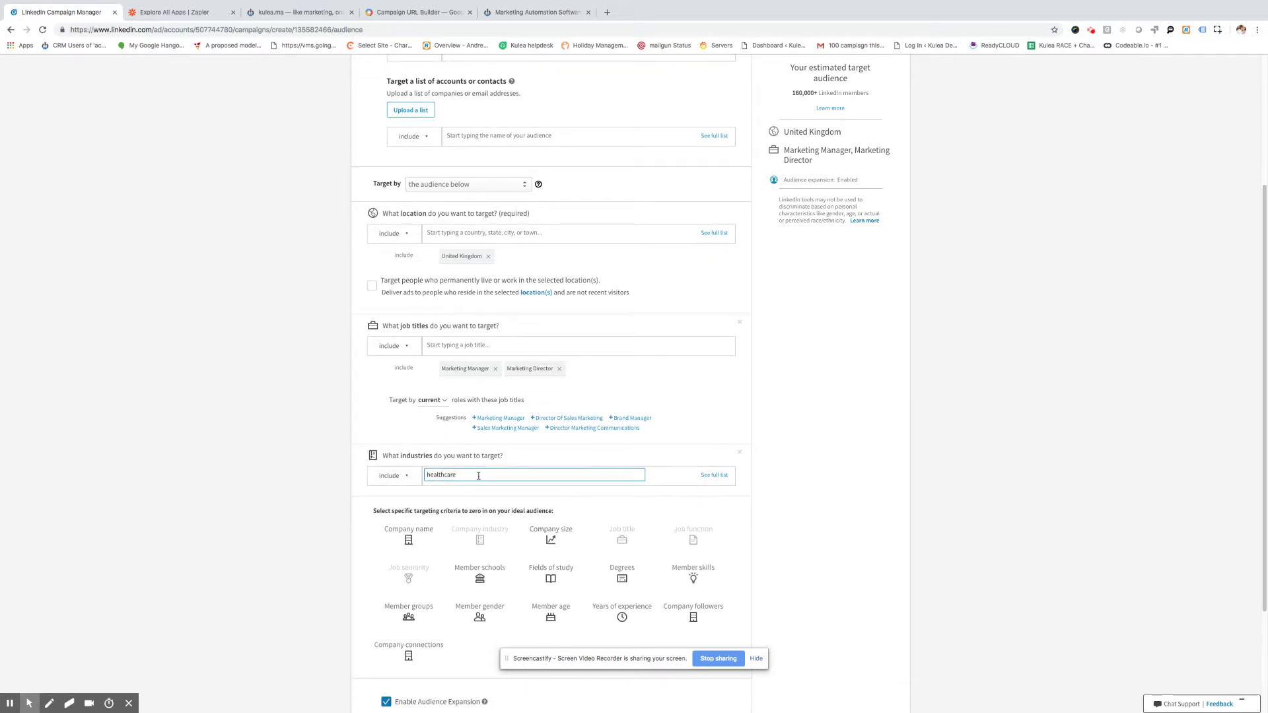
key("BackSpace")
key("BackSpace")
key("BackSpace")
key("BackSpace")
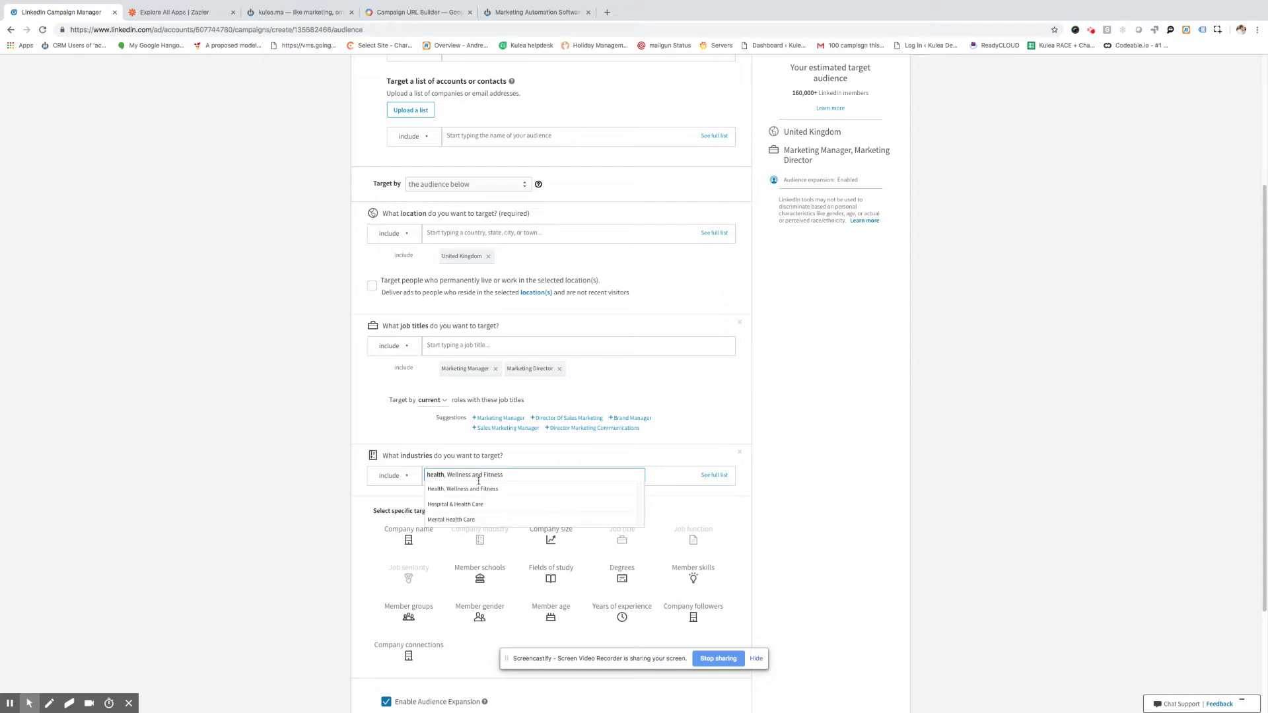
left_click(480, 504)
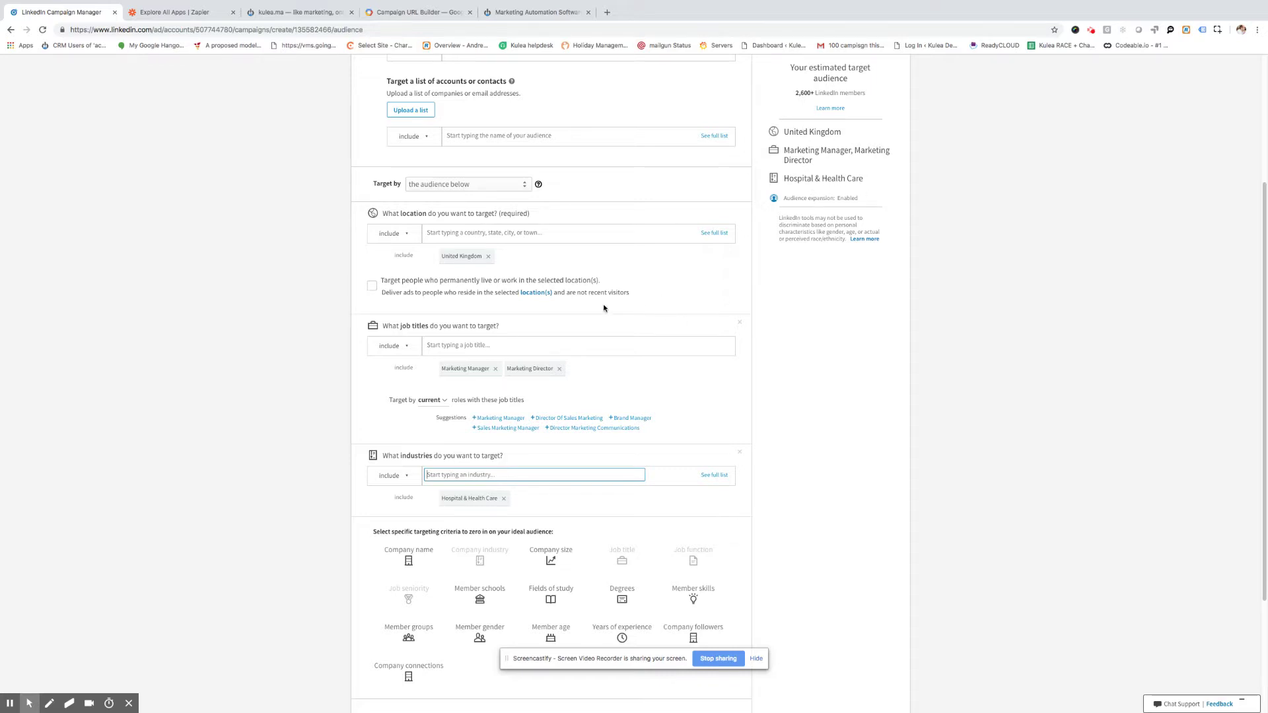
- Read the Audience Expansion explanation, disable that option, and continue to the budget and schedule settings
scroll(663, 300, "down", 2)
scroll(582, 480, "down", 2)
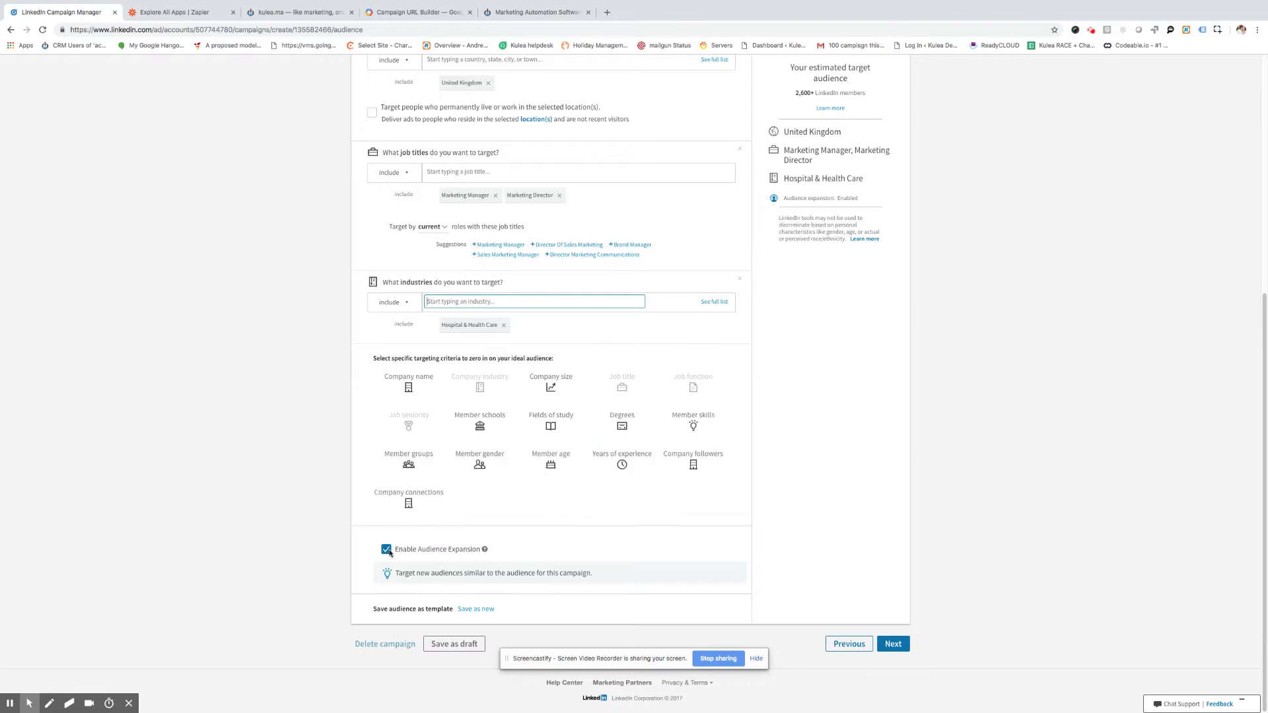
mouse_move(484, 550)
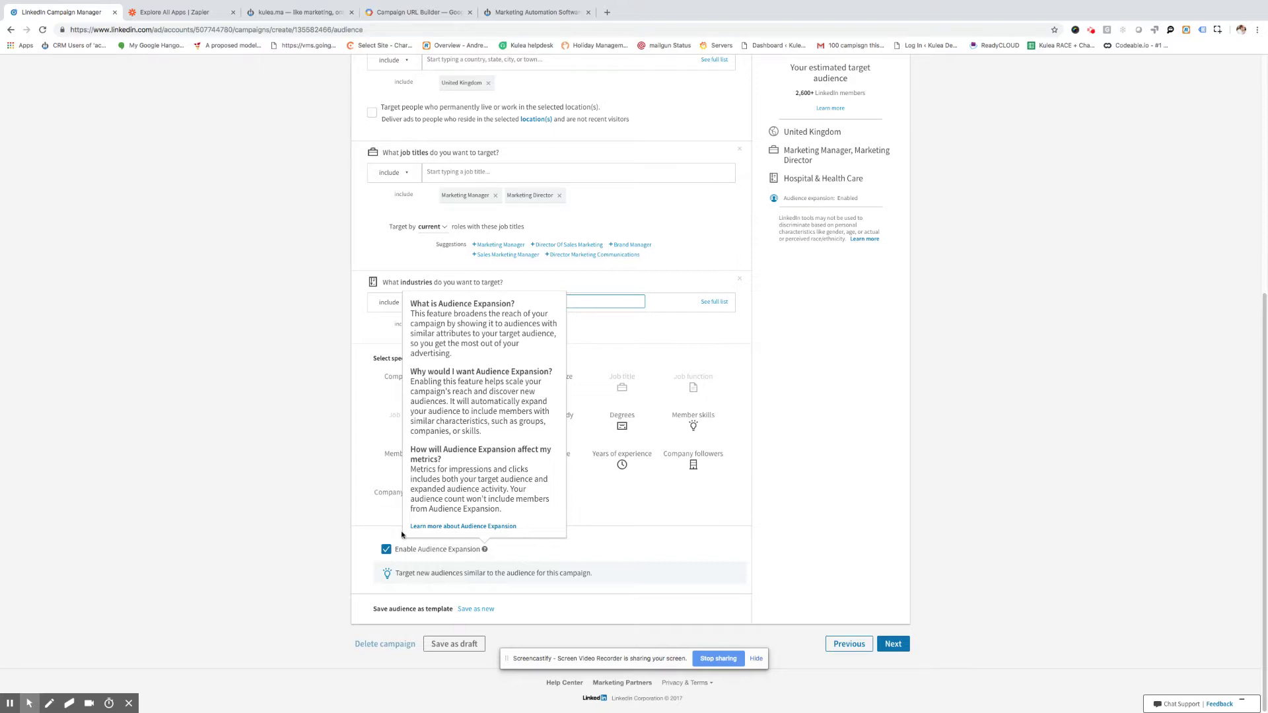
left_click(386, 548)
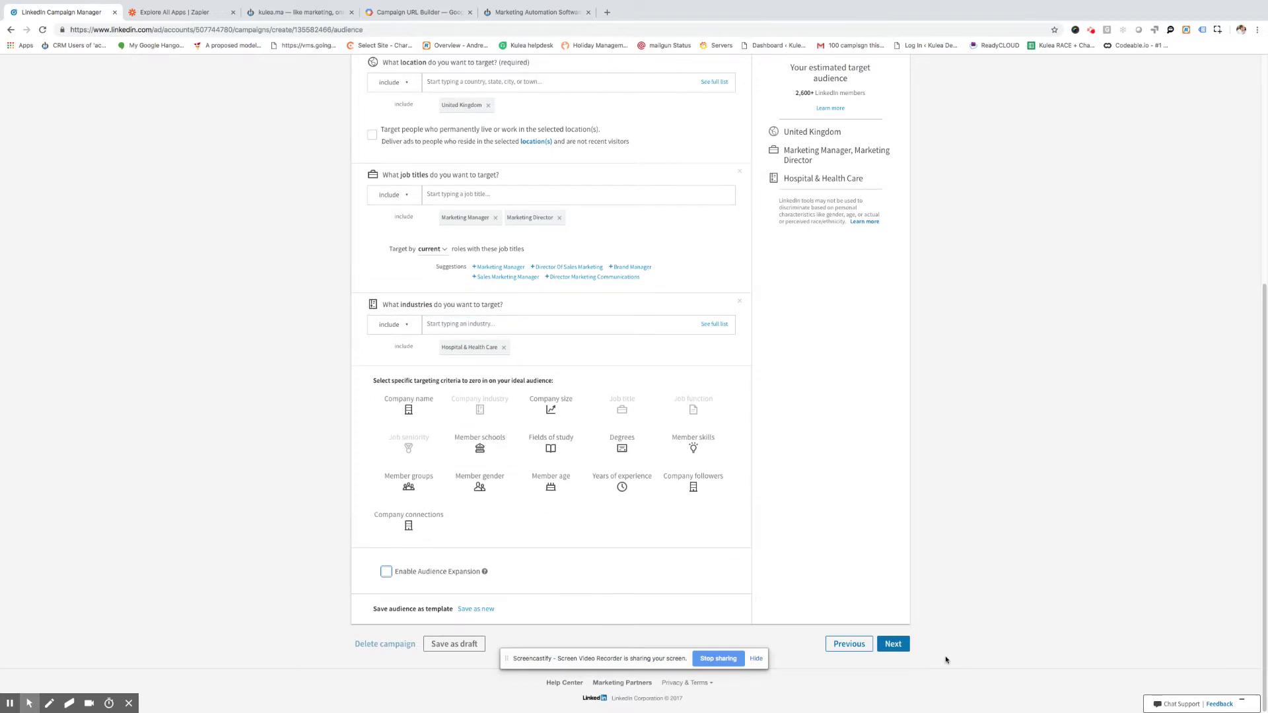
left_click(895, 644)
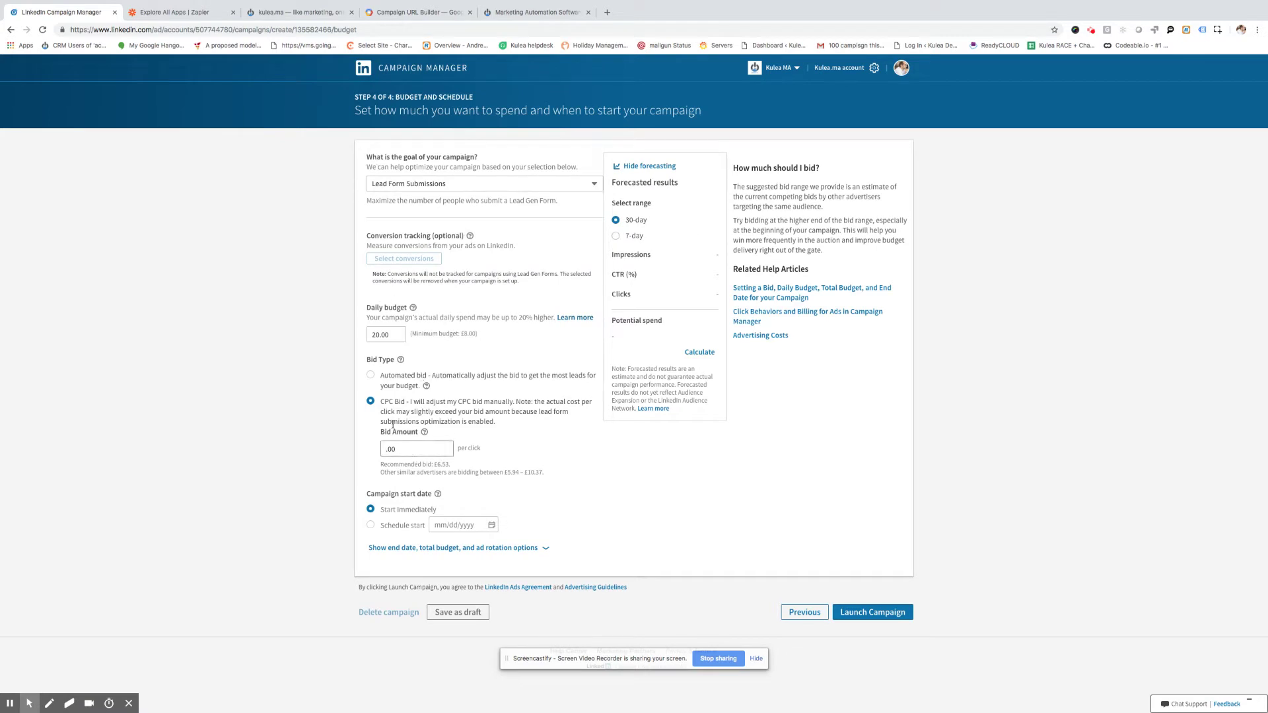
- Read the automated bid explanation and choose manual CPC bidding at 6.53 per click
left_click(371, 376)
mouse_move(428, 389)
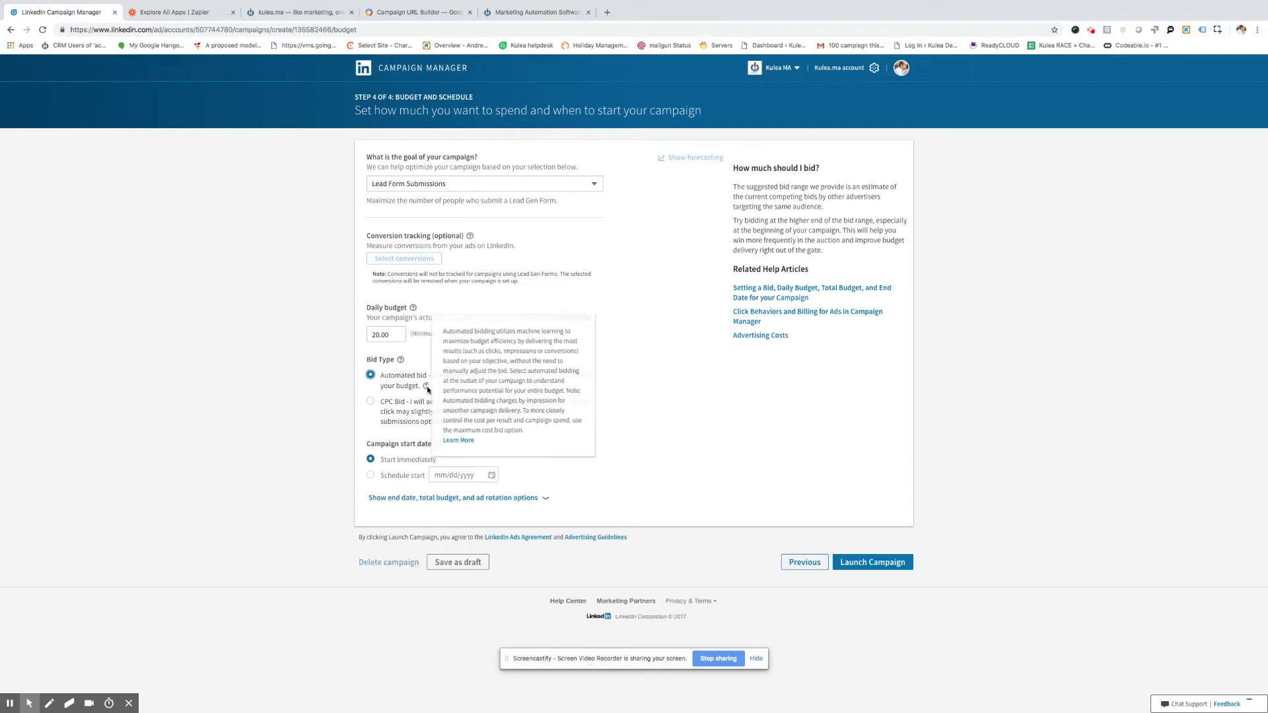
left_click(371, 402)
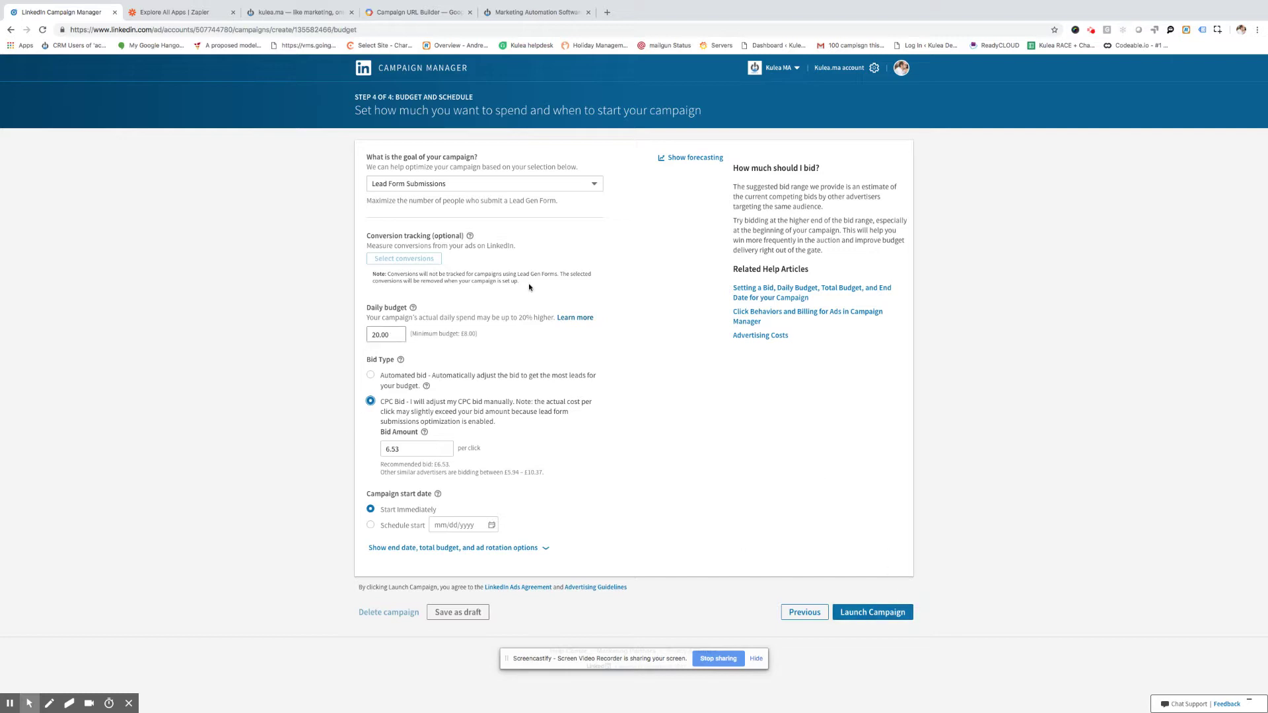
- Launch the campaign, signing back in to LinkedIn with the prefilled account credentials
left_click(888, 614)
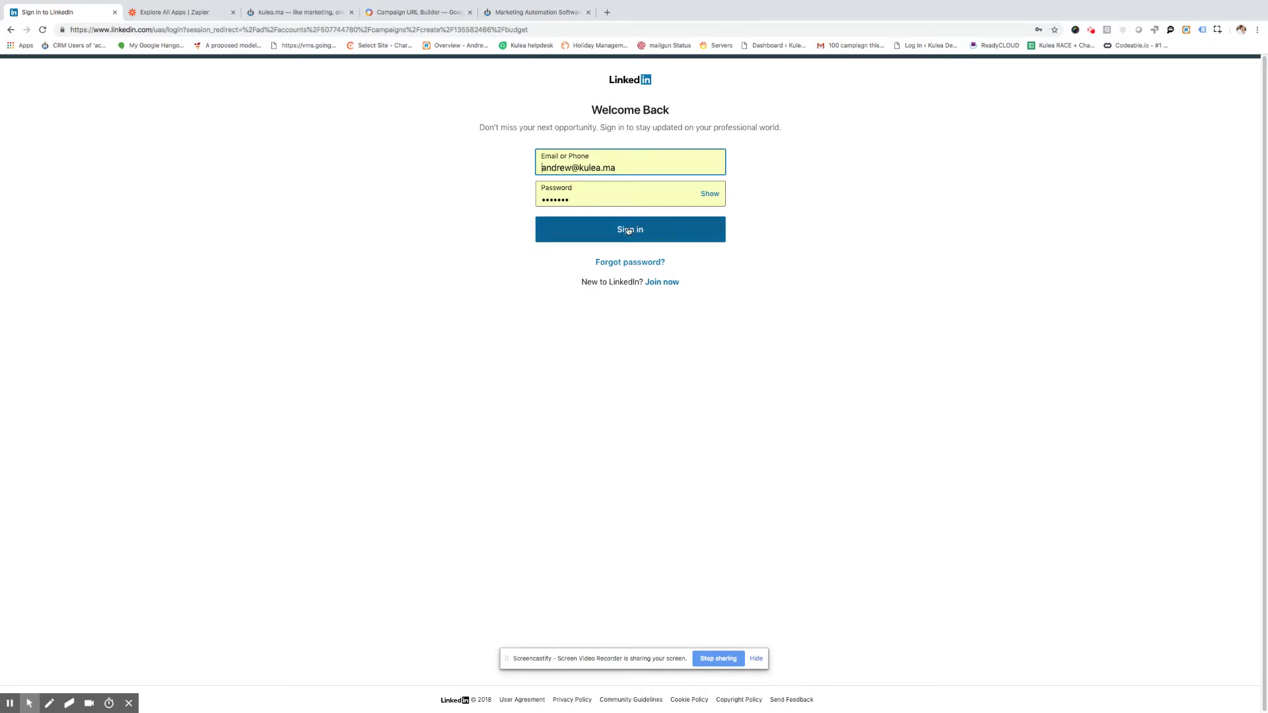
left_click(629, 230)
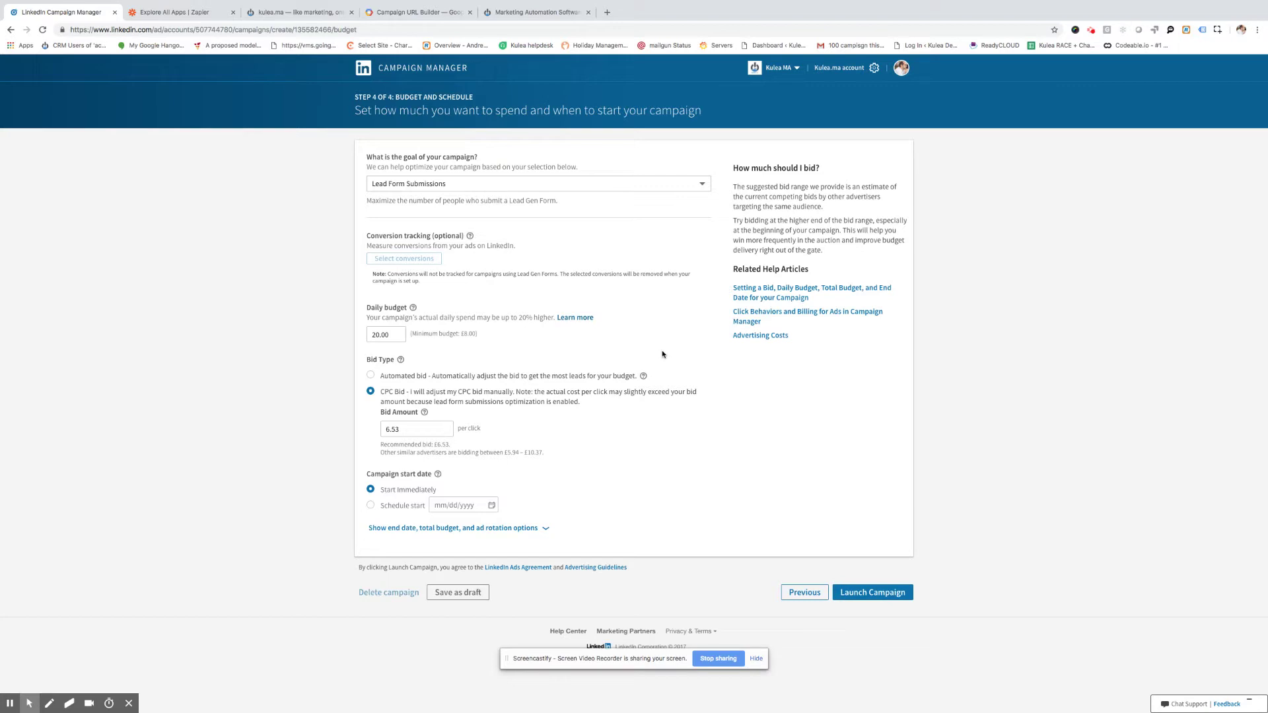
left_click(885, 596)
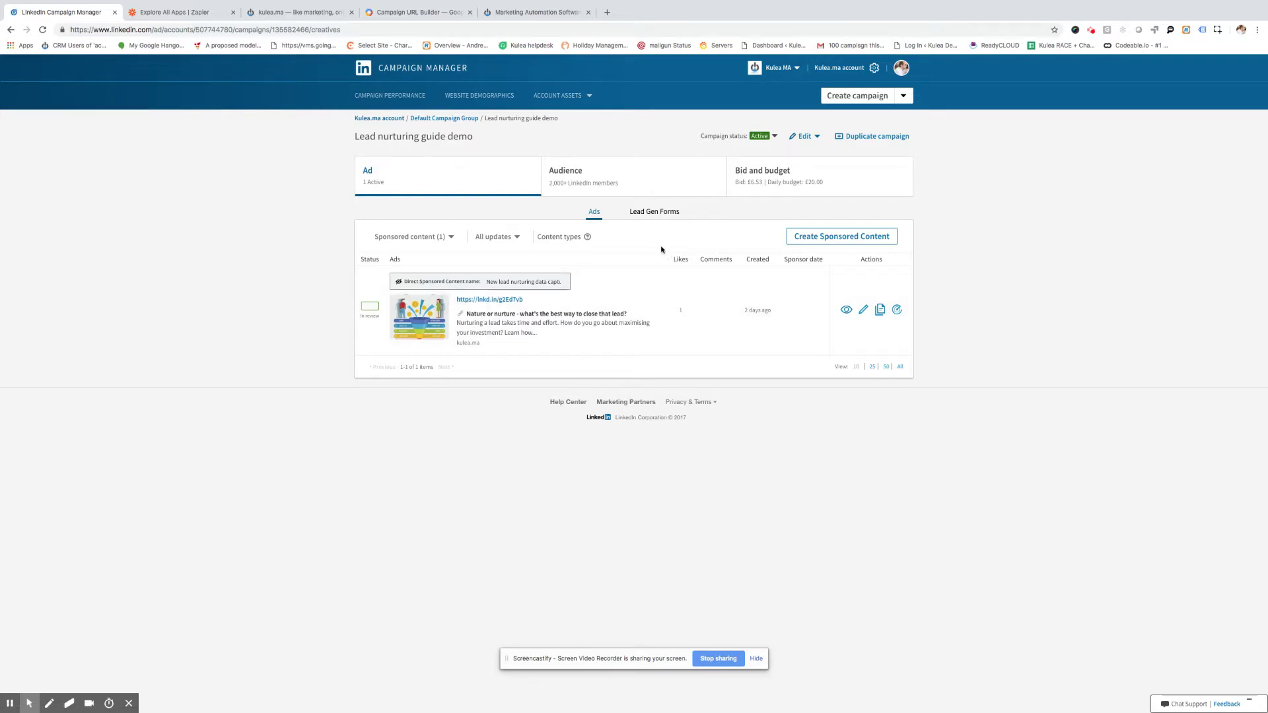
- Preview the sponsored ad in its desktop layout and open the lead form from its Download call-to-action
left_click(846, 310)
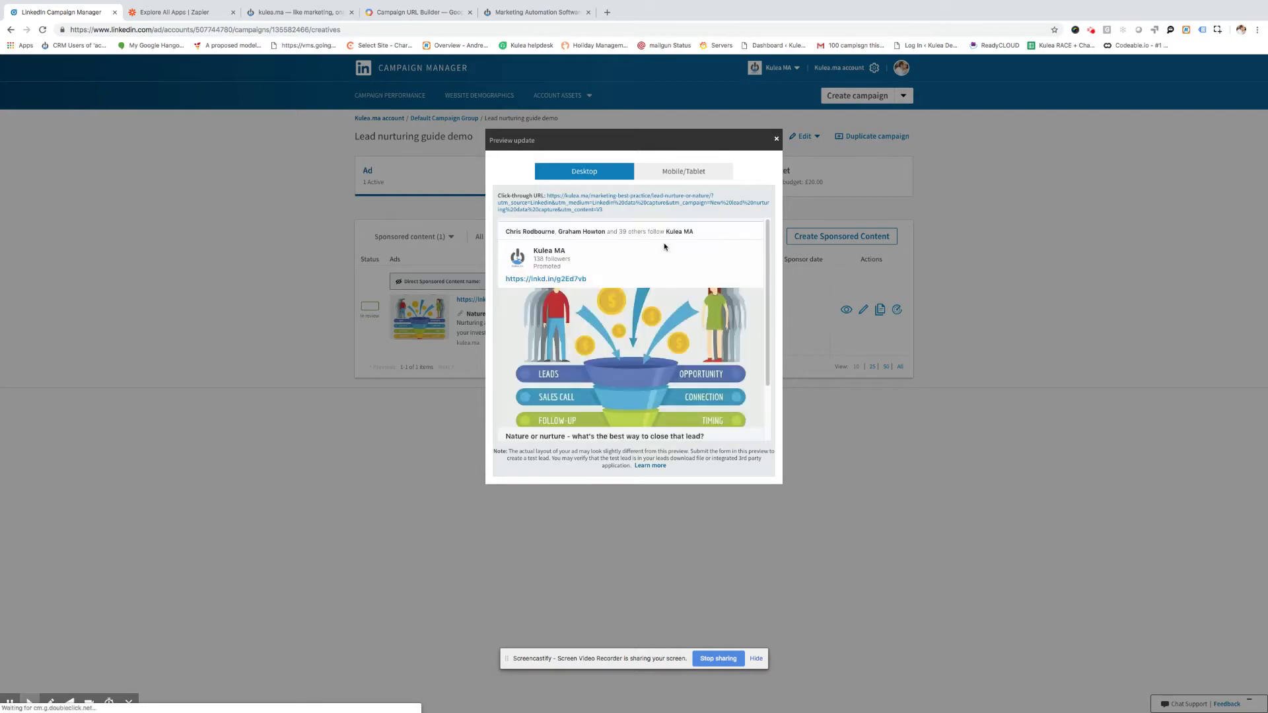
scroll(646, 275, "down", 3)
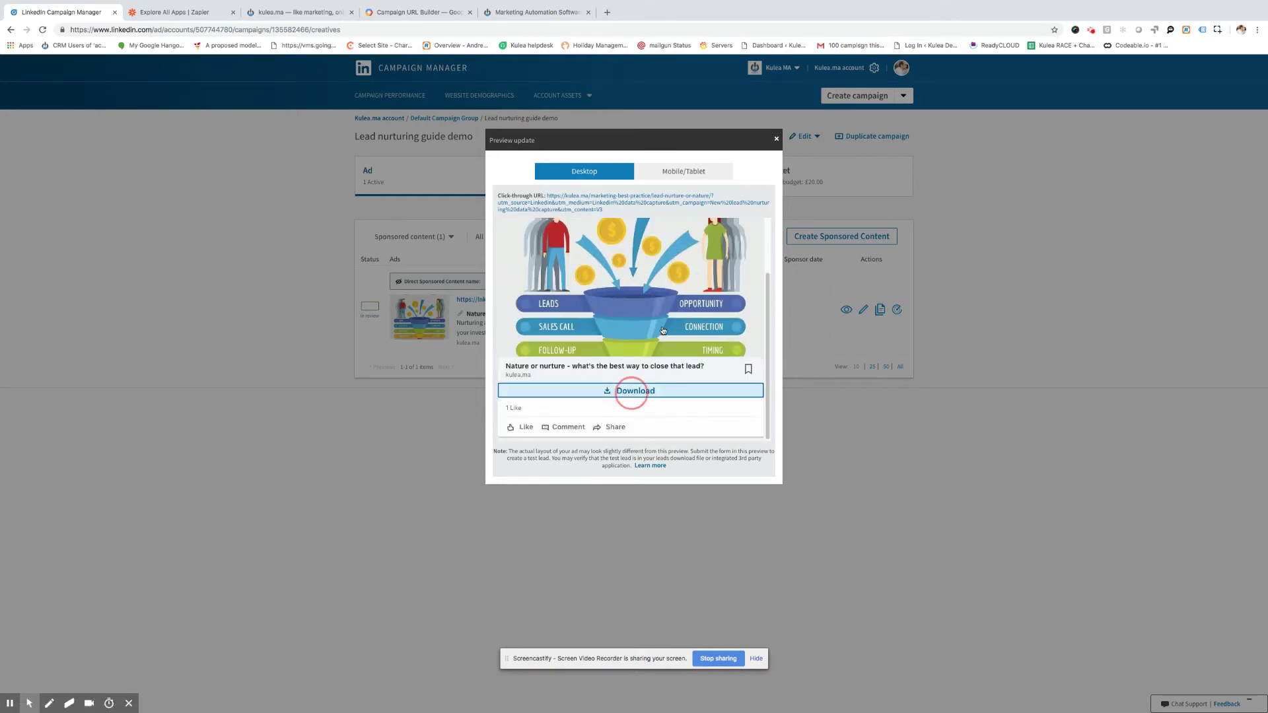
left_click(634, 390)
- Go through the lead form's prefilled contact fields and accept the privacy policy consent
scroll(660, 314, "down", 2)
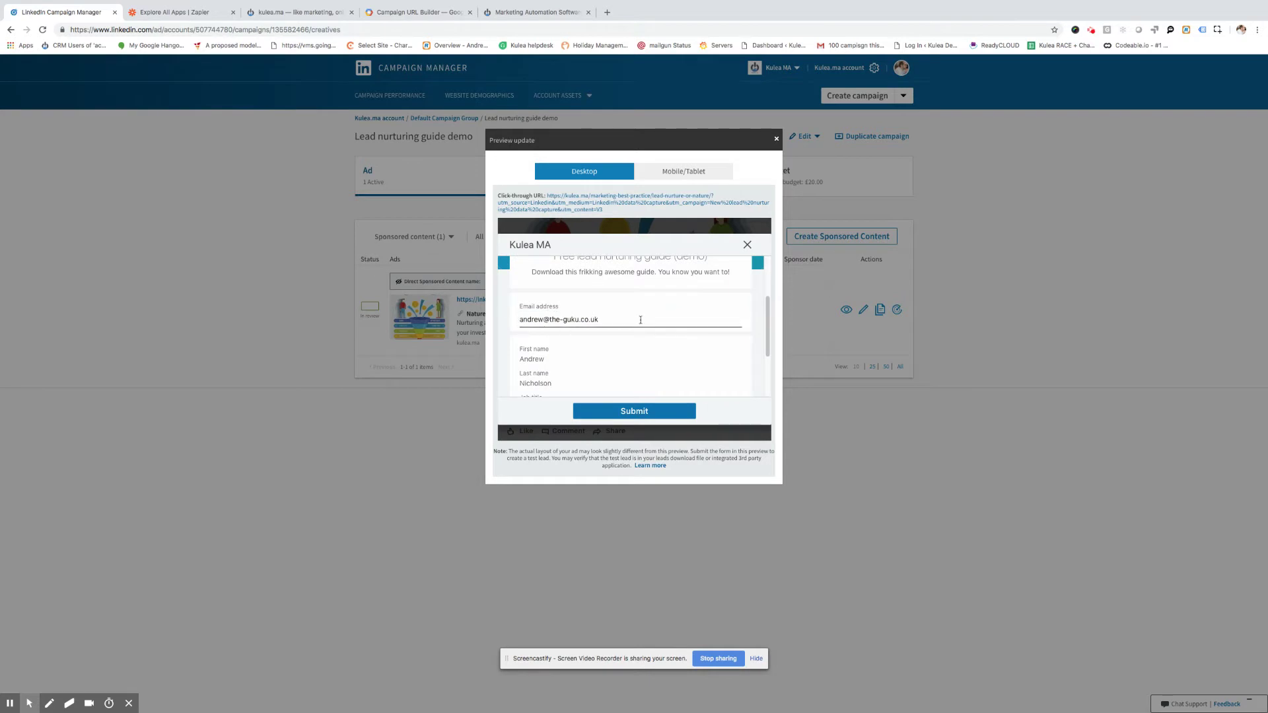
scroll(664, 313, "down", 1)
scroll(660, 317, "down", 1)
scroll(651, 327, "down", 1)
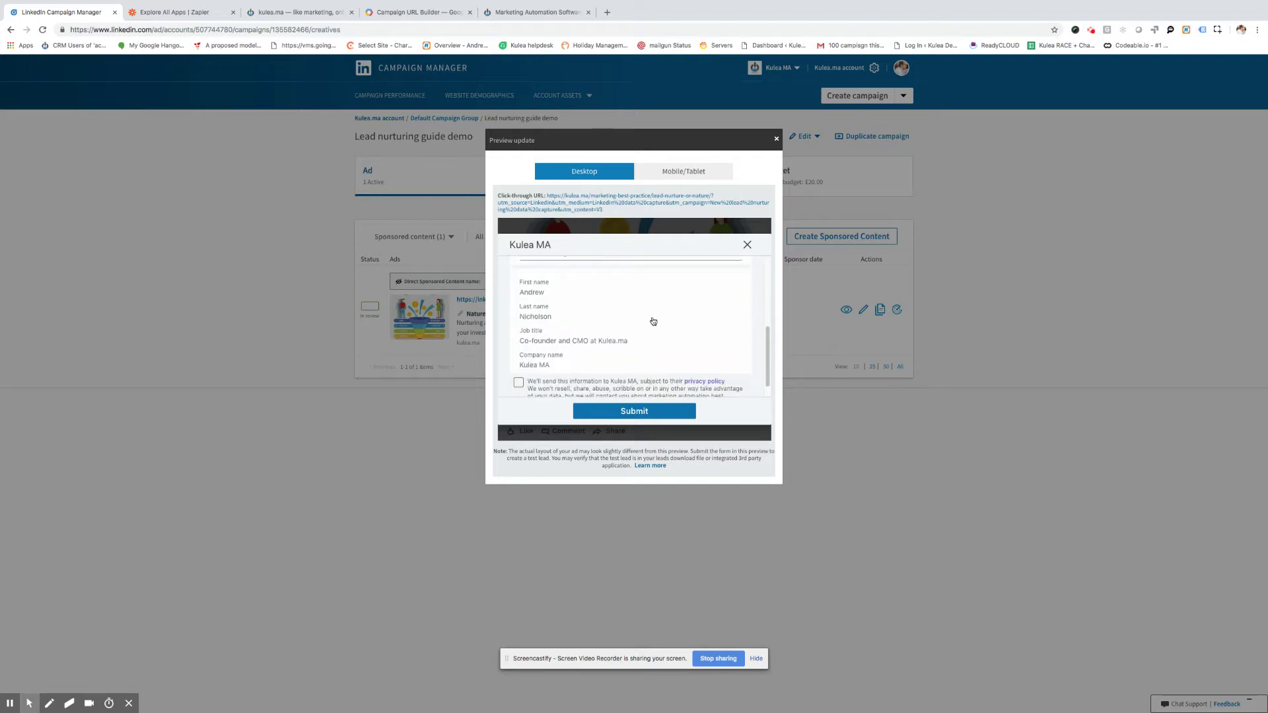
scroll(652, 322, "down", 1)
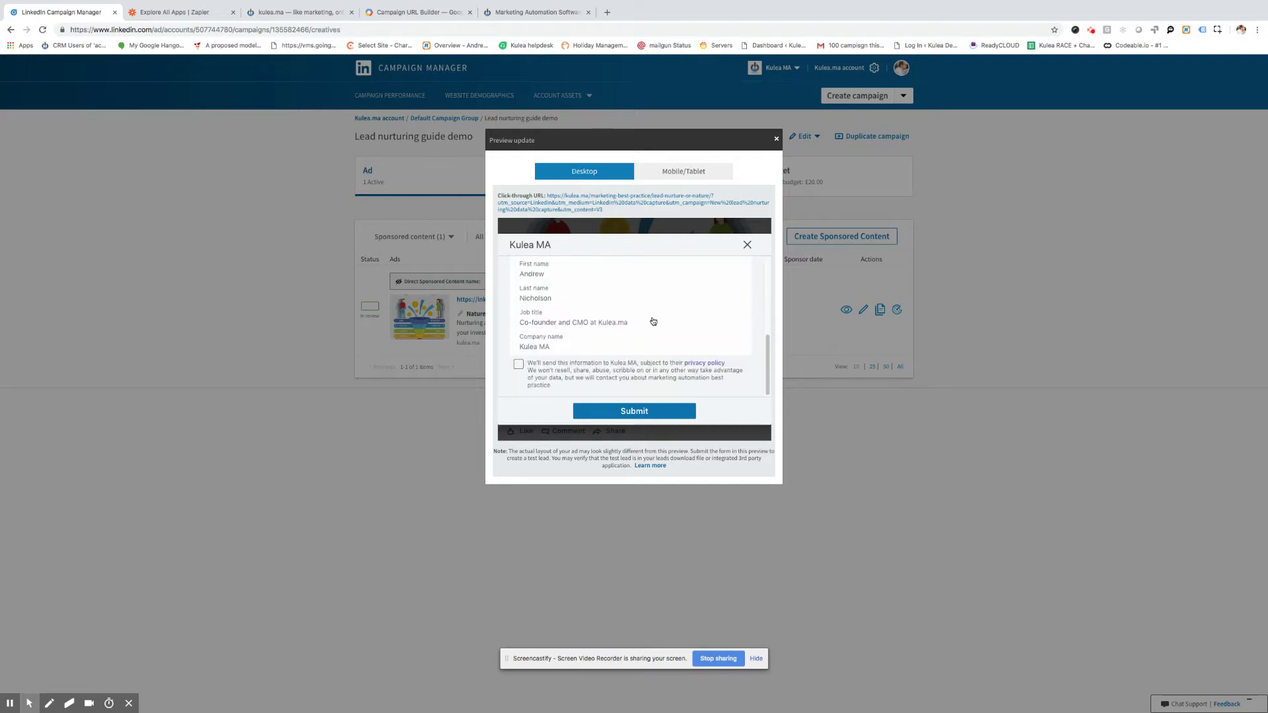
left_click(519, 365)
scroll(618, 322, "up", 5)
scroll(619, 326, "down", 5)
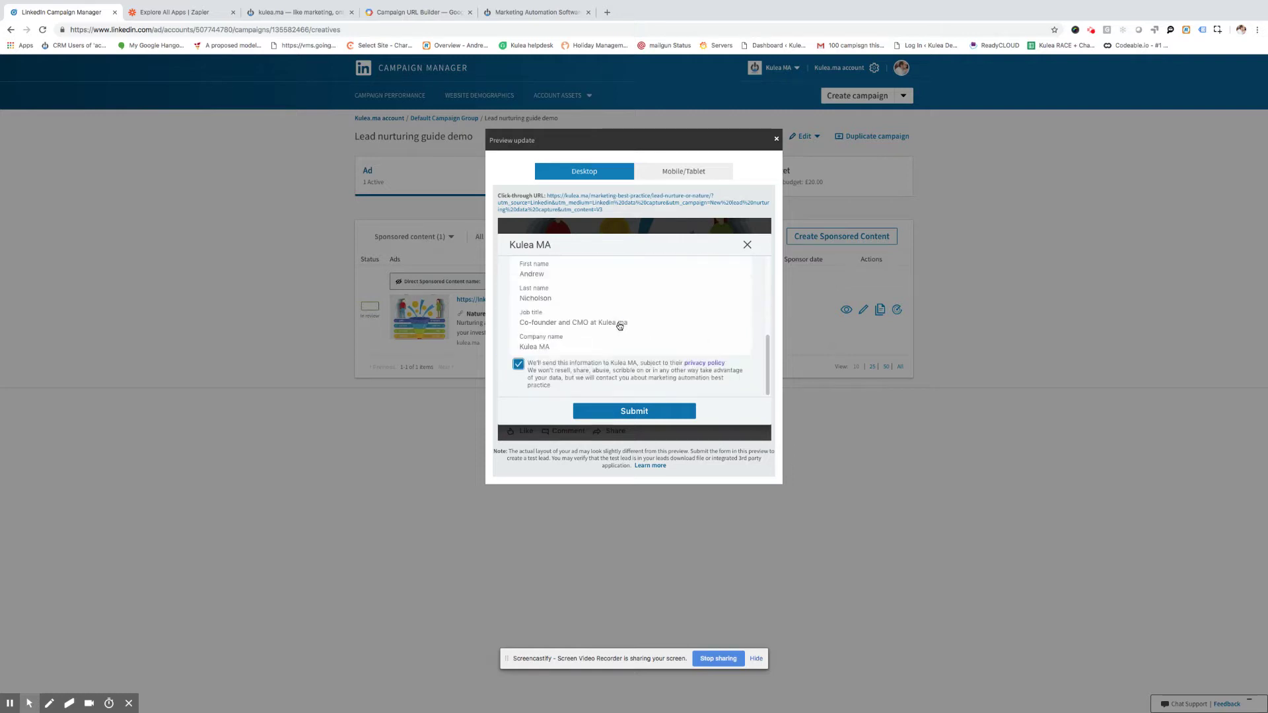
- Submit the completed lead form as a test lead and close the ad preview
left_click(632, 413)
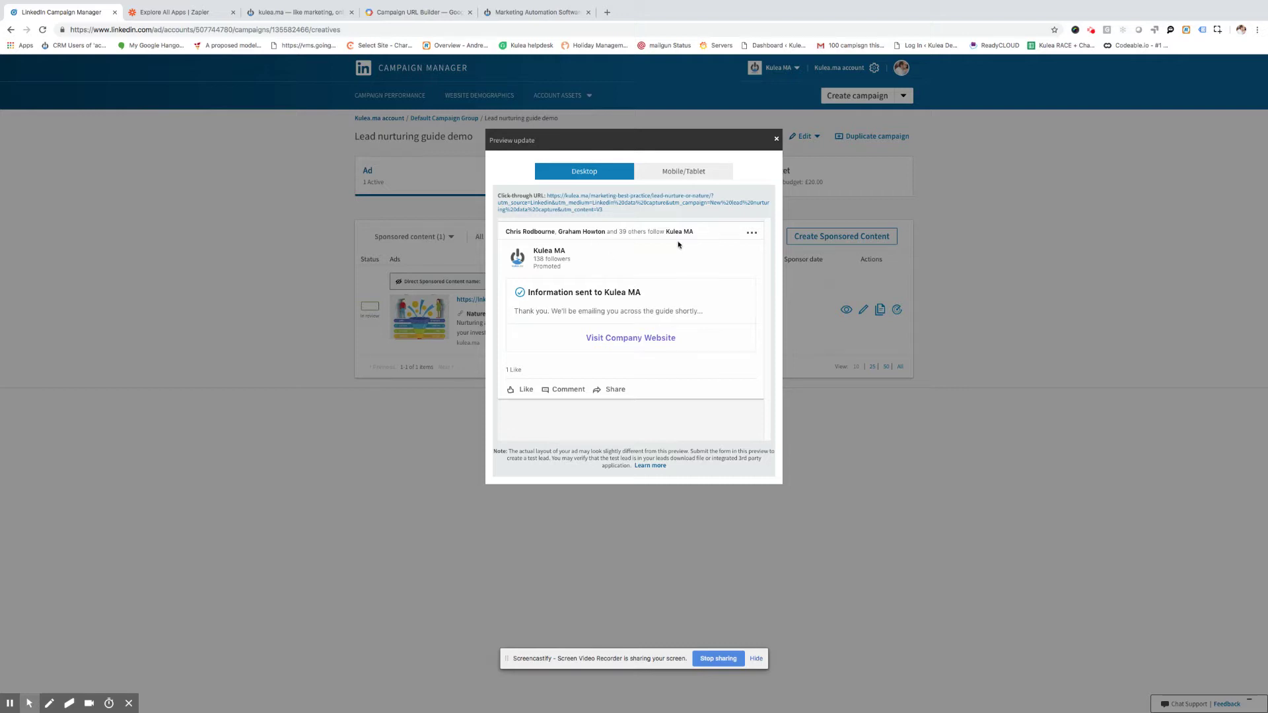
left_click(777, 142)
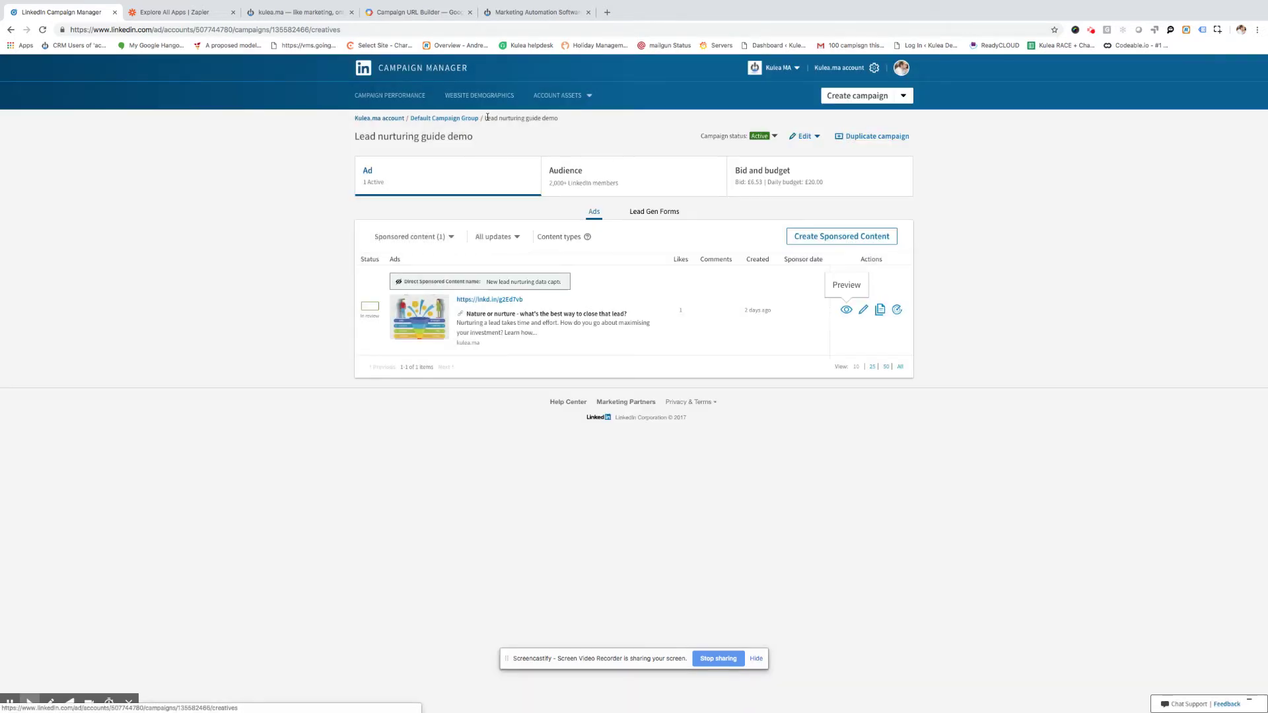
- Open the account's lead generation forms and download the leads for Demo form
mouse_move(590, 98)
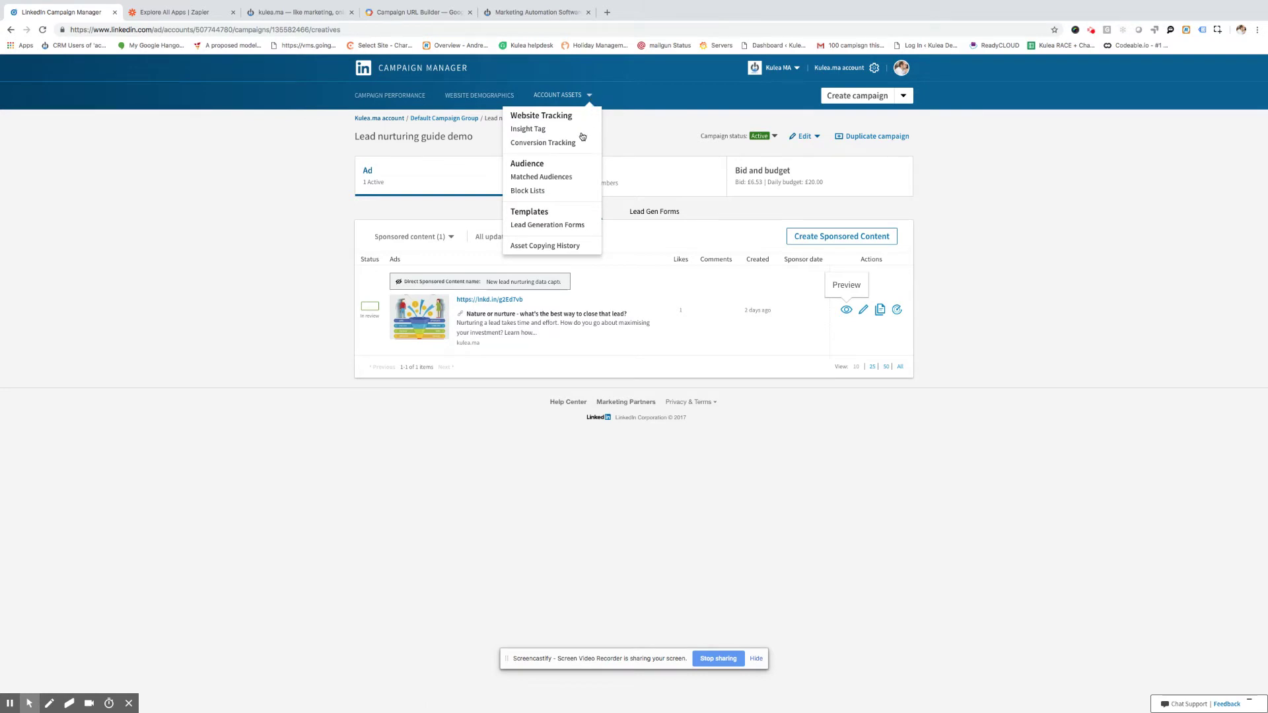
left_click(551, 227)
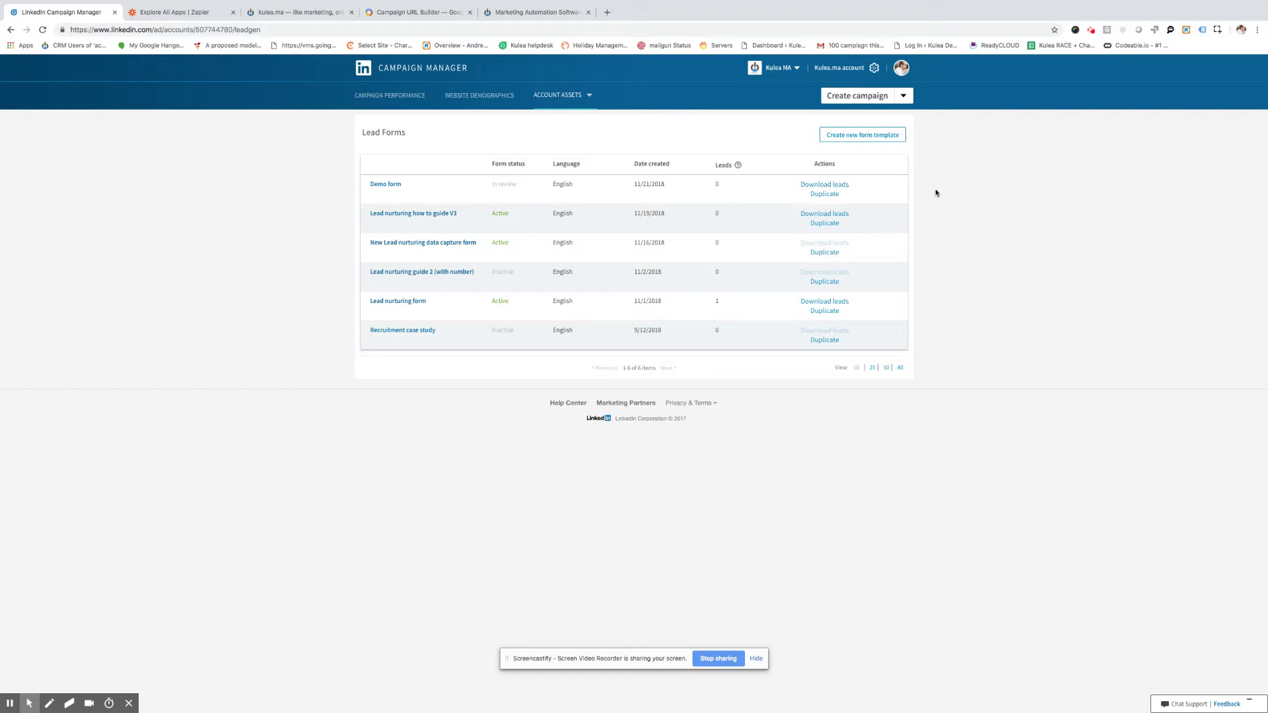
left_click(824, 187)
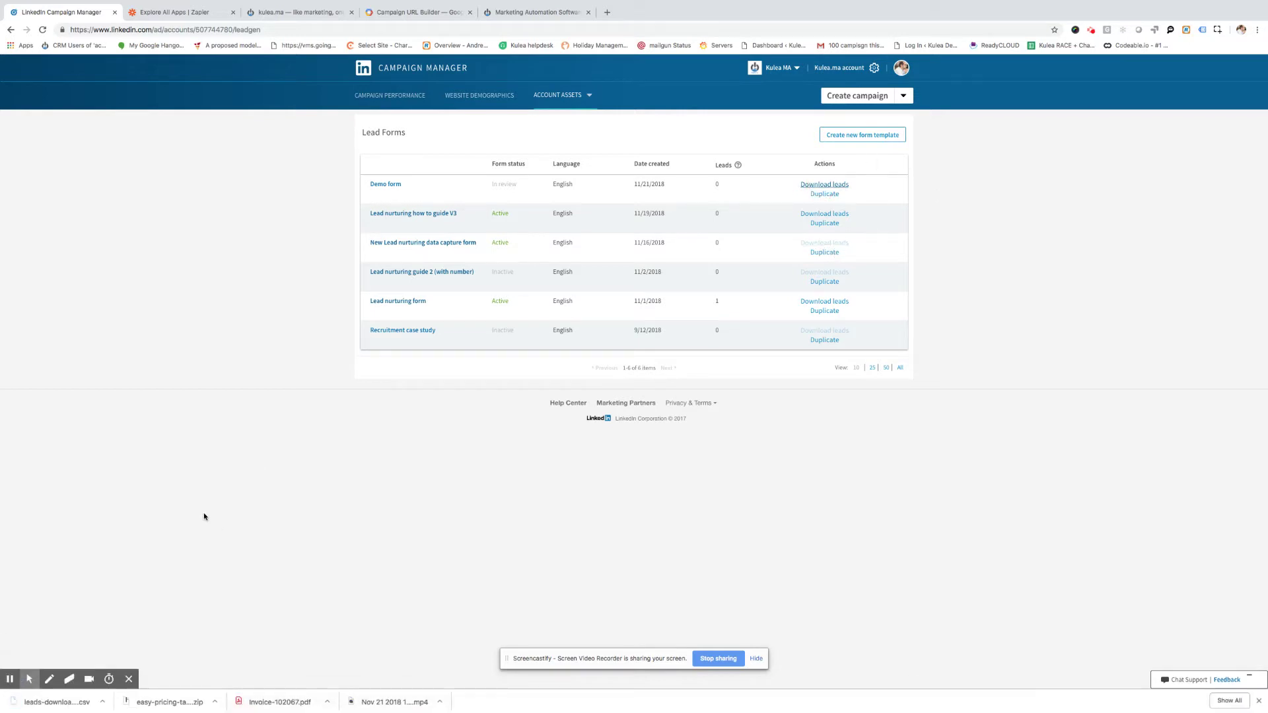
- Open the downloaded leads CSV in Numbers, widen its window to review the test lead's columns, and minimize it
left_click(65, 703)
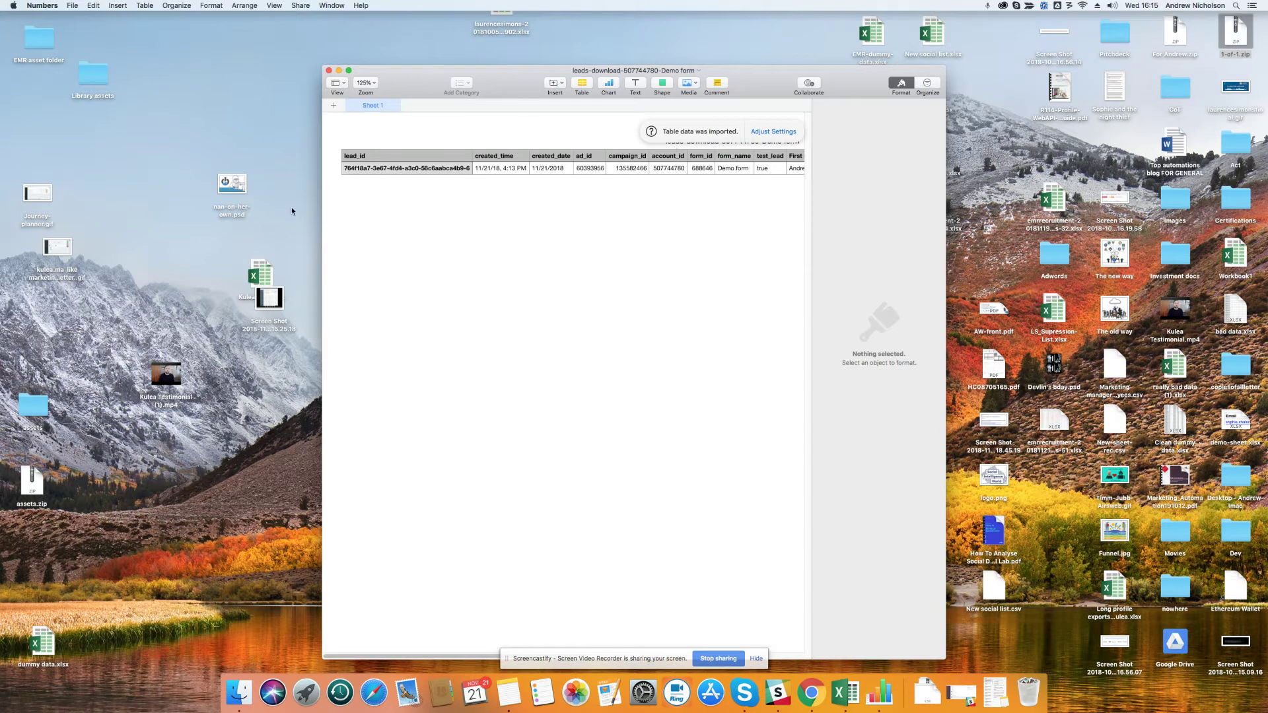
left_click_drag(323, 192, 74, 192)
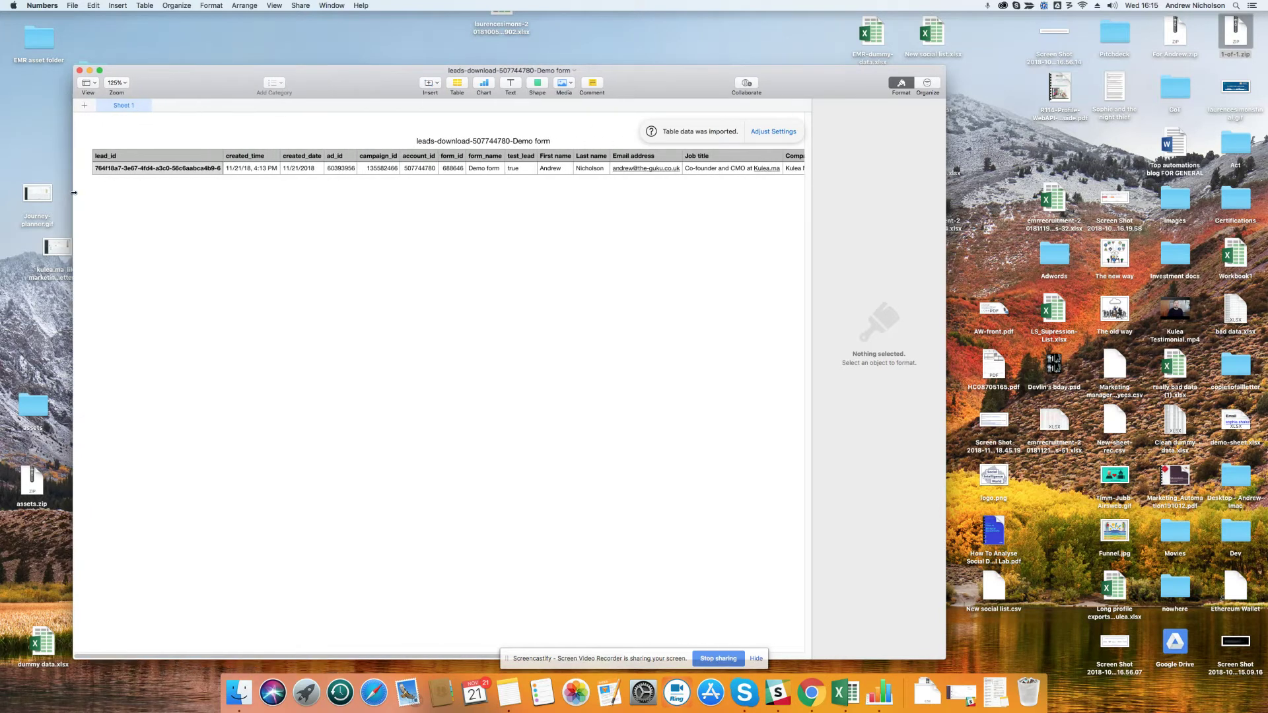
scroll(357, 660, "right", 2)
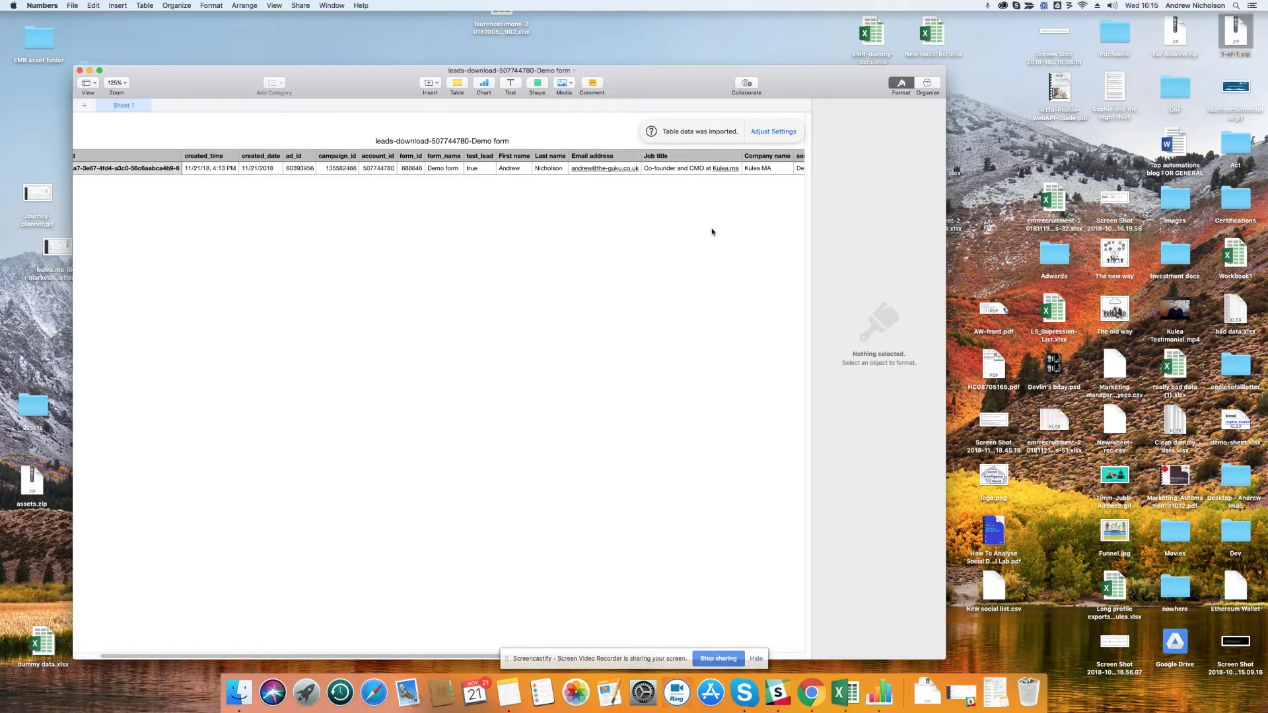
left_click_drag(367, 657, 289, 653)
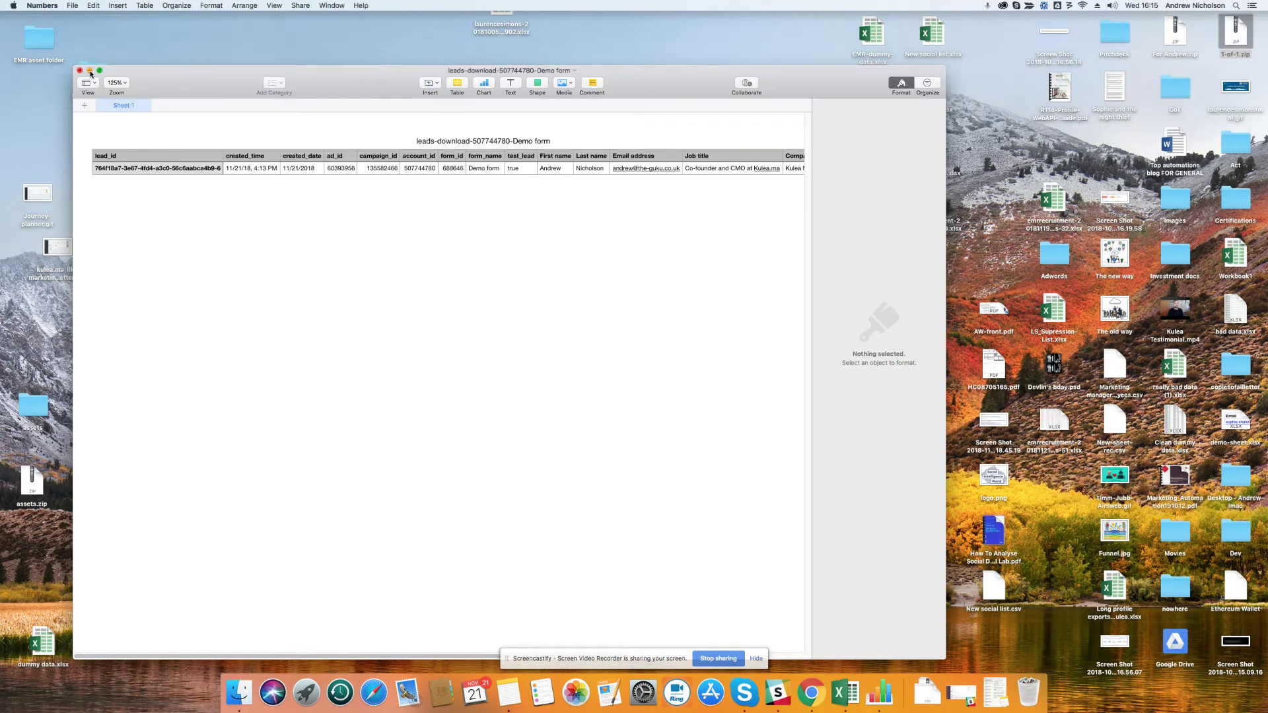
key("super+m")
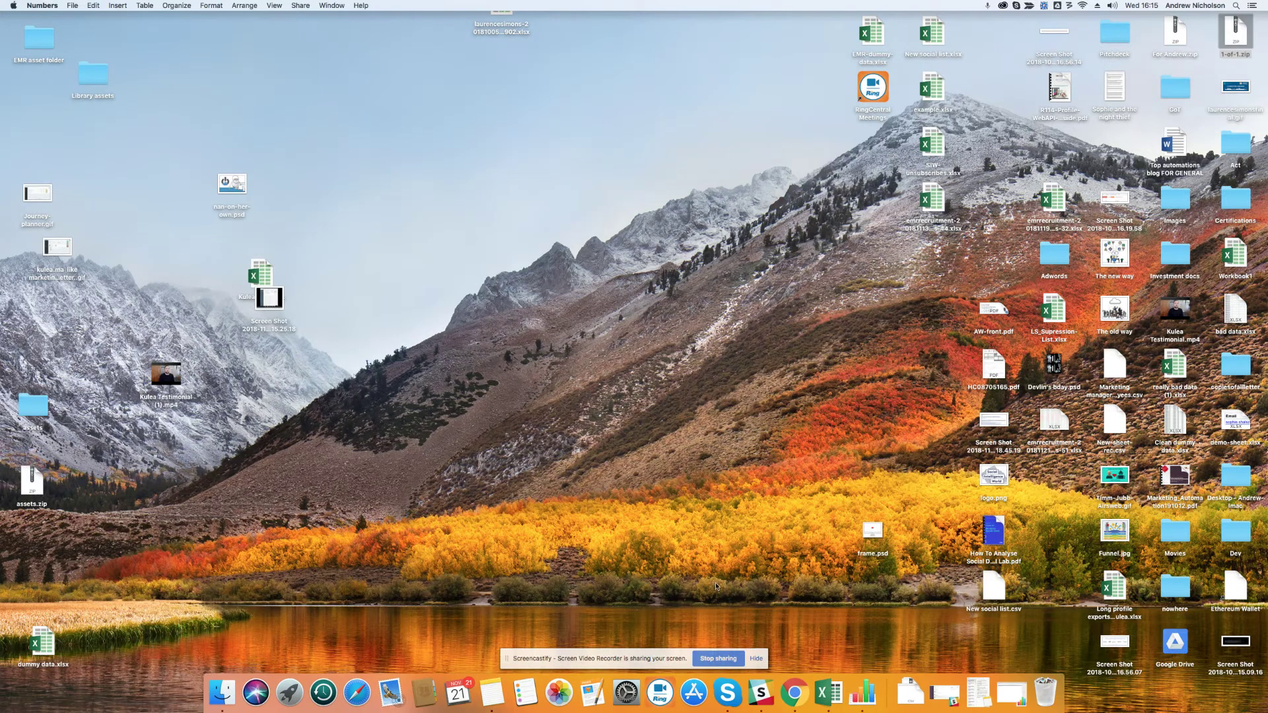
- Switch back to Chrome, go to Zapier and look through the existing Zaps in the Home folder
left_click(793, 694)
right_click(793, 693)
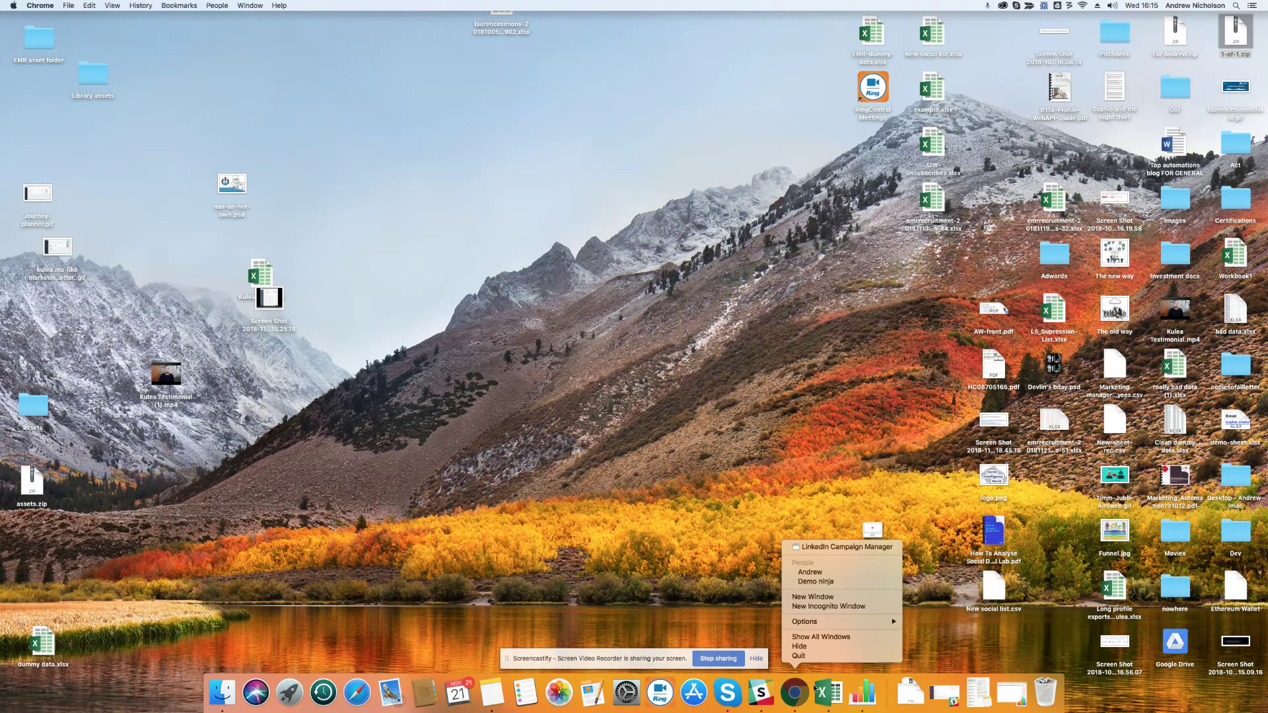
left_click(826, 577)
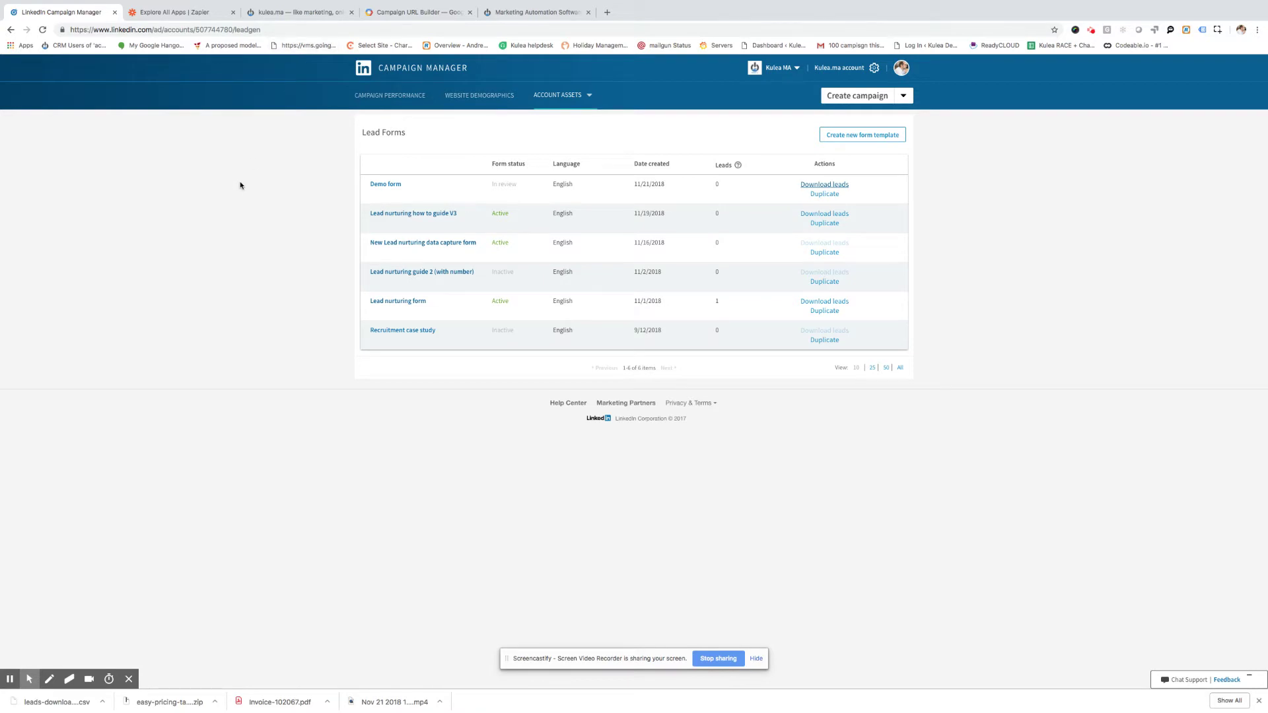
left_click(192, 13)
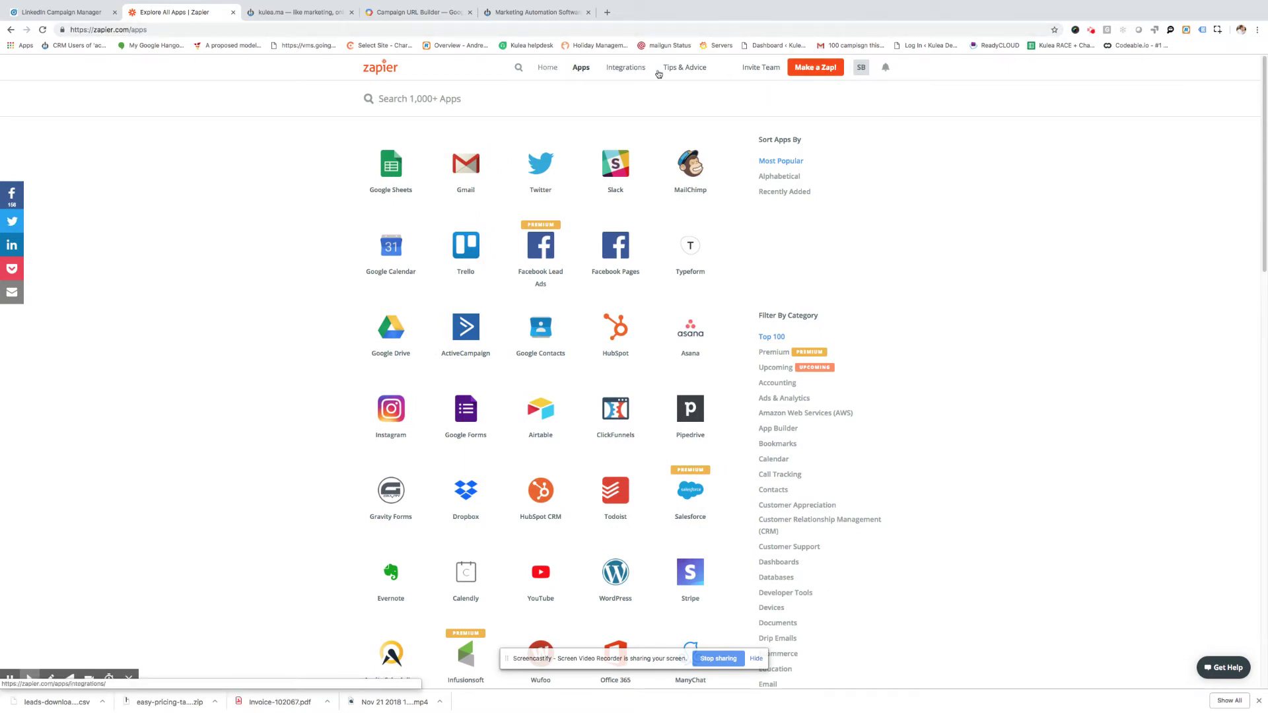
left_click(547, 68)
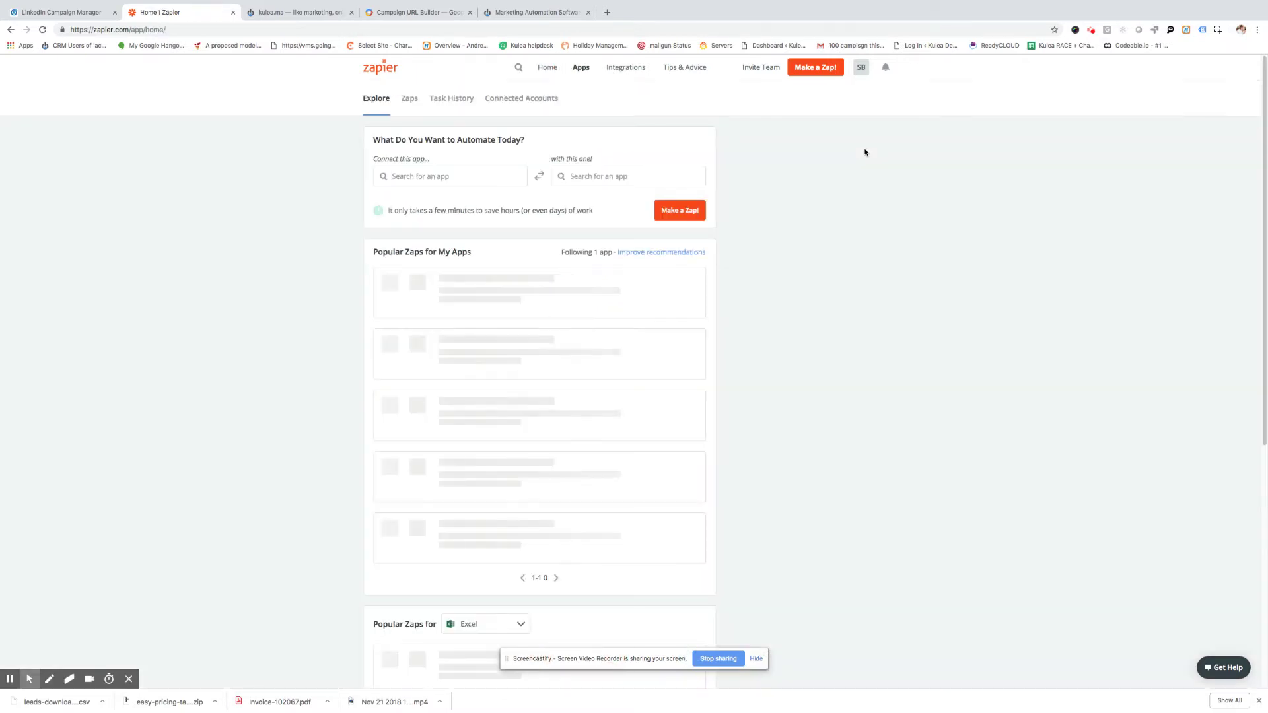
left_click(409, 99)
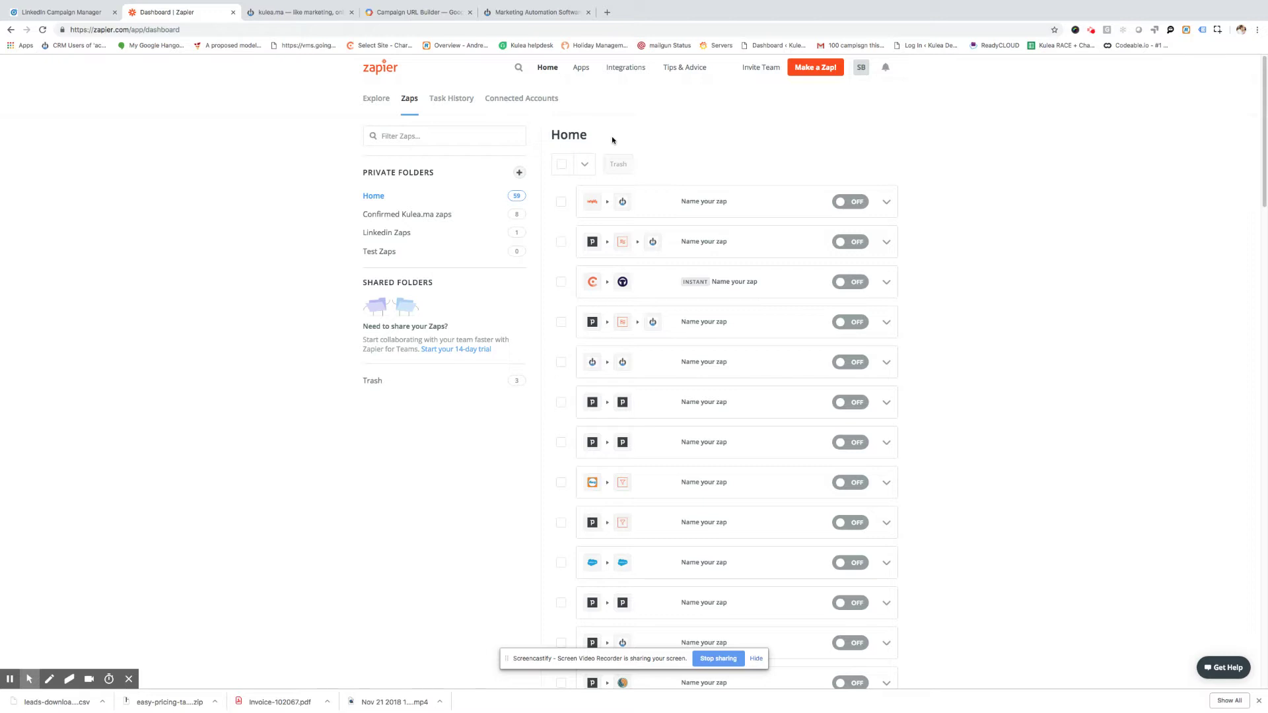
scroll(644, 284, "down", 15)
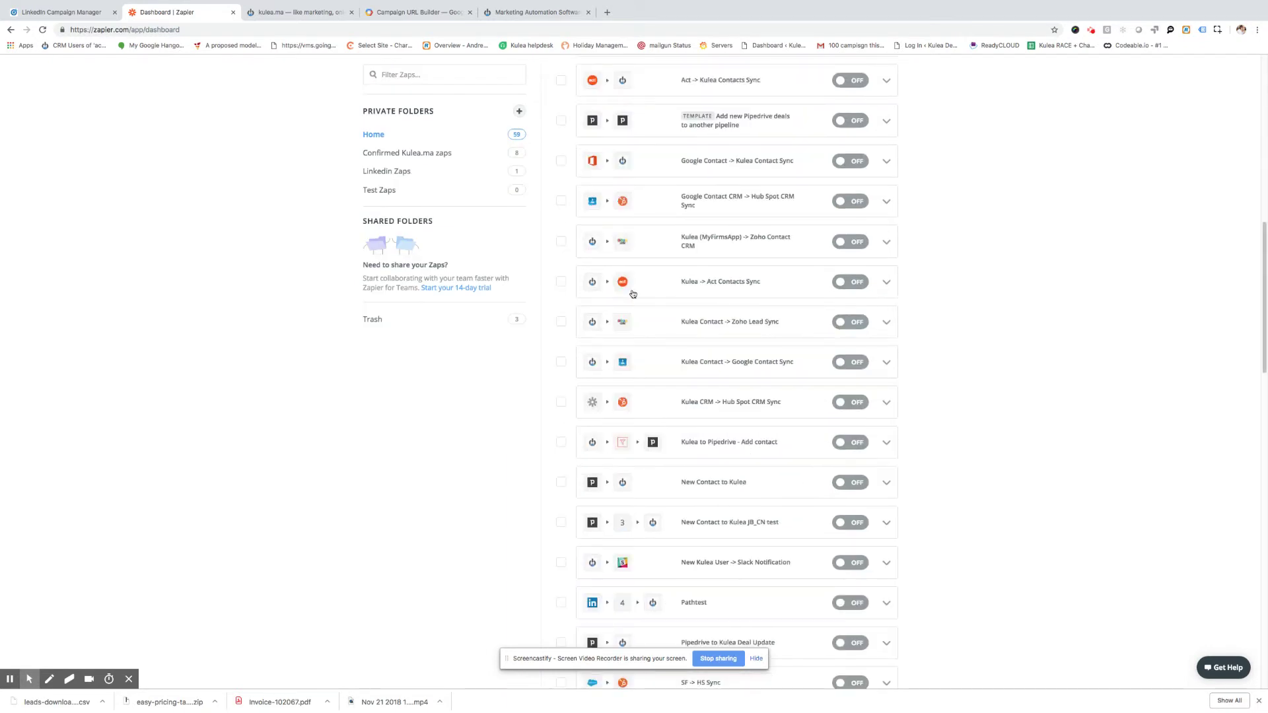
scroll(722, 370, "up", 15)
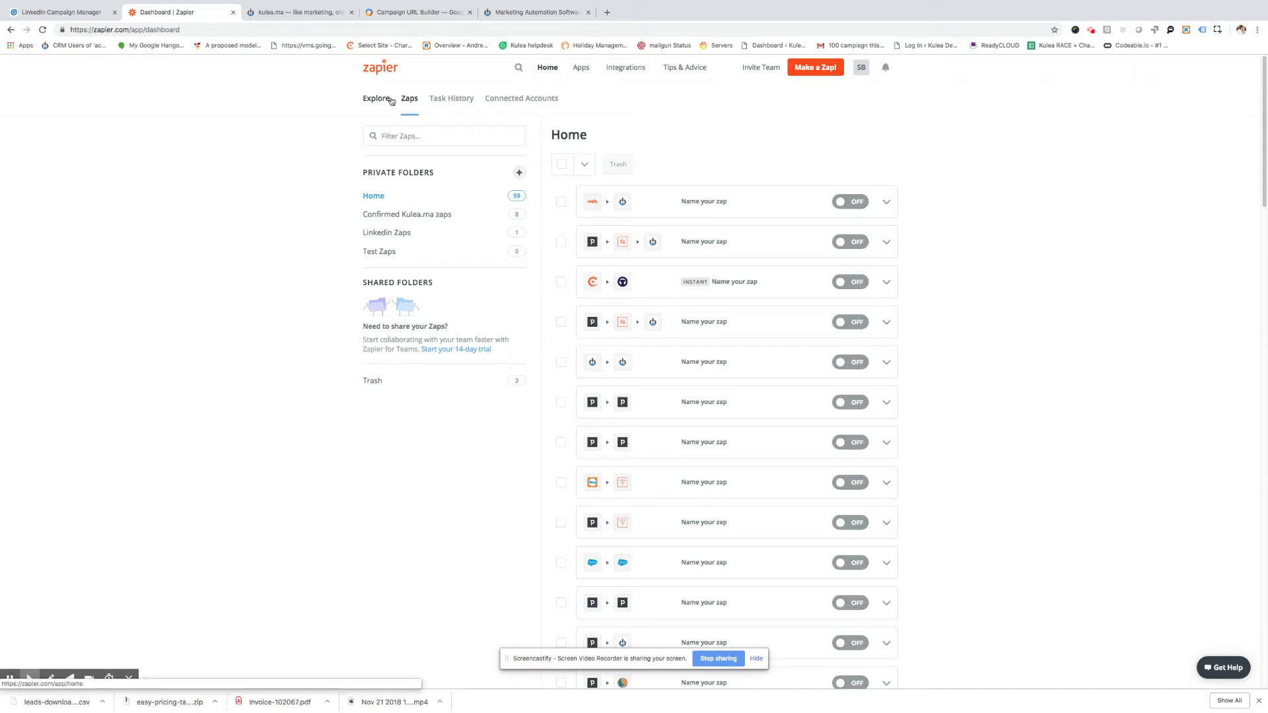
- Create a new Zap triggered by New Form Response in LinkedIn Lead Gen Forms
left_click(843, 69)
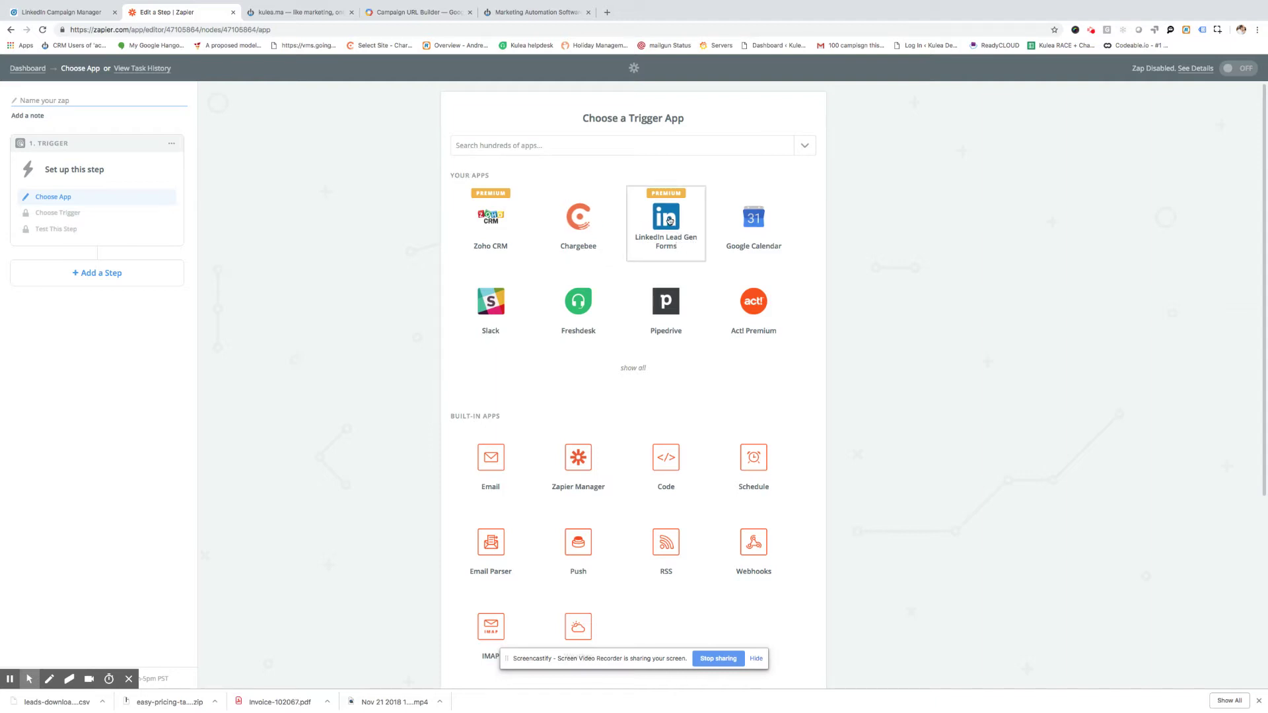
left_click(609, 148)
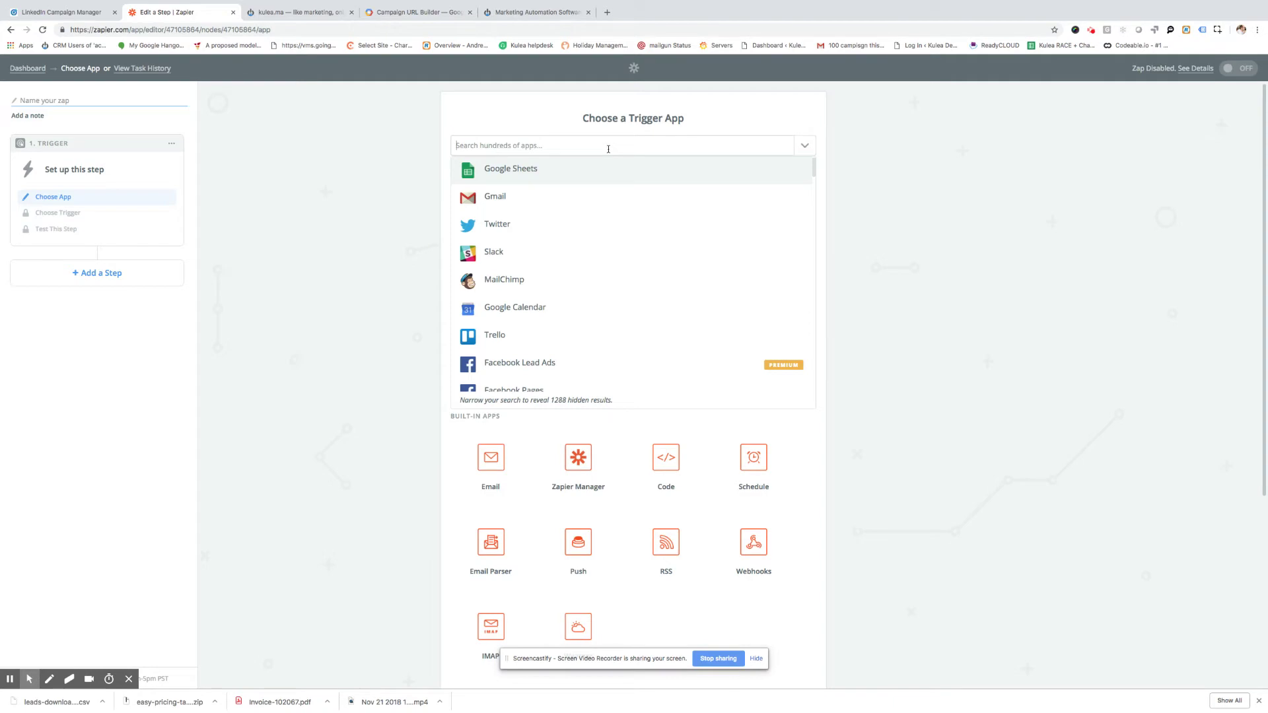
type("linkedin")
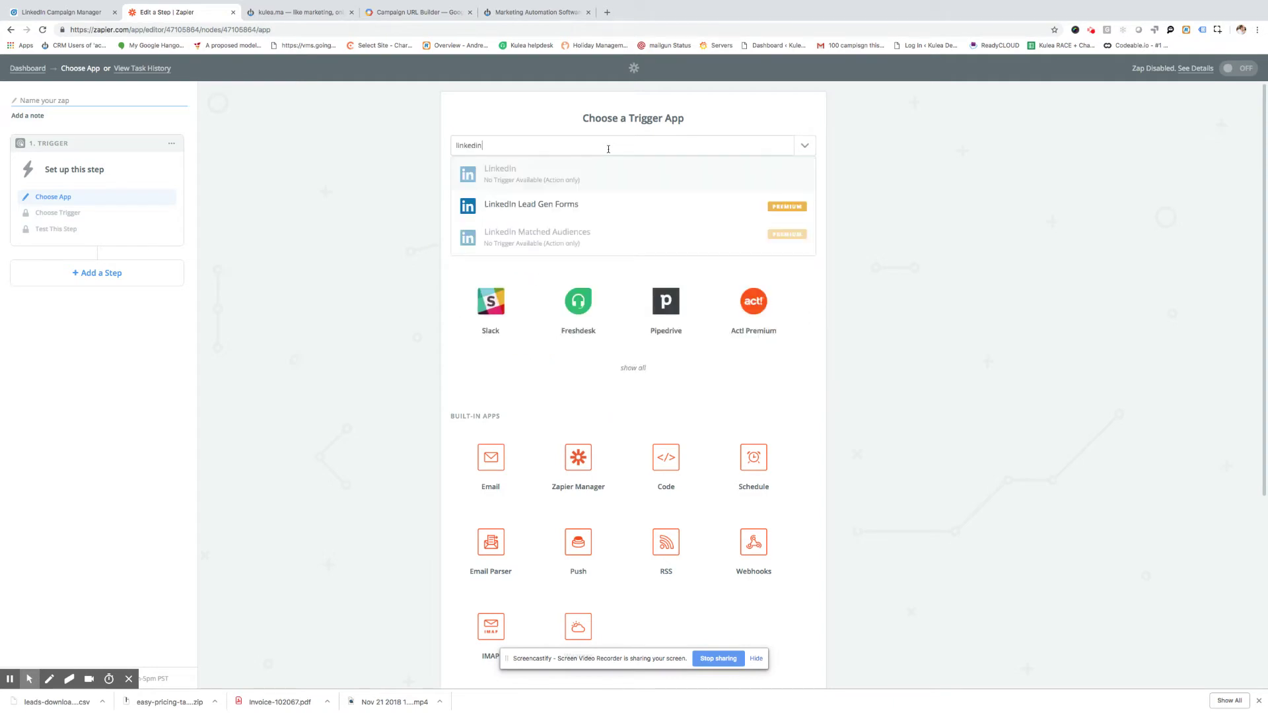
left_click(547, 210)
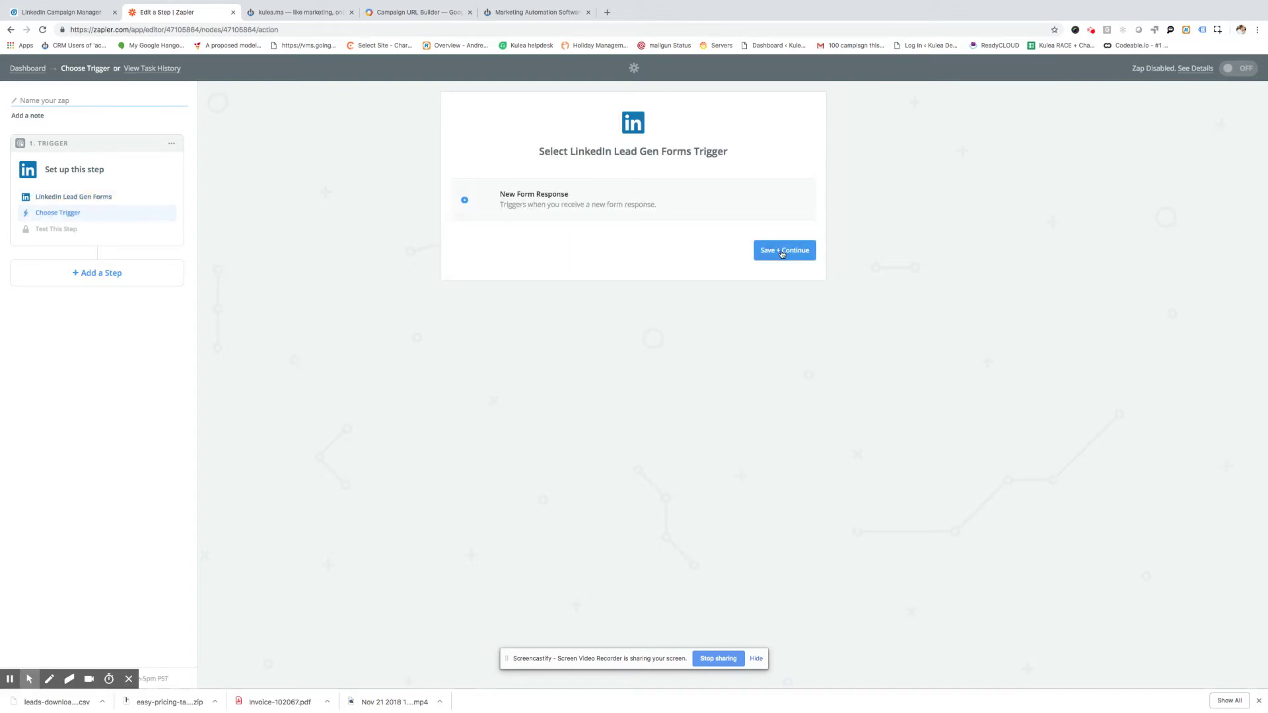
left_click(782, 252)
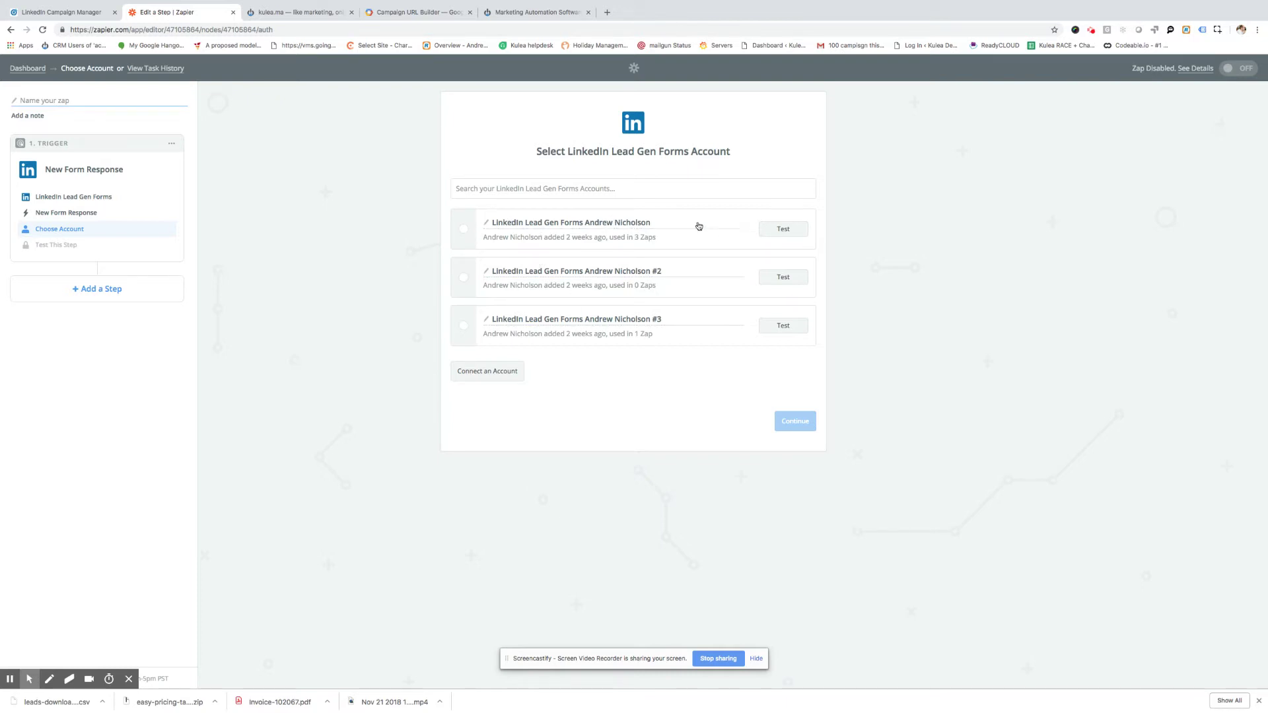
- Choose the first connected LinkedIn Lead Gen Forms account for the trigger, test its connection and save it
left_click(464, 229)
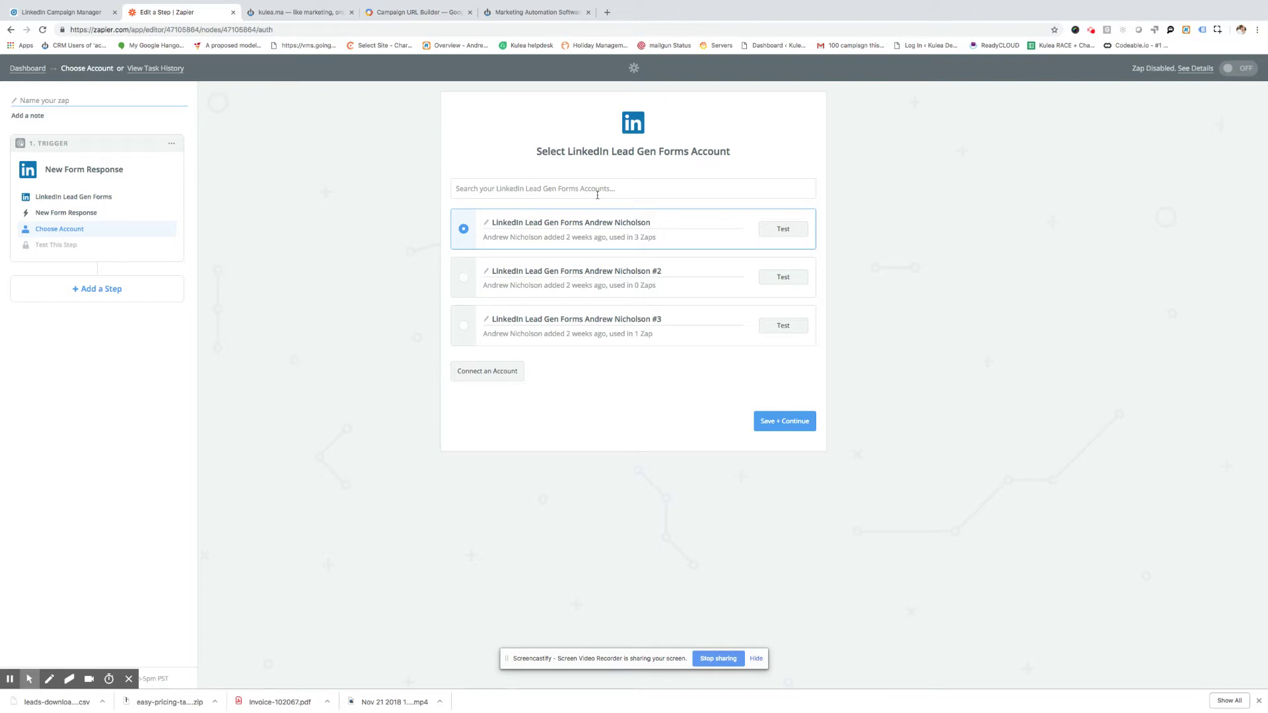
left_click(792, 228)
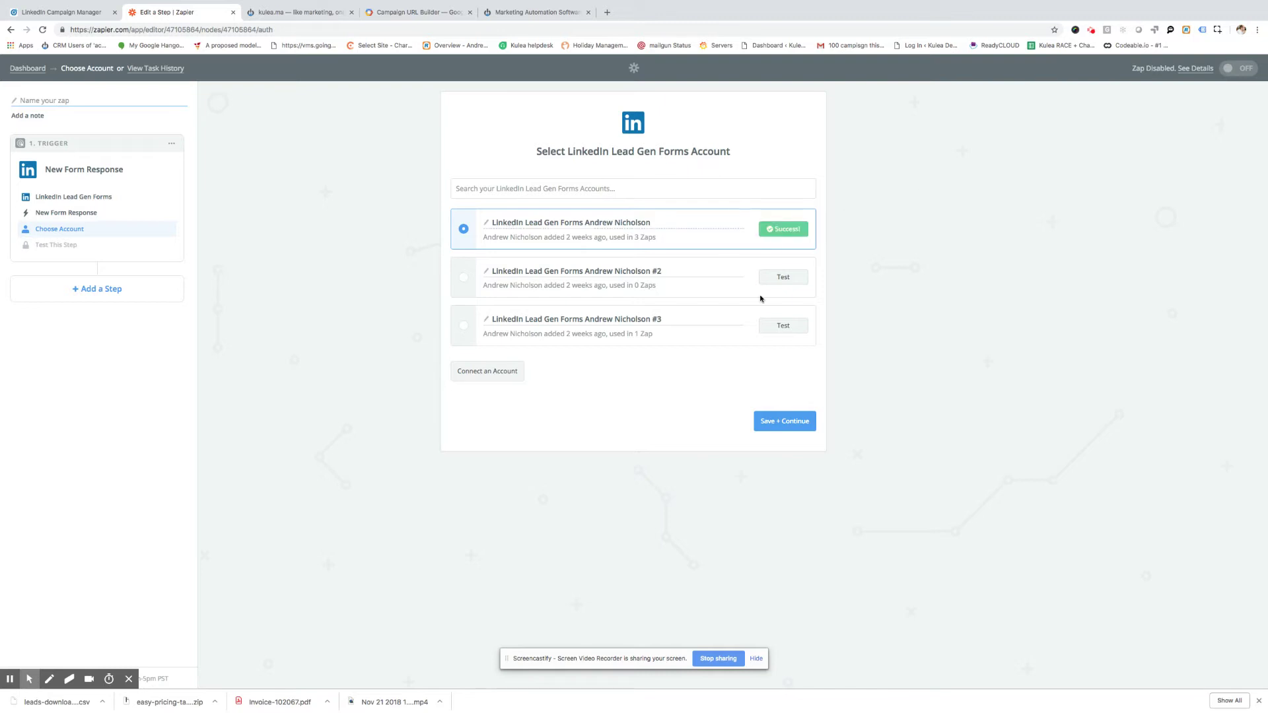
left_click(781, 423)
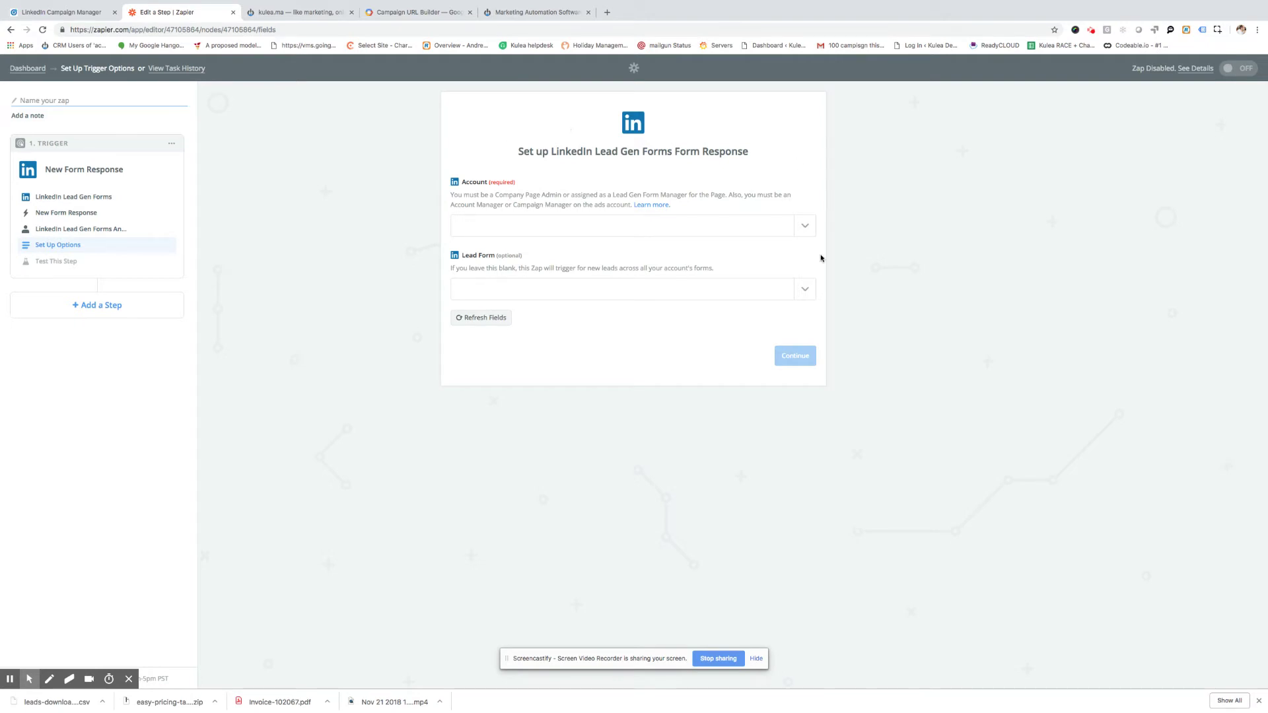
- Set the trigger's account to Kulea.ma account and its lead form to Demo form, and continue to the sample
left_click(805, 227)
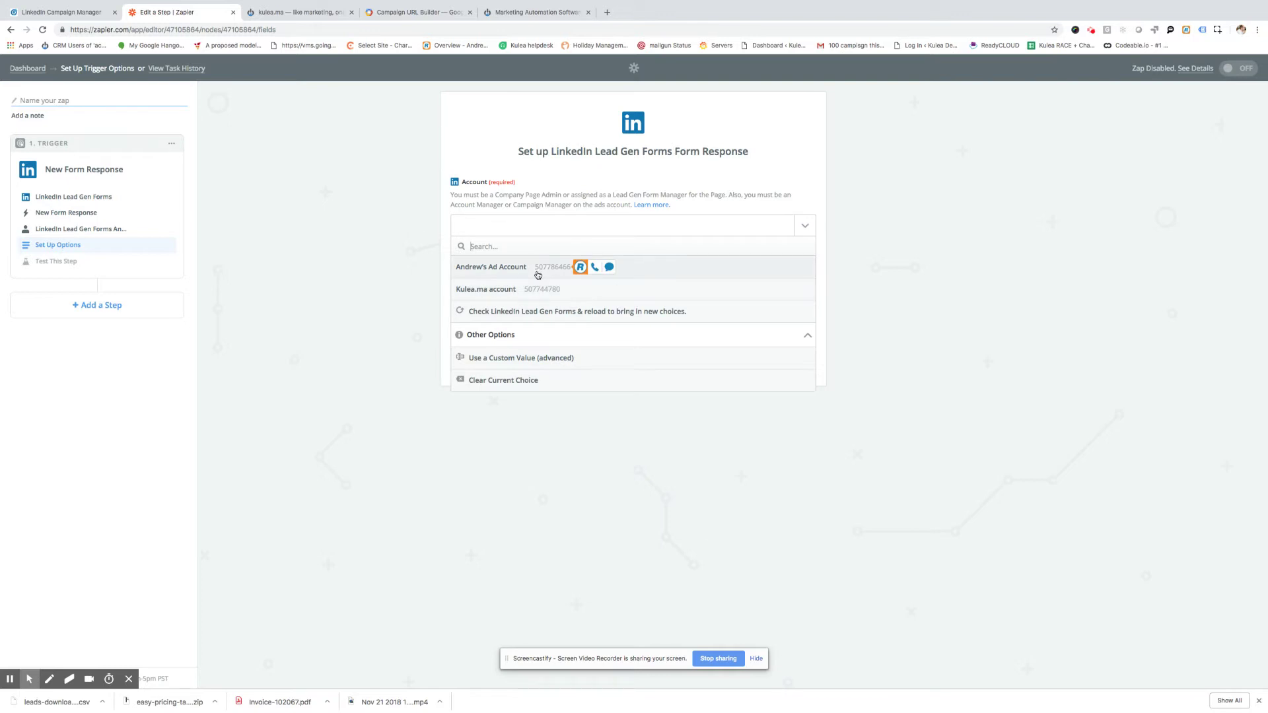
left_click(503, 291)
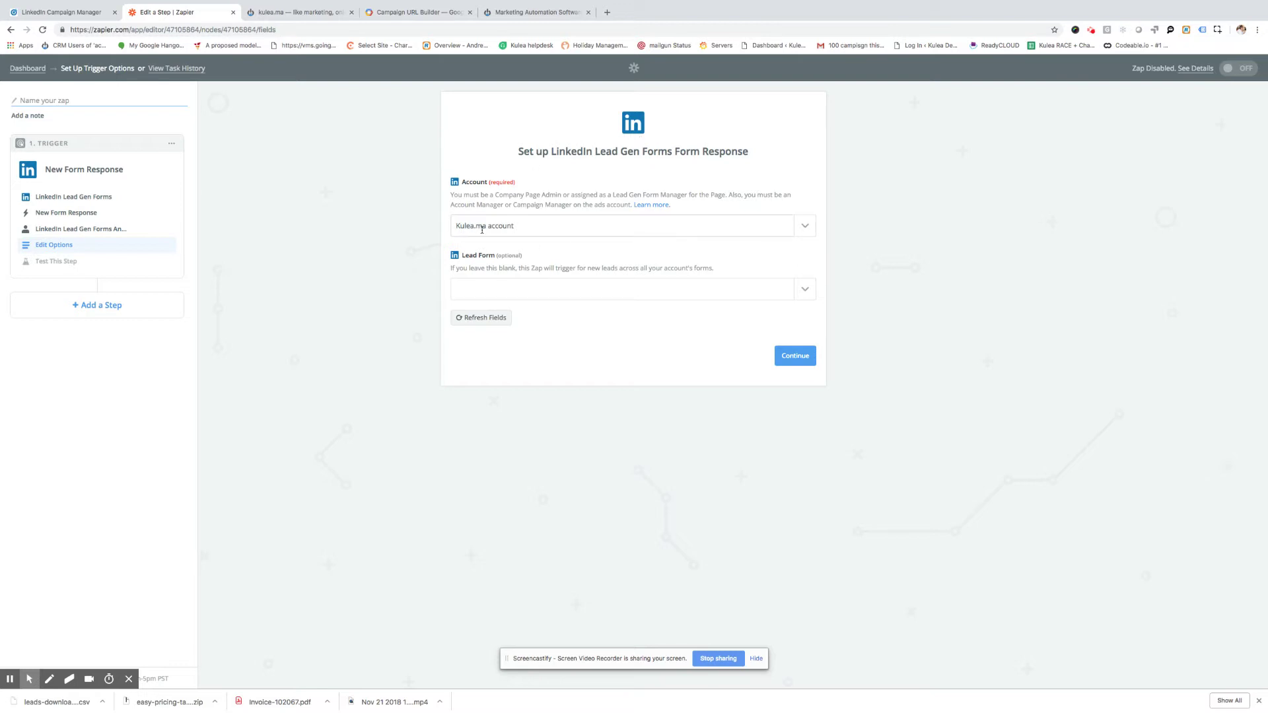
left_click(807, 297)
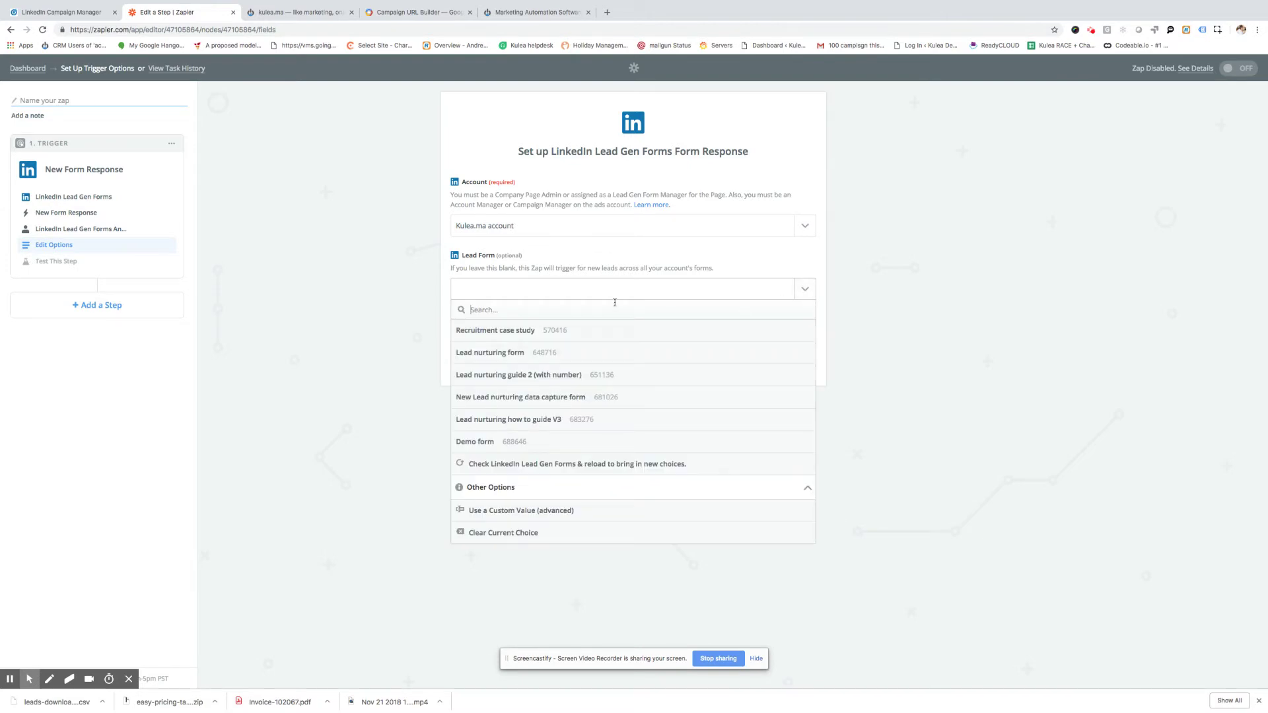
left_click(485, 443)
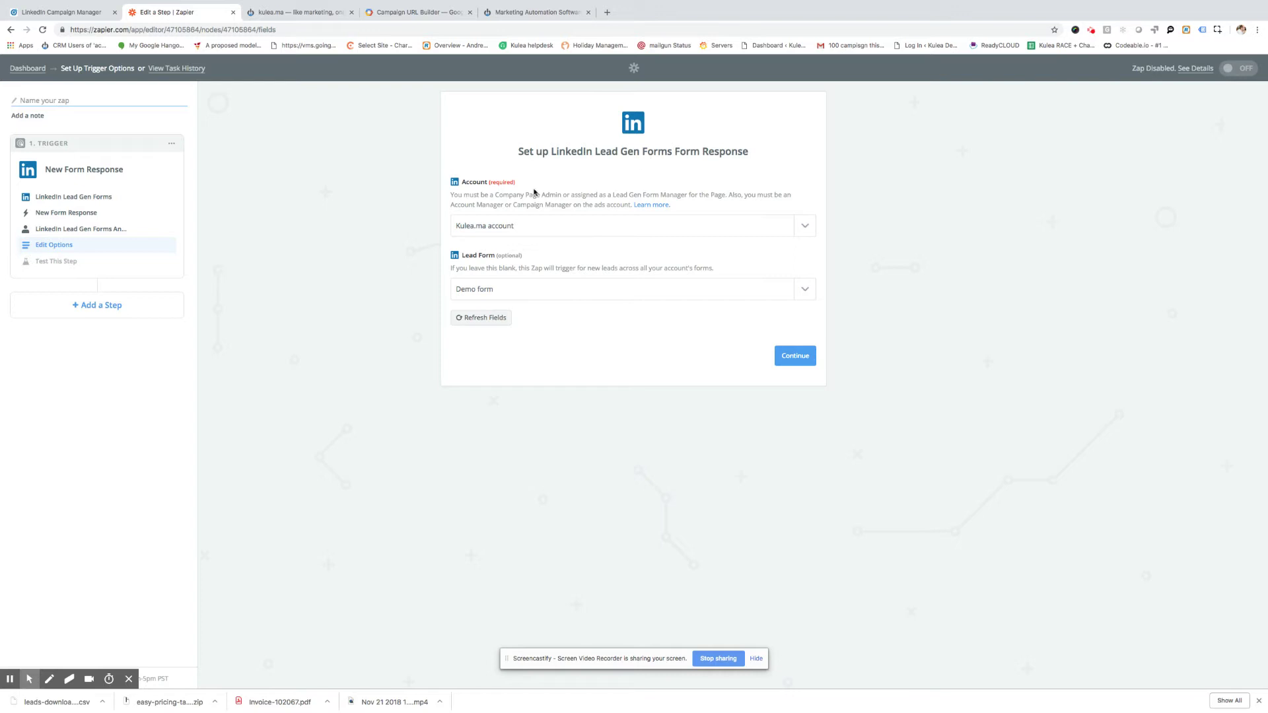
left_click(796, 358)
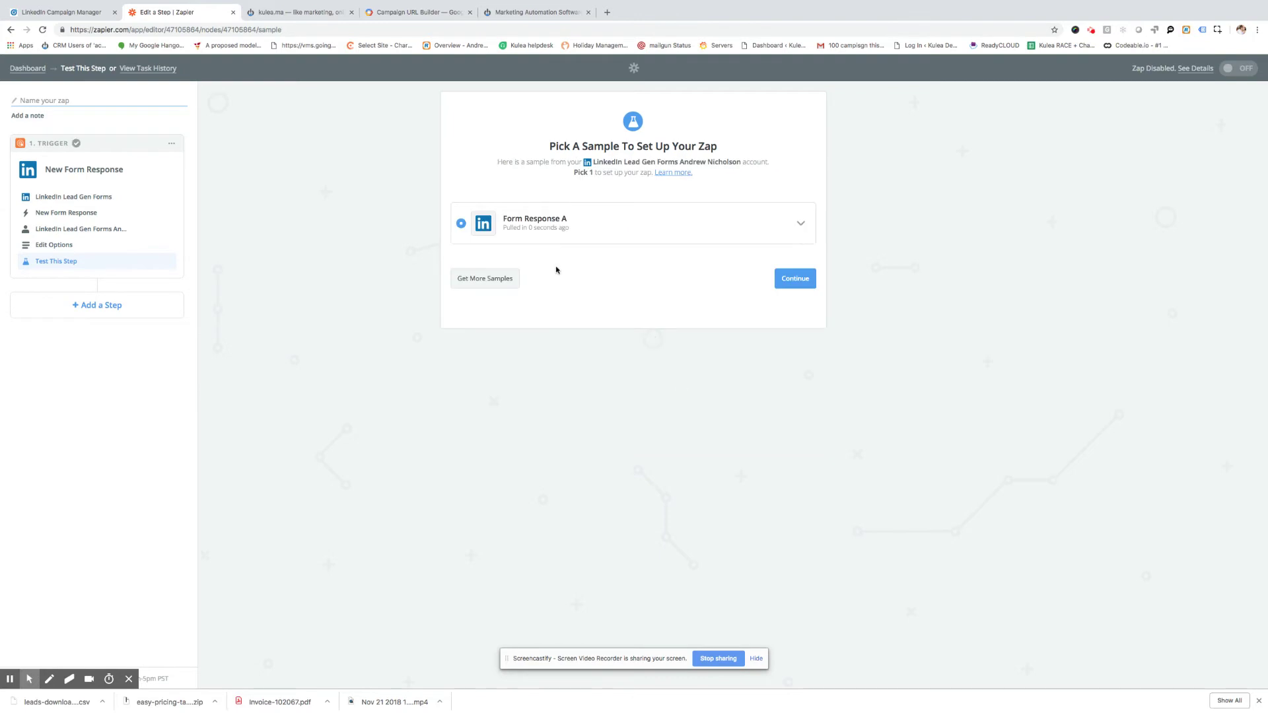
- Examine the ad, campaign and question data in the Form Response A sample, and continue with that sample
left_click(801, 226)
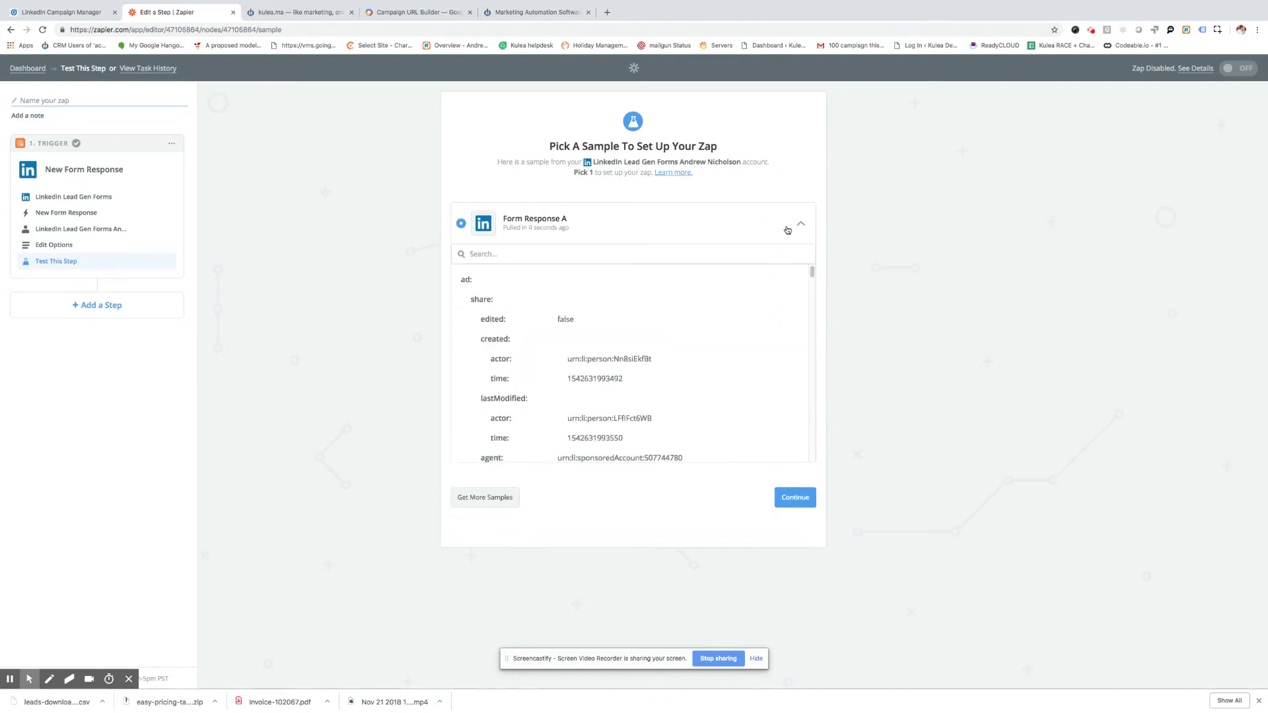
scroll(677, 348, "down", 3)
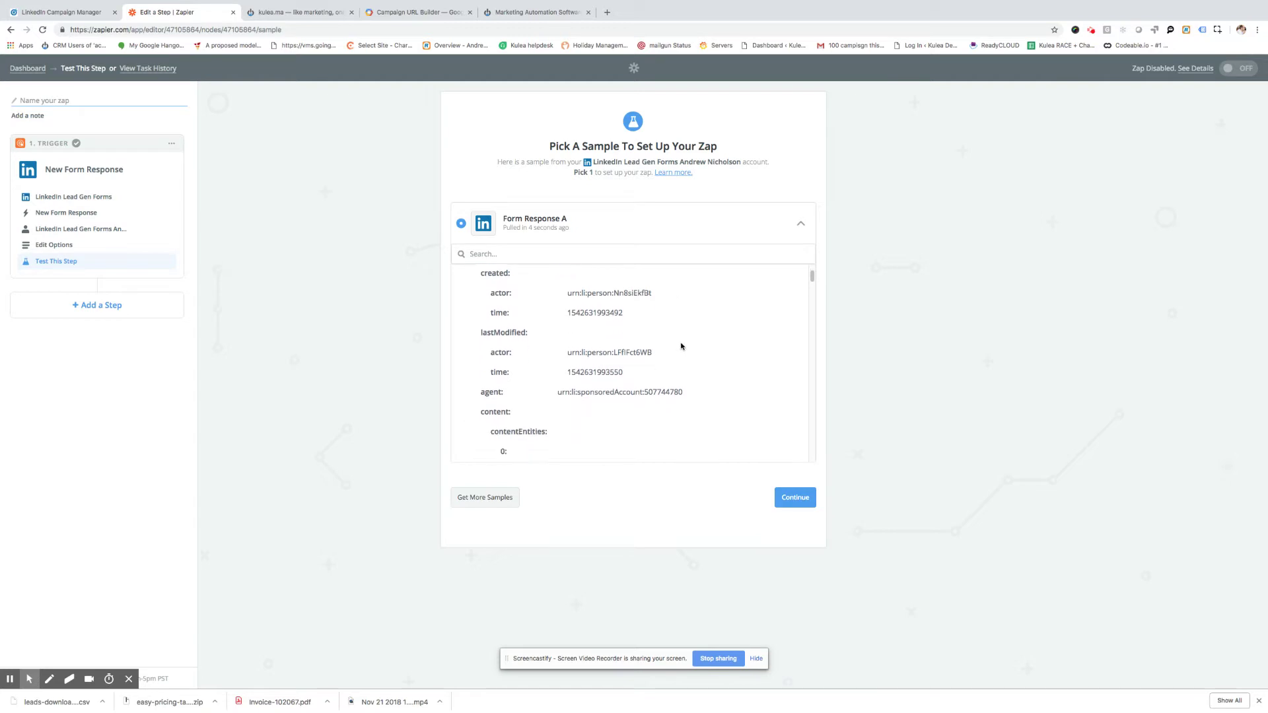
scroll(682, 346, "down", 3)
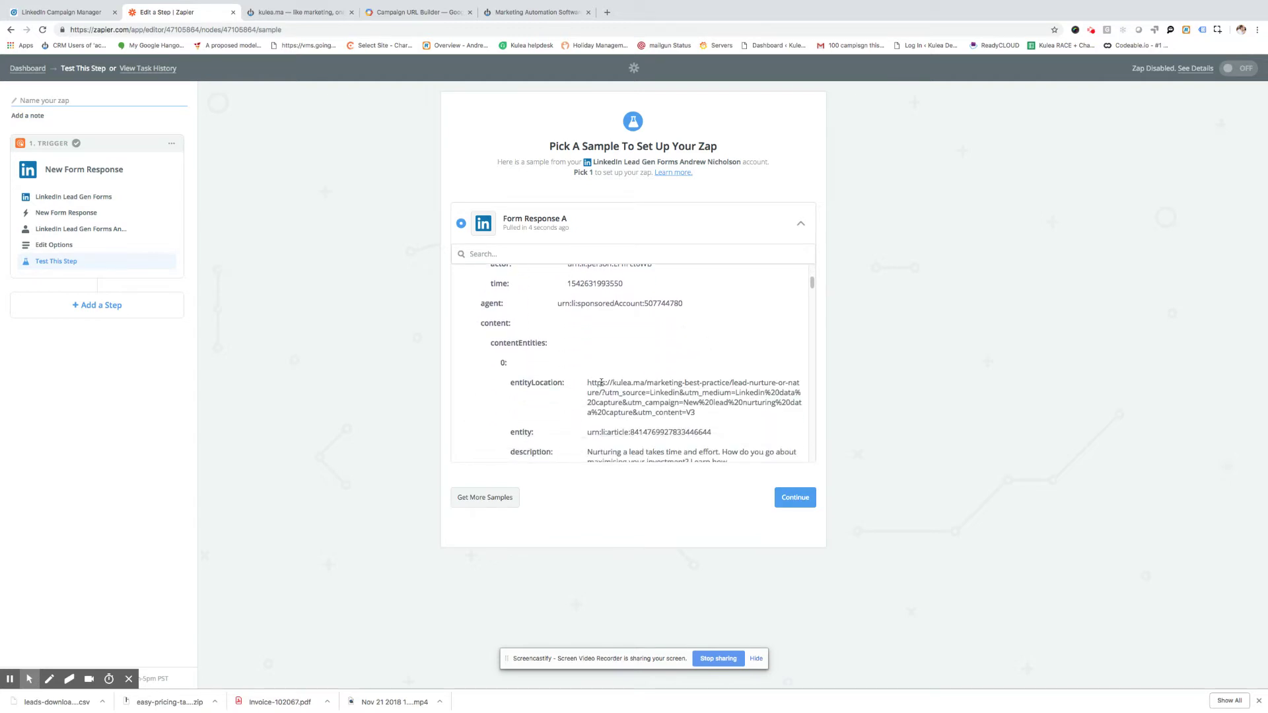
scroll(692, 324, "down", 2)
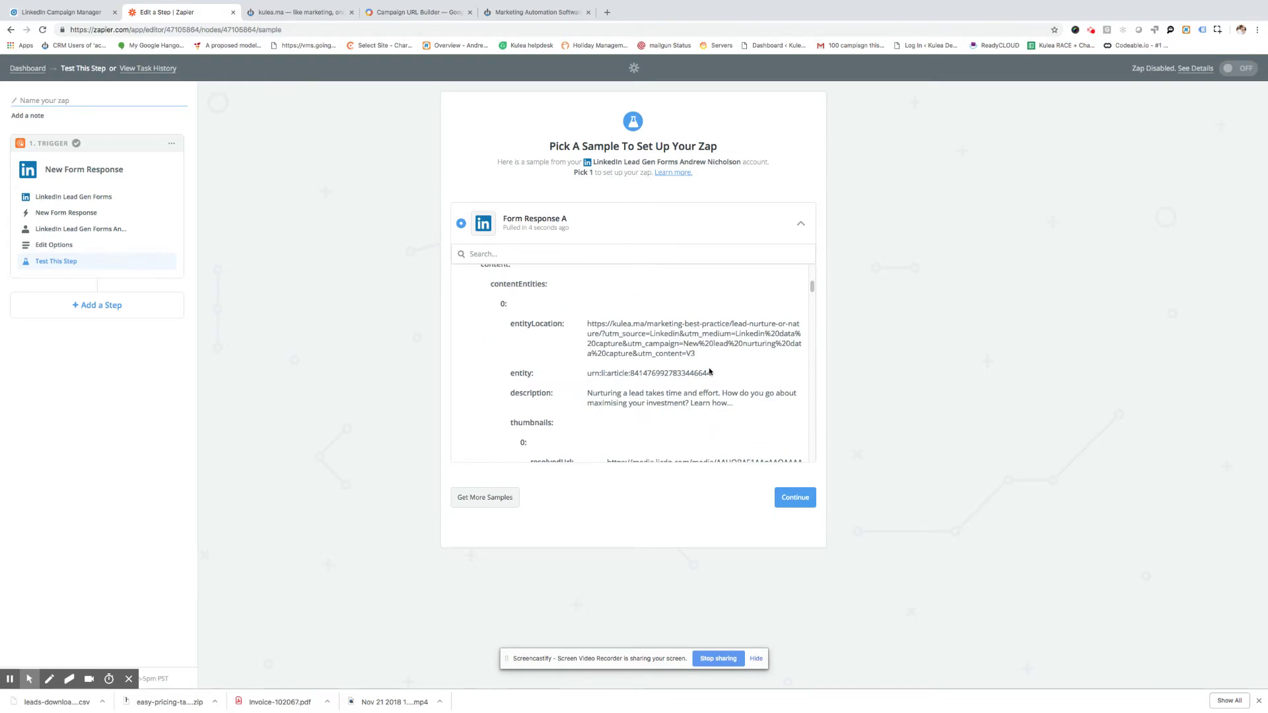
scroll(676, 342, "down", 5)
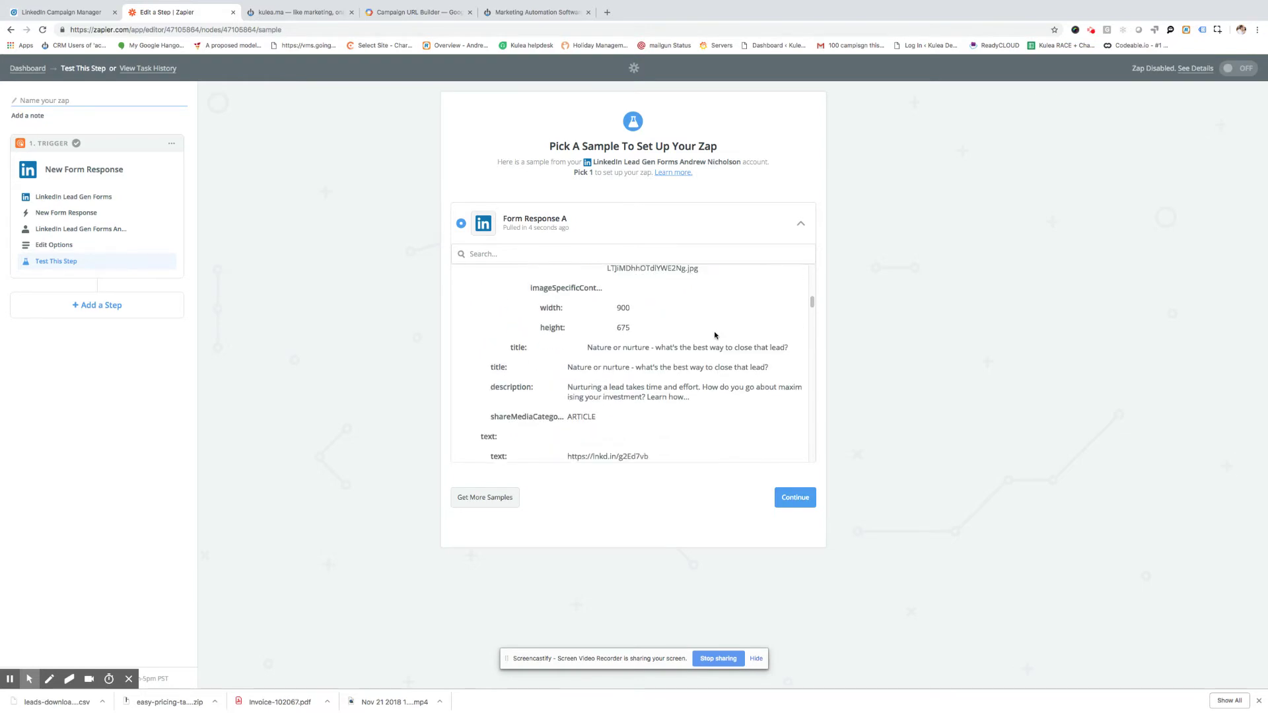
scroll(715, 336, "down", 1)
scroll(676, 357, "down", 8)
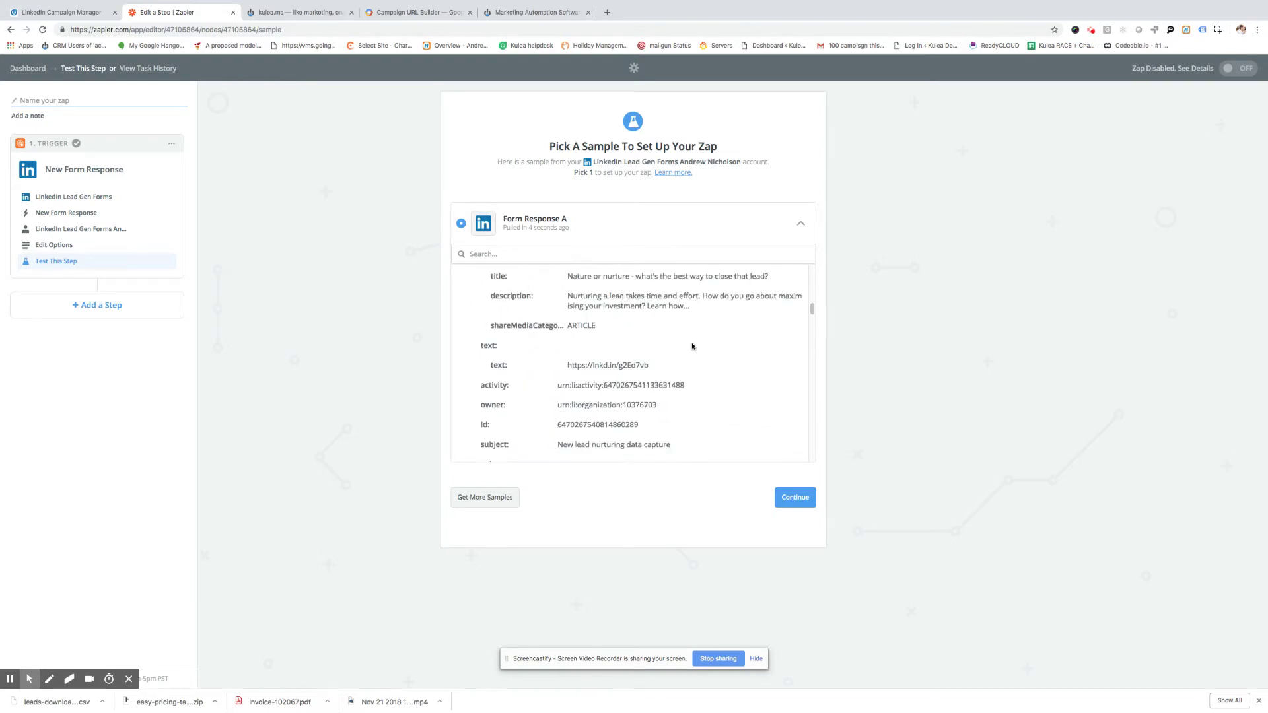
scroll(688, 345, "down", 10)
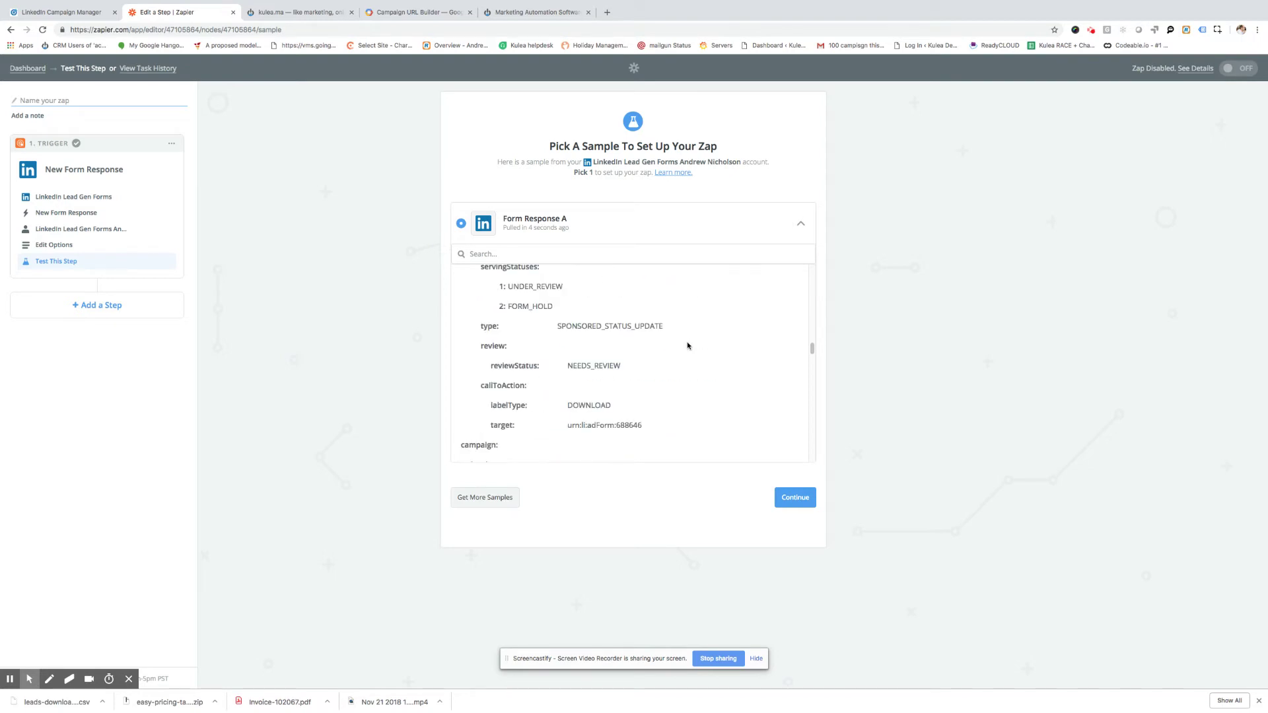
scroll(686, 346, "down", 10)
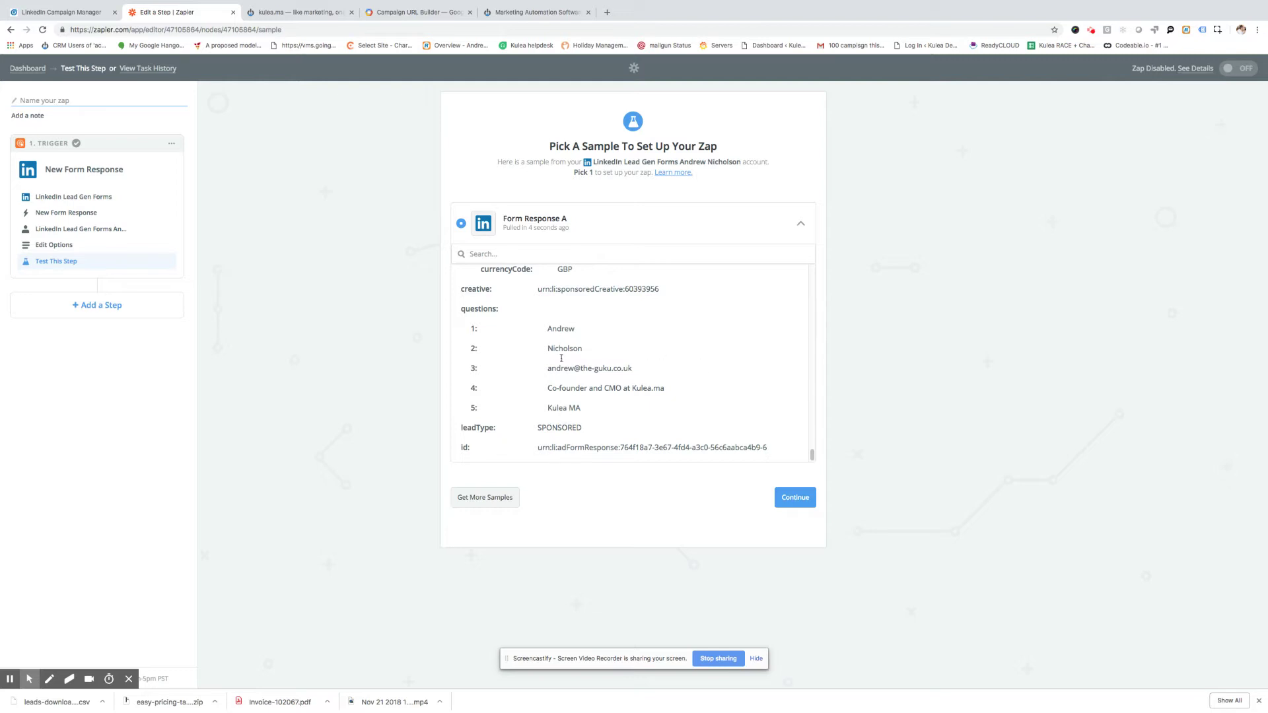
left_click(802, 503)
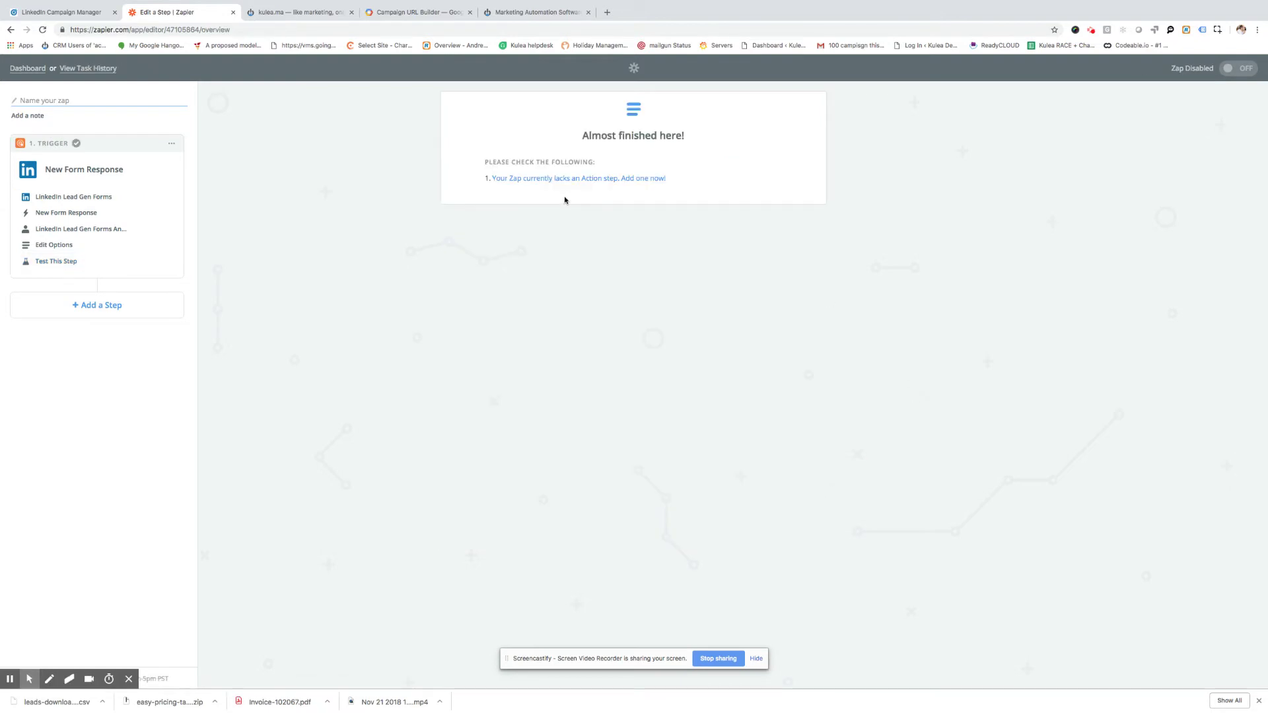
- Add a Kulea action with Create New Contact to the Zap, using the Kulea.prod account
left_click(607, 181)
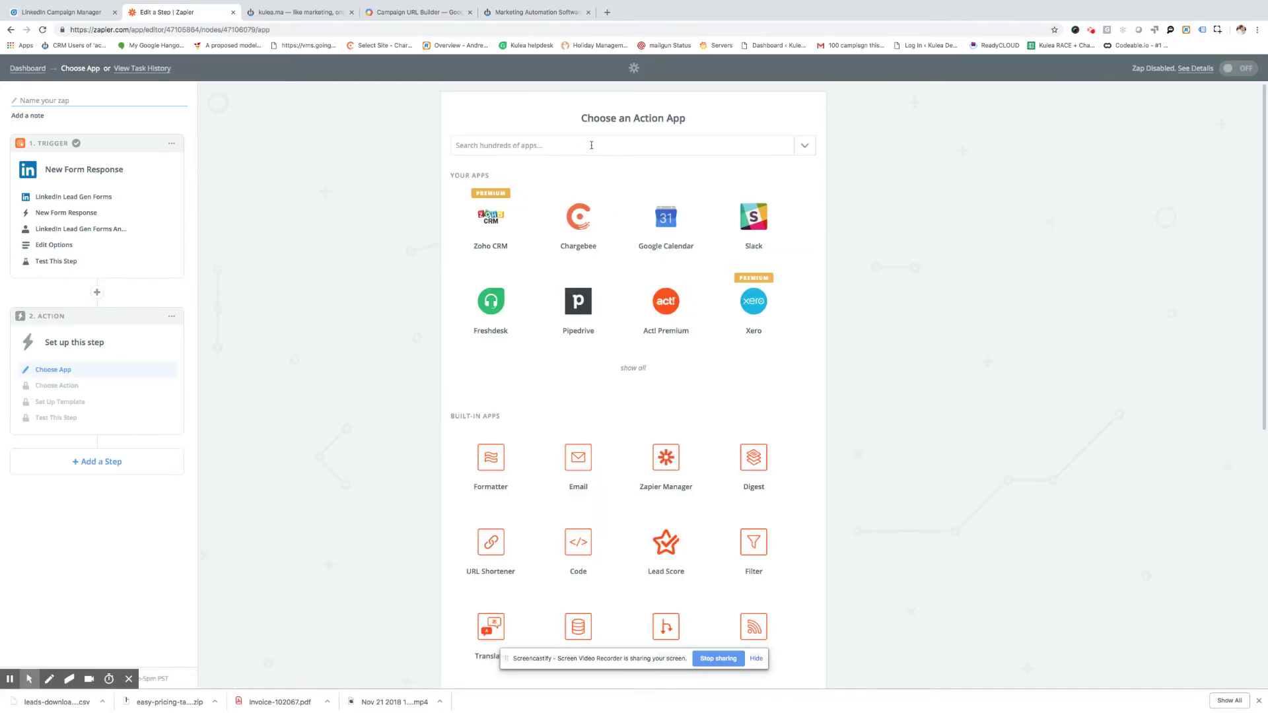
left_click(592, 145)
type("kulea")
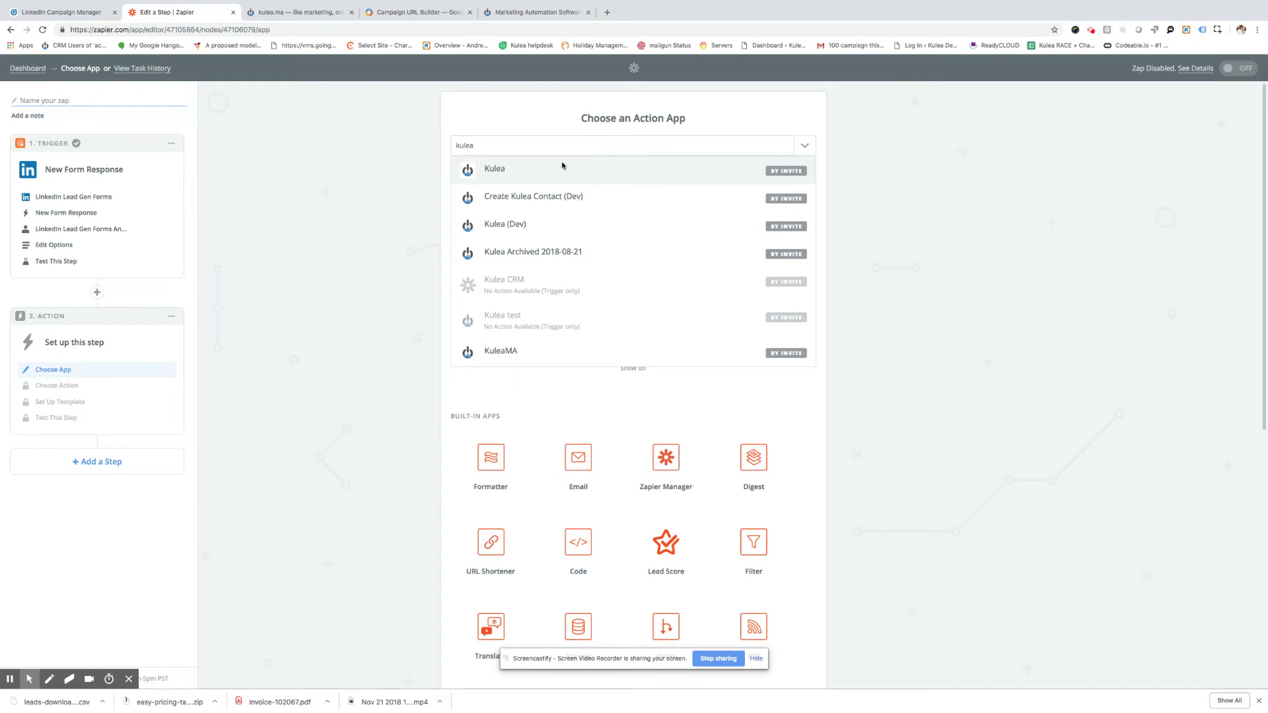
left_click(505, 173)
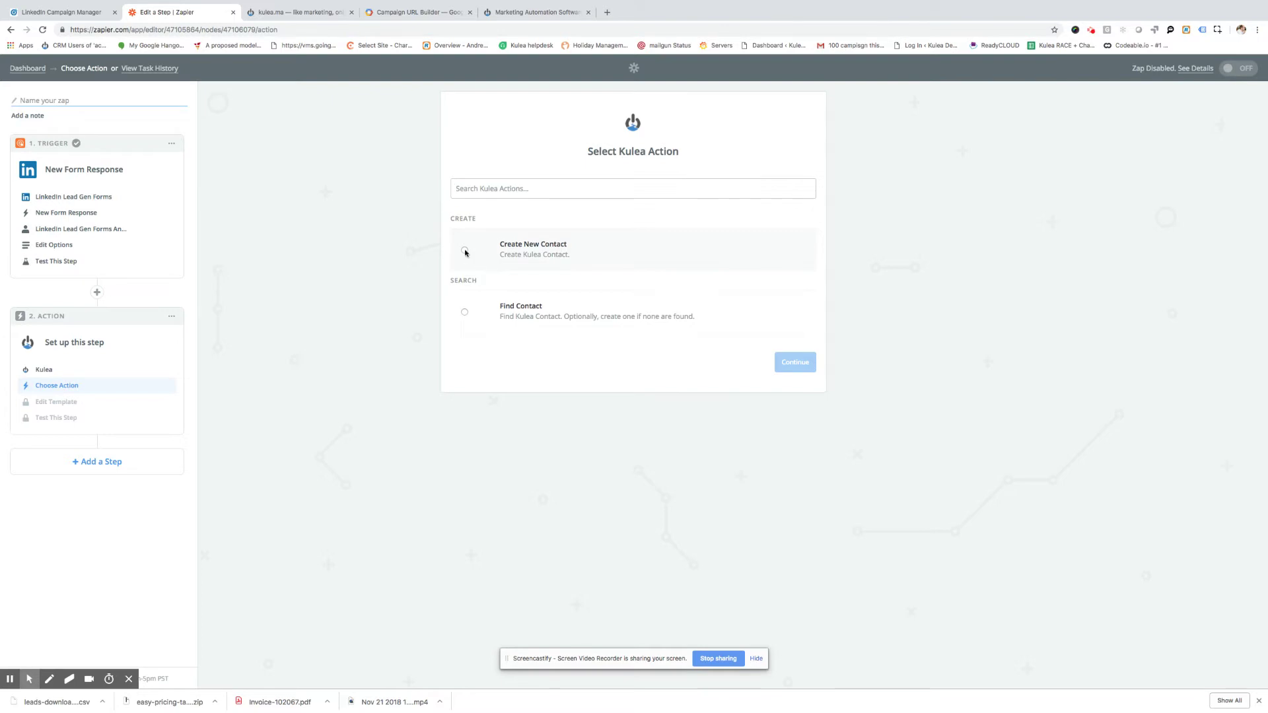
left_click(465, 251)
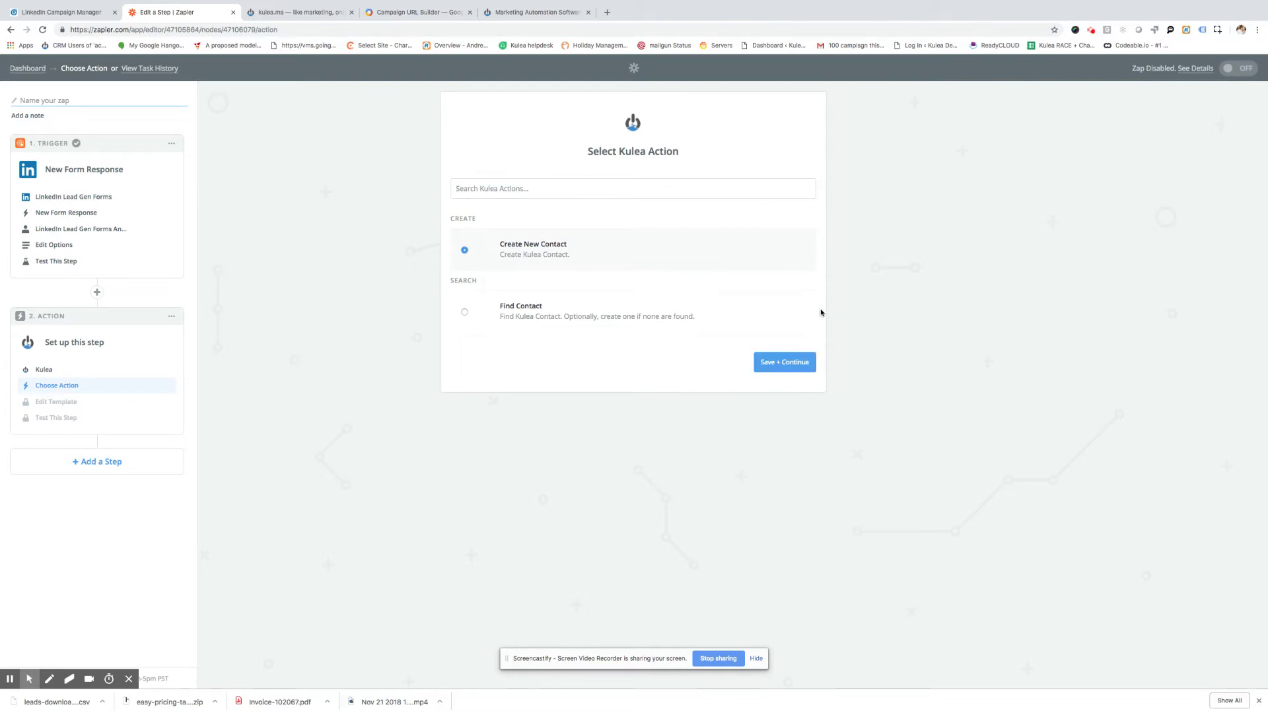
left_click(786, 360)
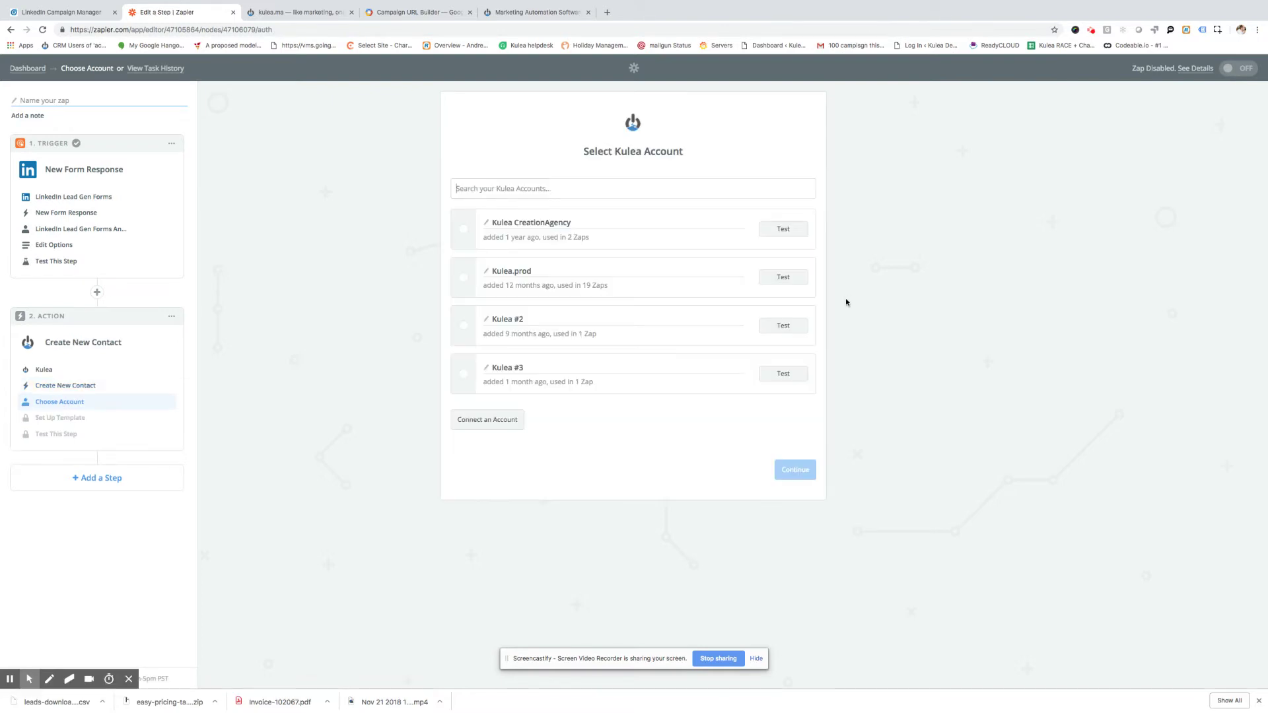
left_click(463, 277)
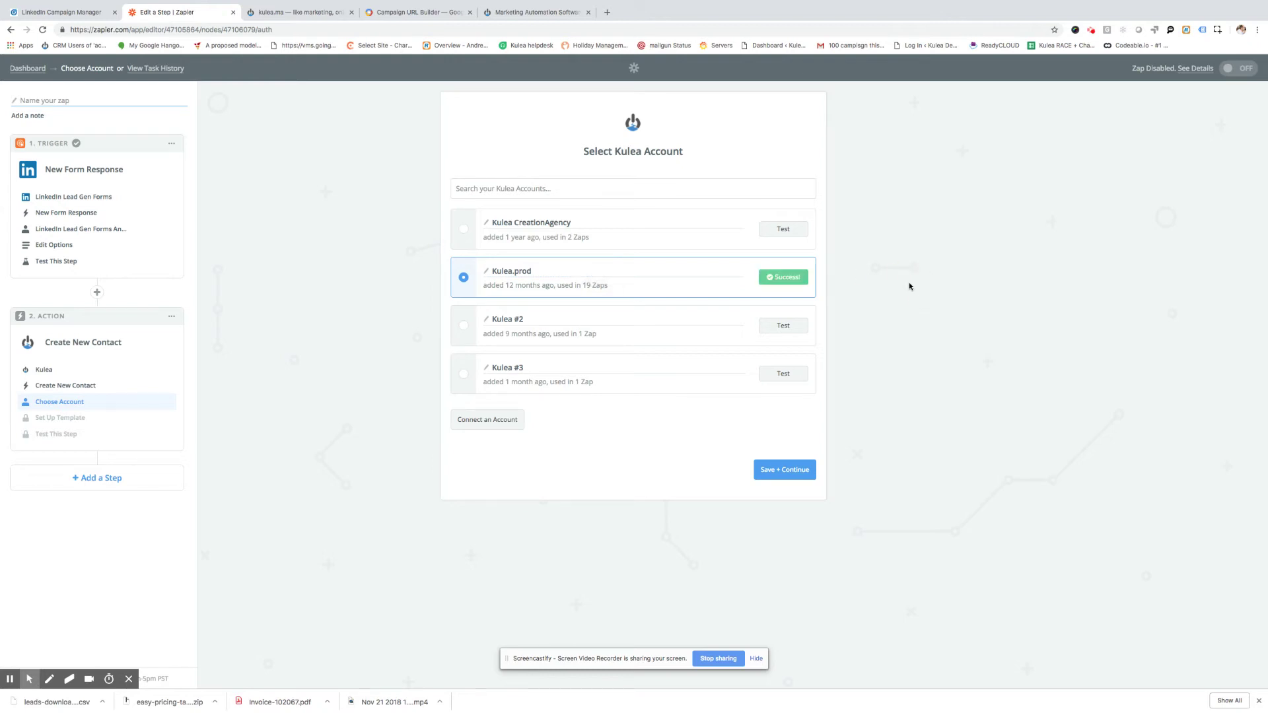
left_click(793, 476)
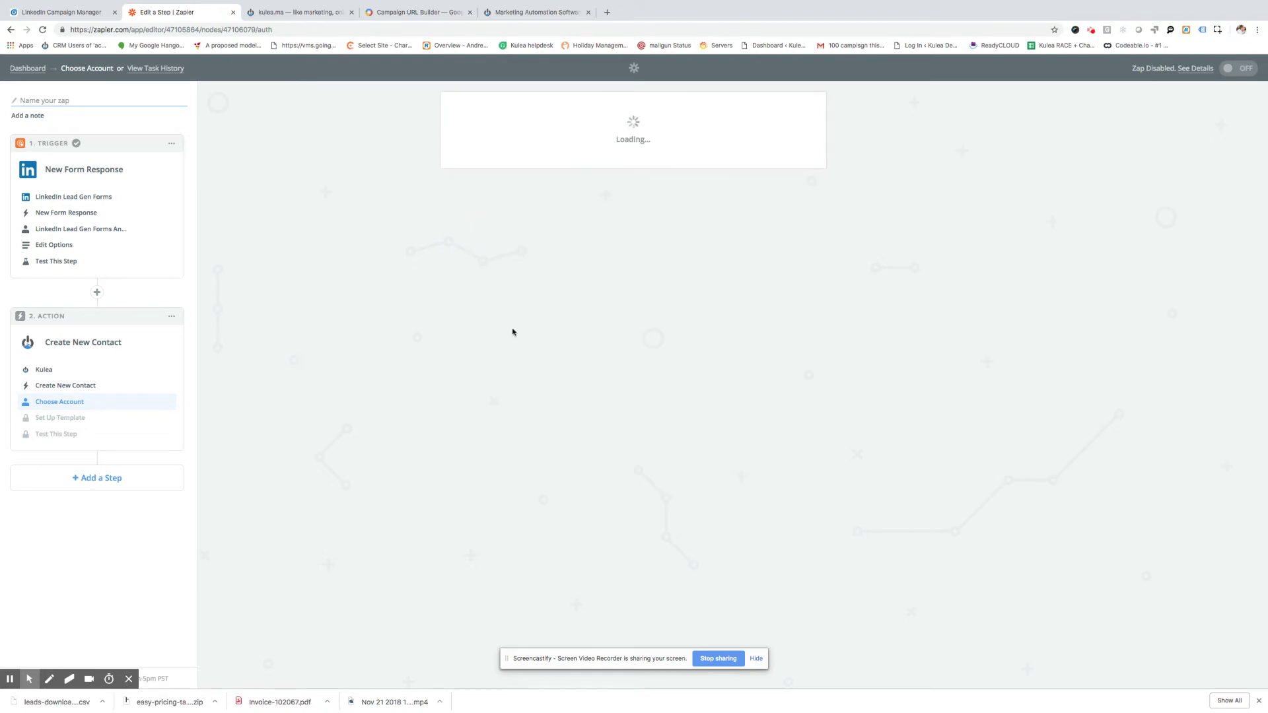
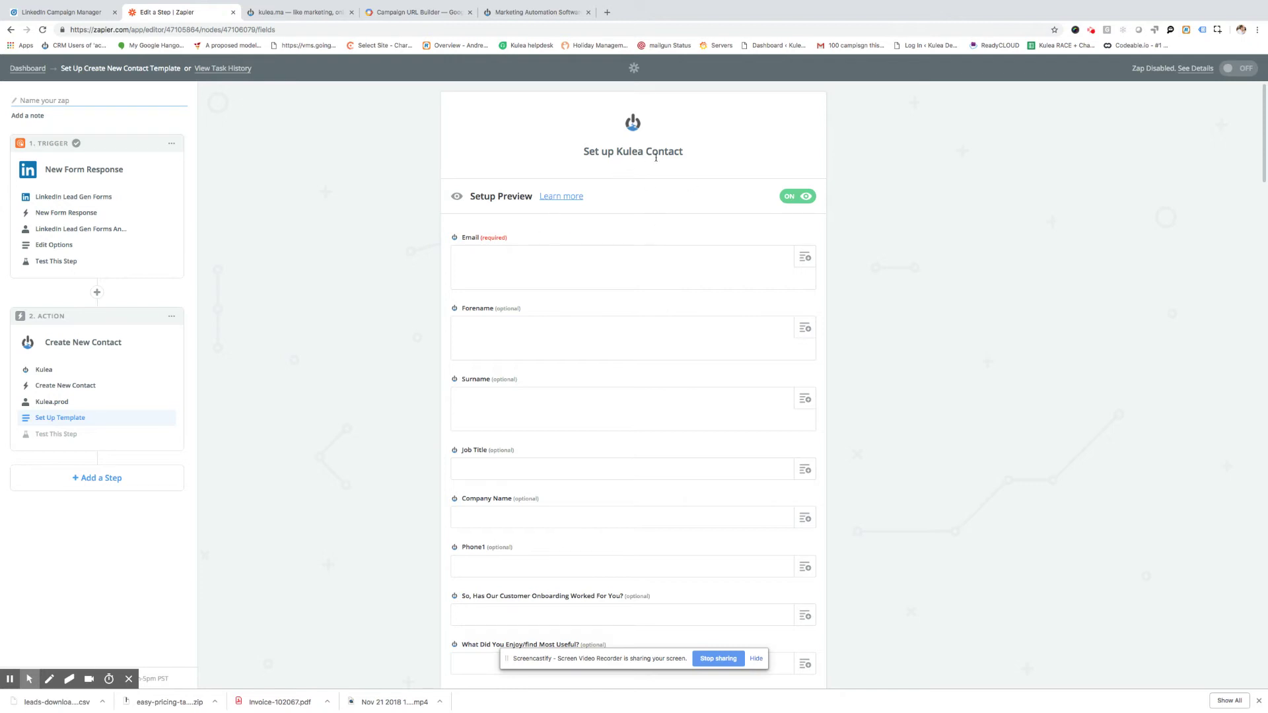
- Map the contact's Email, Forename and Surname to the form response's Email address, First name and Last name
left_click(475, 255)
left_click(803, 258)
left_click(794, 257)
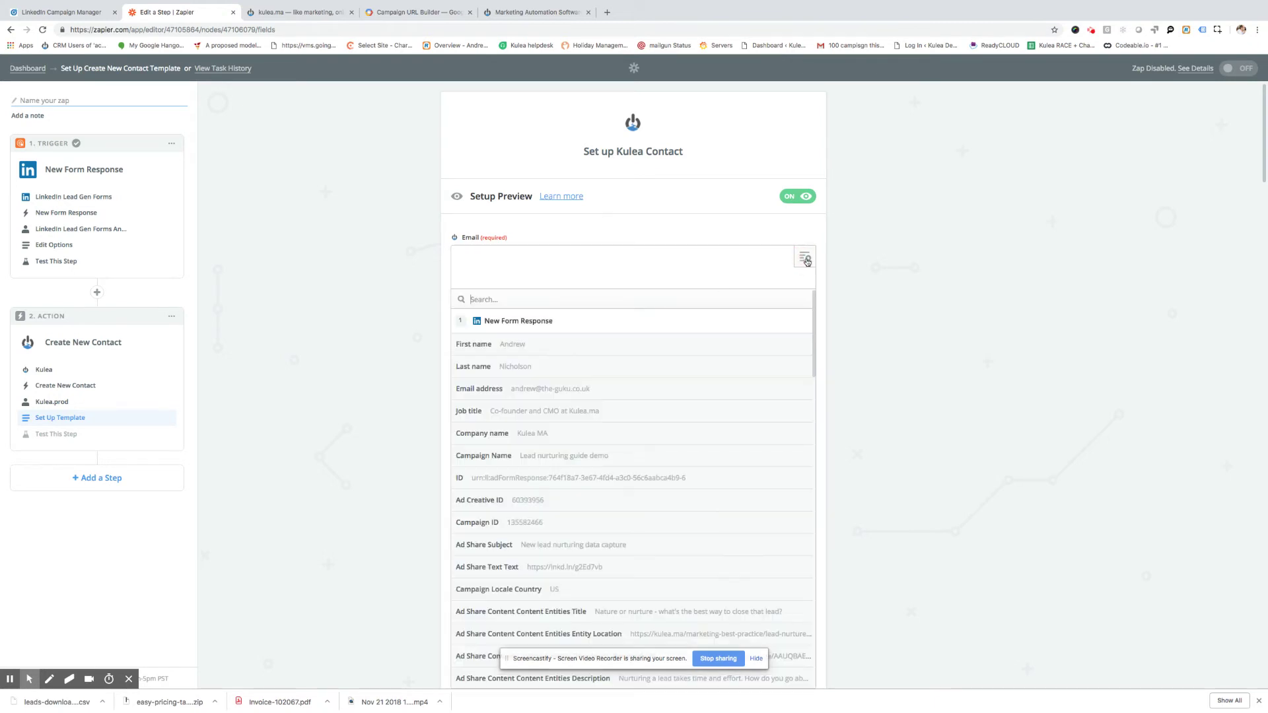
left_click(558, 390)
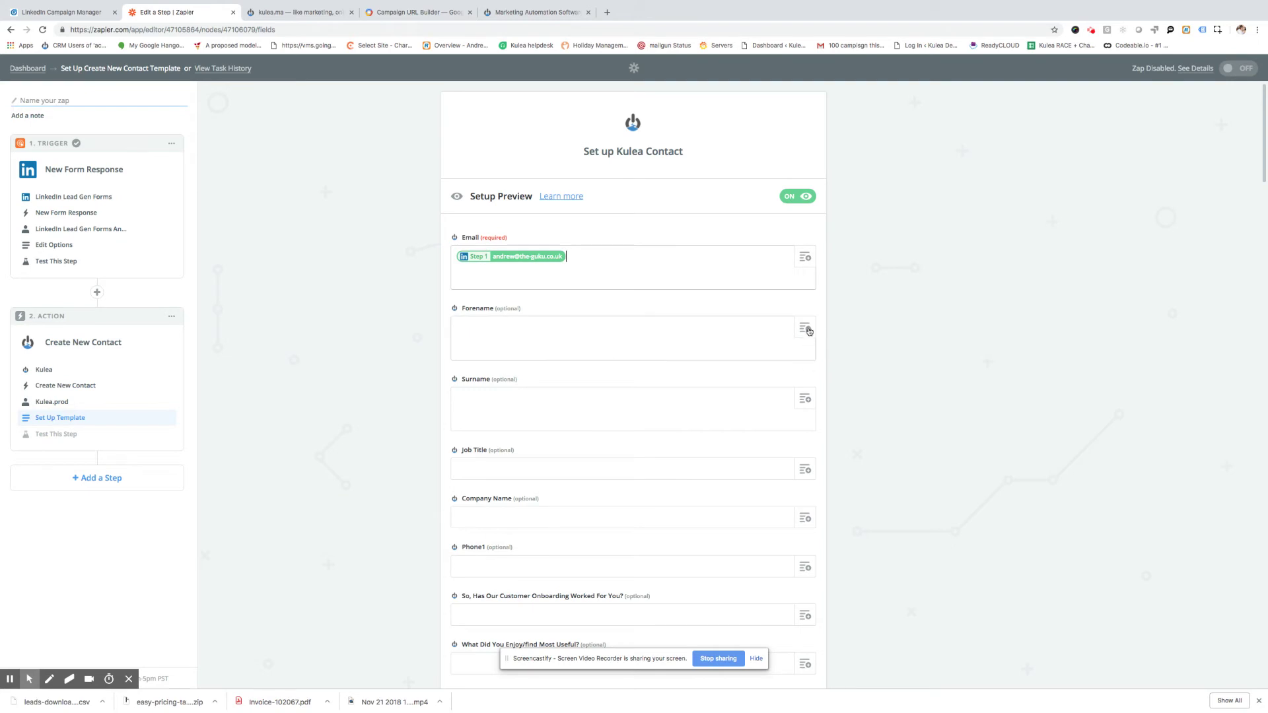
left_click(506, 345)
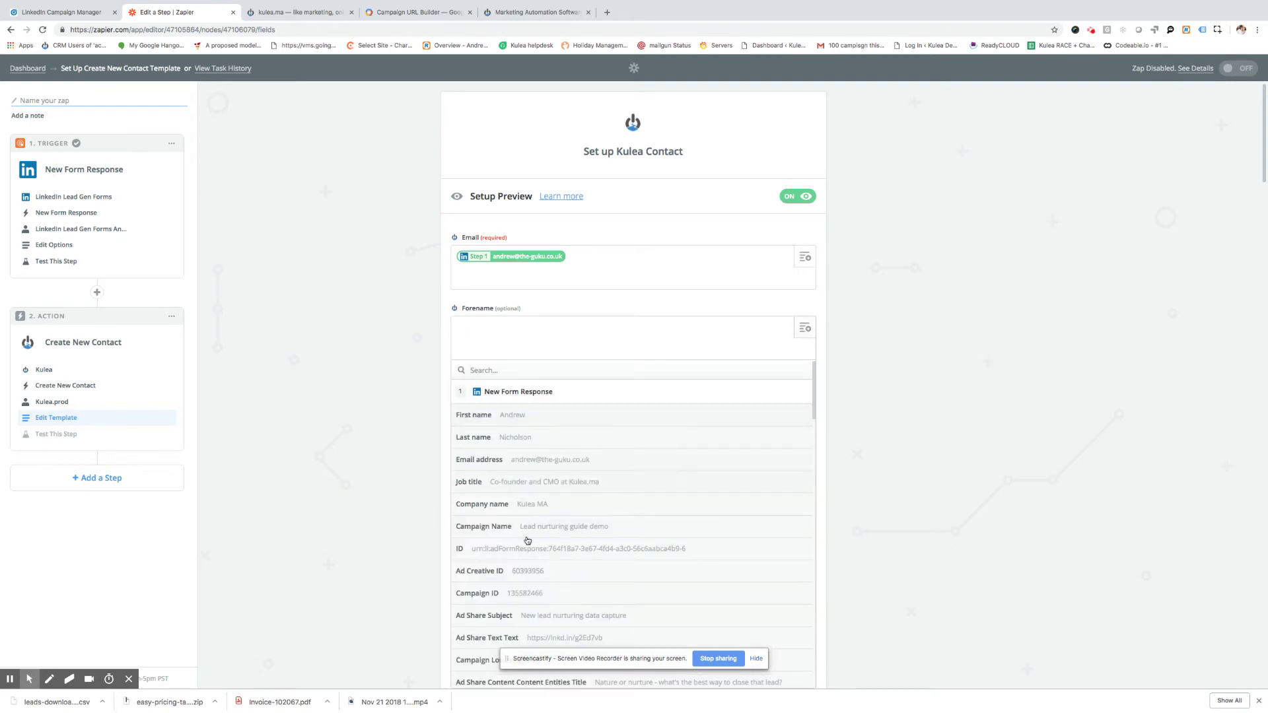
left_click(511, 416)
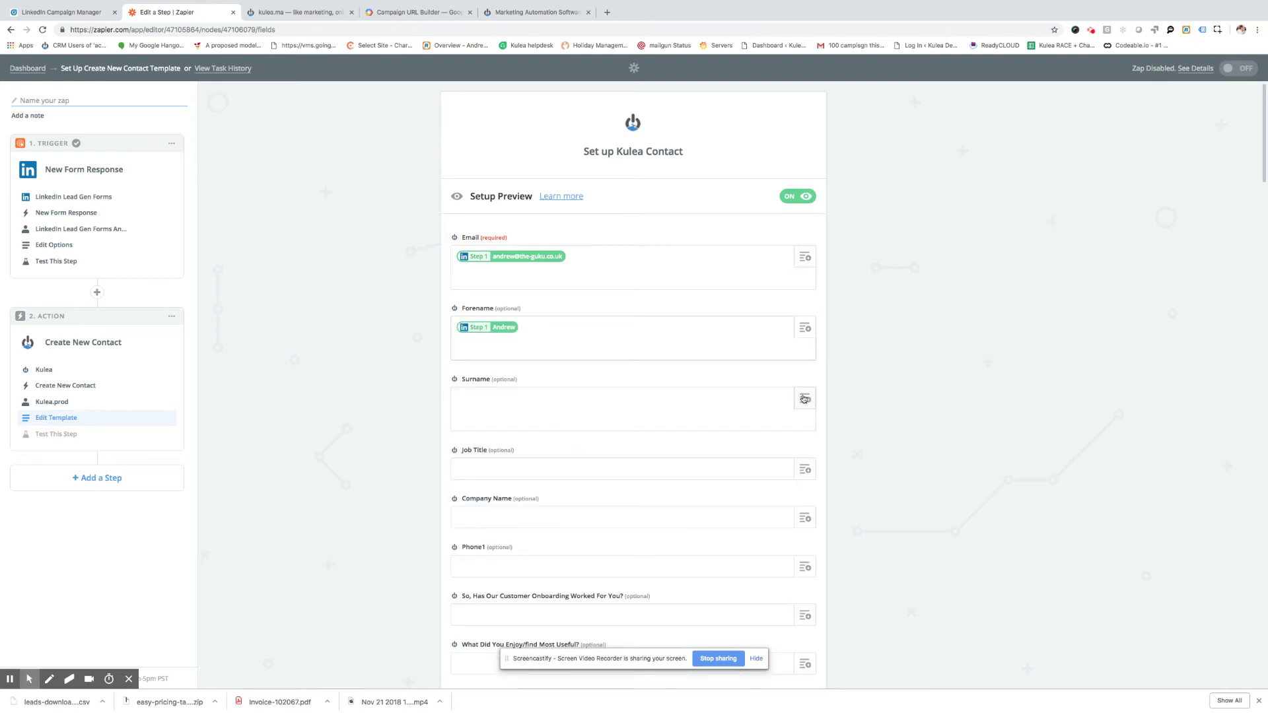
left_click(543, 417)
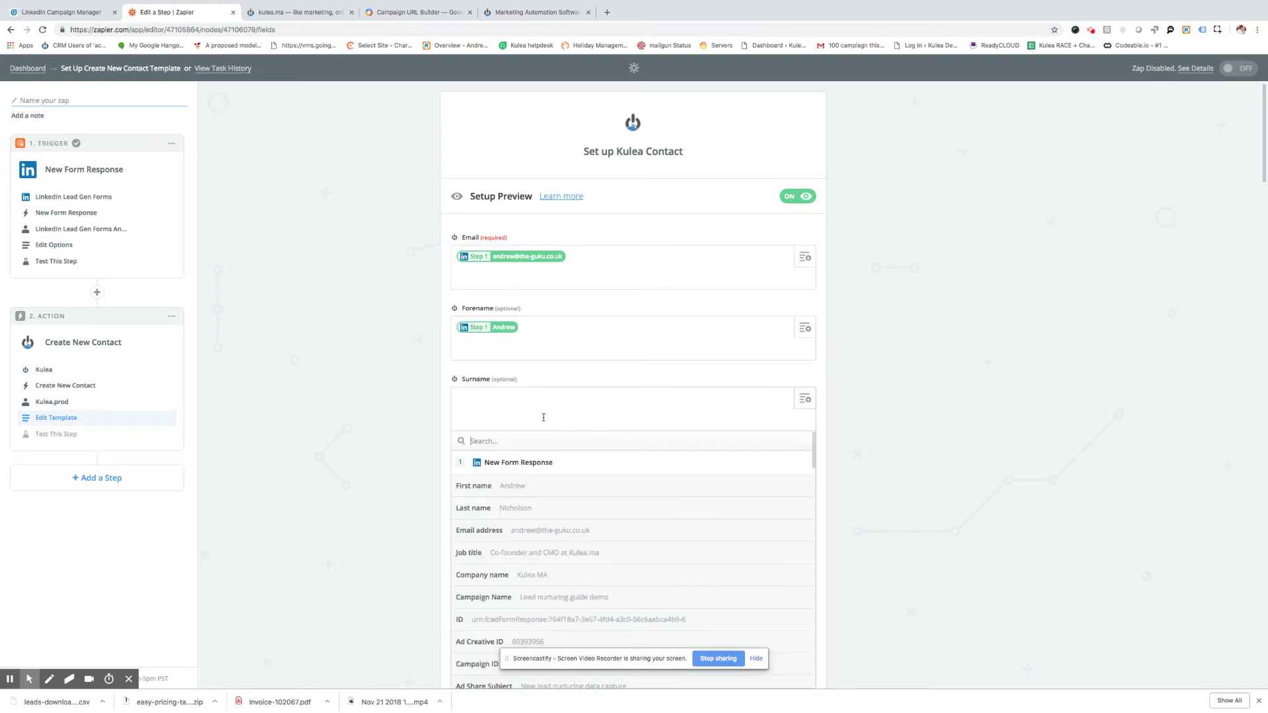
left_click(497, 510)
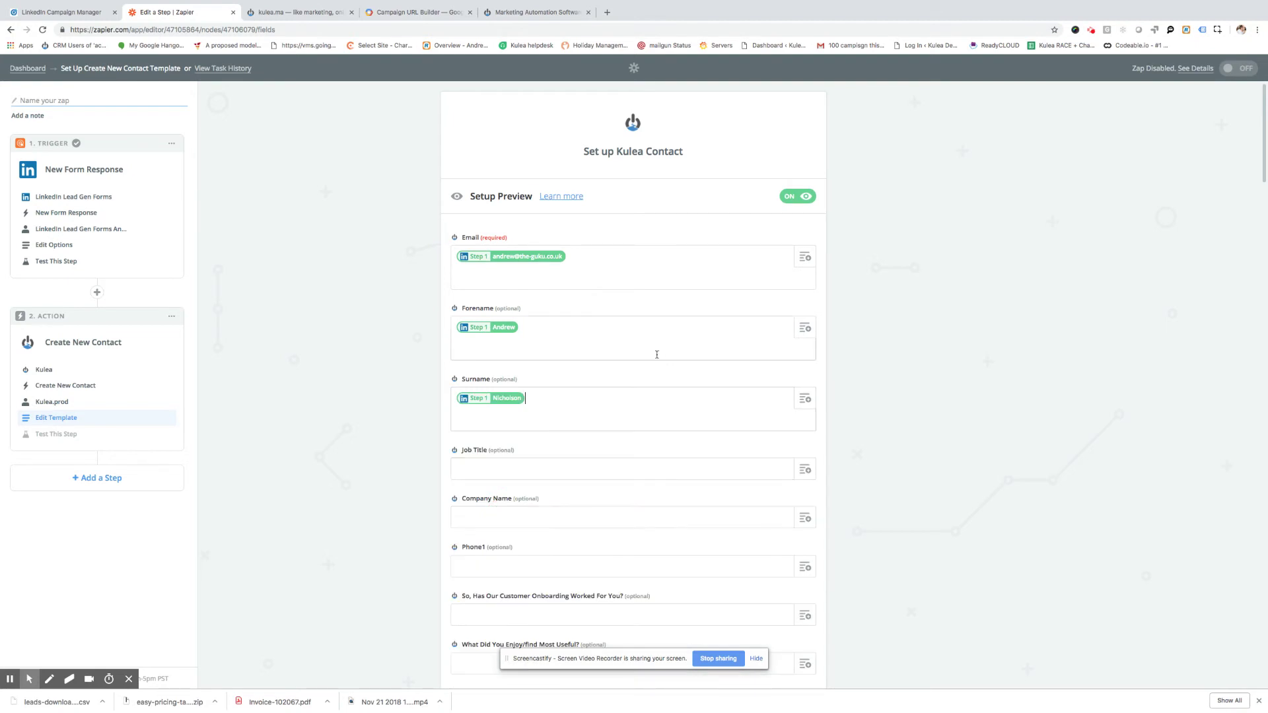
- Map the contact's Job Title and Company Name to the form response's Job title and Company name
scroll(657, 355, "down", 2)
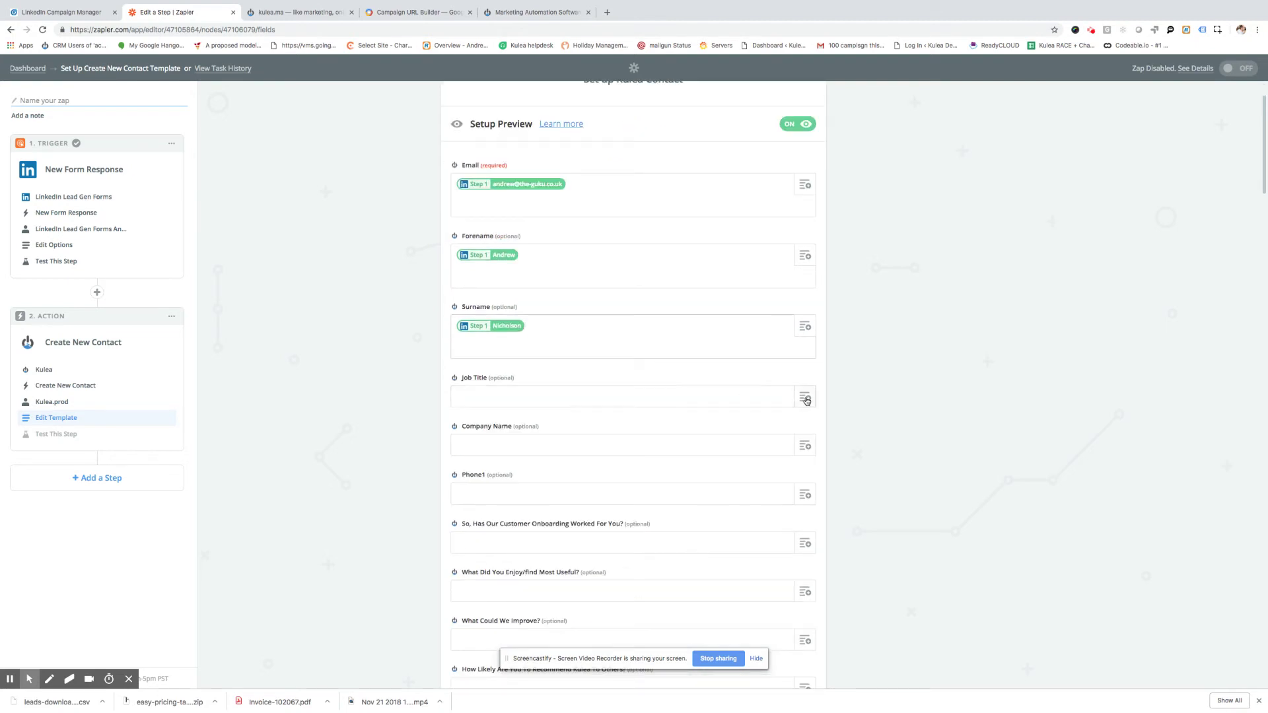
left_click(489, 394)
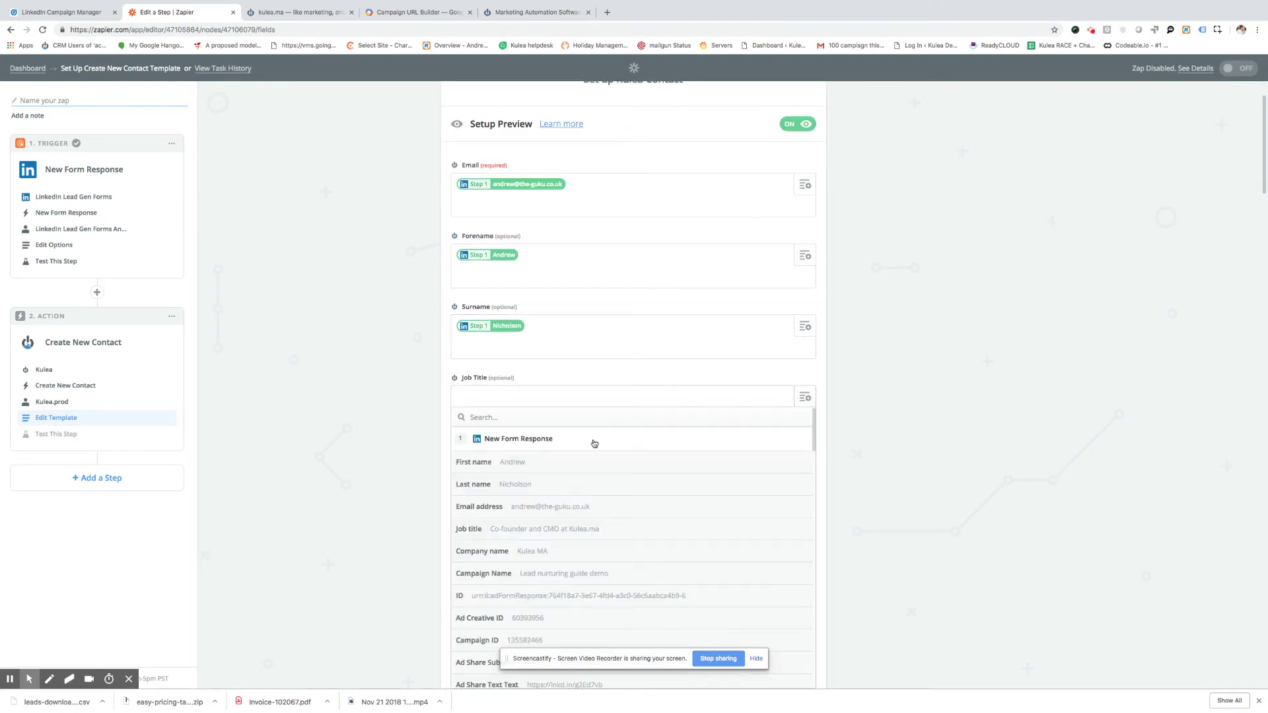
left_click(507, 531)
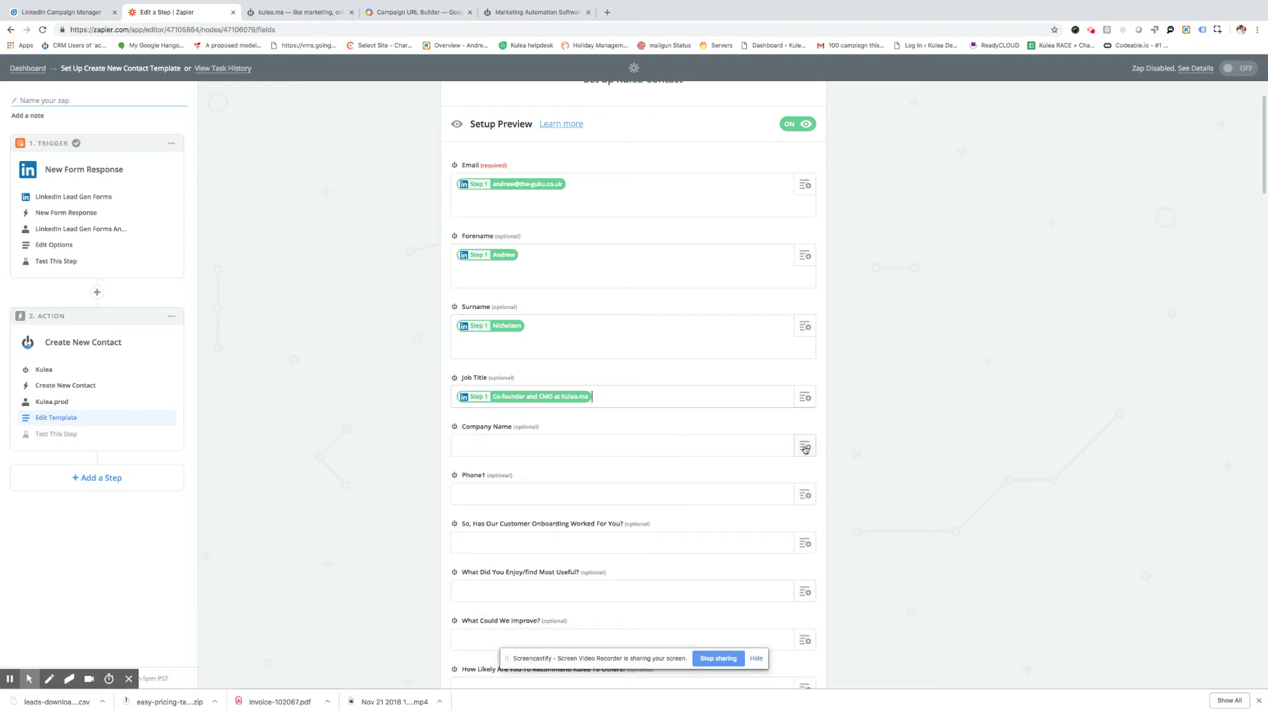
left_click(578, 441)
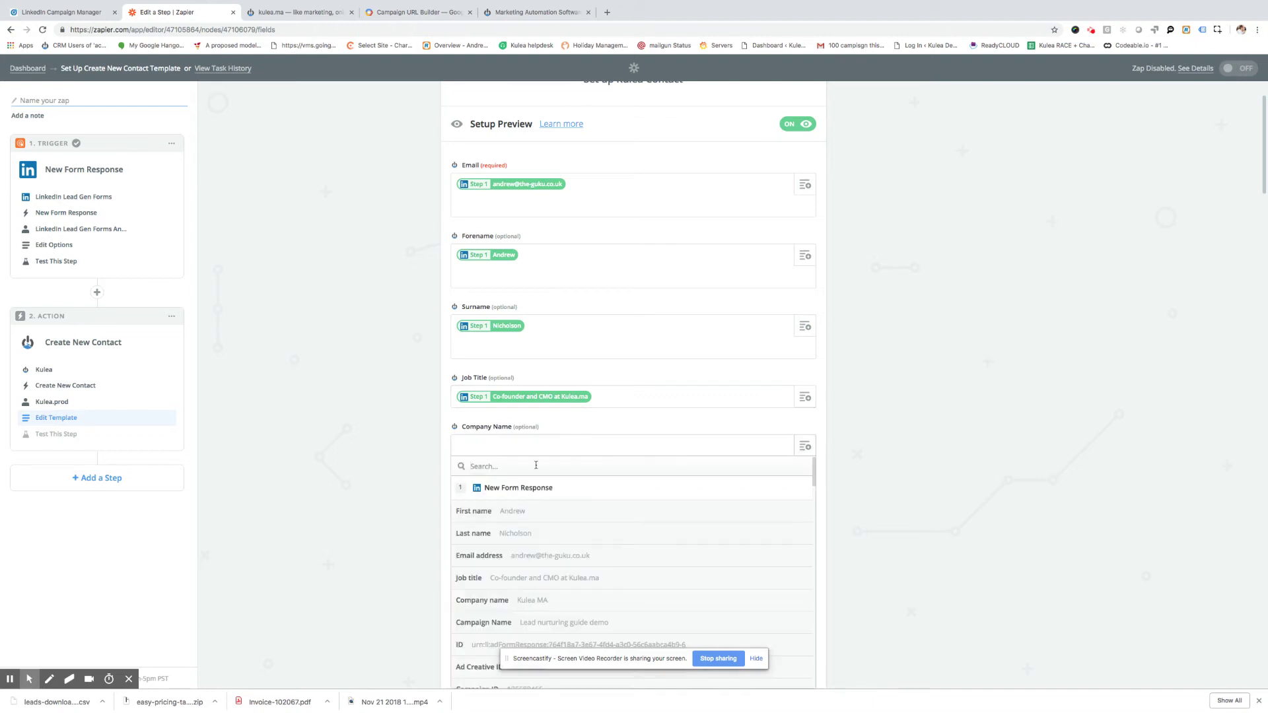
left_click(490, 601)
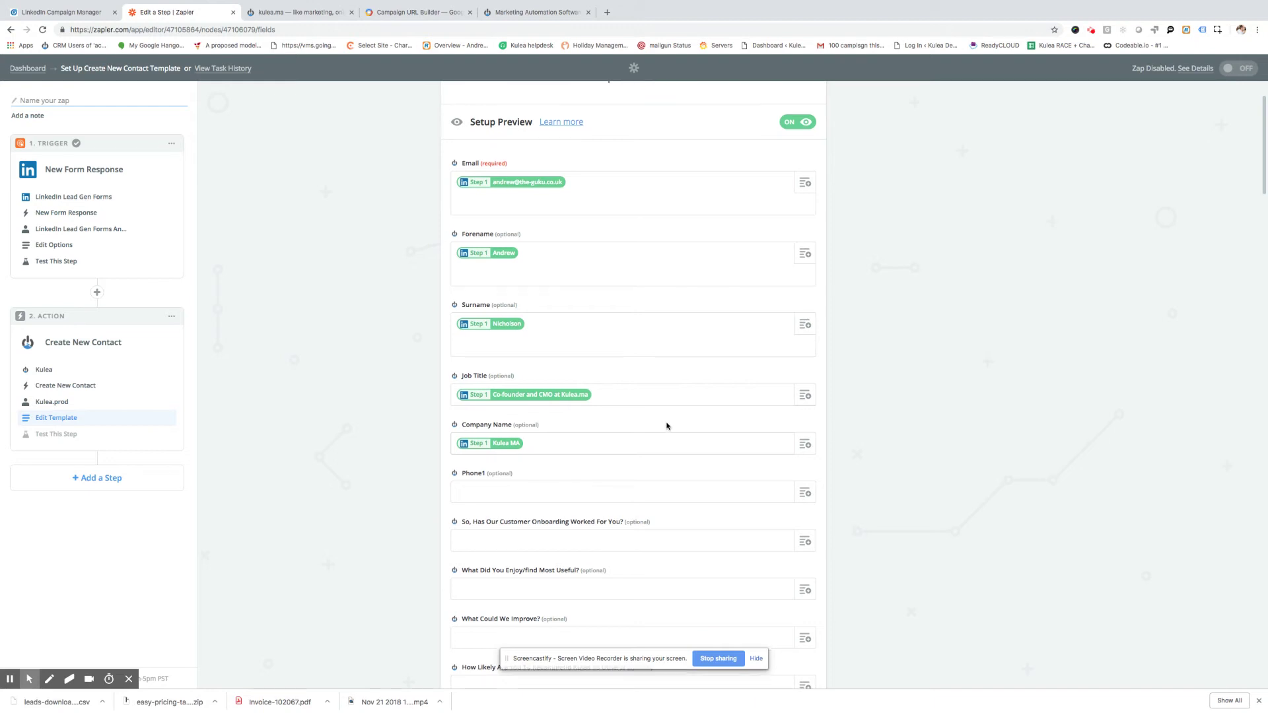
- Examine the remaining optional Kulea contact fields, from Phone1 down to Website, for one that records the lead's origin
scroll(666, 424, "down", 5)
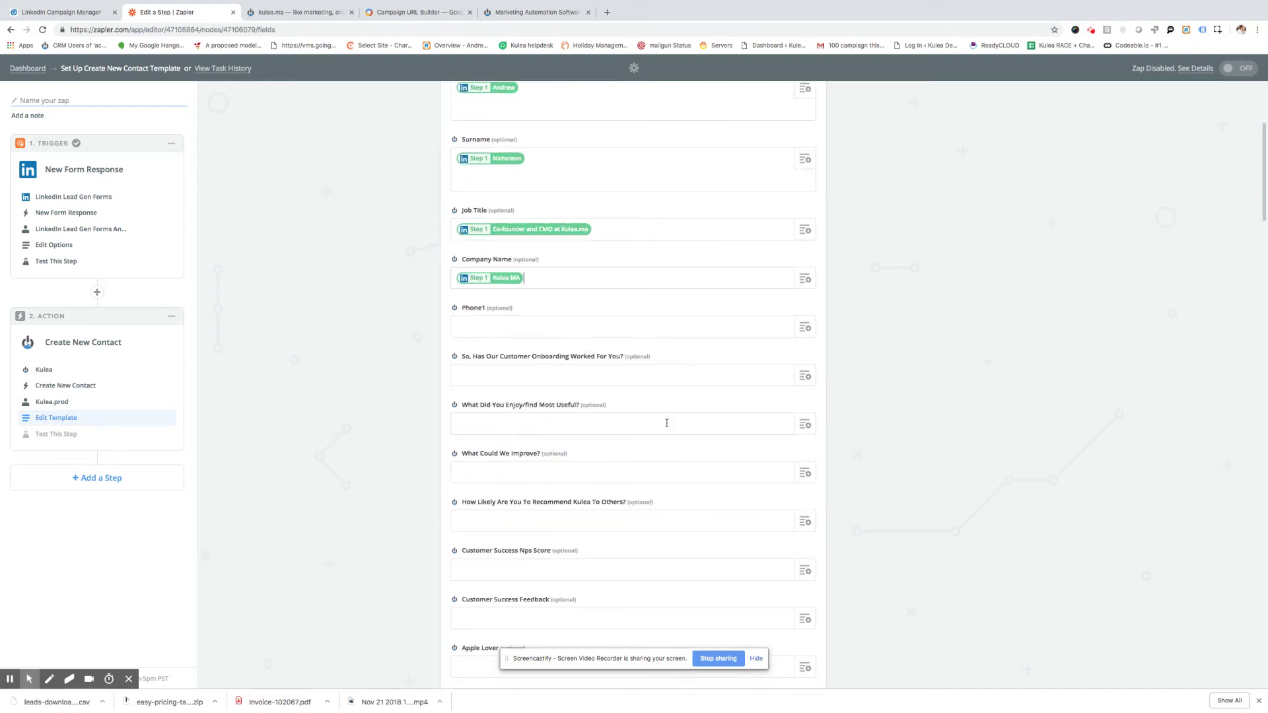
scroll(667, 424, "down", 6)
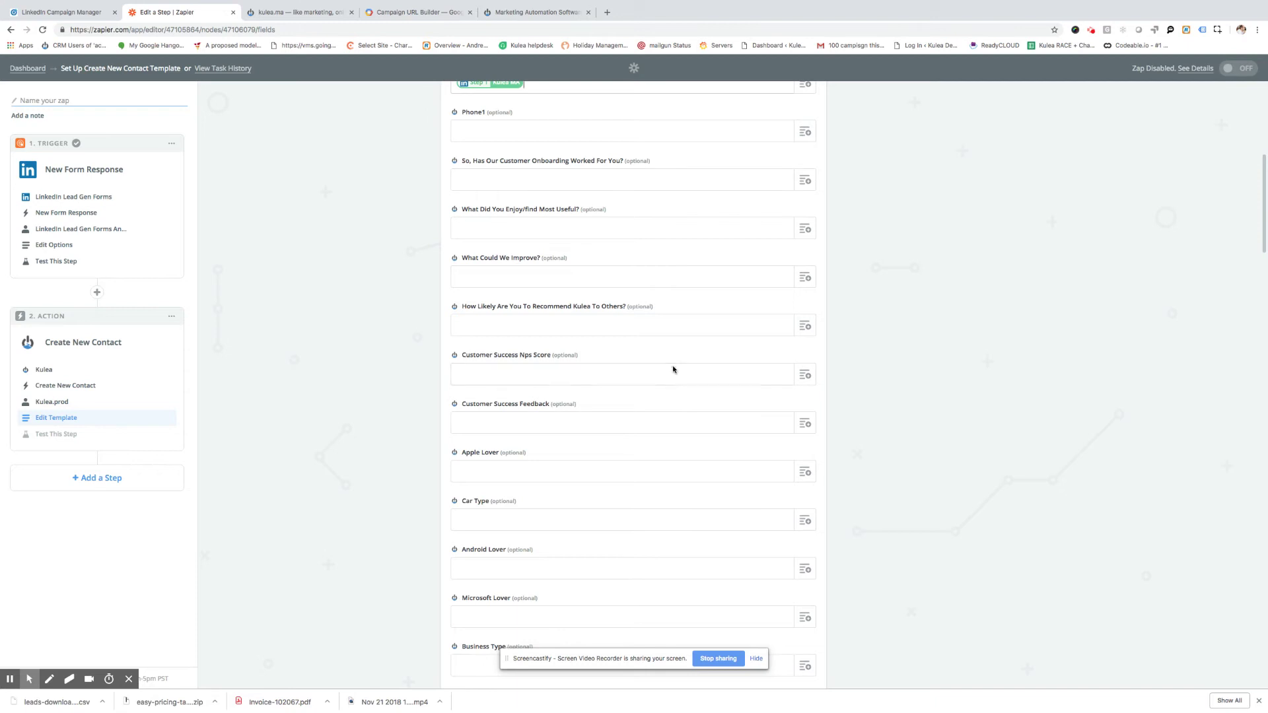
scroll(674, 370, "down", 6)
scroll(674, 373, "down", 10)
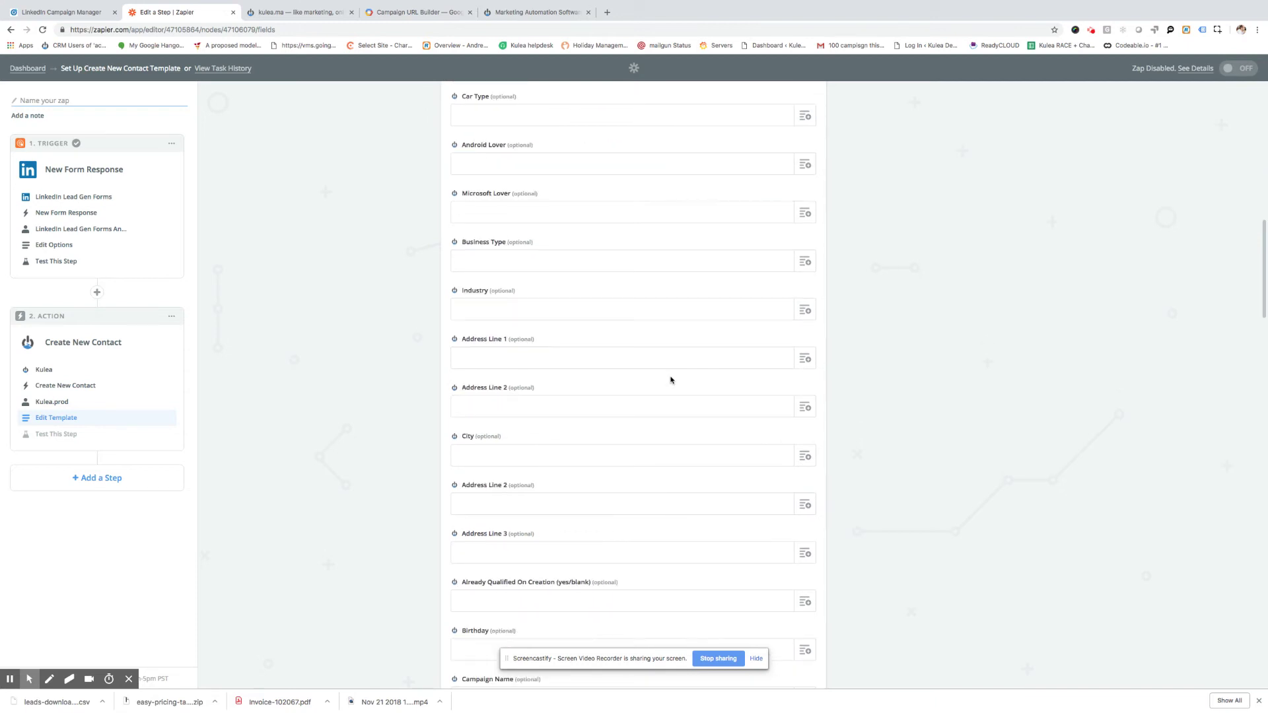
scroll(671, 375, "down", 20)
scroll(671, 376, "down", 15)
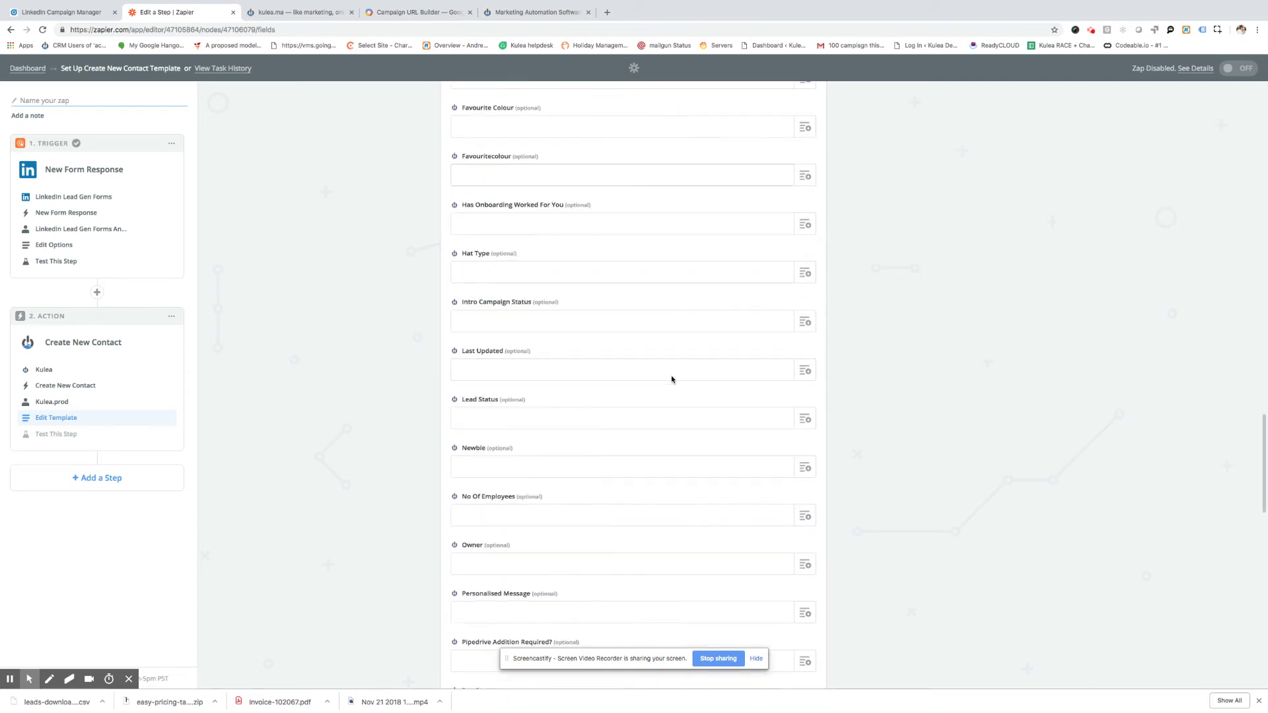
scroll(672, 379, "down", 20)
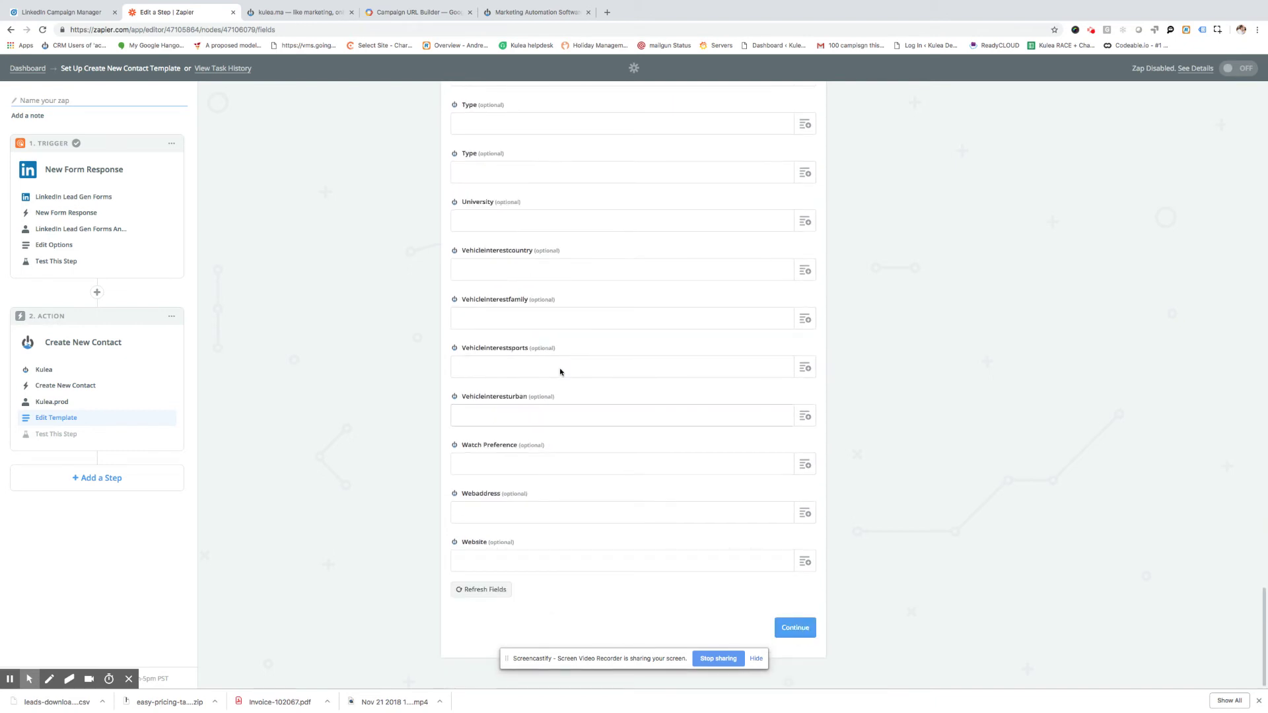
scroll(688, 408, "up", 5)
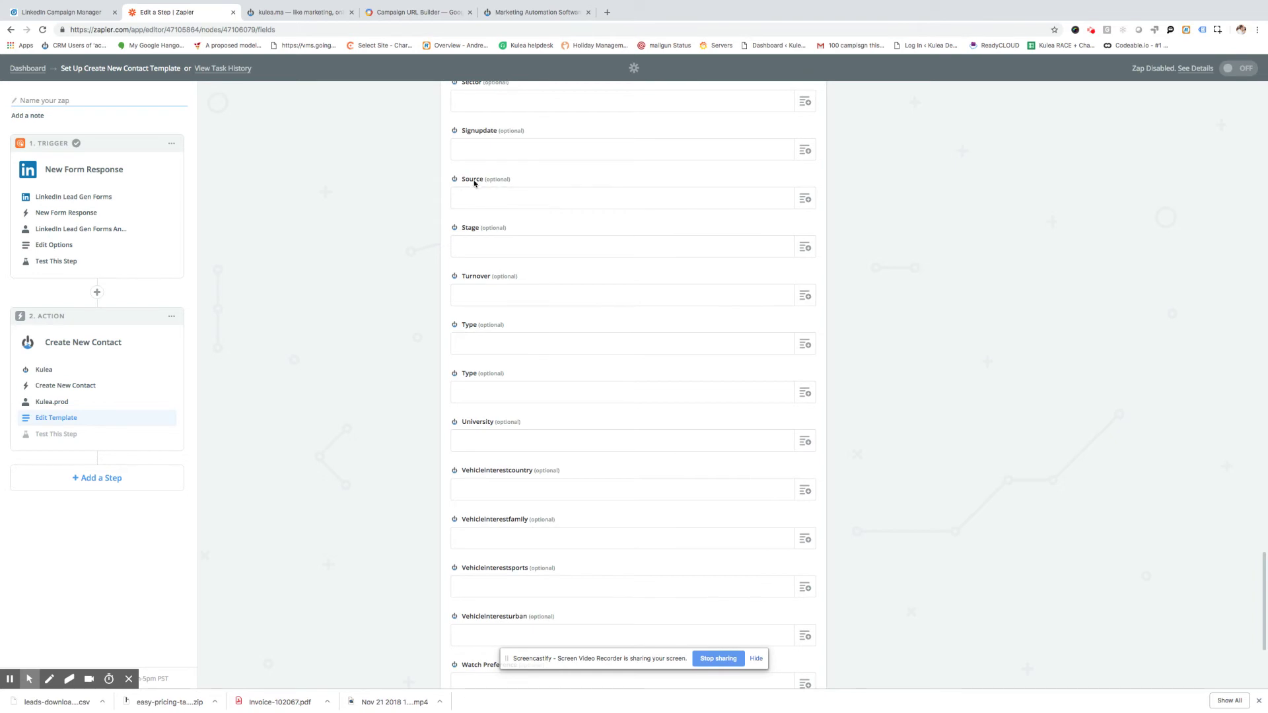
- Examine the form response, ad and campaign data available for mapping to the contact's Source field, and close the list without choosing any
left_click(804, 202)
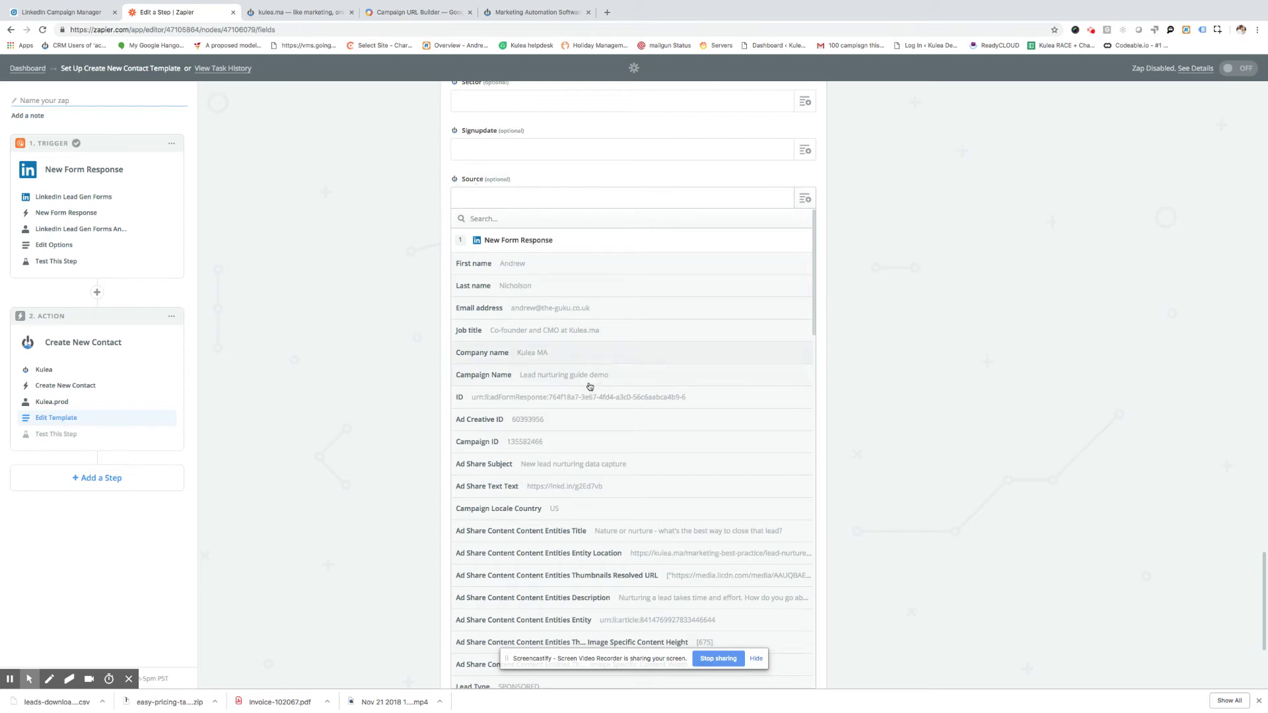
scroll(594, 382, "down", 3)
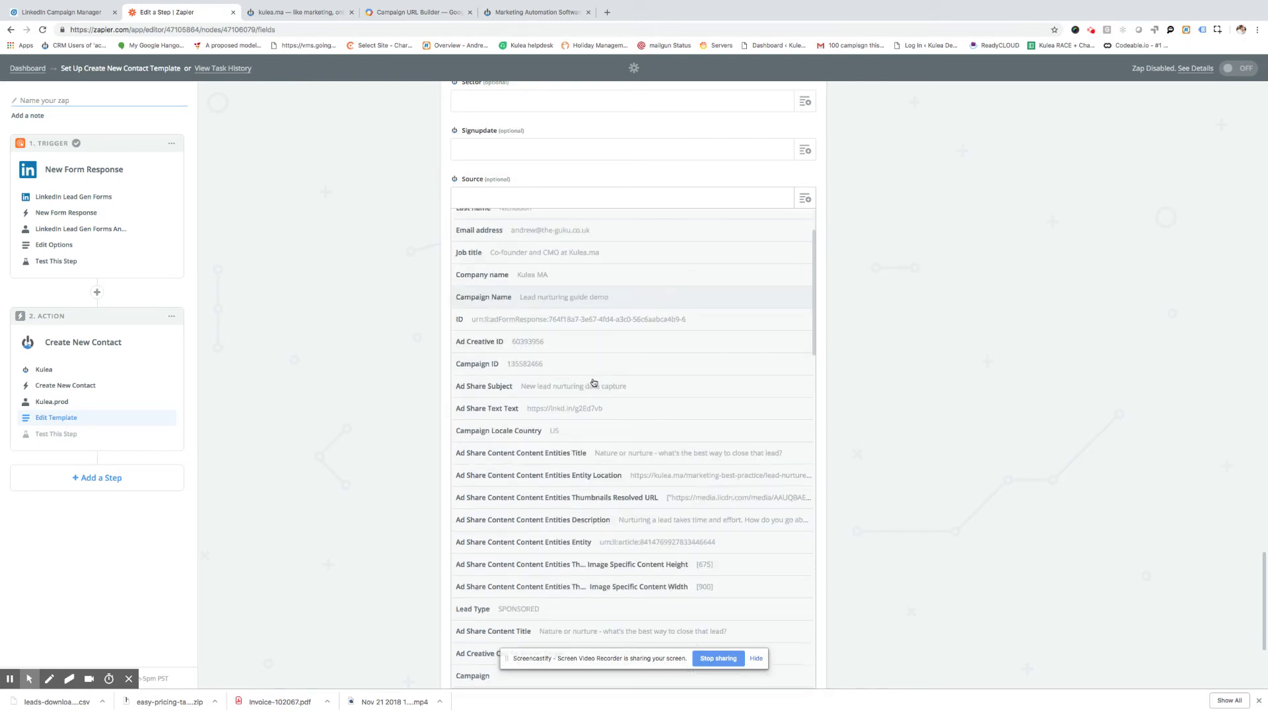
scroll(594, 383, "down", 3)
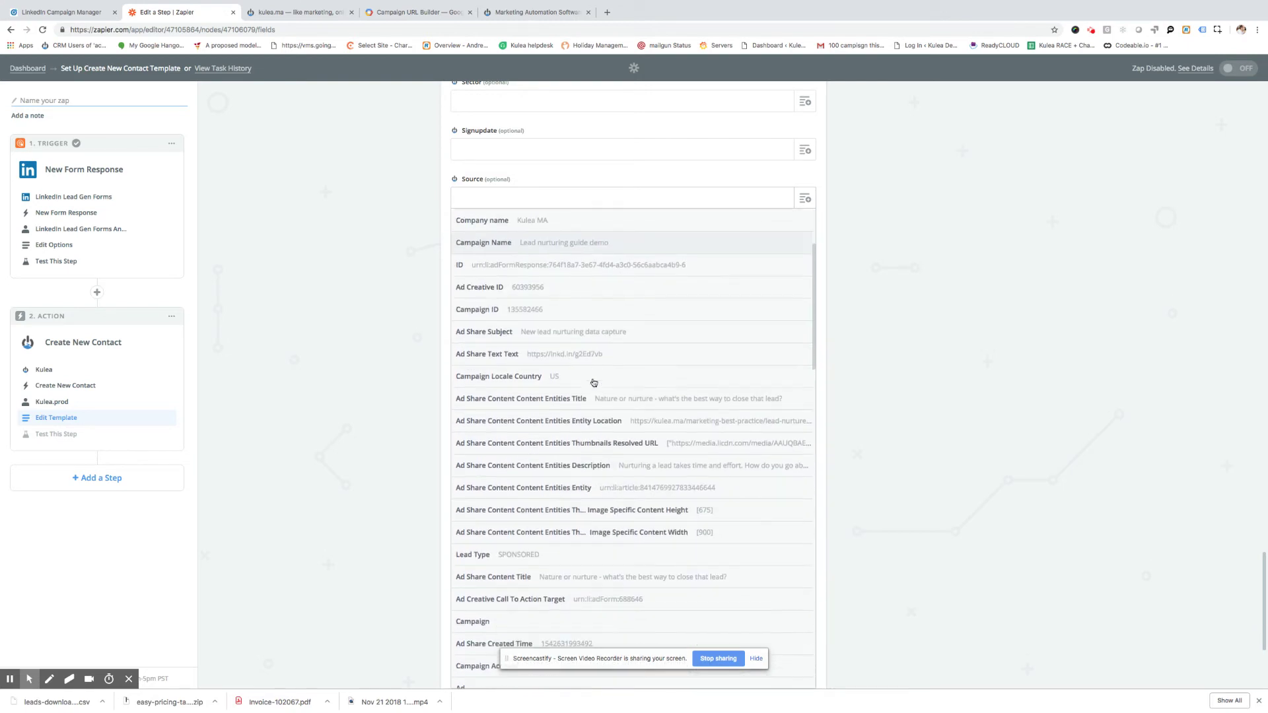
scroll(594, 383, "down", 3)
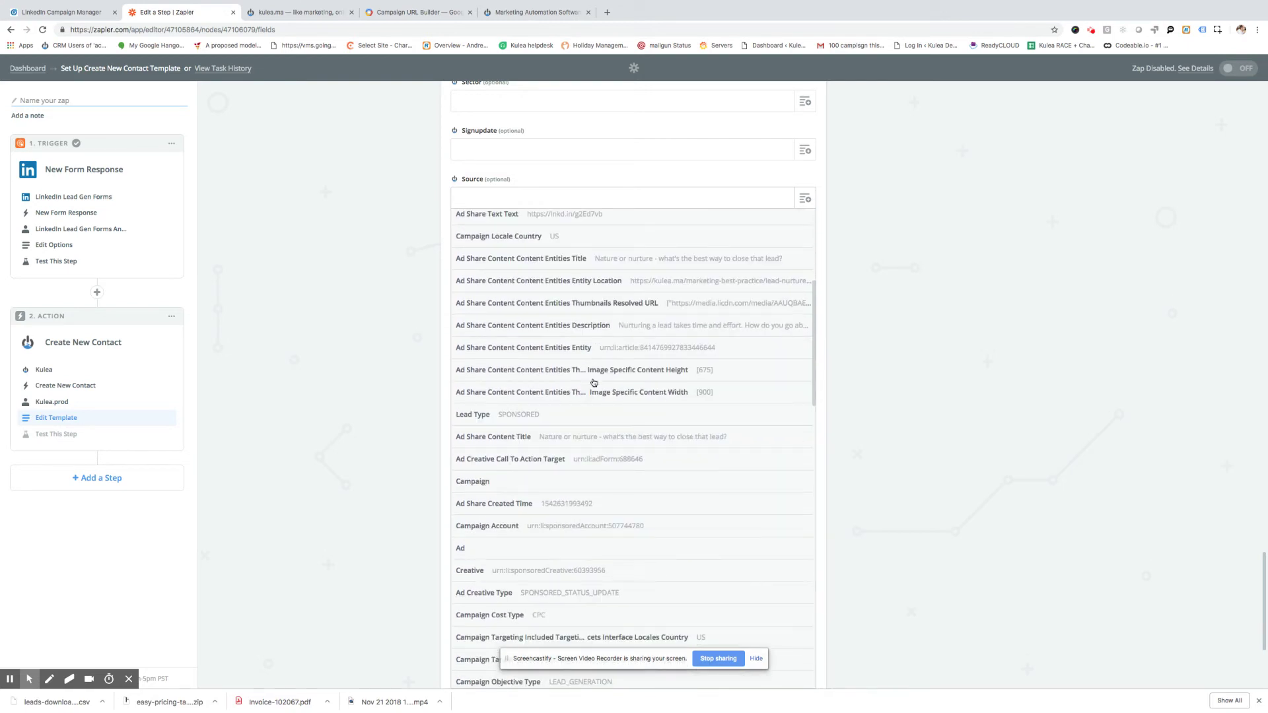
scroll(594, 383, "down", 4)
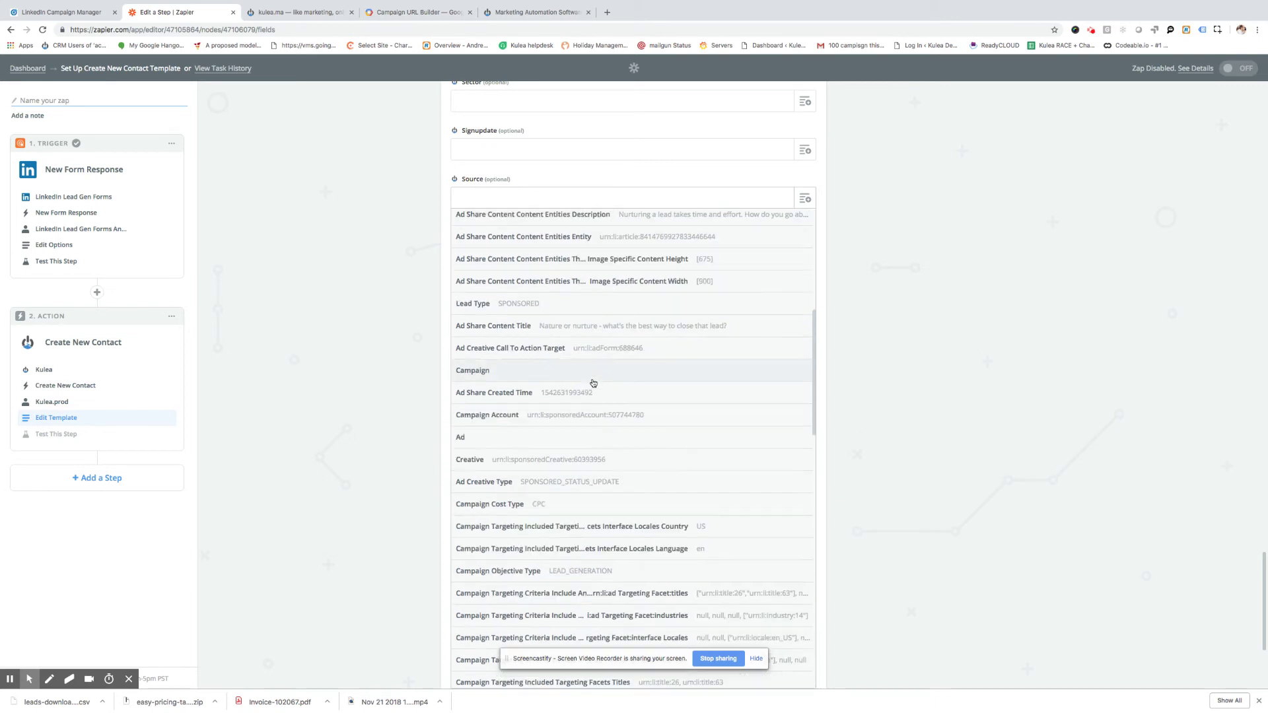
scroll(622, 376, "down", 15)
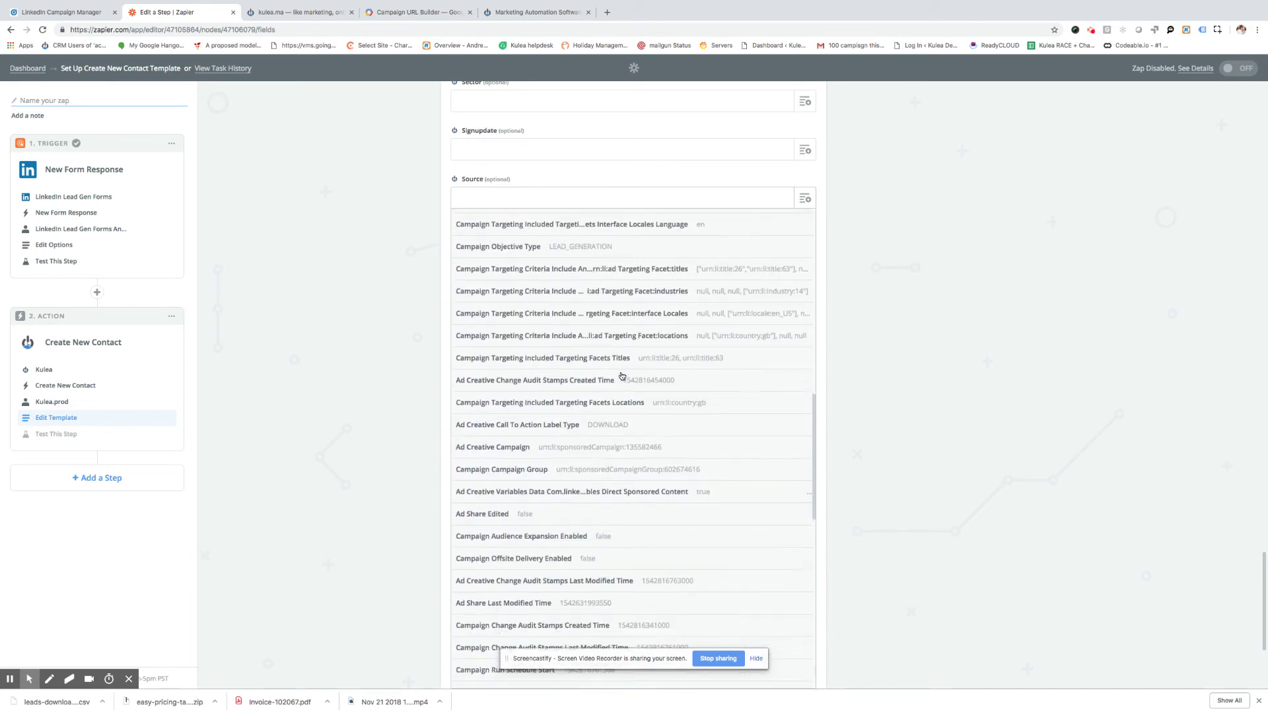
scroll(622, 377, "down", 13)
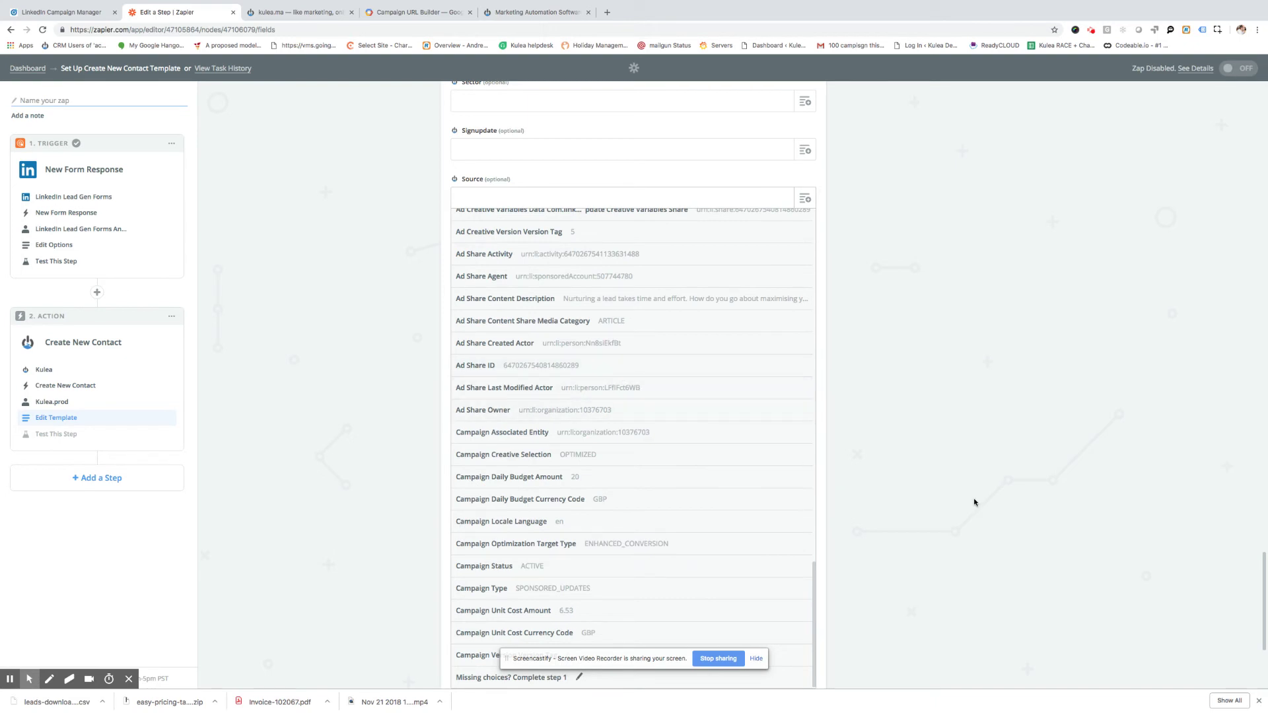
scroll(678, 501, "down", 4)
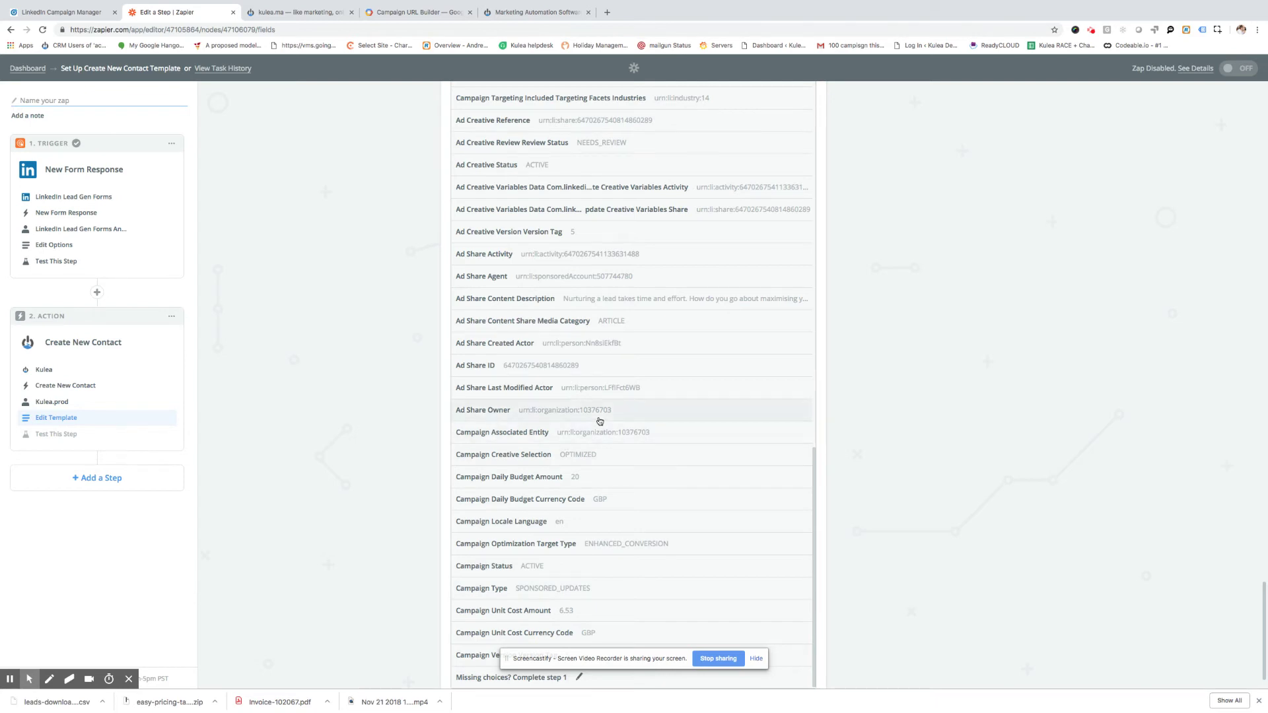
scroll(600, 422, "up", 5)
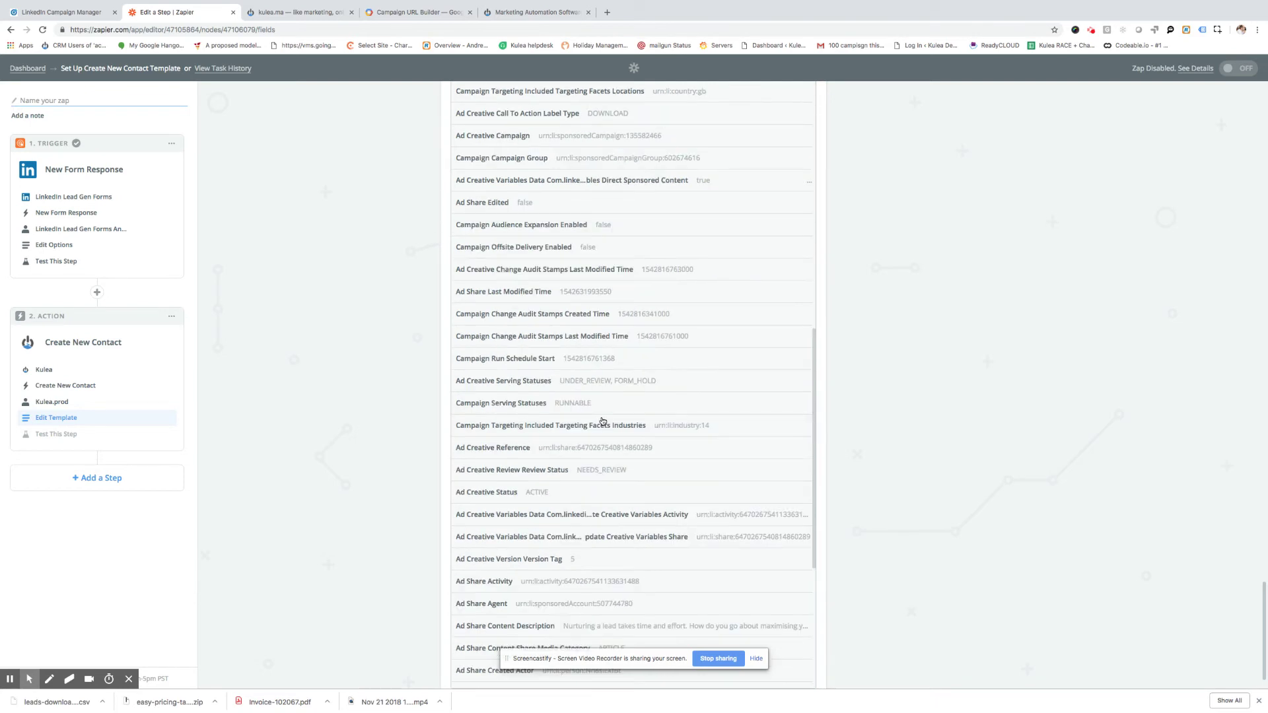
scroll(602, 421, "up", 15)
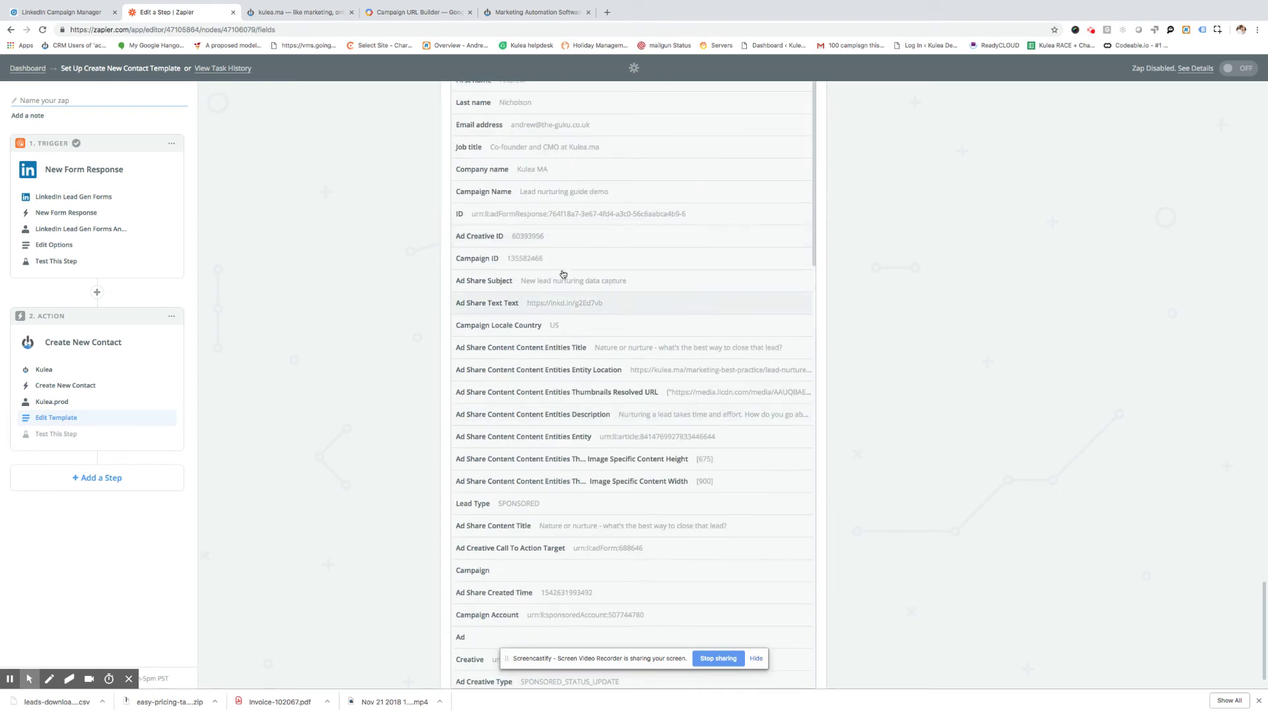
left_click(941, 168)
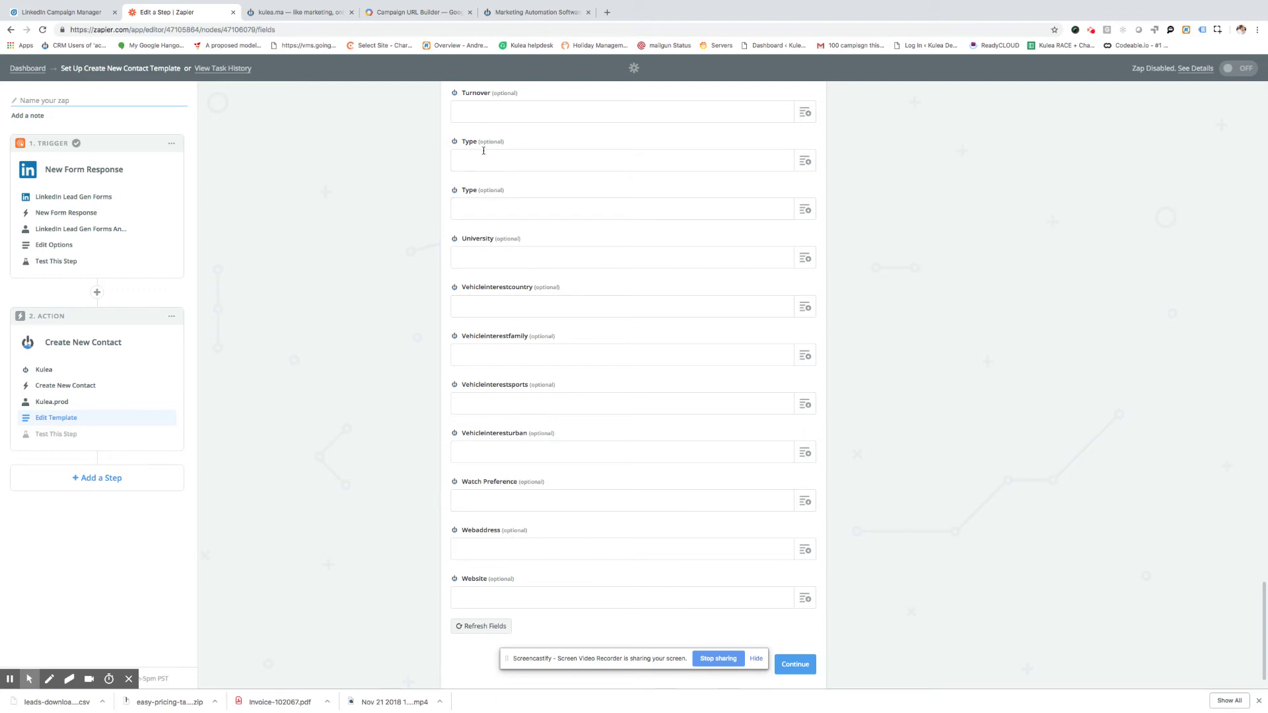
- Set the contact's Source field to the fixed text "demo form"
scroll(602, 352, "up", 3)
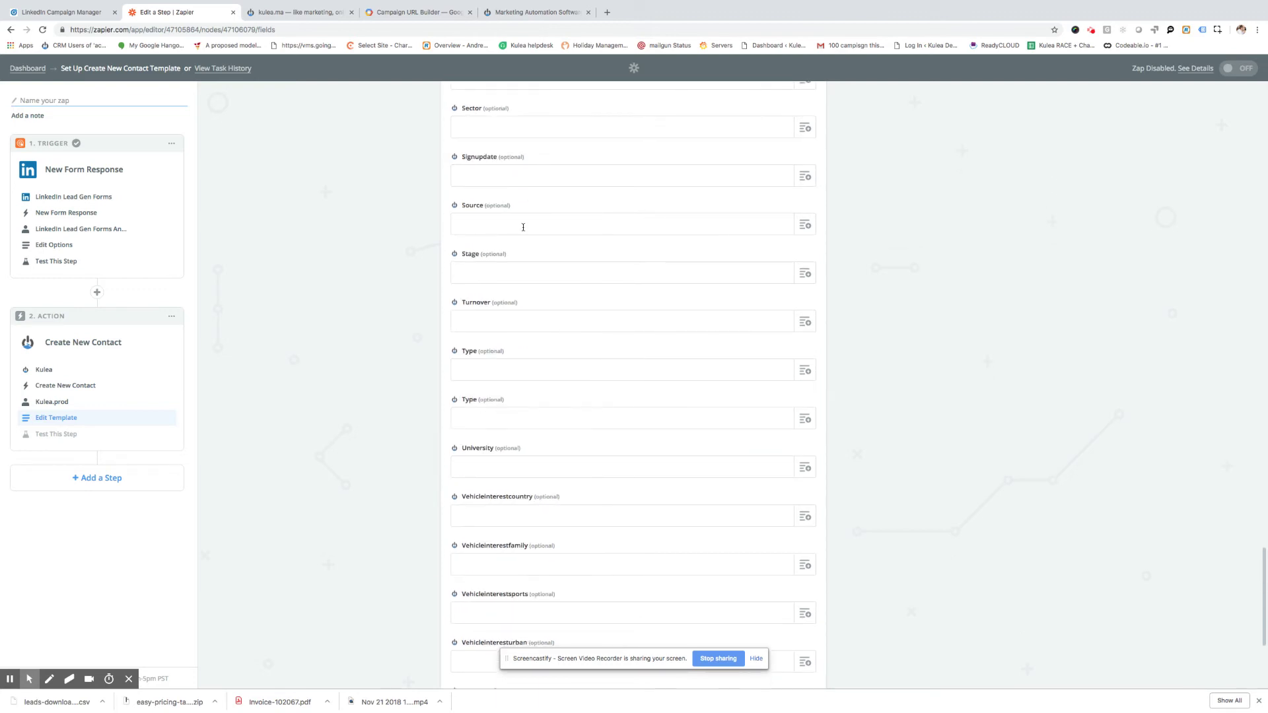
left_click(523, 227)
type("demo form")
left_click_drag(508, 224, 445, 227)
left_click(750, 191)
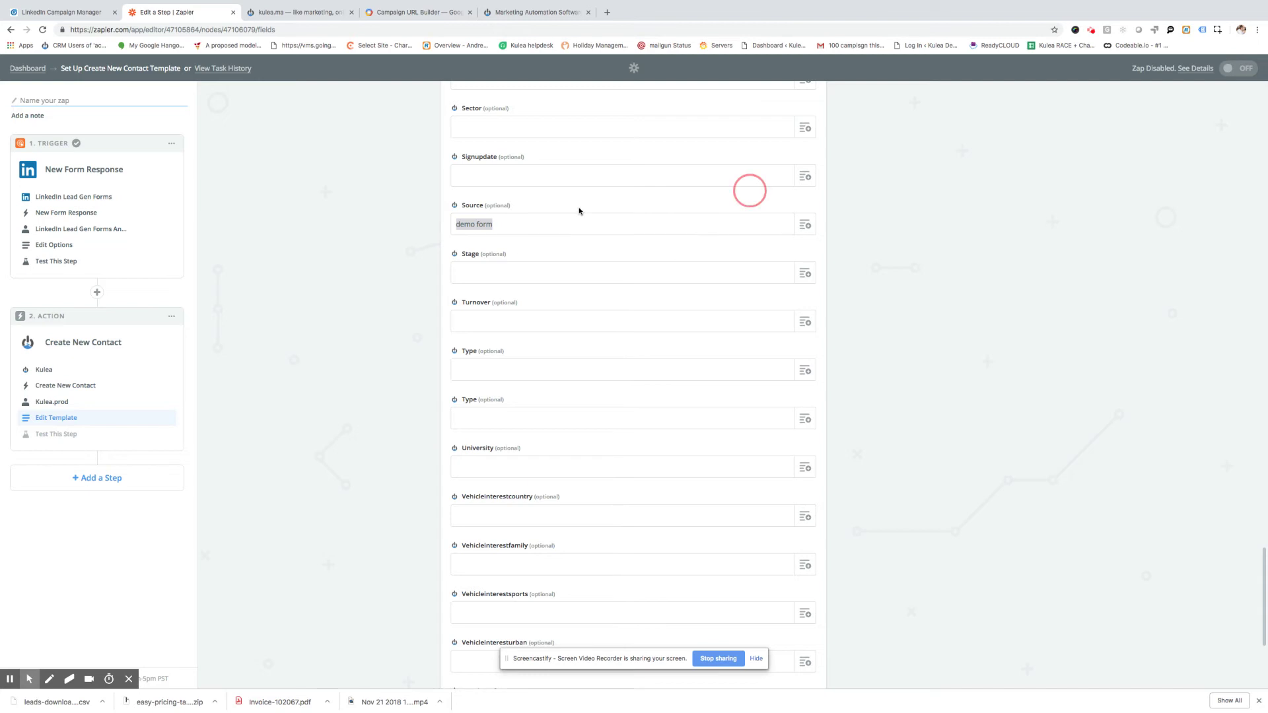
left_click(527, 225)
- Extend the contact's Source text to "Linkedin demo form"
scroll(617, 251, "up", 15)
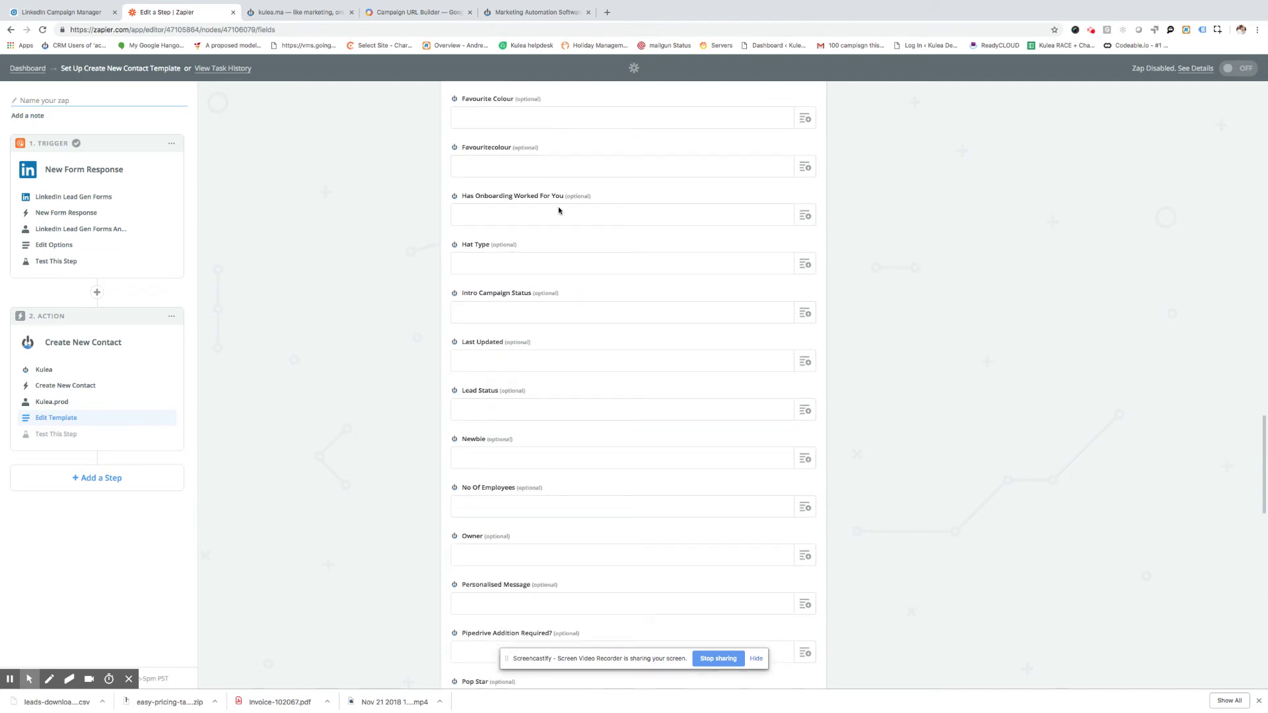
scroll(559, 210, "up", 15)
scroll(549, 201, "up", 15)
scroll(548, 199, "down", 20)
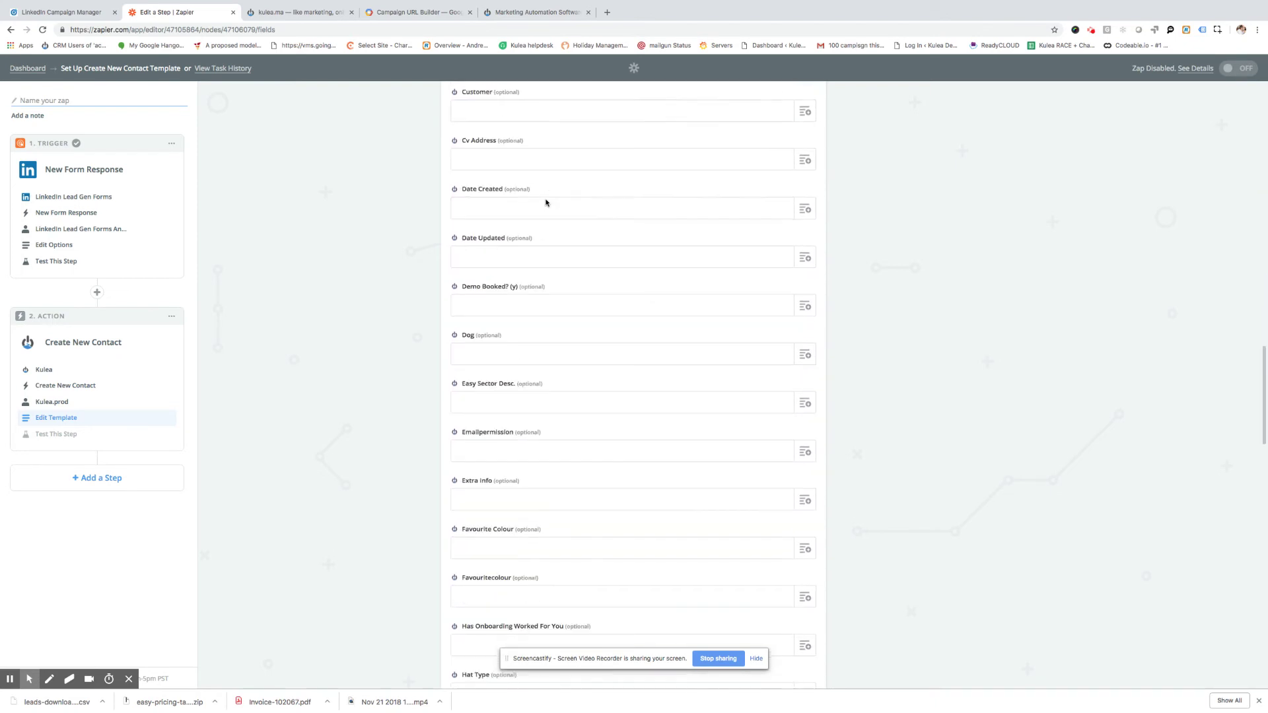
scroll(545, 202, "down", 20)
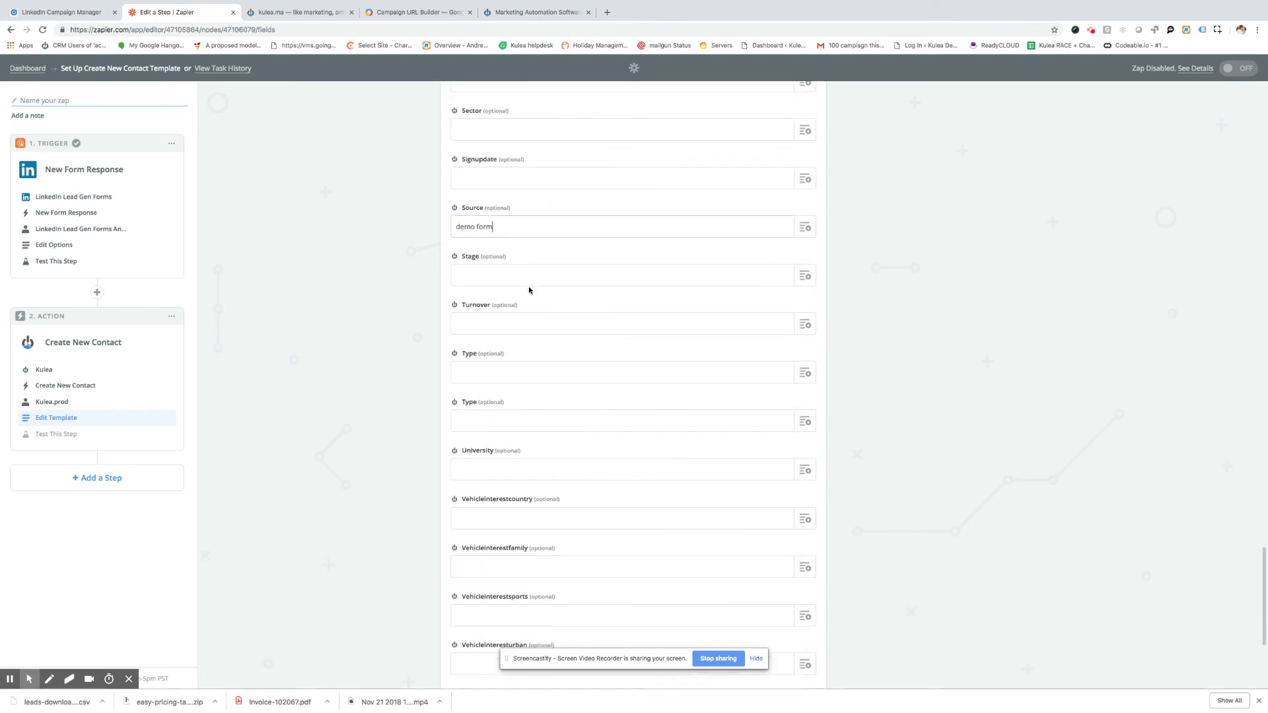
left_click(456, 227)
type("Linkedin")
left_click_drag(527, 227, 453, 227)
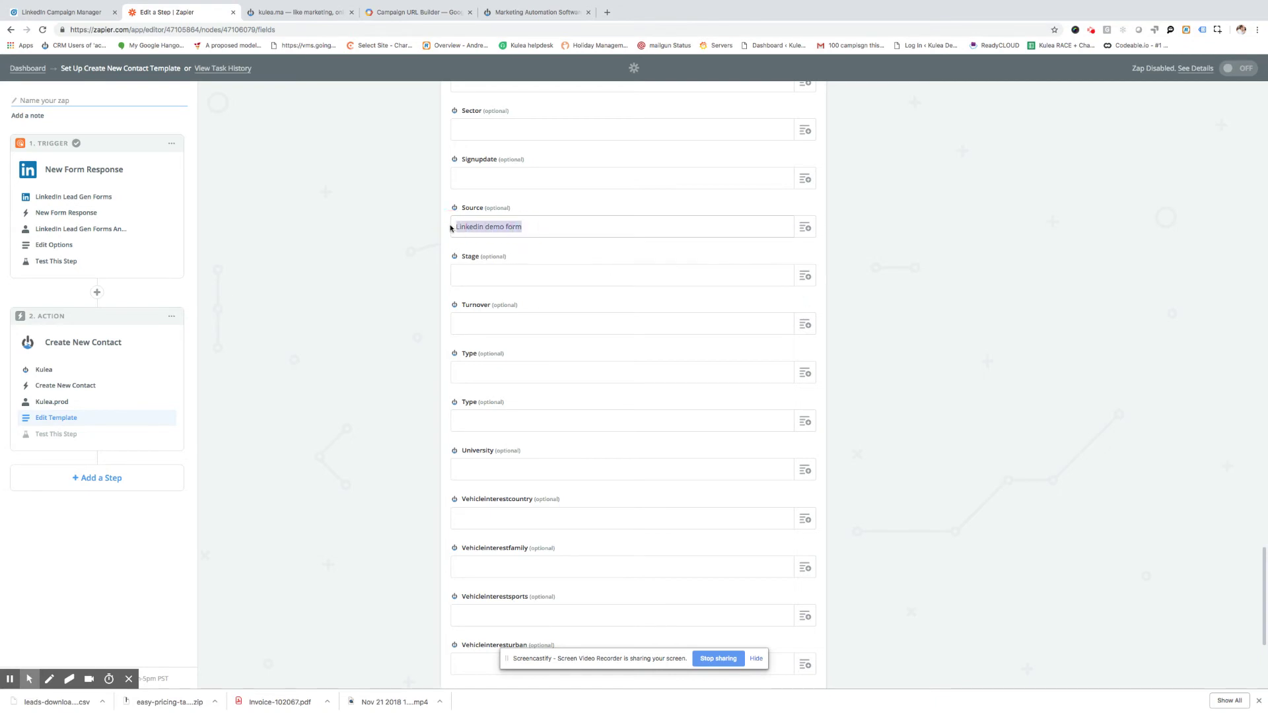
- Review the mapped contact fields, continue with the template, and send the test contact to Kulea
scroll(904, 292, "down", 2)
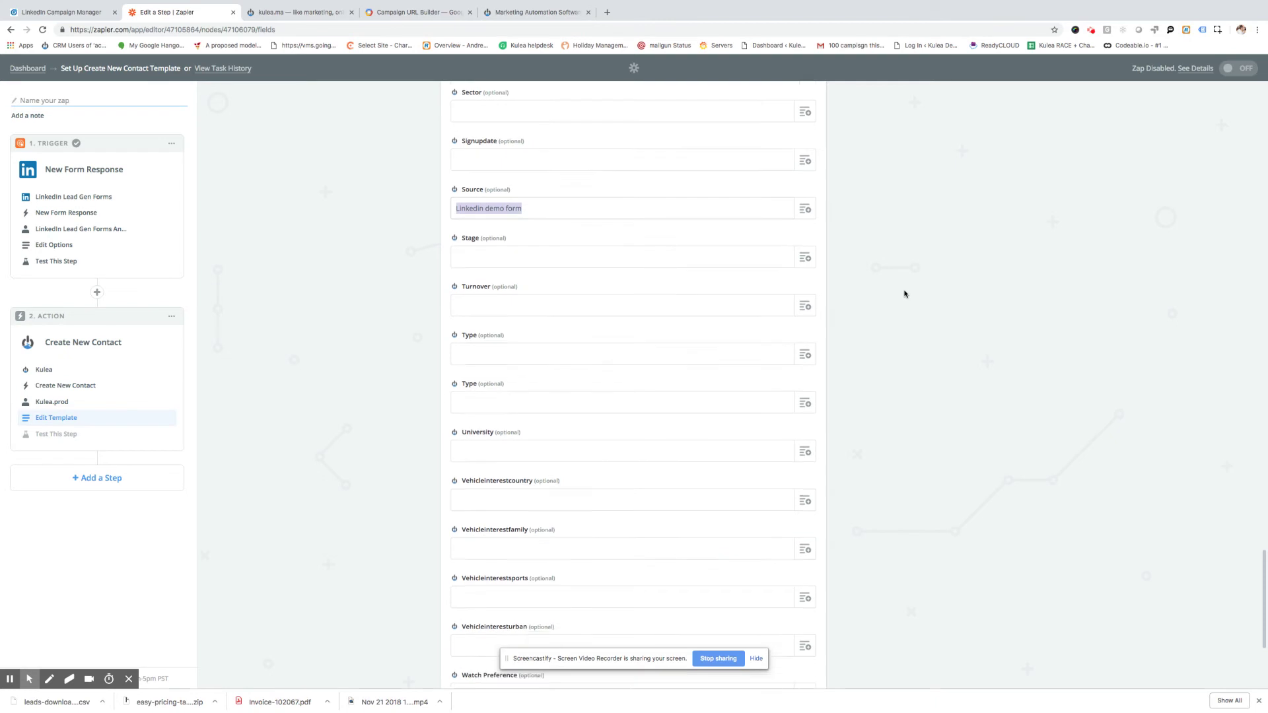
scroll(898, 296, "down", 3)
scroll(899, 297, "up", 15)
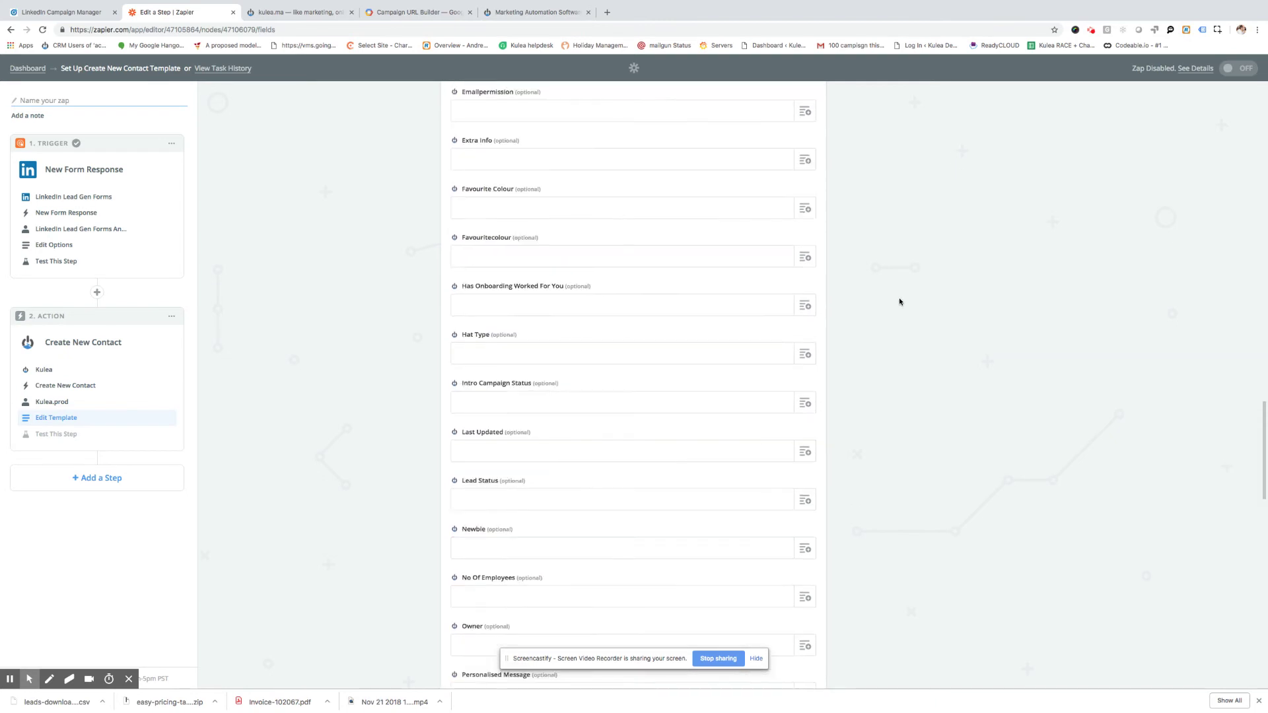
scroll(898, 297, "up", 10)
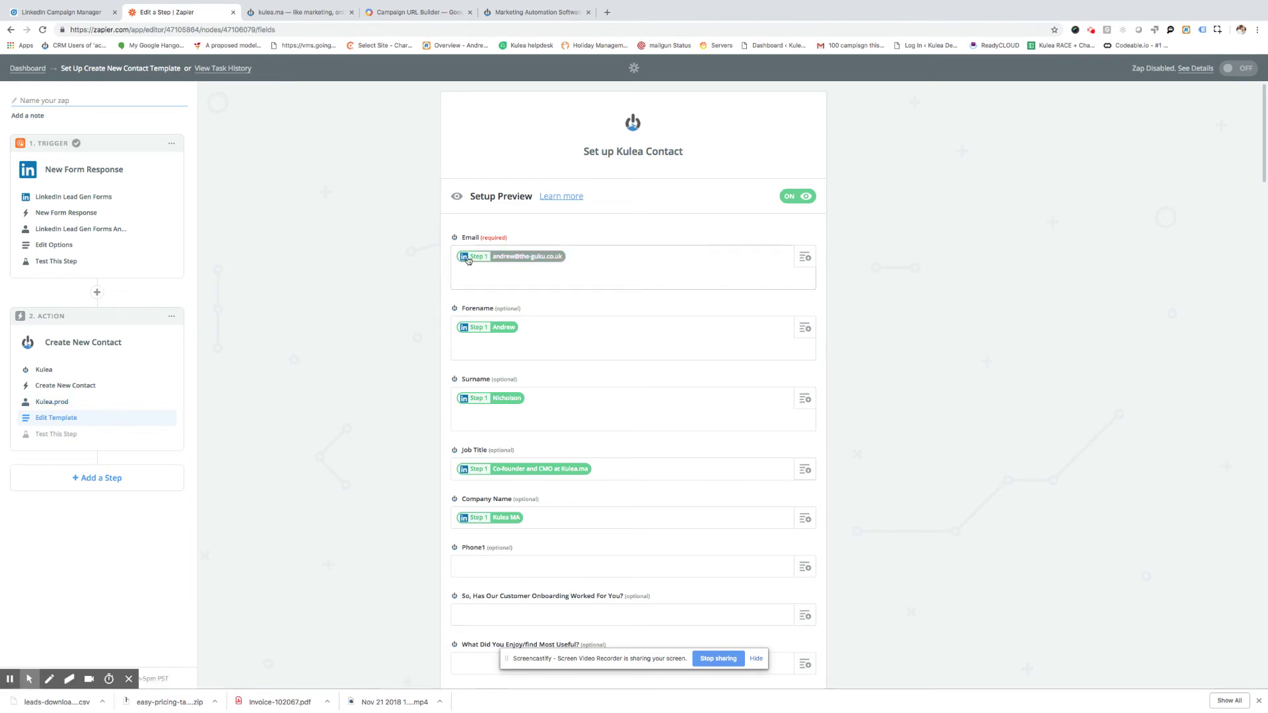
scroll(898, 326, "down", 20)
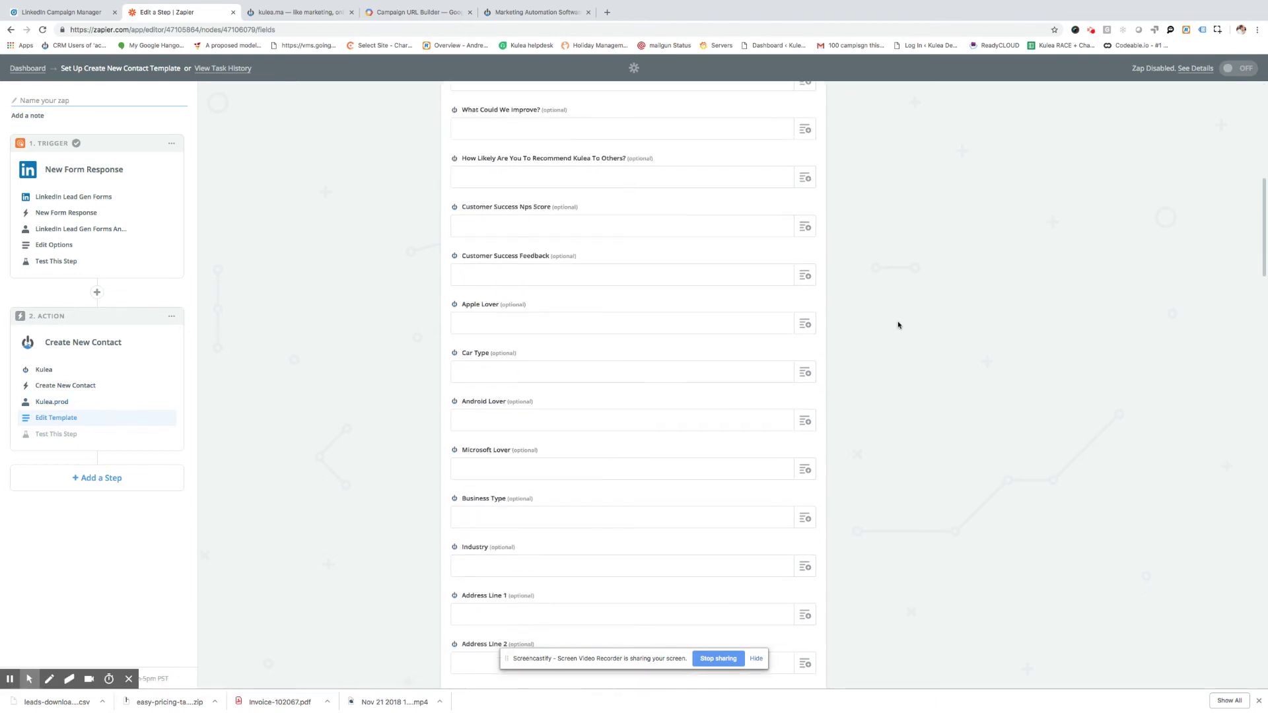
scroll(897, 323, "down", 10)
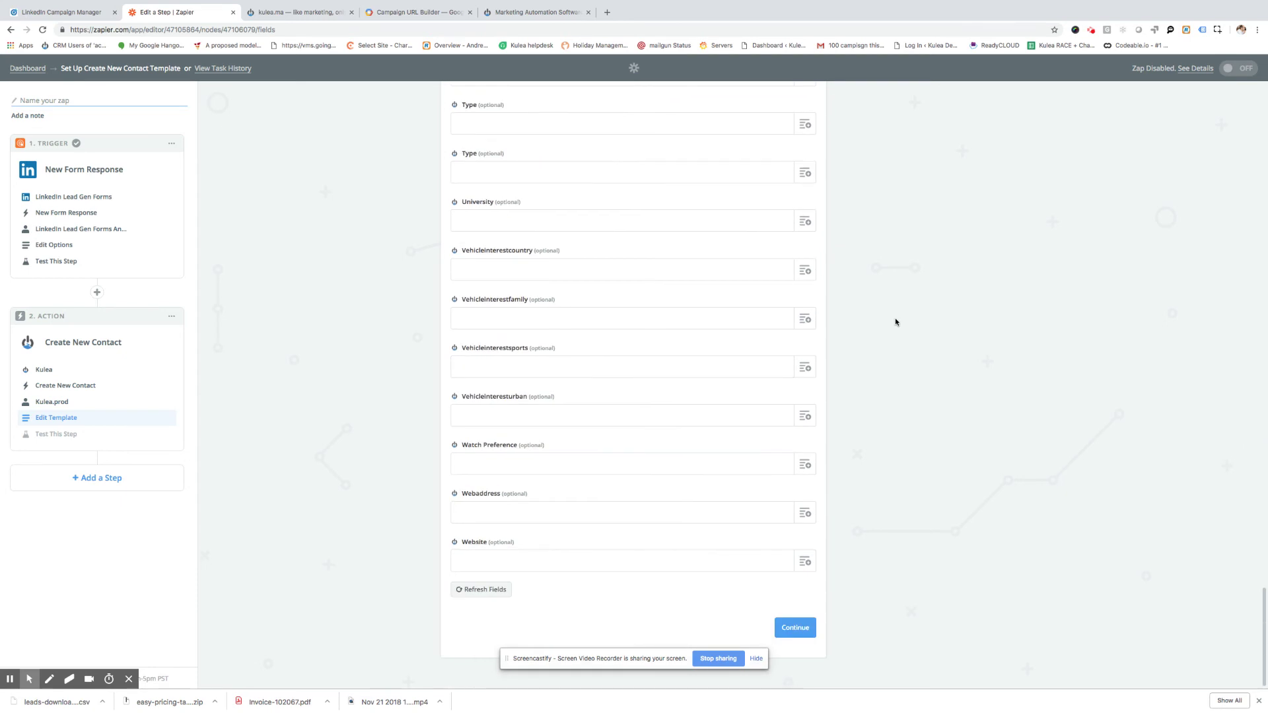
left_click(796, 631)
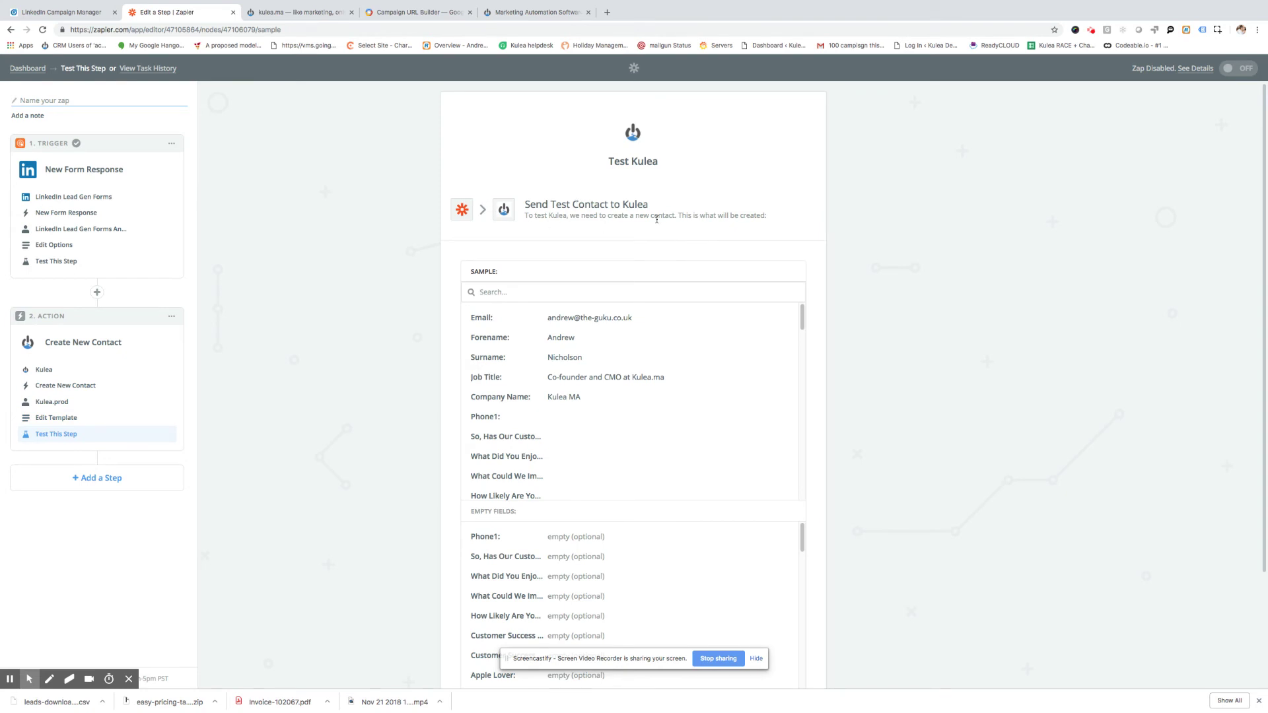
scroll(720, 214, "down", 3)
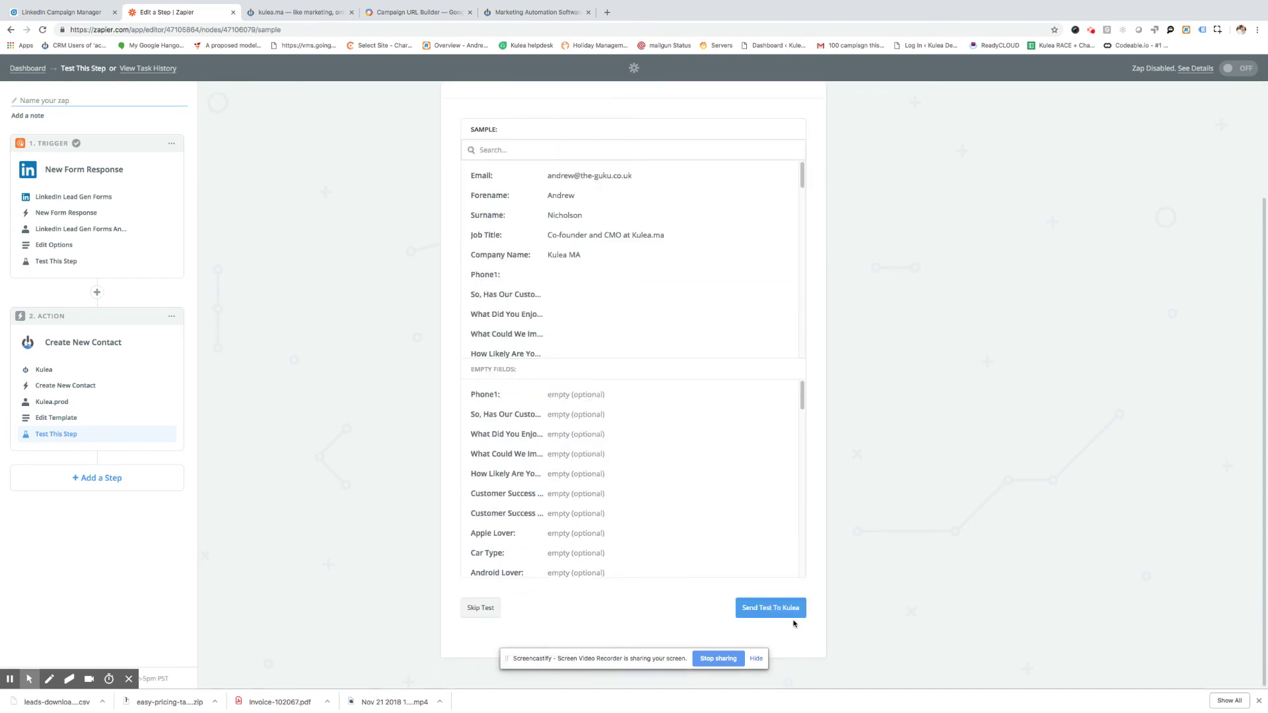
left_click(776, 607)
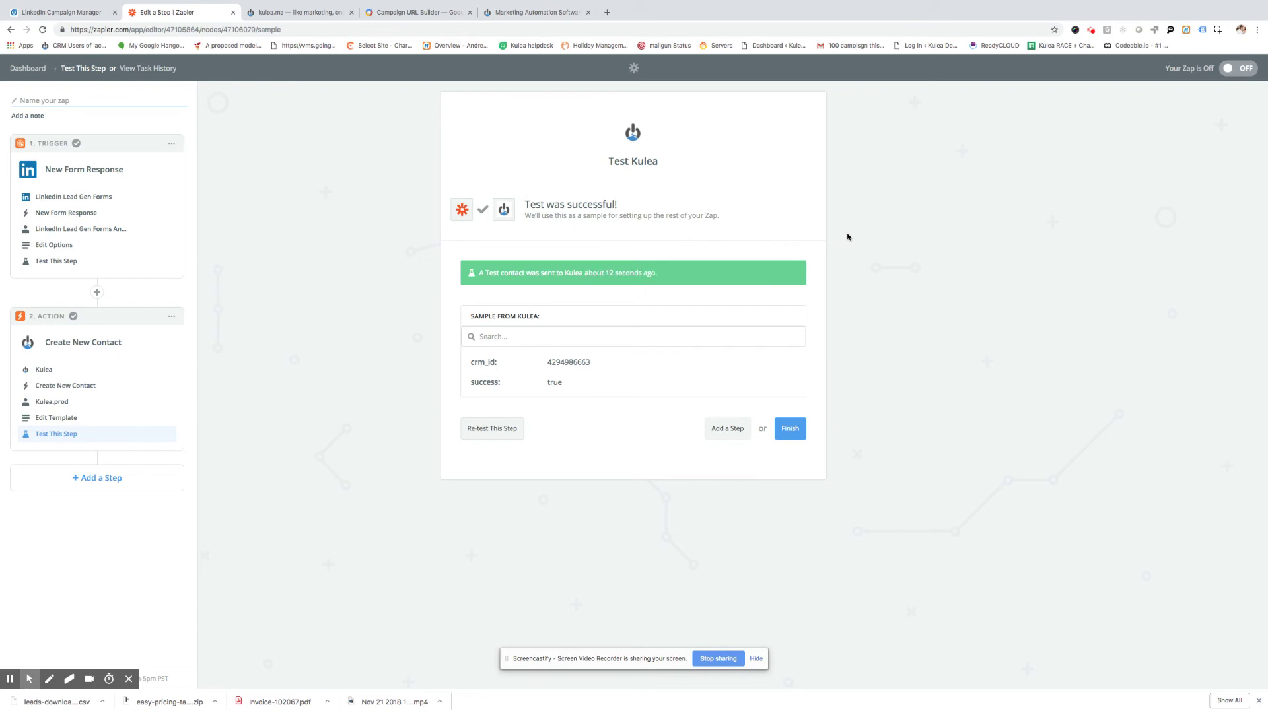
- Finish the Zap setup, name the Zap "Demo zap", and file it in the LinkedIn Zaps folder
left_click(790, 428)
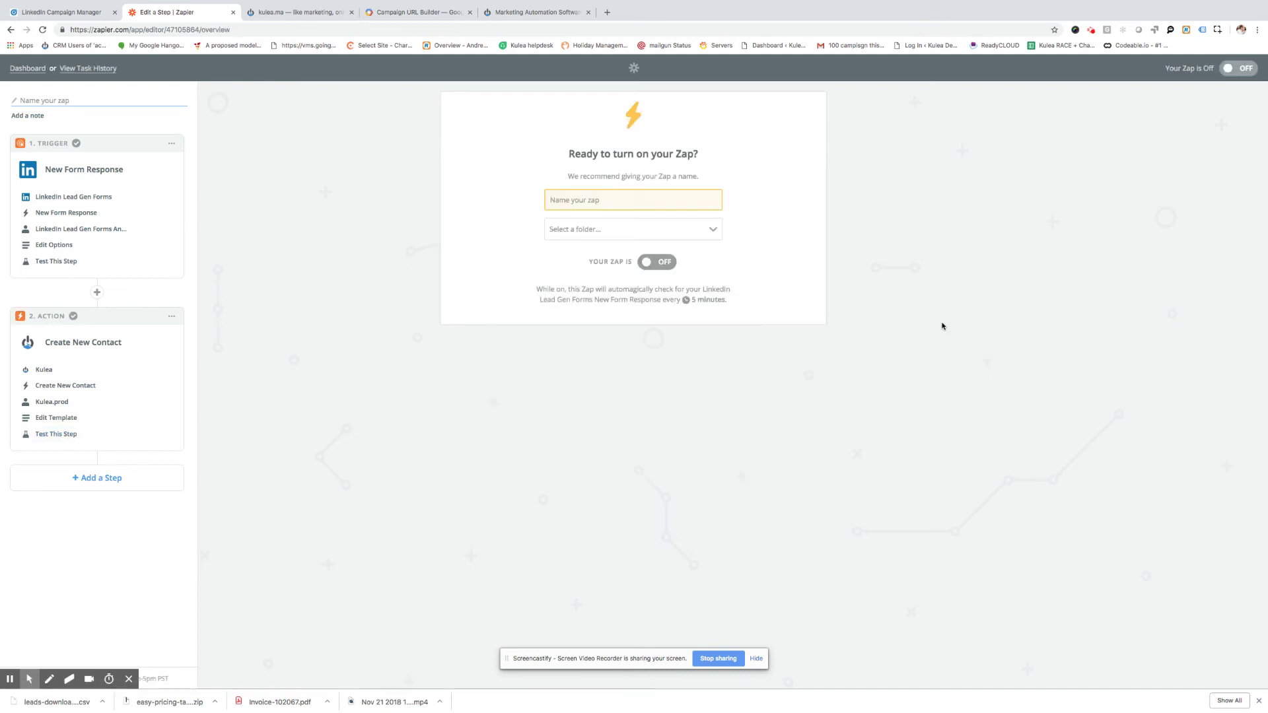
left_click(654, 197)
type("Demo zap")
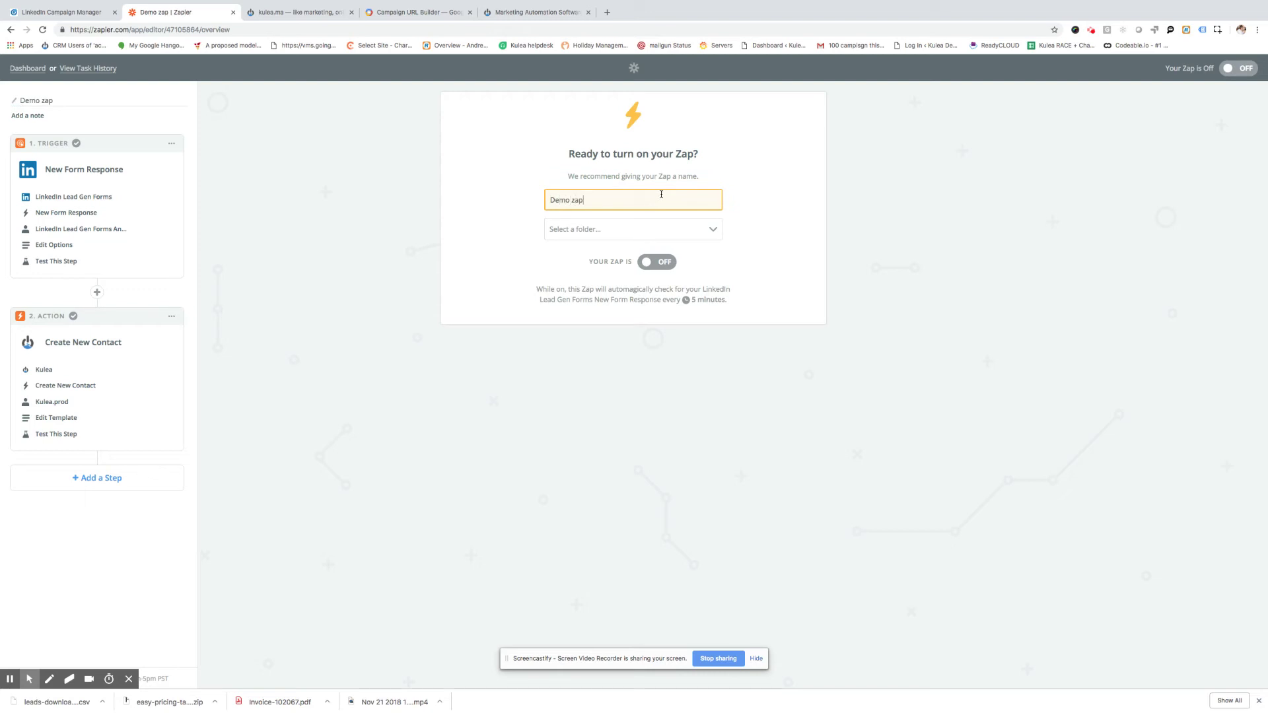
left_click(680, 235)
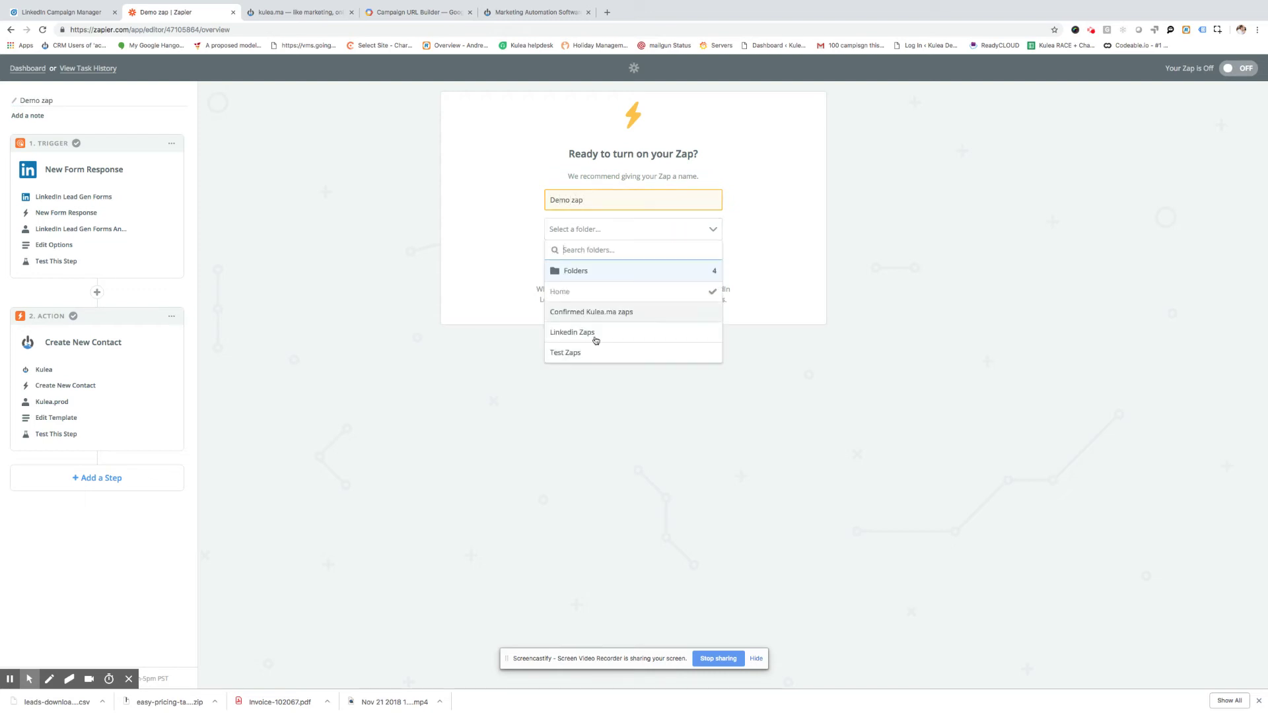
left_click(584, 334)
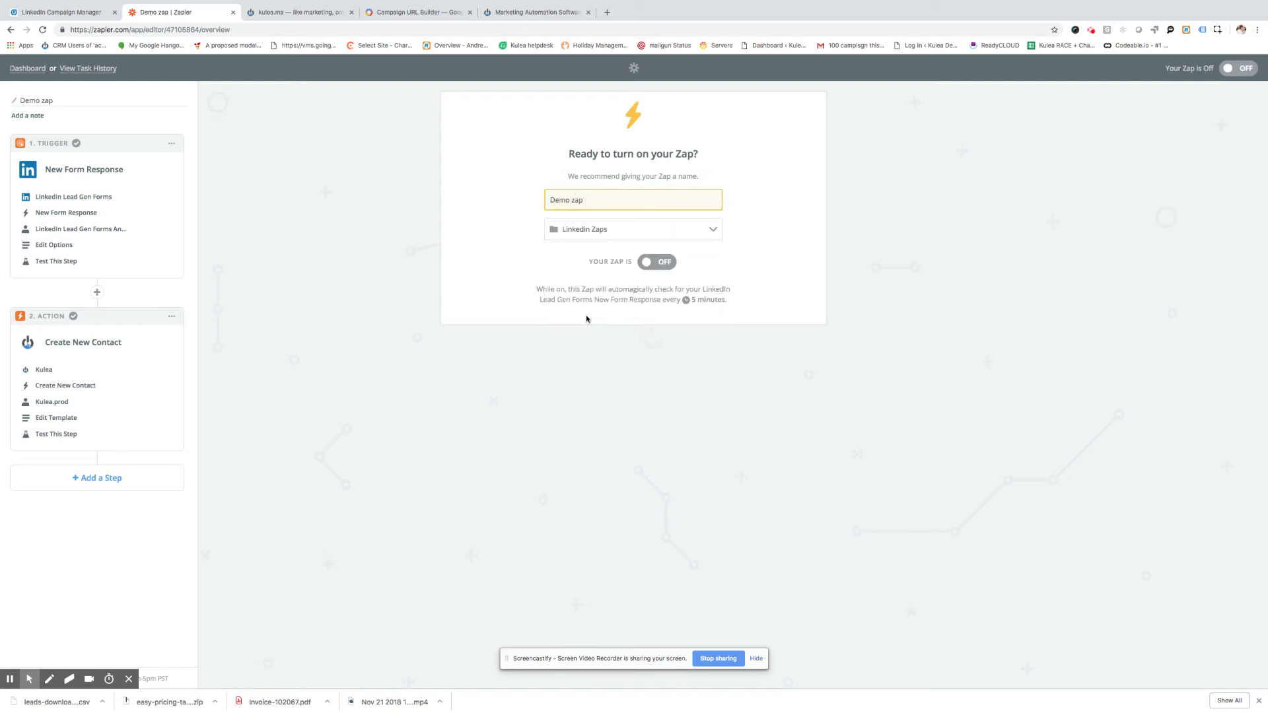
- Turn on the Demo zap, switch to Kulea, and create a new automation journey
left_click(646, 265)
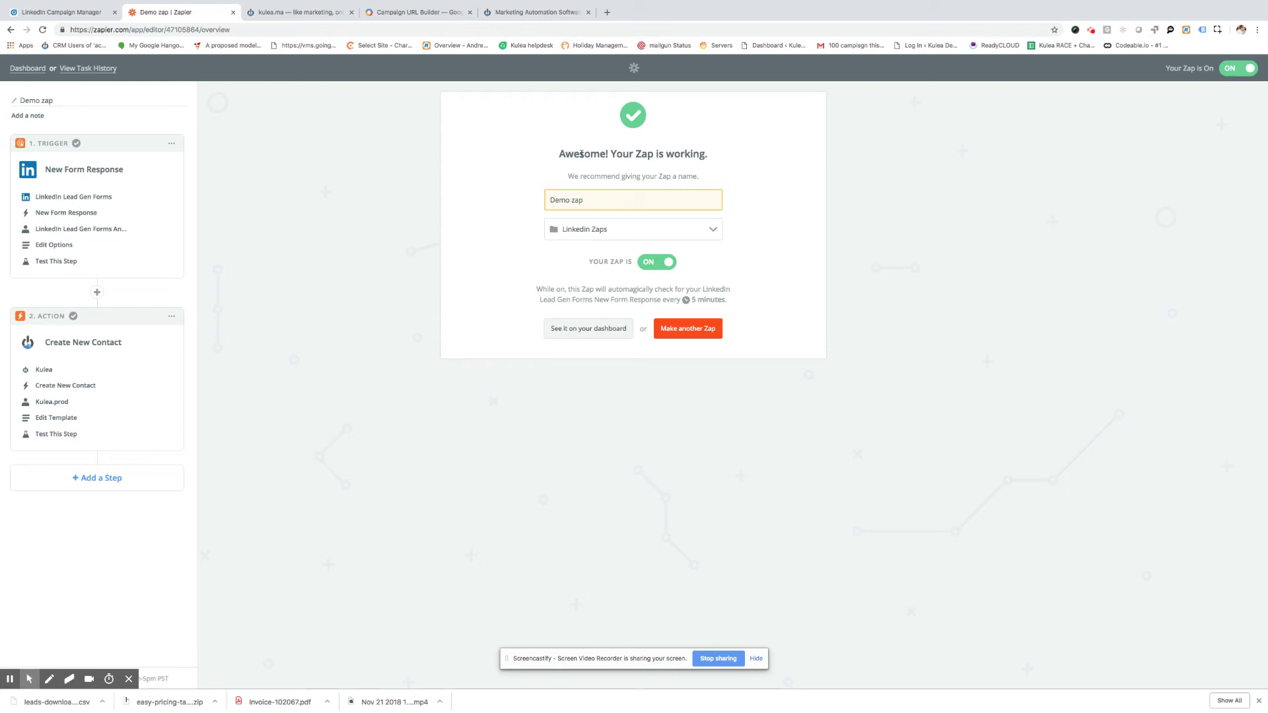
left_click(294, 13)
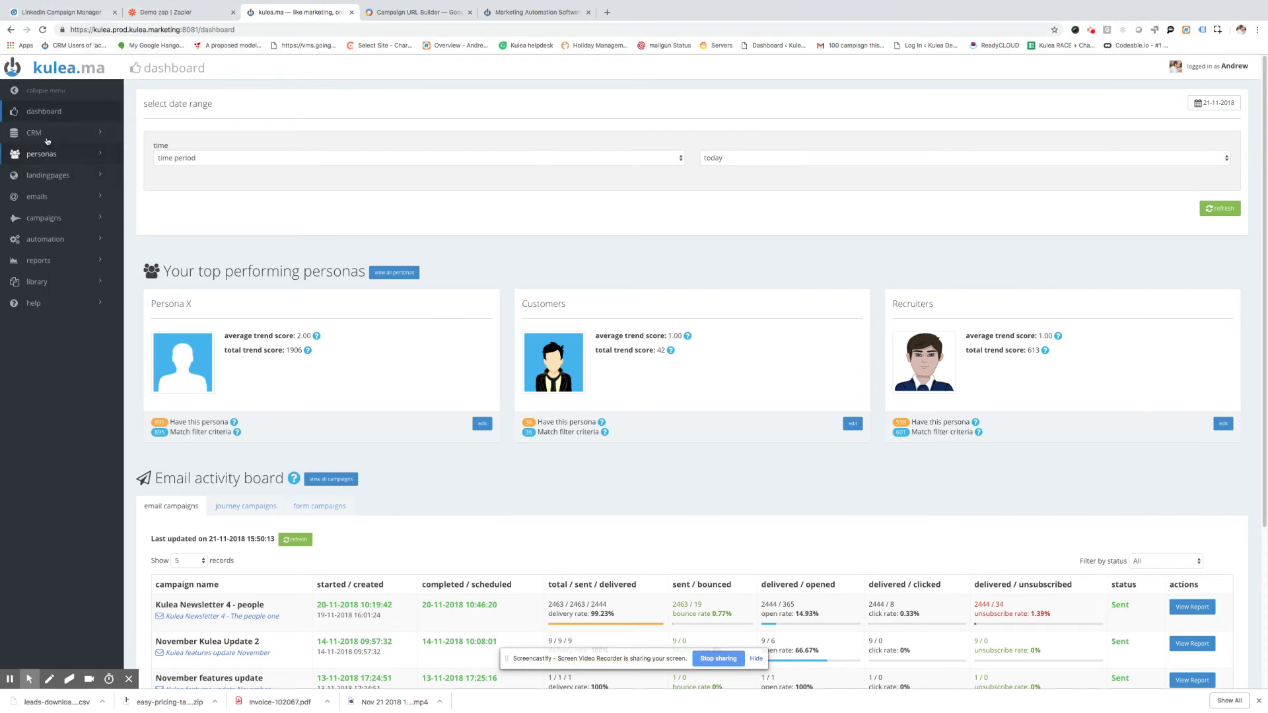
left_click(57, 242)
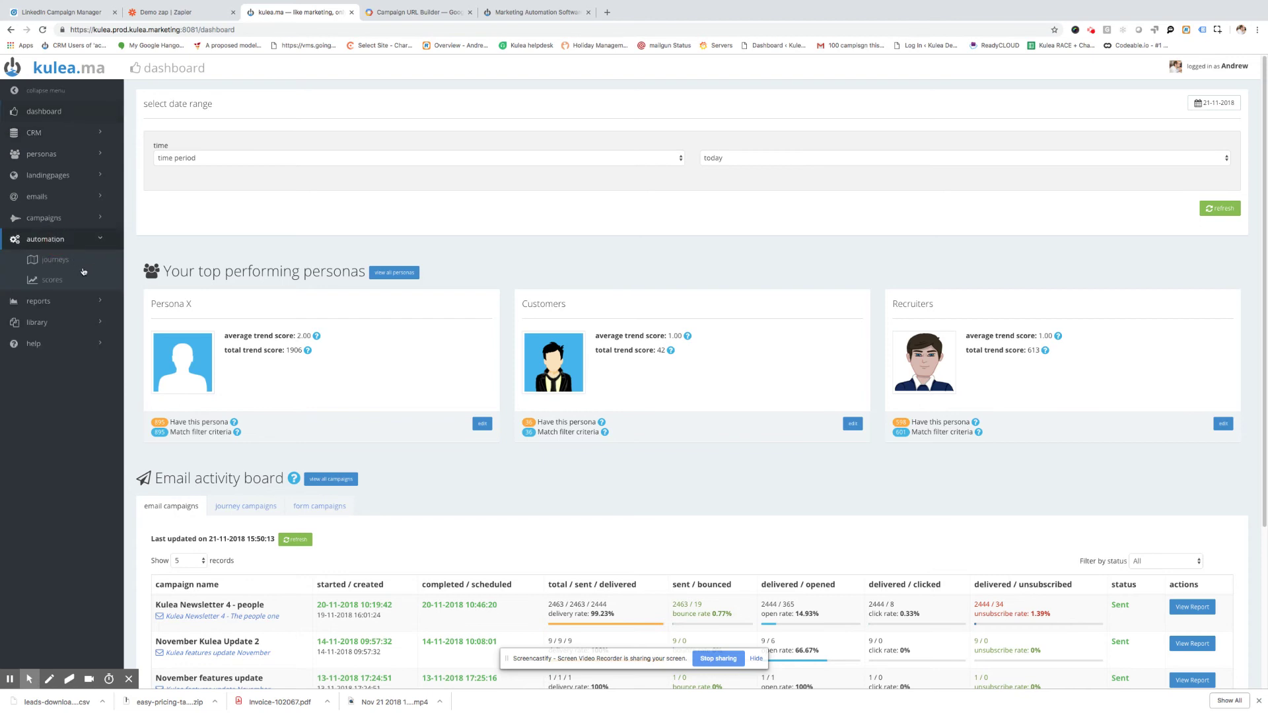
left_click(56, 260)
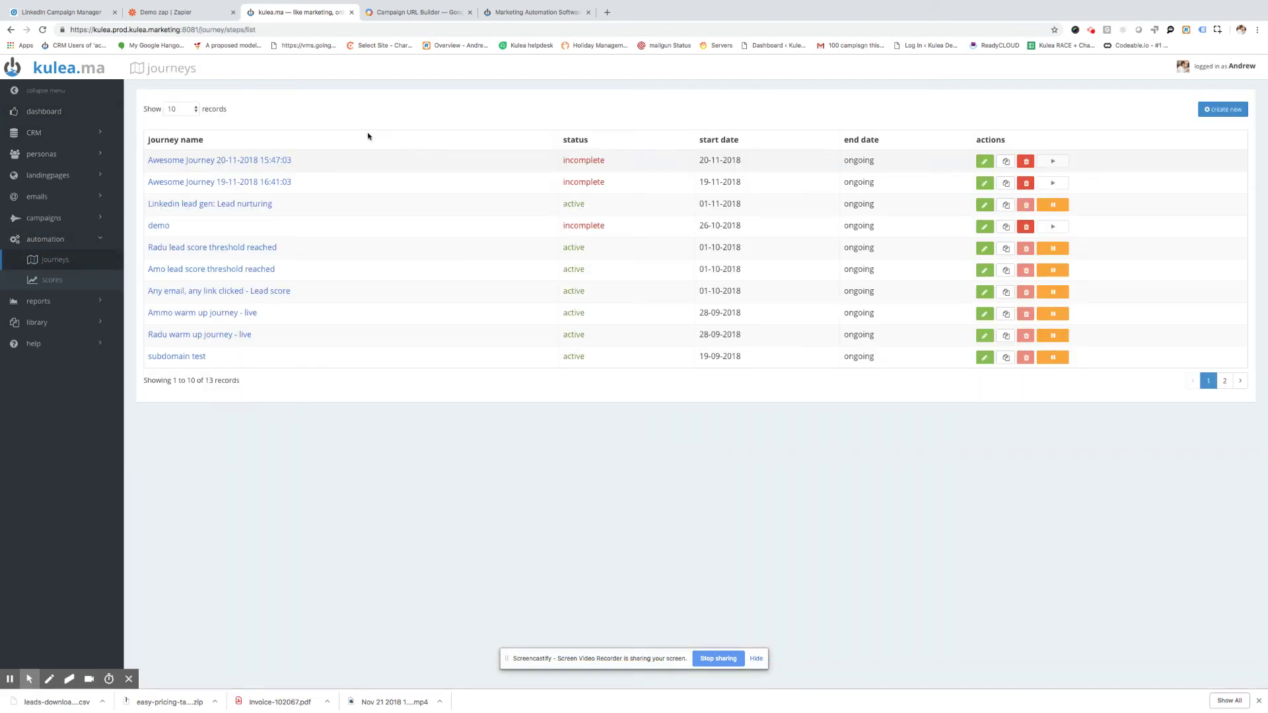
left_click(1228, 110)
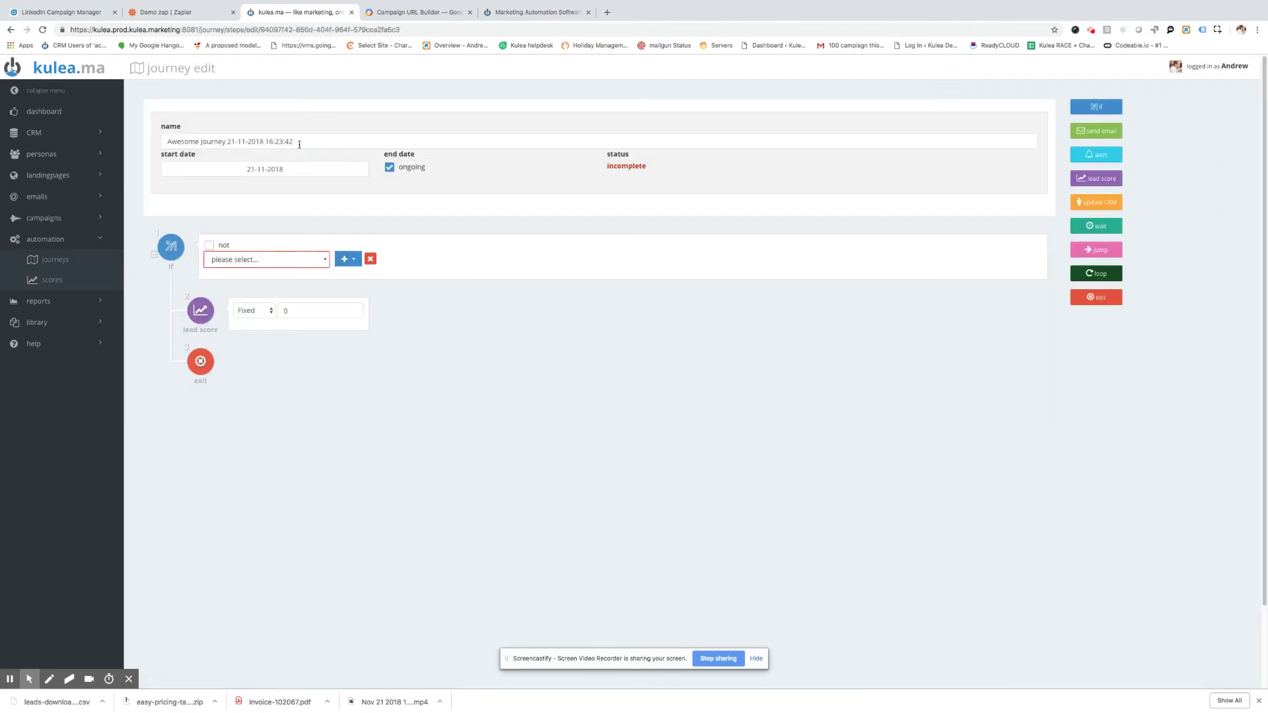
- Name the journey "Linkedin demo journey"
left_click_drag(300, 144, 156, 133)
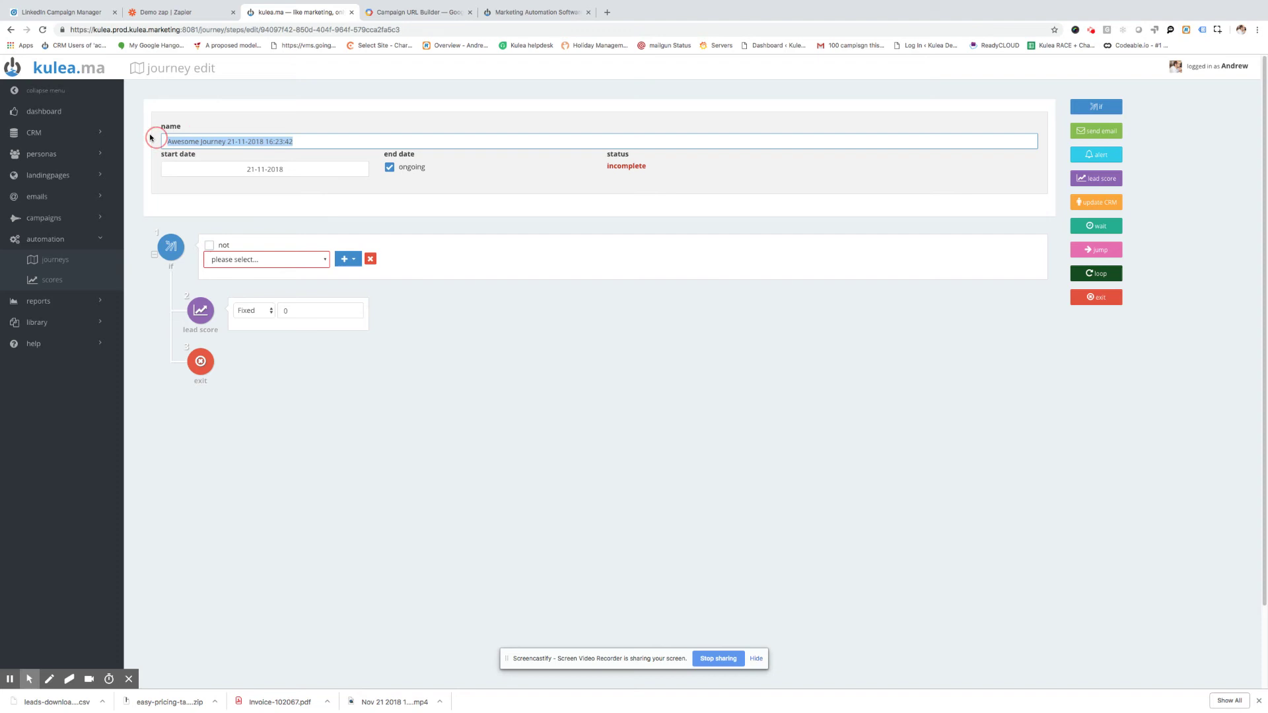
type("Linkeidn demo journey")
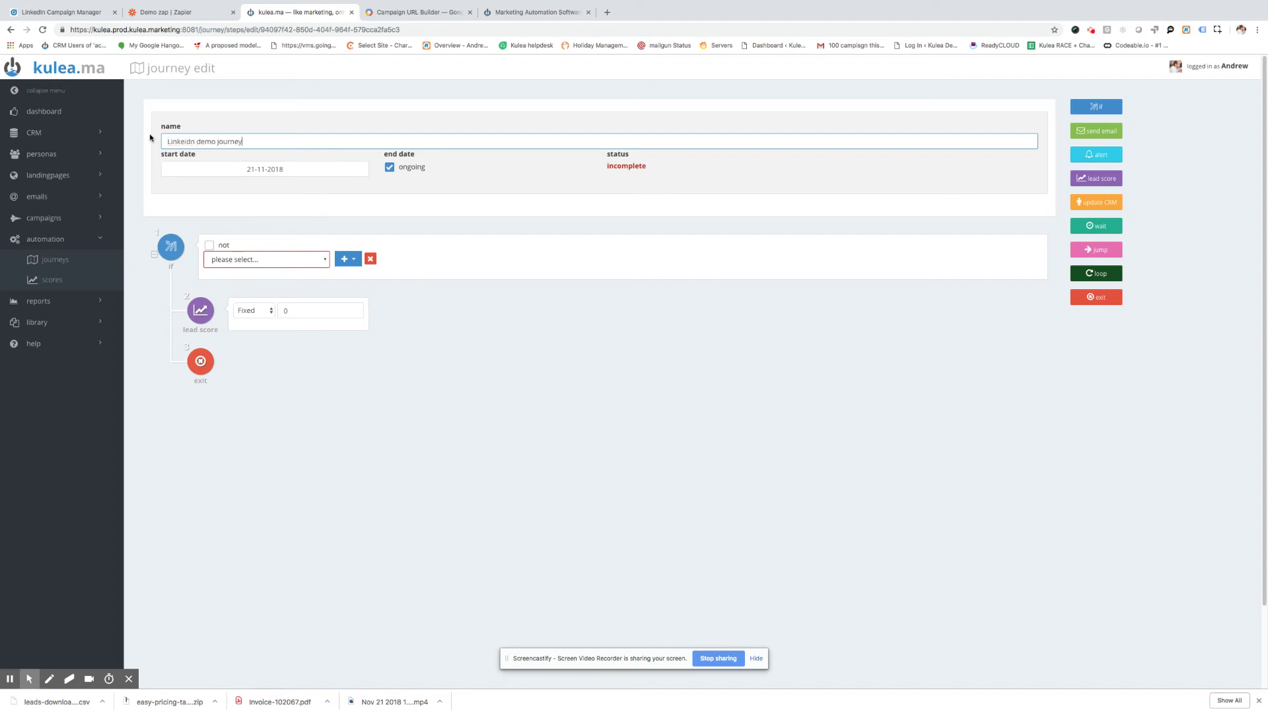
left_click_drag(195, 141, 184, 140)
type("din")
- Set the journey's first If condition to the CRM activity Record added
left_click(326, 260)
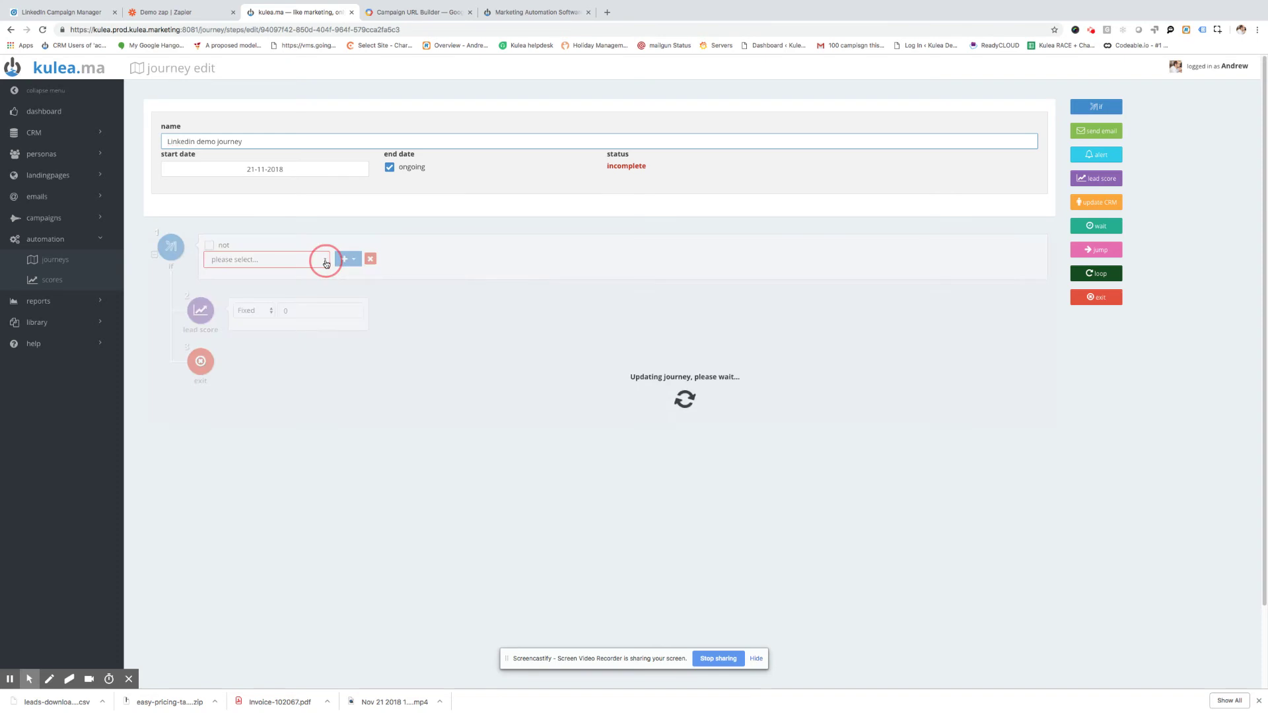
left_click(326, 261)
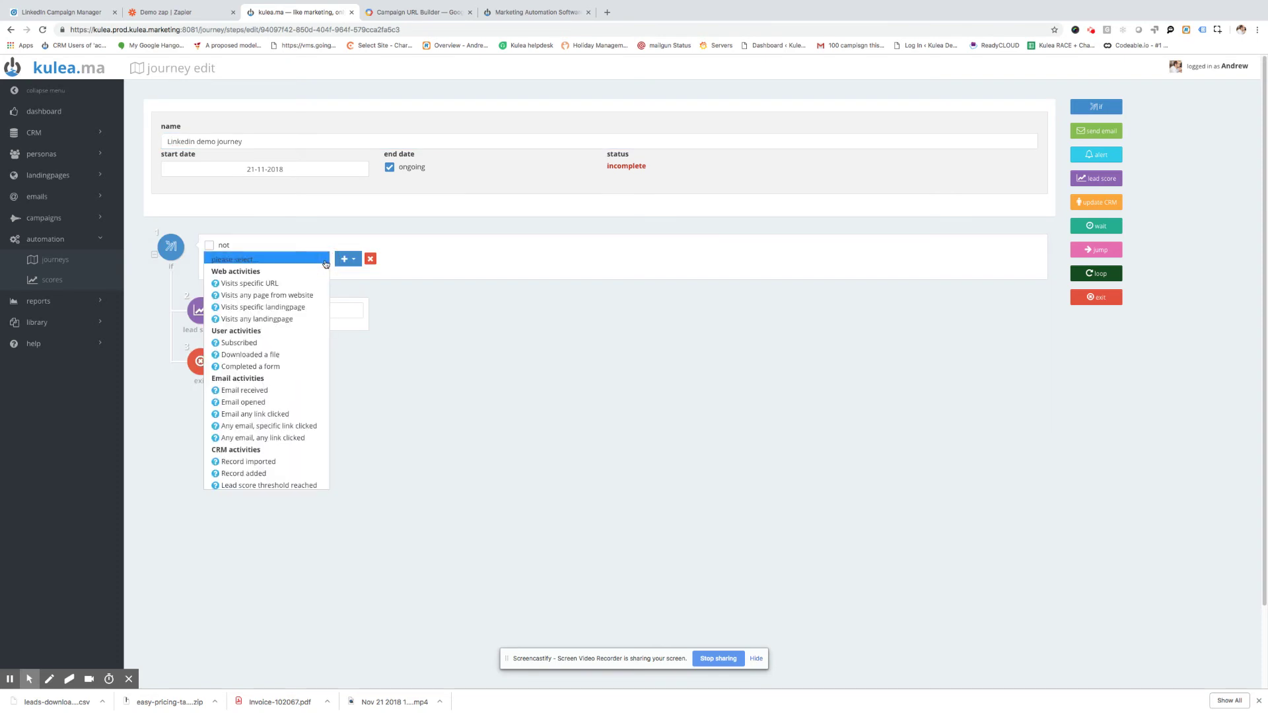
left_click(289, 476)
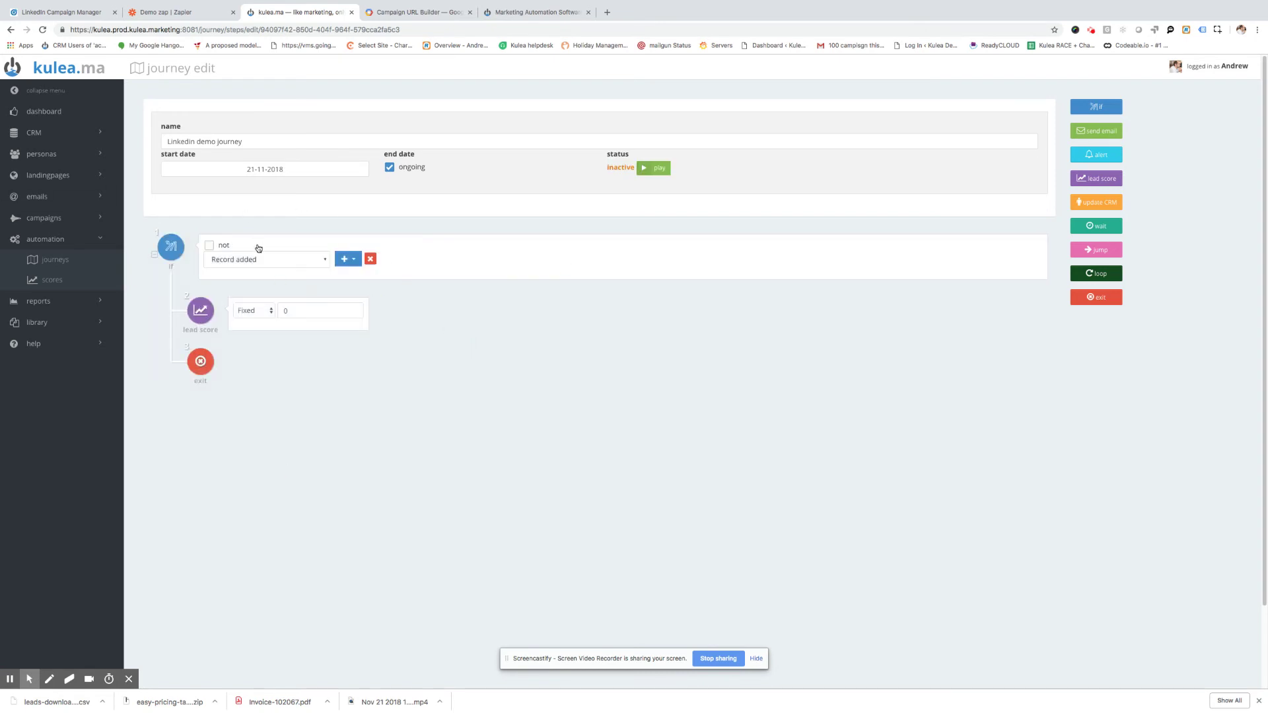
- Add a nested If under the Record added condition with a CRM field comparison on the source field
left_click_drag(1111, 109, 338, 313)
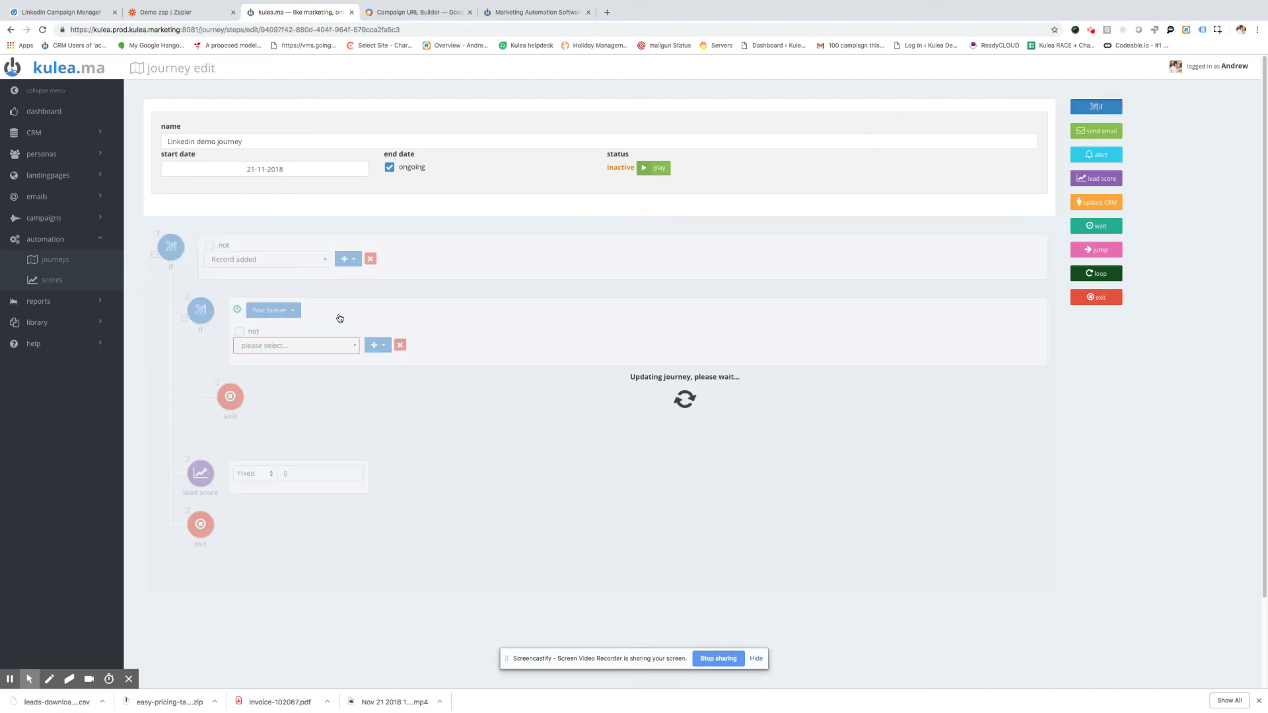
left_click(356, 348)
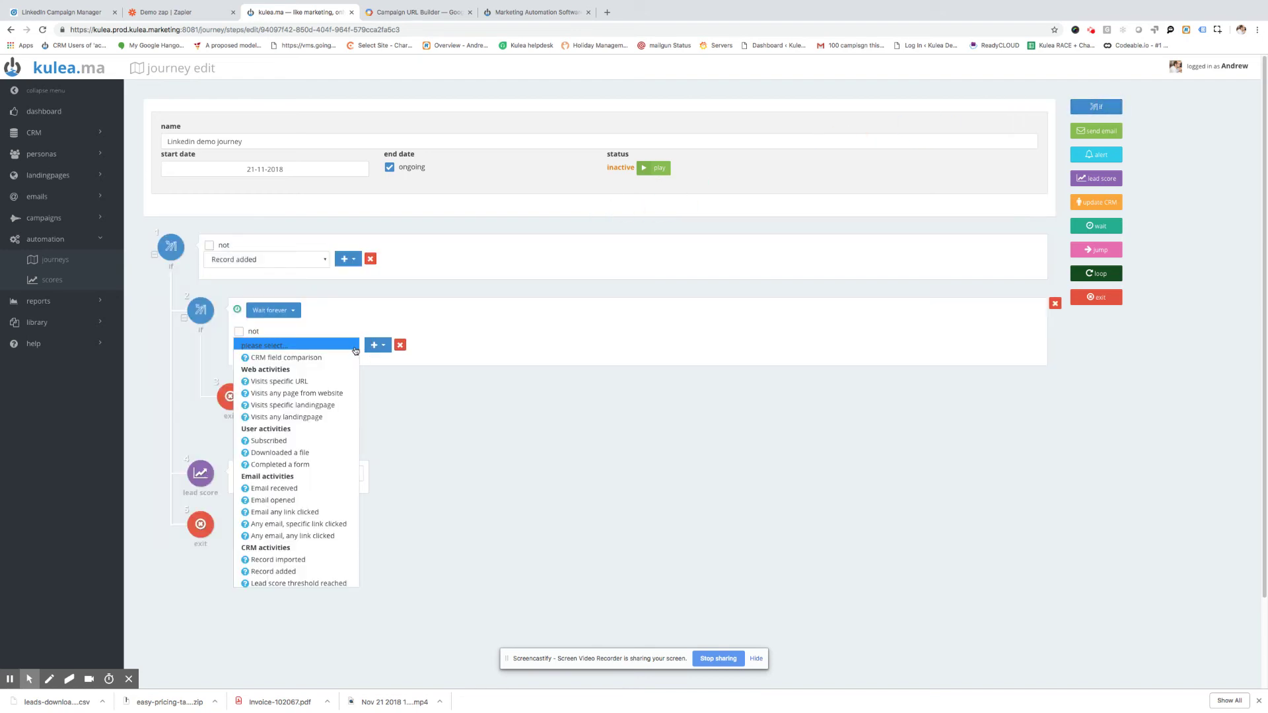
left_click(345, 350)
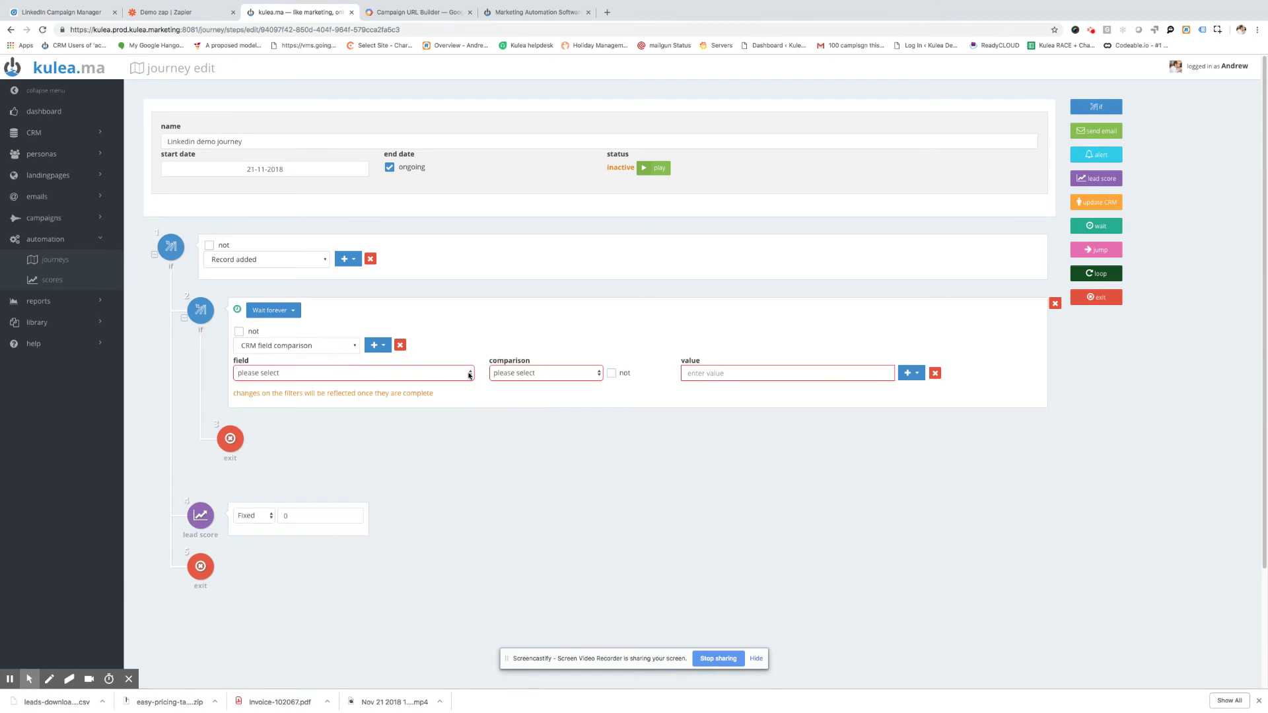
left_click(470, 372)
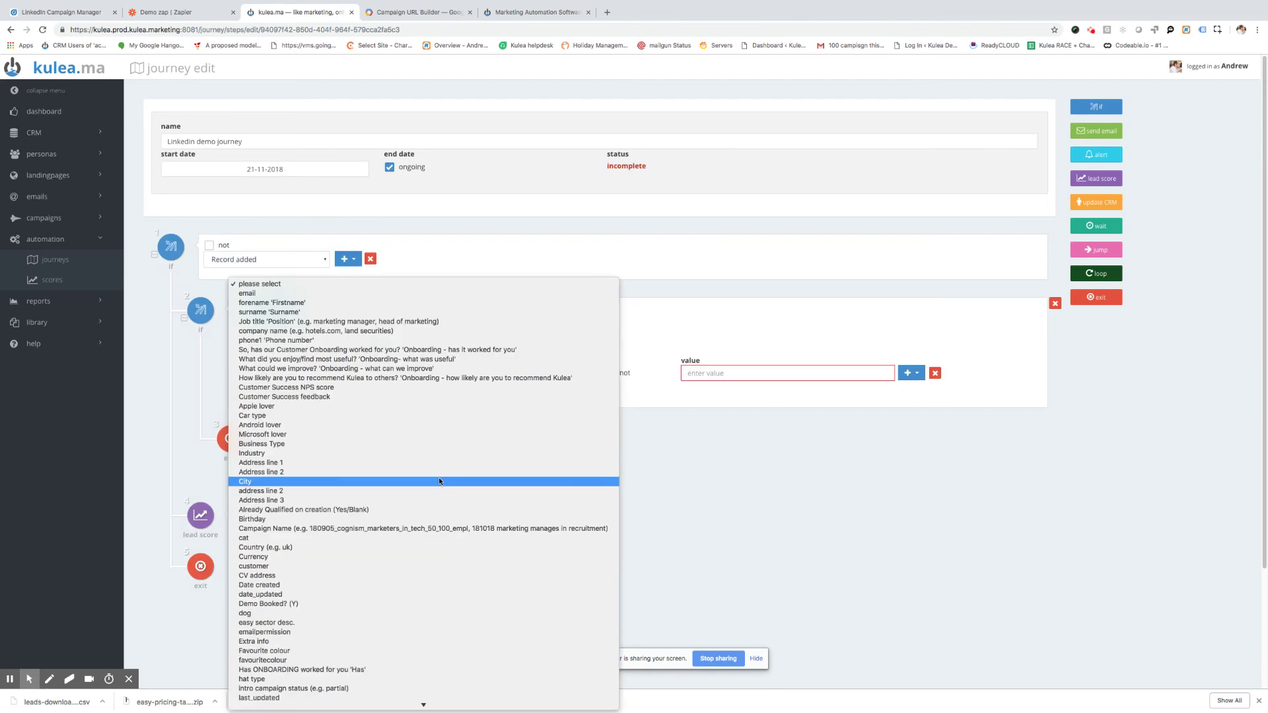
scroll(430, 617, "down", 3)
scroll(428, 624, "down", 2)
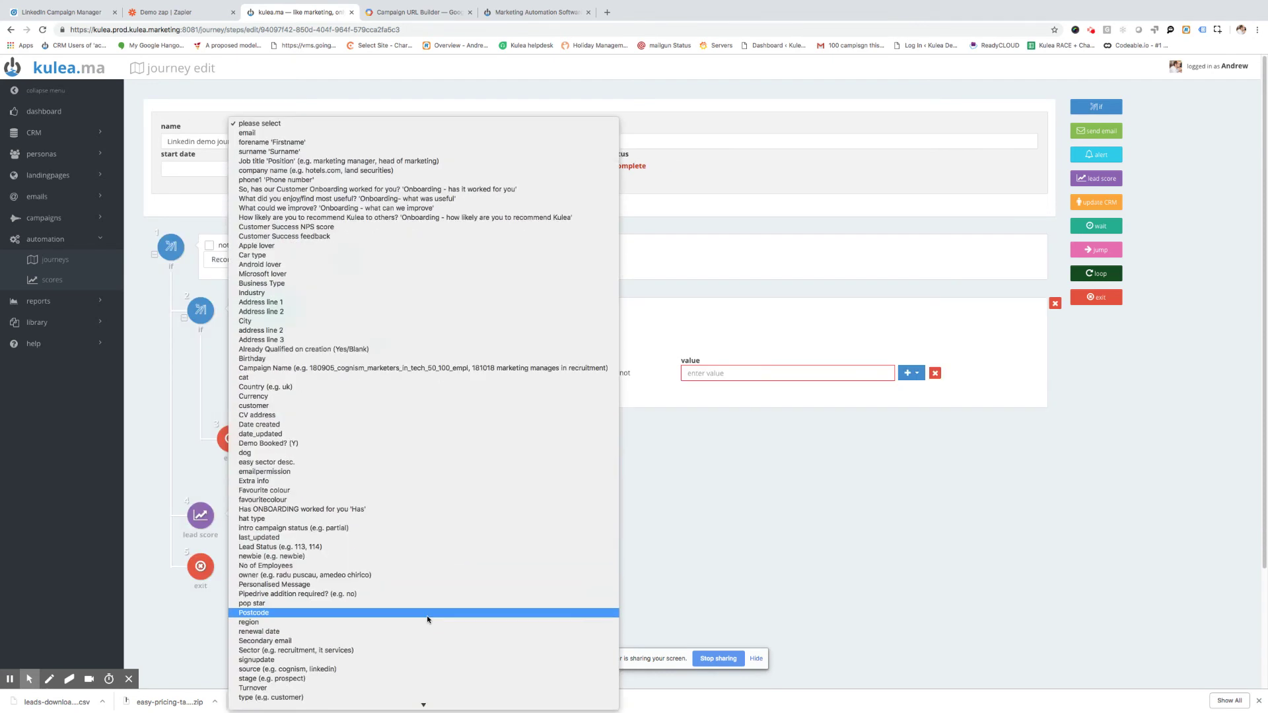
left_click(414, 669)
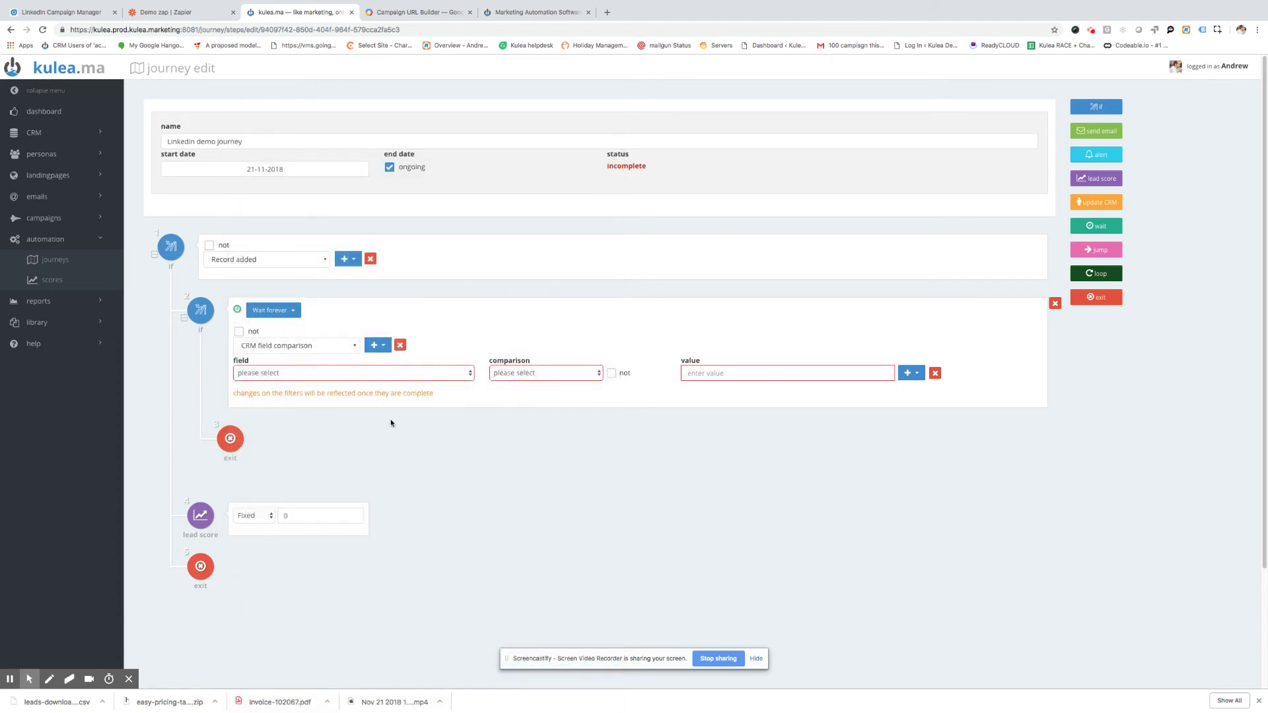
- Complete the source comparison so that the field equals "Linkedin demo form"
left_click(590, 374)
key("Return")
left_click(731, 373)
type("Linkedin demo form")
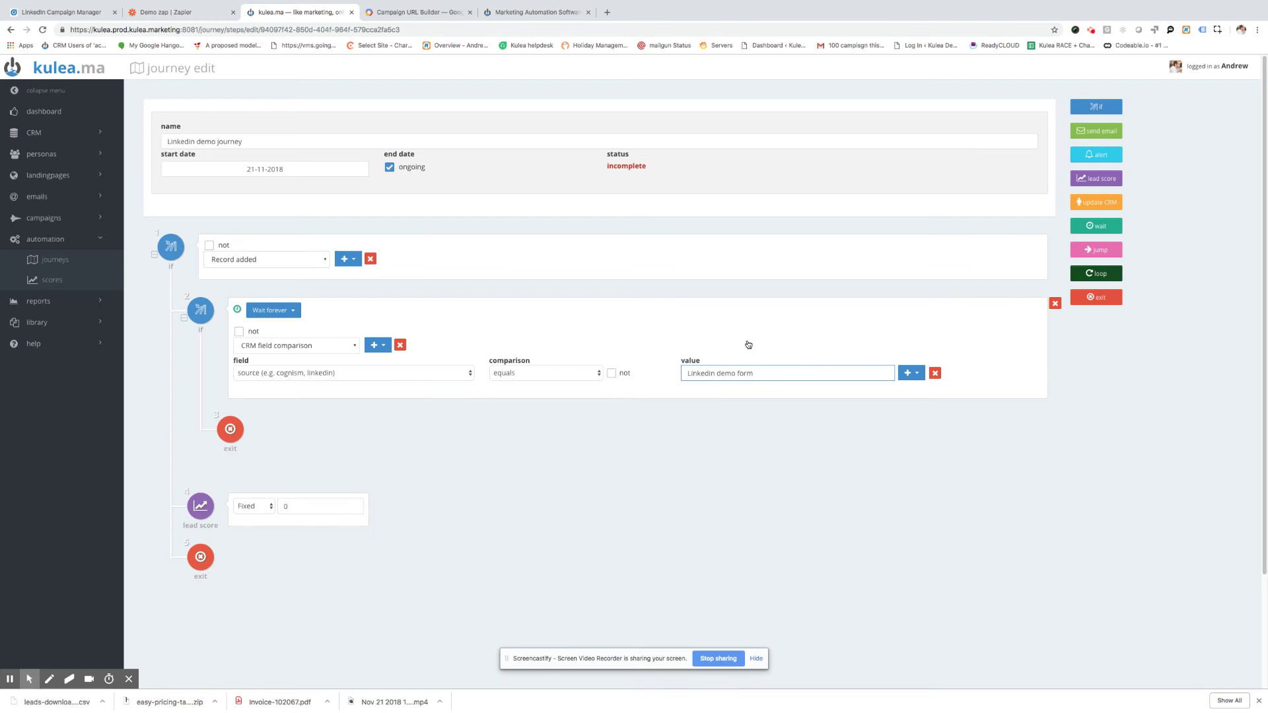
left_click(748, 345)
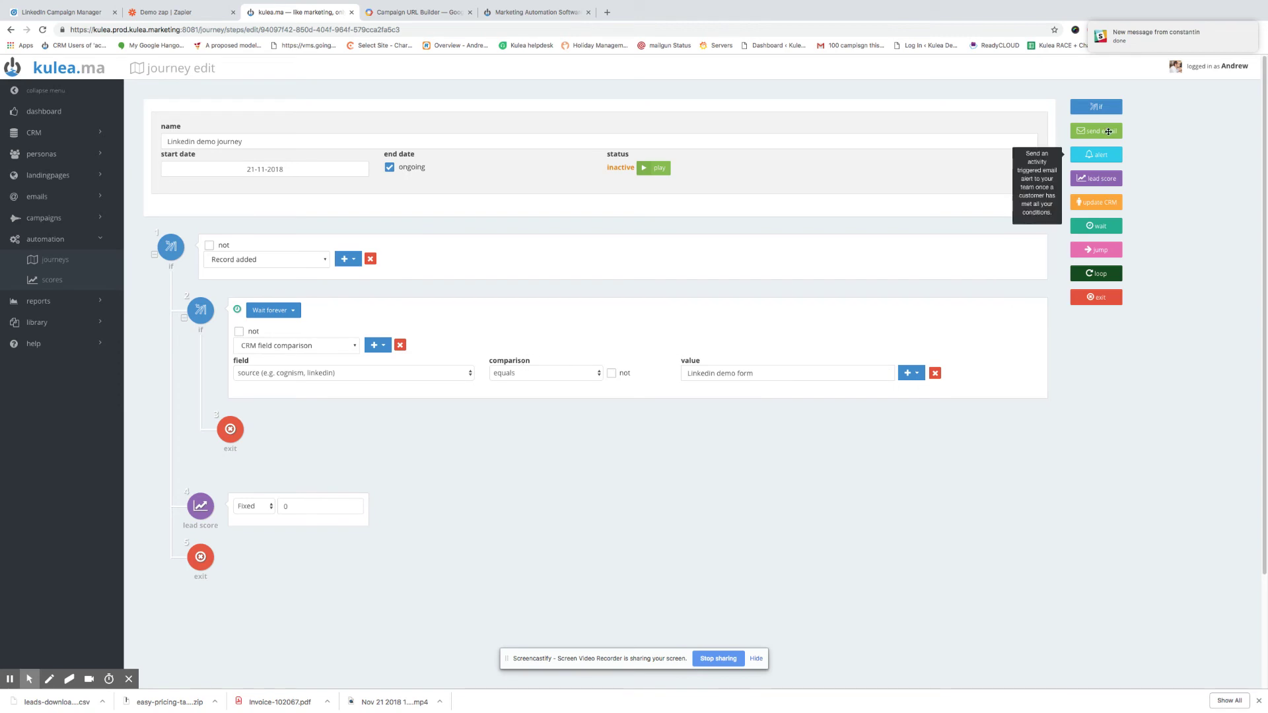
- Add a send email action under the source condition using the "Lead nurturing guide" email
left_click_drag(1096, 131, 453, 423)
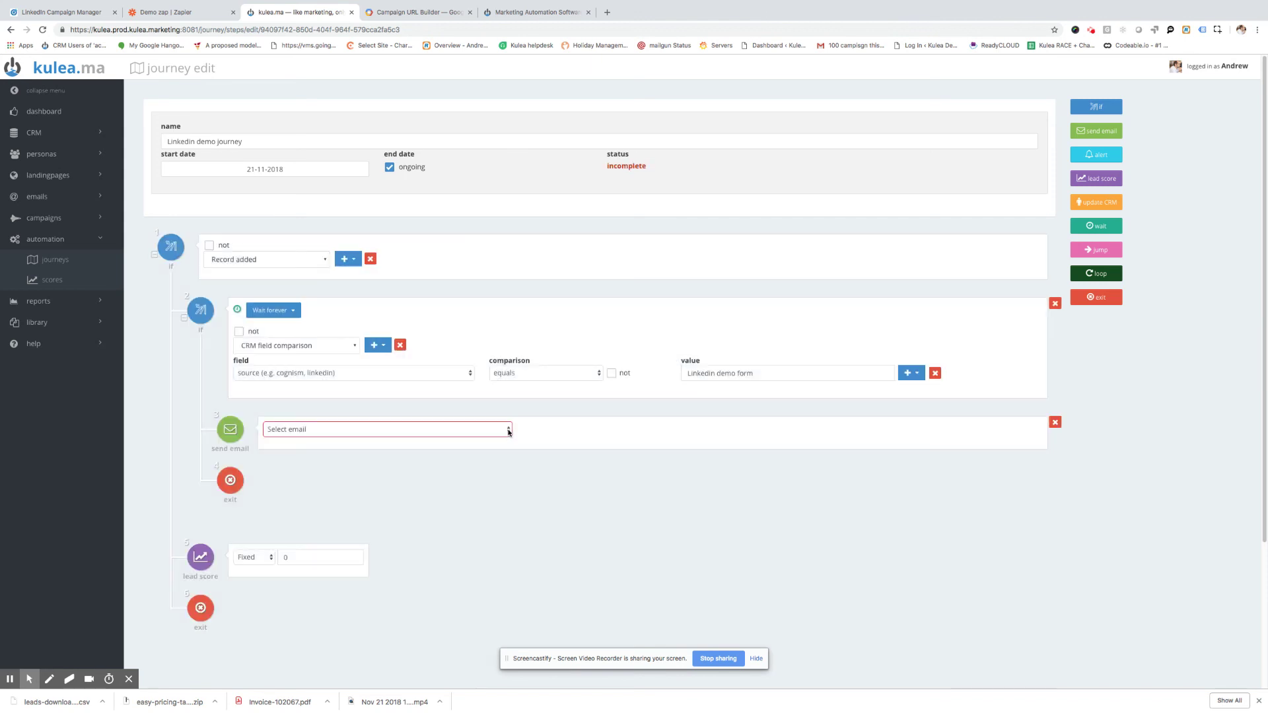
left_click(508, 430)
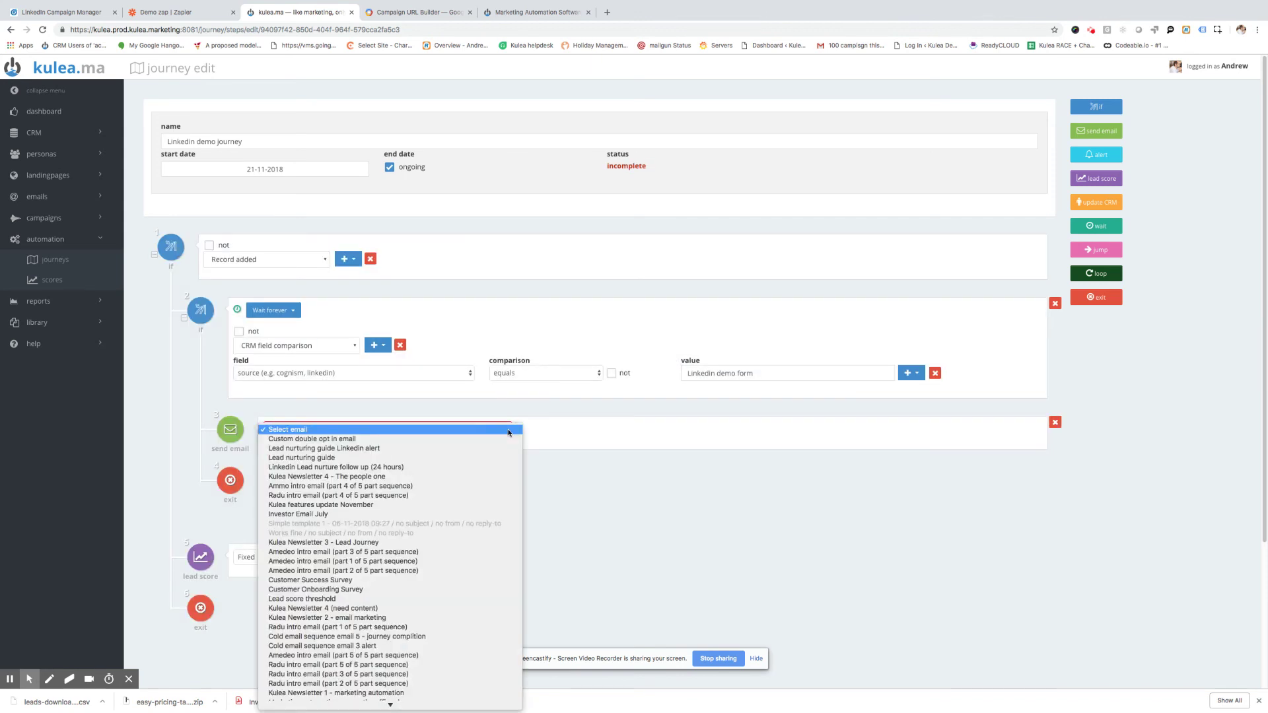
left_click(485, 457)
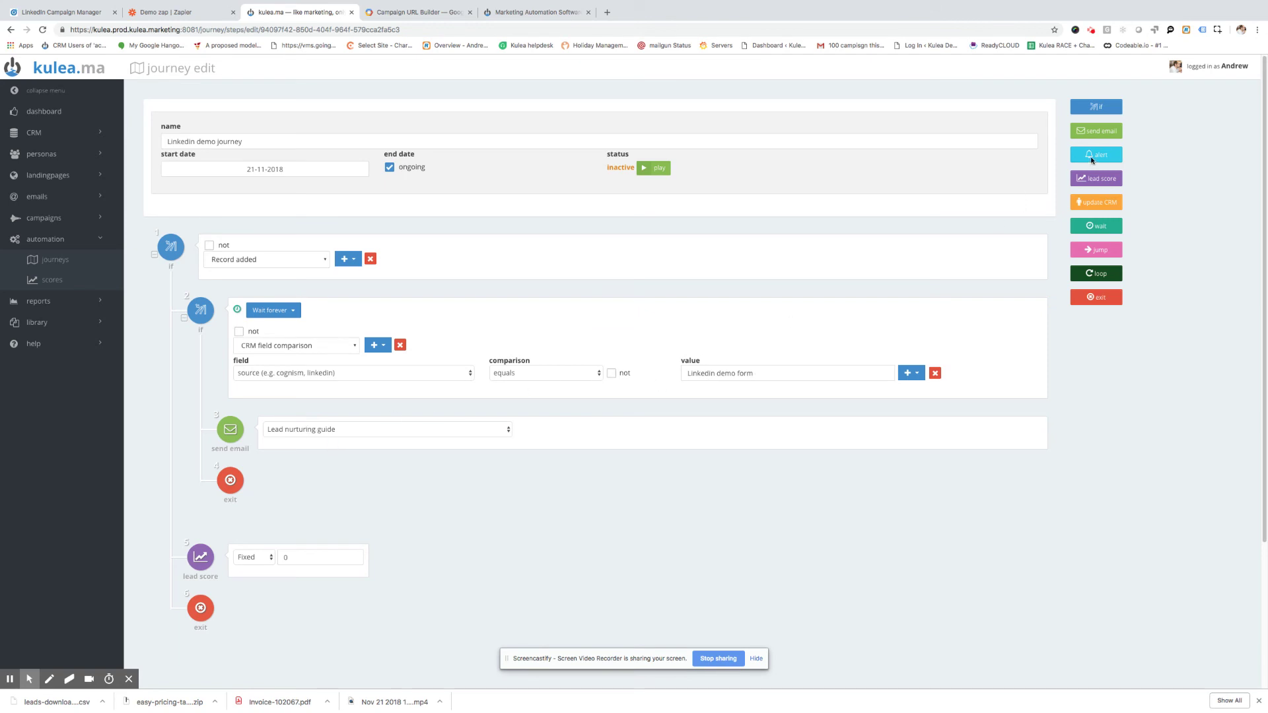
- Add an alert after the guide email using "Lead nurturing guide Linkedin alert" and enter the recipient's email address
left_click_drag(1103, 156, 452, 429)
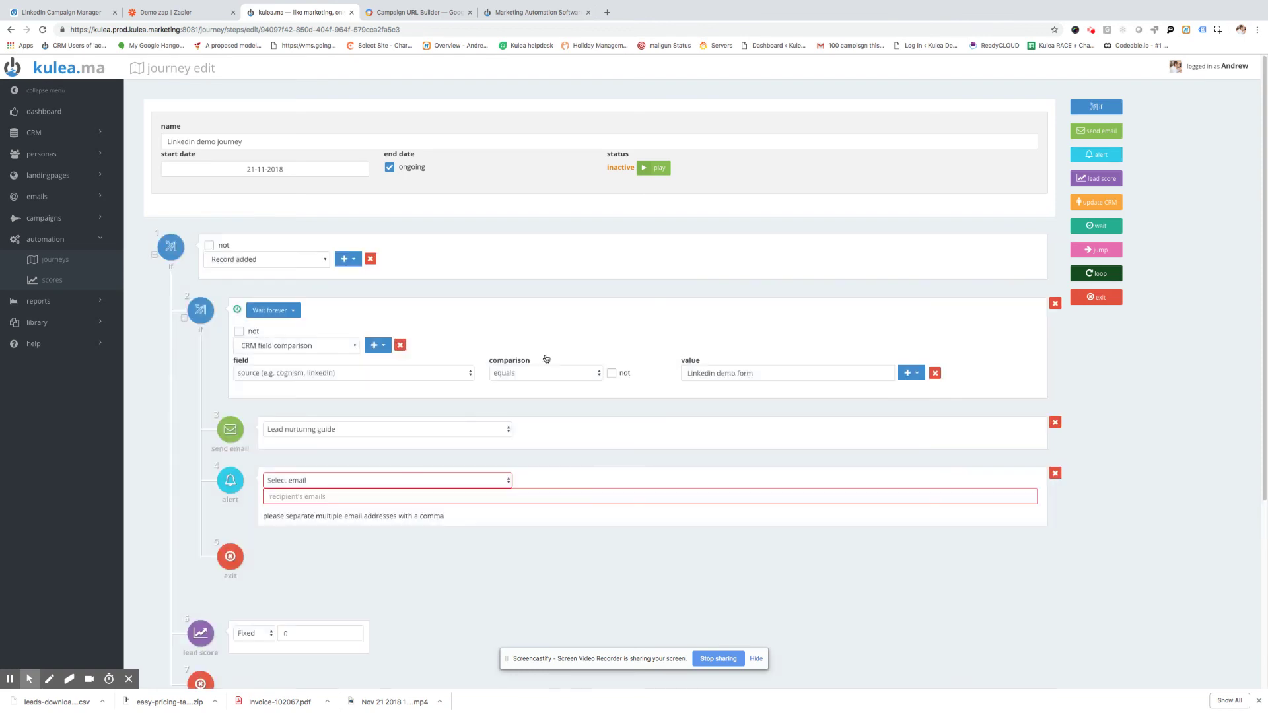
scroll(528, 344, "down", 3)
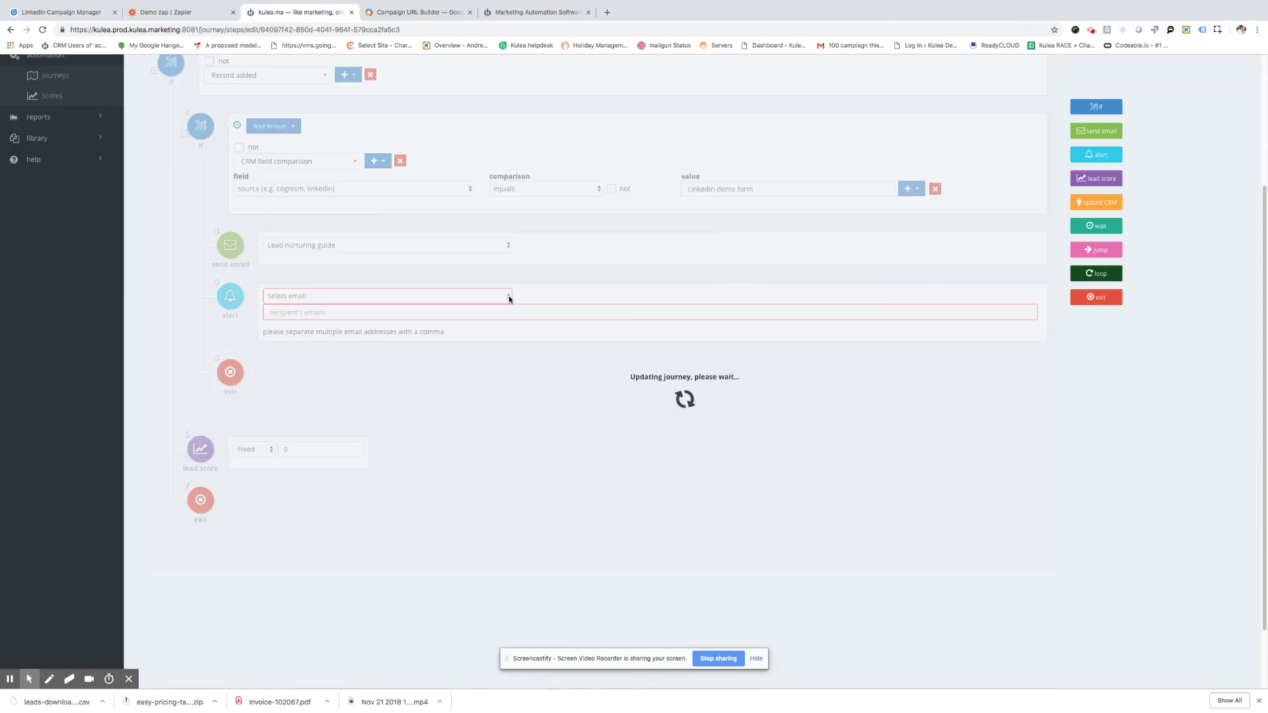
left_click(509, 296)
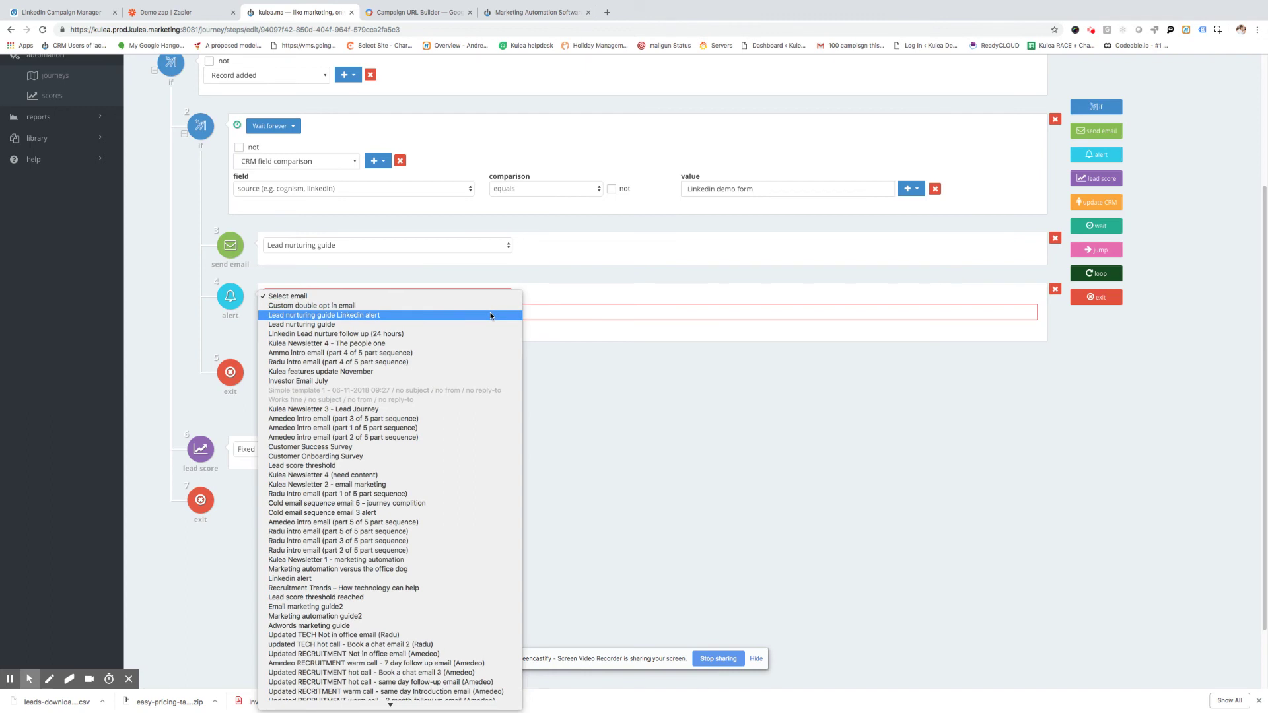
left_click(490, 316)
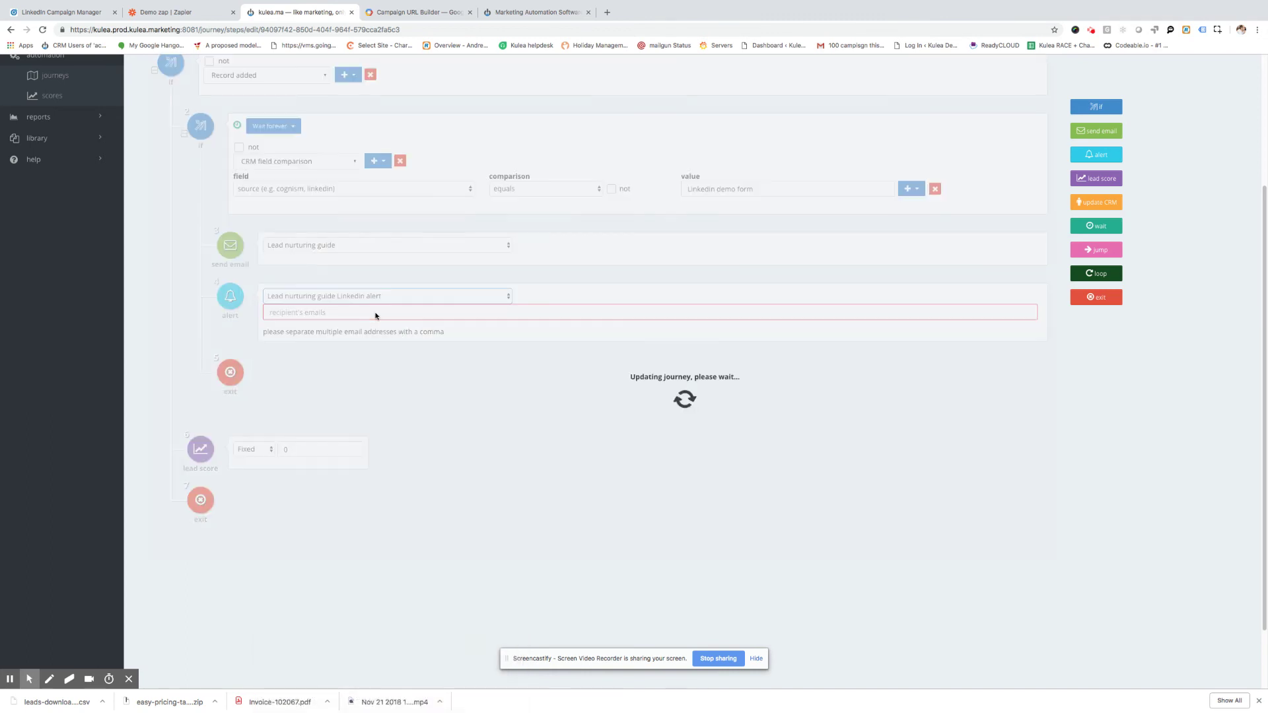
left_click(376, 313)
left_click(315, 370)
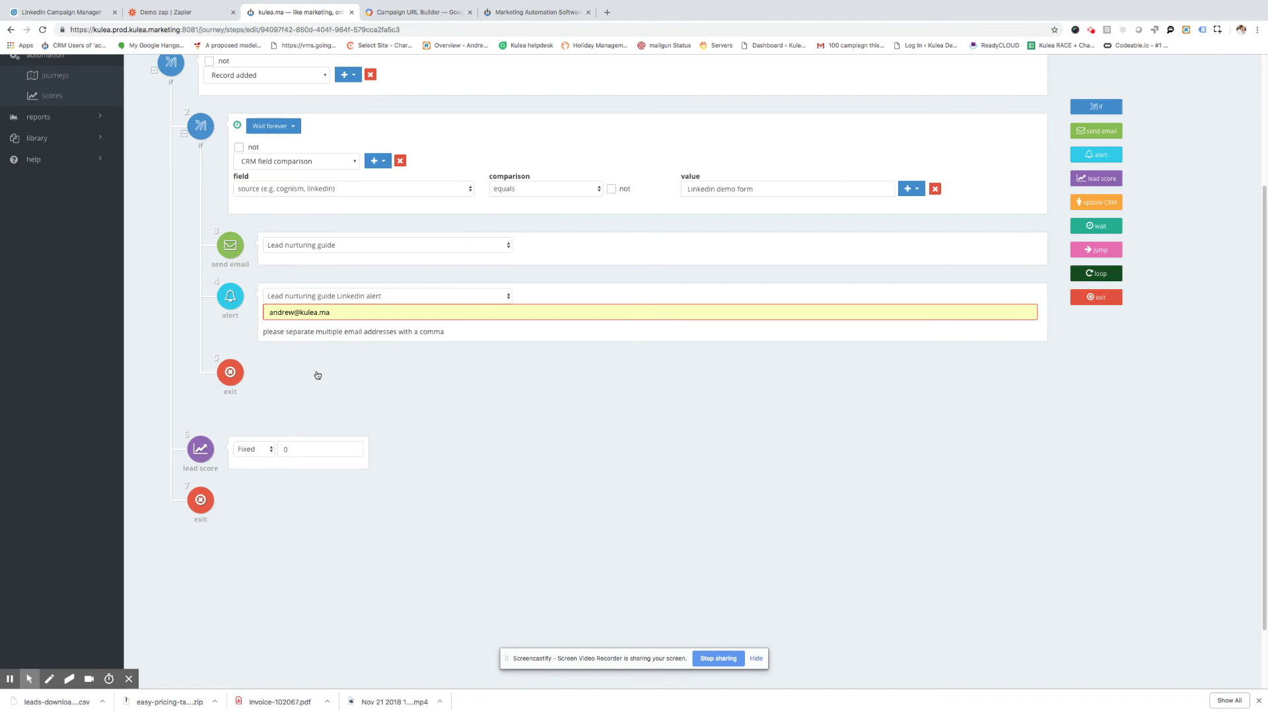
left_click(471, 286)
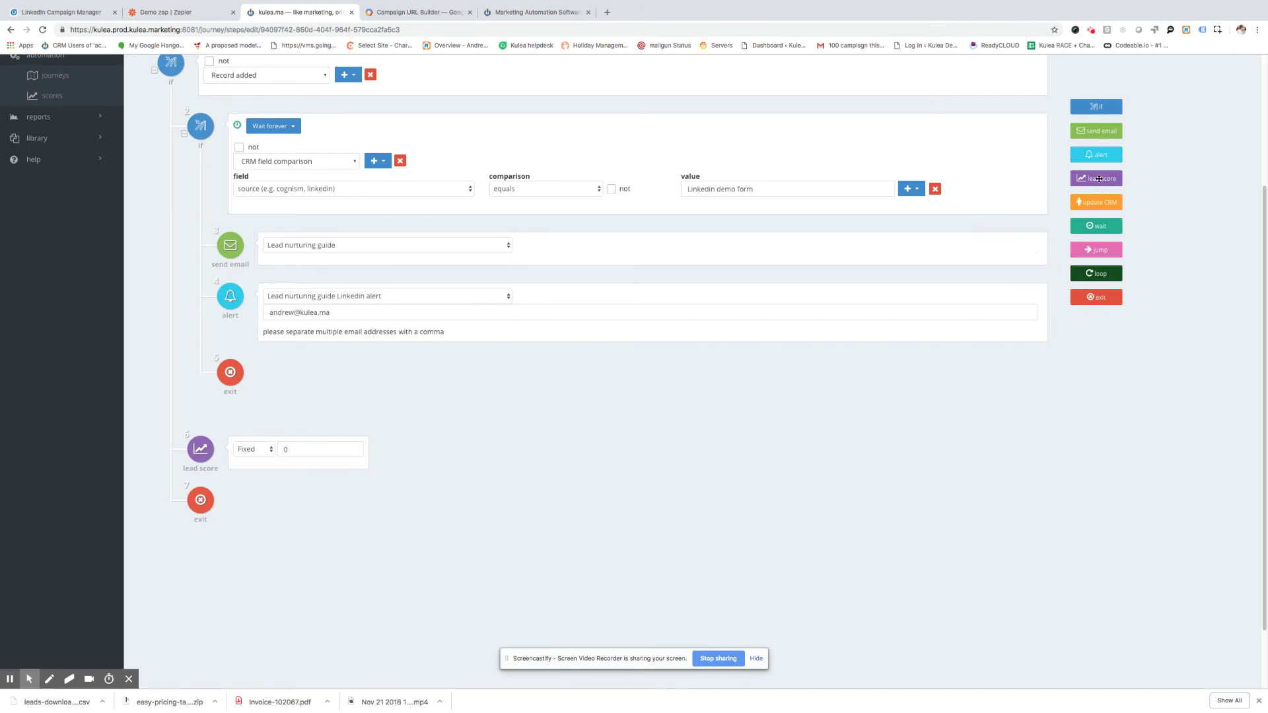
- Add a lead score action after the alert with a fixed score of 5
left_click_drag(1096, 176, 337, 363)
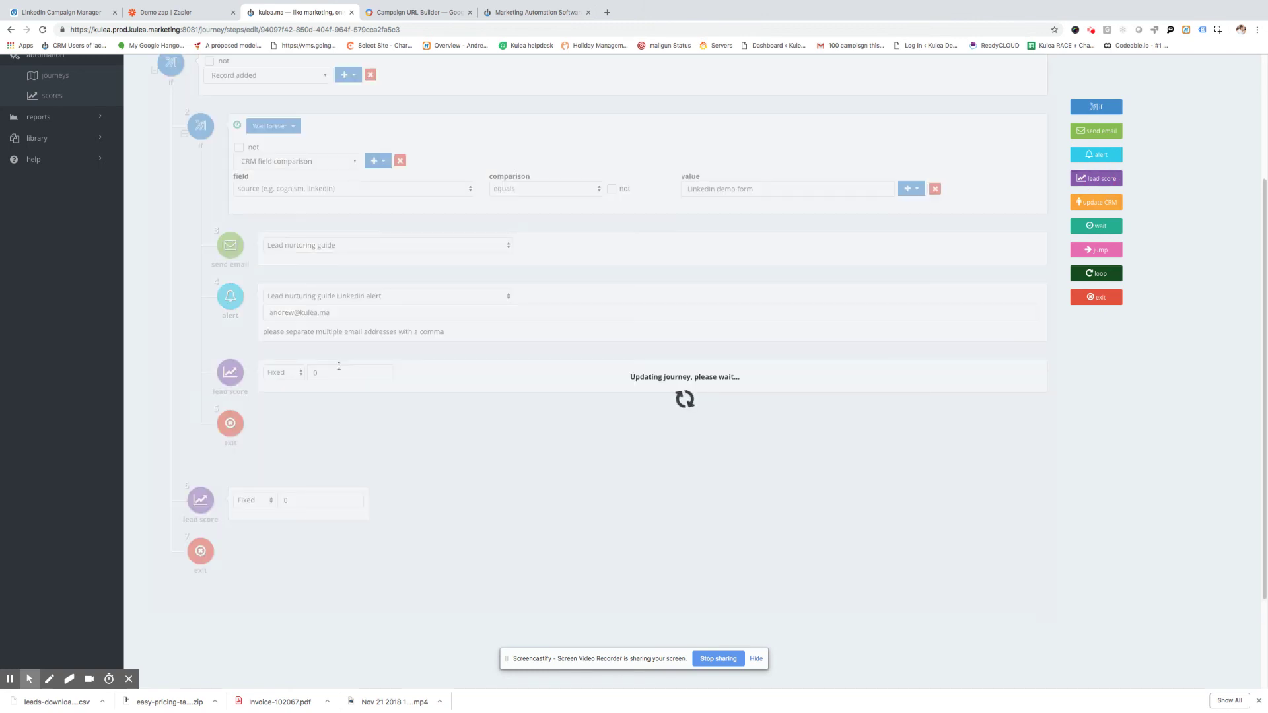
left_click(331, 373)
key("BackSpace")
type("5")
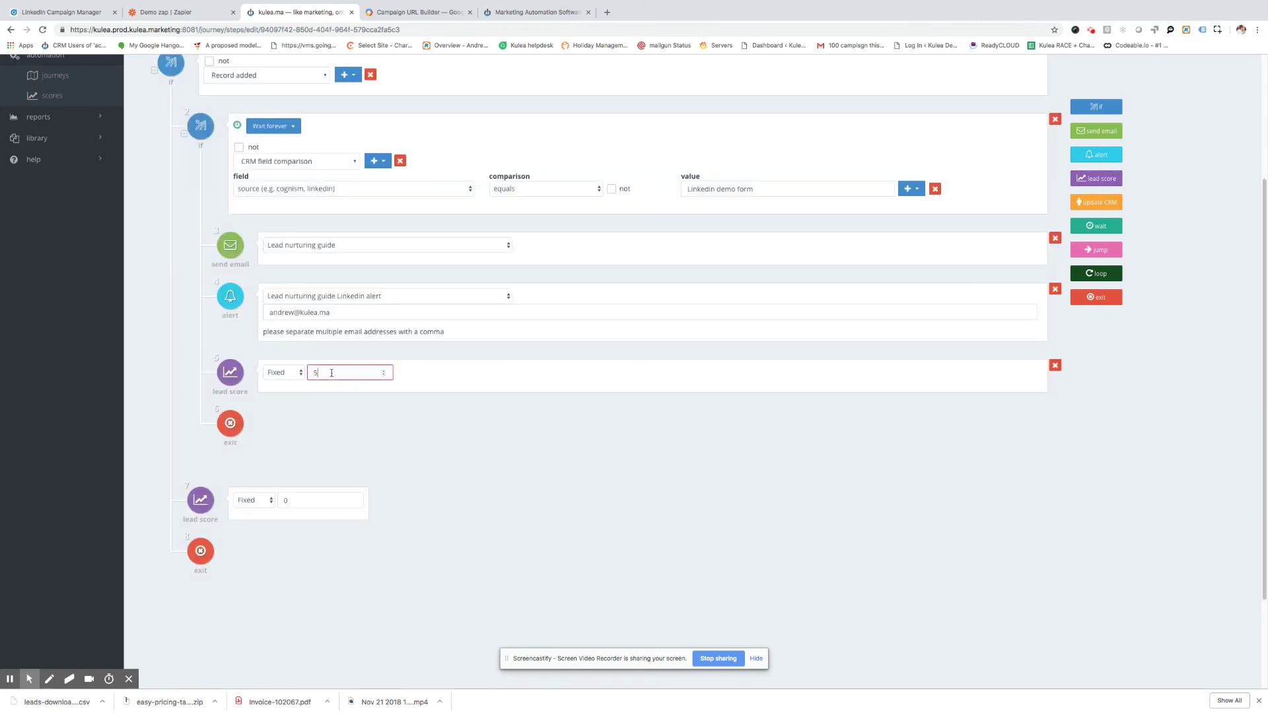
left_click(686, 308)
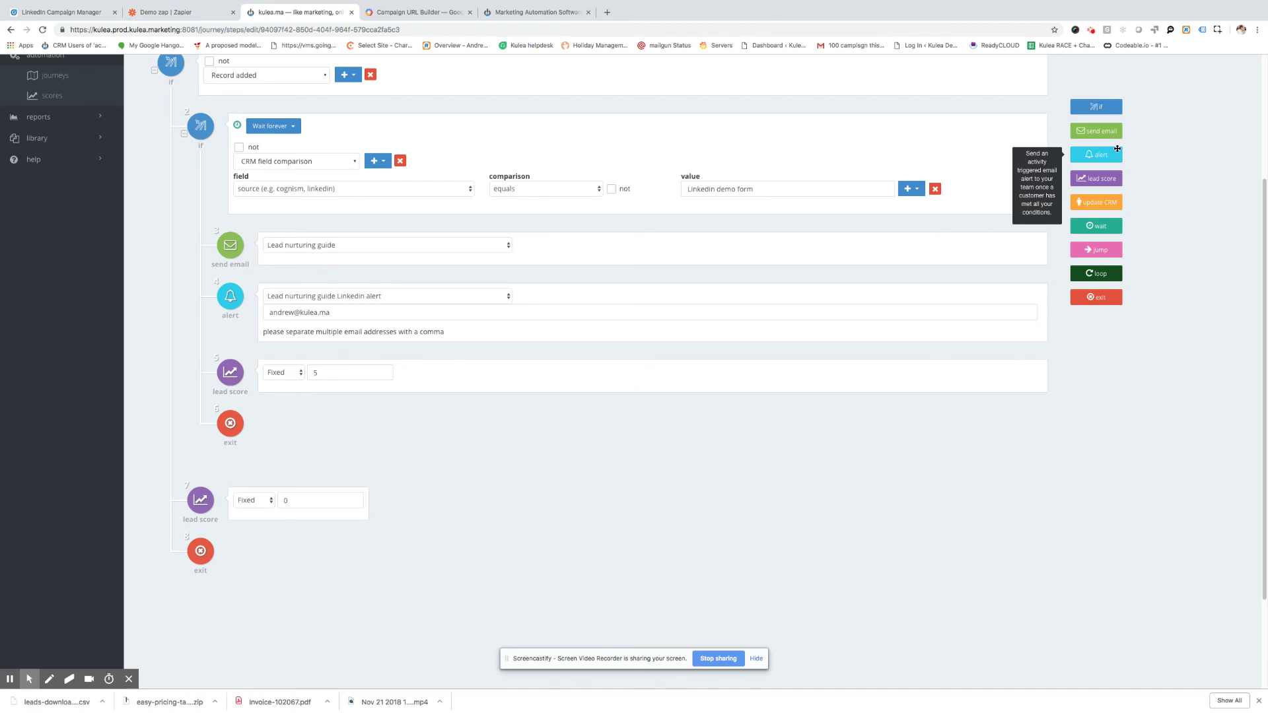
- Add another If after the fixed lead score of 5, using Wait N days with 2 days
left_click_drag(1102, 107, 532, 422)
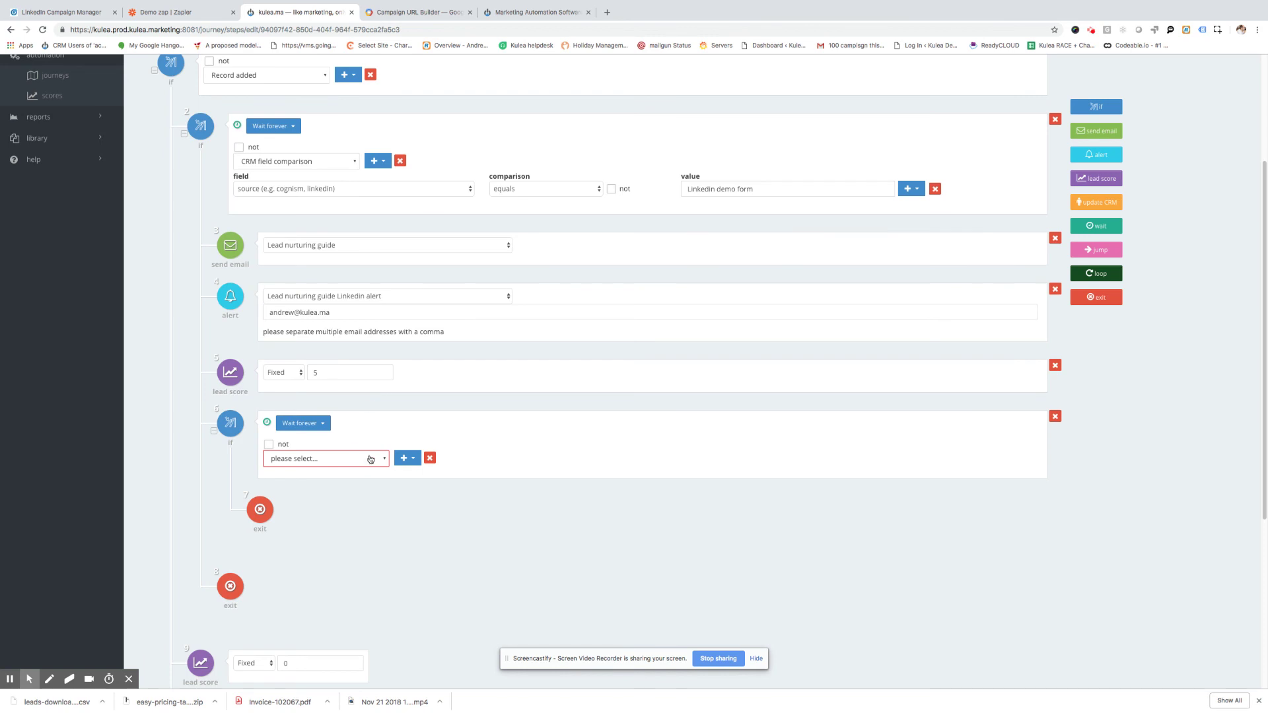
left_click(323, 426)
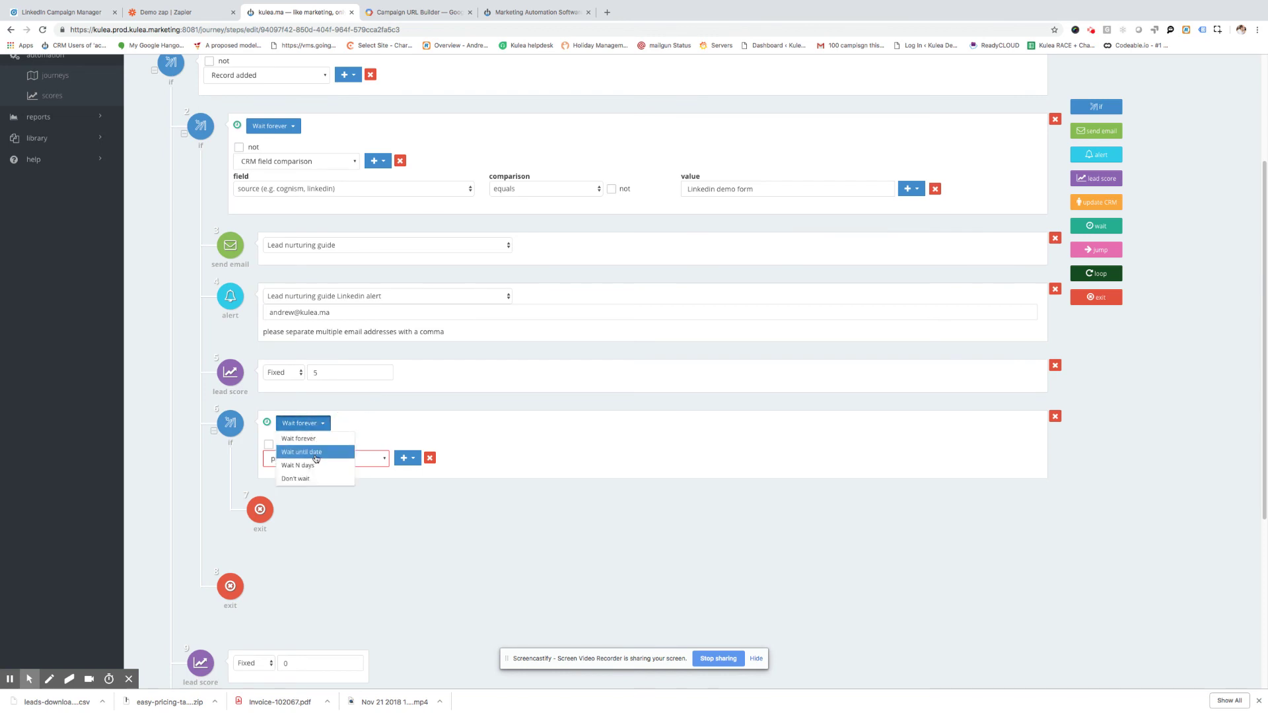
left_click(317, 465)
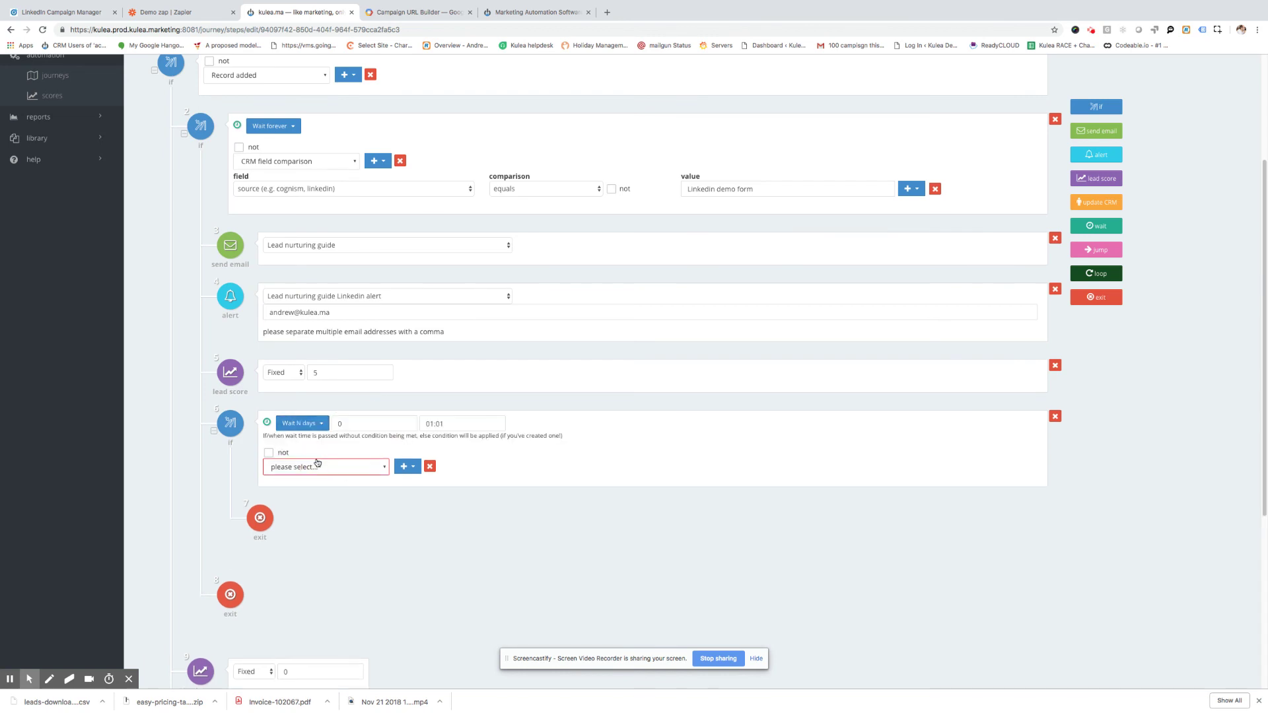
left_click(361, 423)
key("BackSpace")
type("2")
- Set the two-day If condition to Downloaded a file and choose Lead-nurturing-guide.pdf as the file
left_click(385, 470)
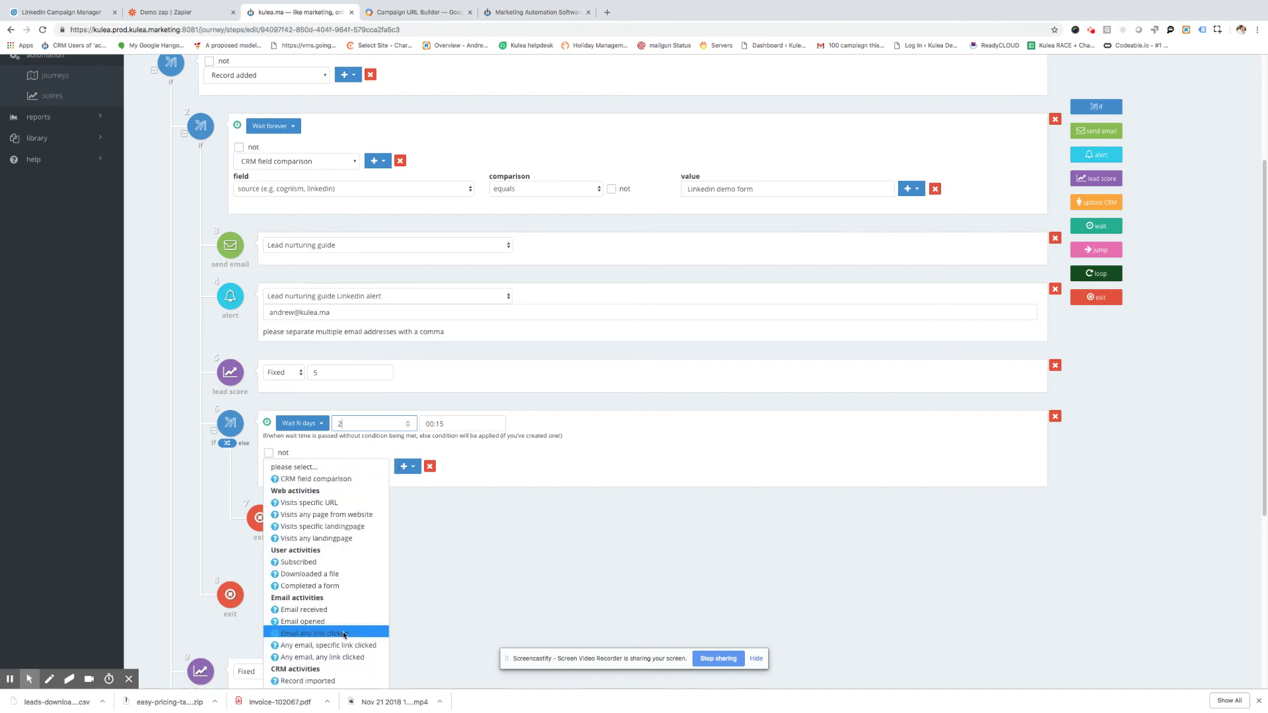
left_click(353, 575)
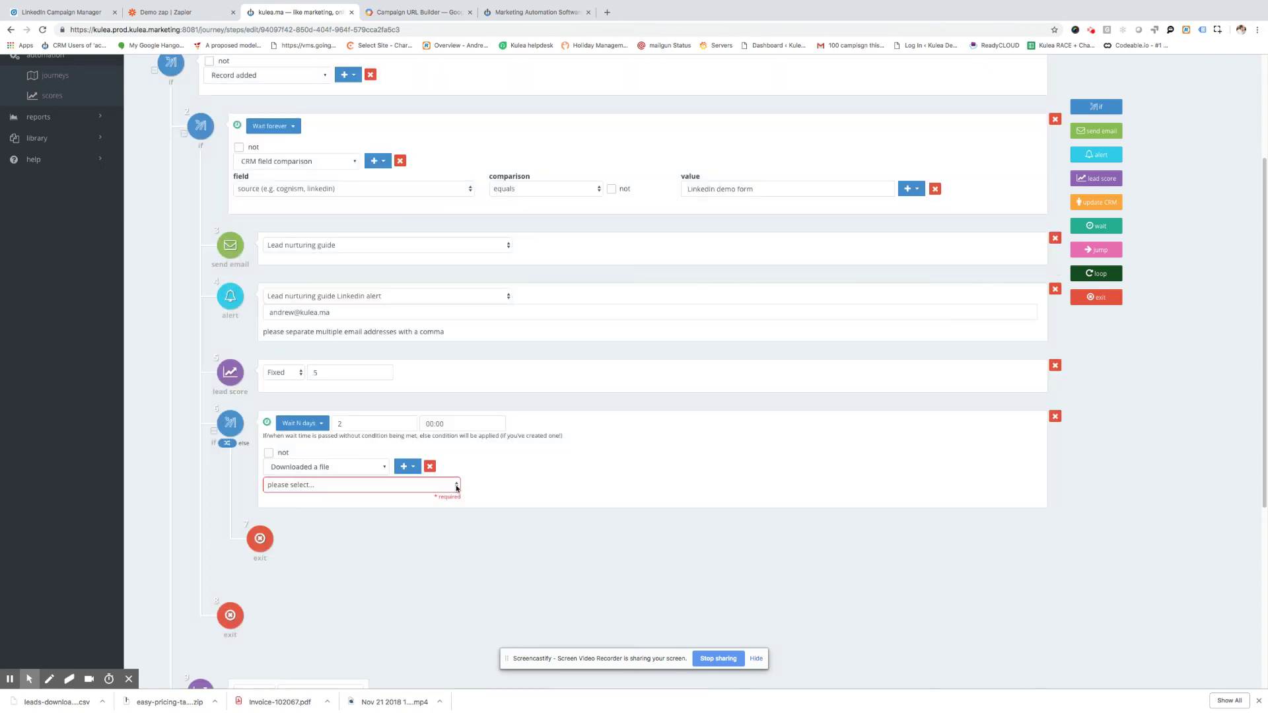
left_click(456, 488)
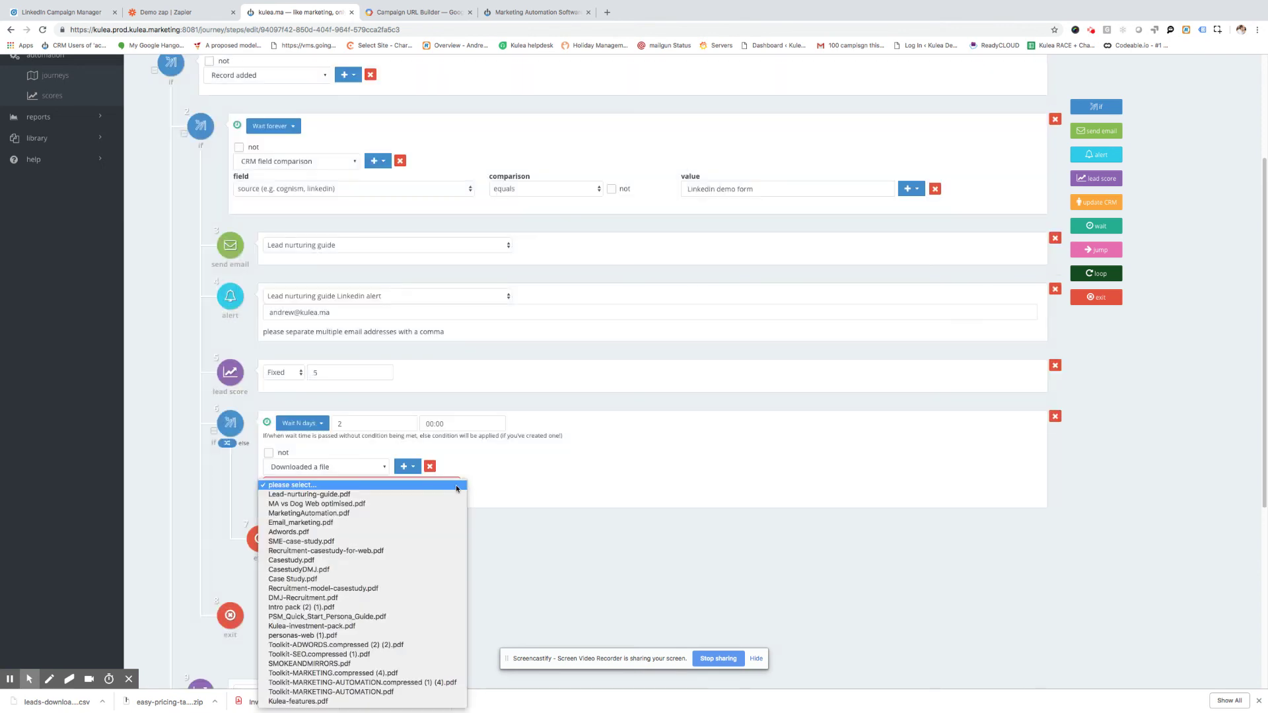
left_click(445, 496)
left_click(445, 495)
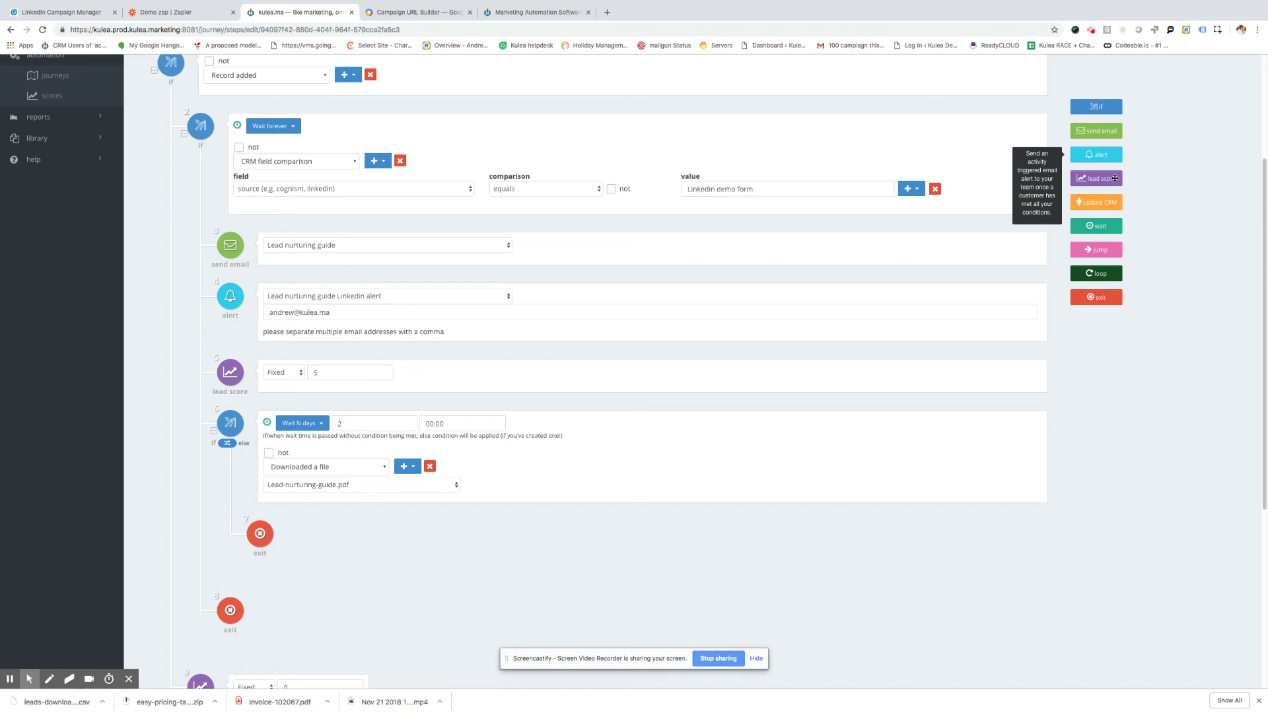
- Add a wait action under the file download condition, using Wait N days with 0 days and 04:00 hours
left_click_drag(1096, 226, 480, 536)
scroll(475, 411, "down", 3)
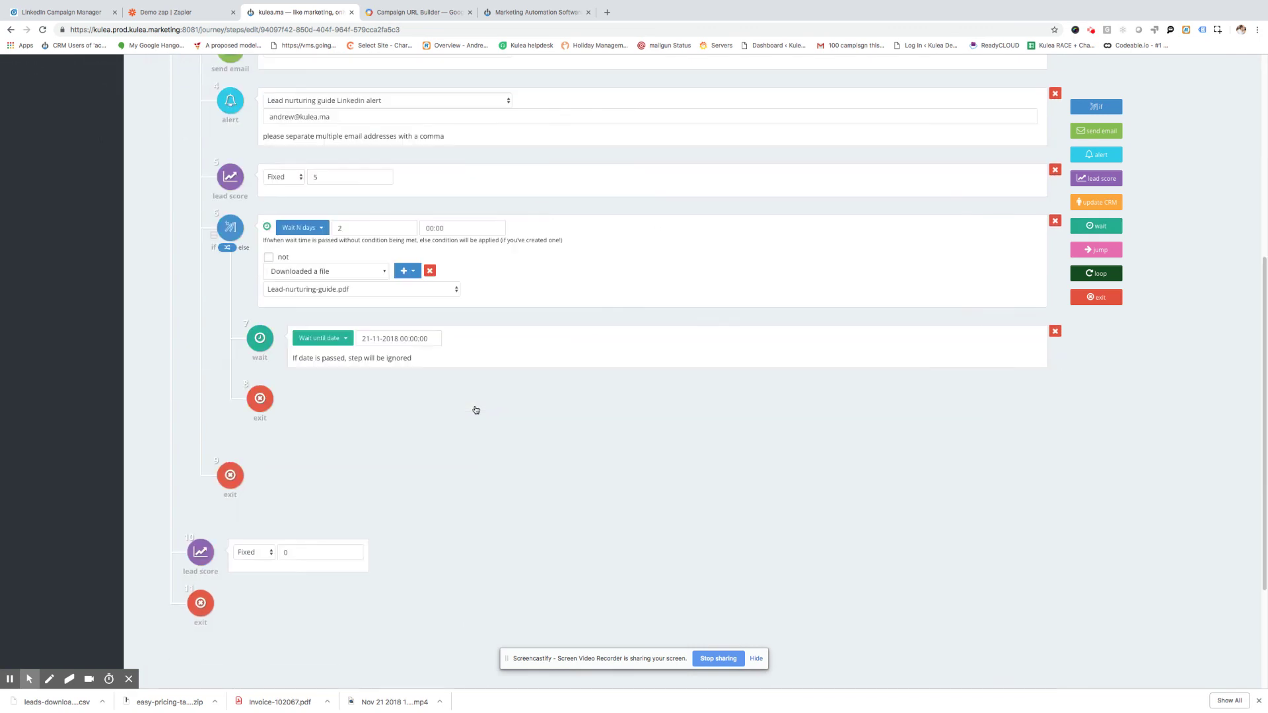
left_click(345, 338)
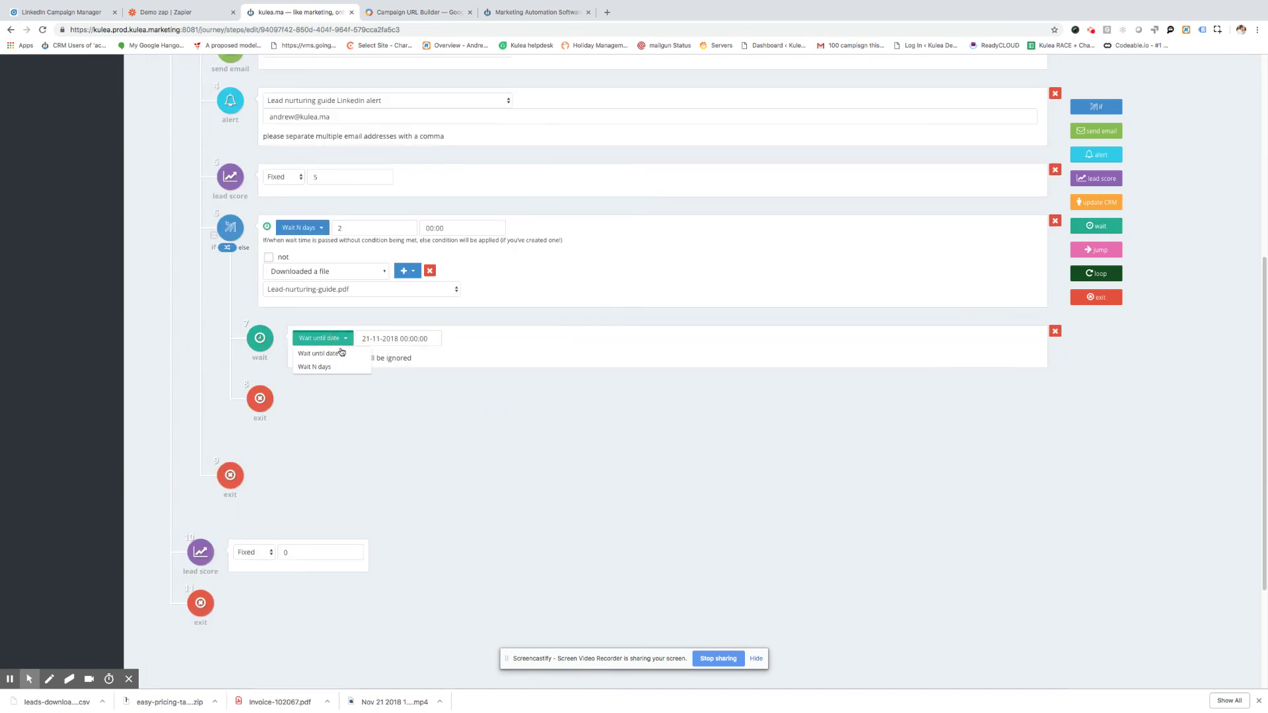
left_click(320, 367)
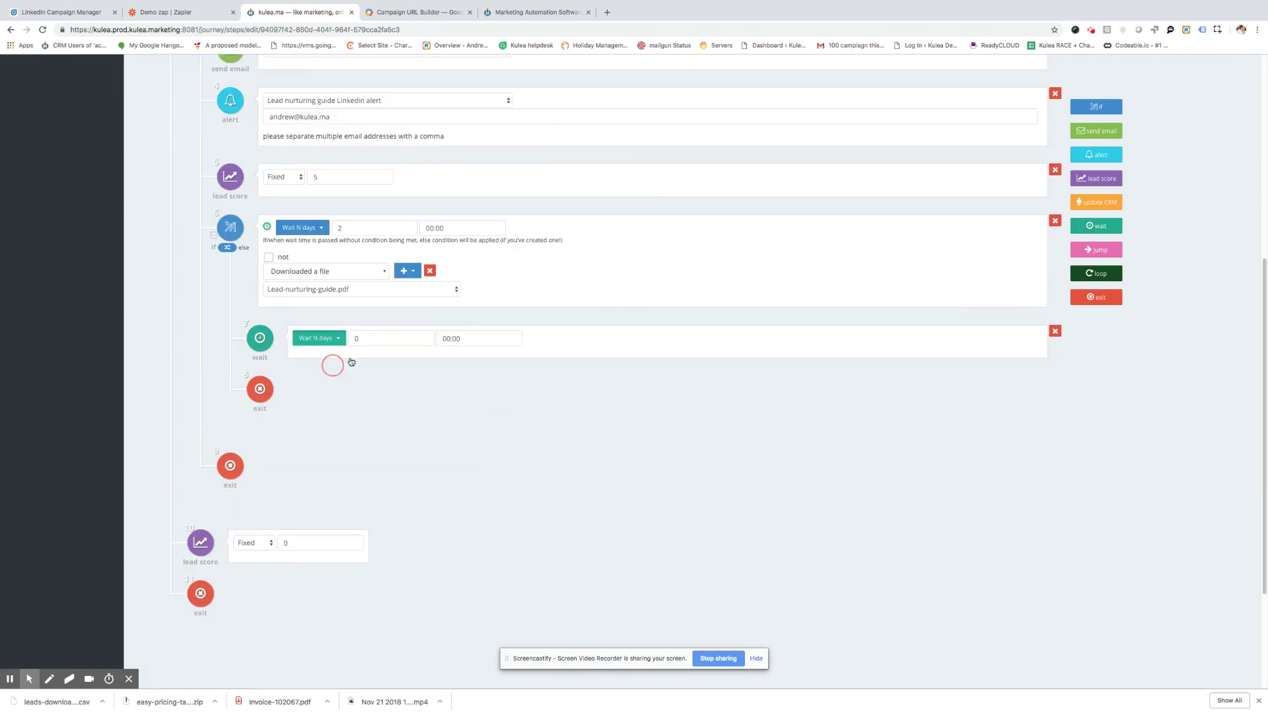
left_click(469, 337)
left_click(469, 340)
left_click(437, 382)
left_click(437, 382)
left_click(437, 383)
left_click(437, 382)
left_click(488, 431)
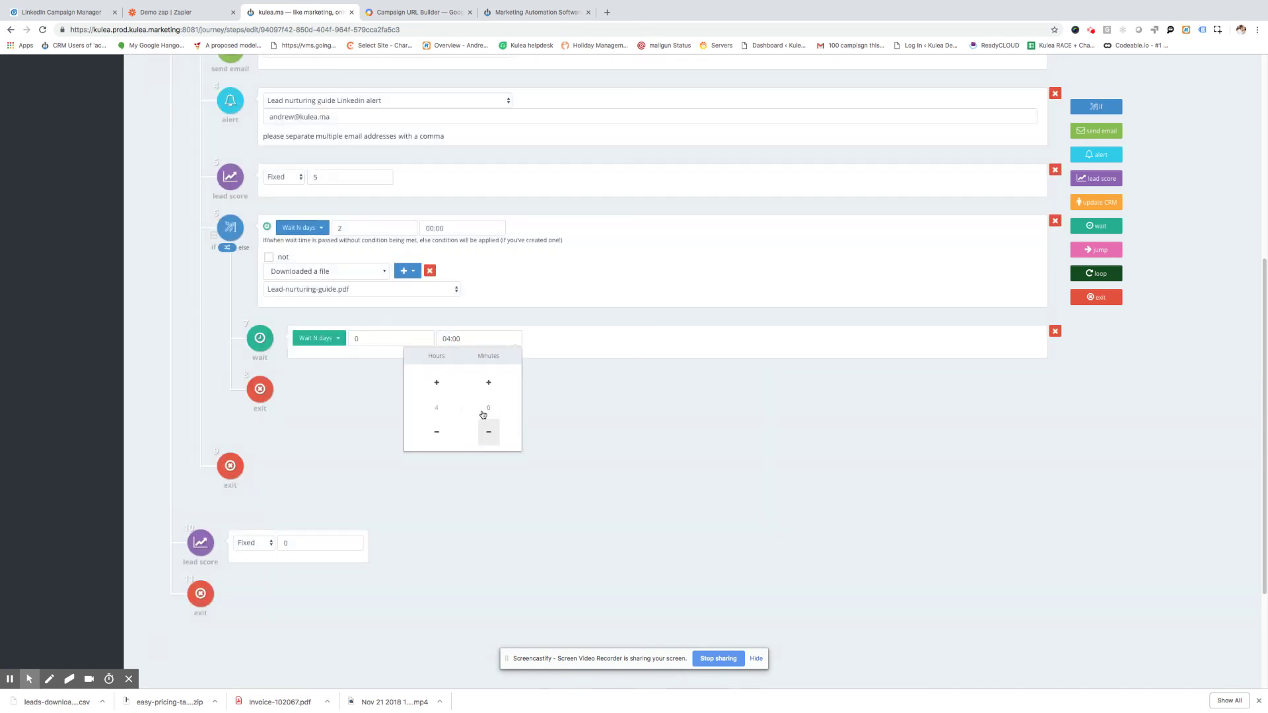
left_click(543, 318)
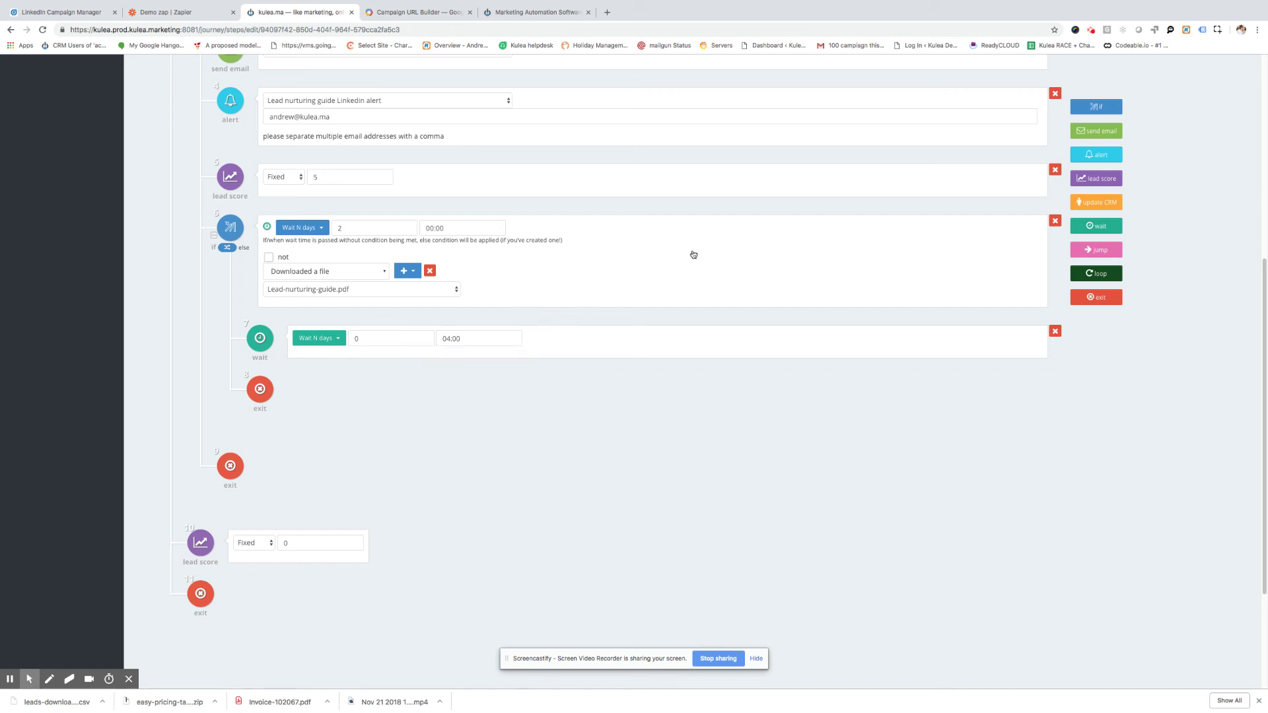
- Add a send email action after the four-hour wait using the "Linkedin Lead nurture follow up (24 hours)" email
left_click_drag(1108, 130, 545, 389)
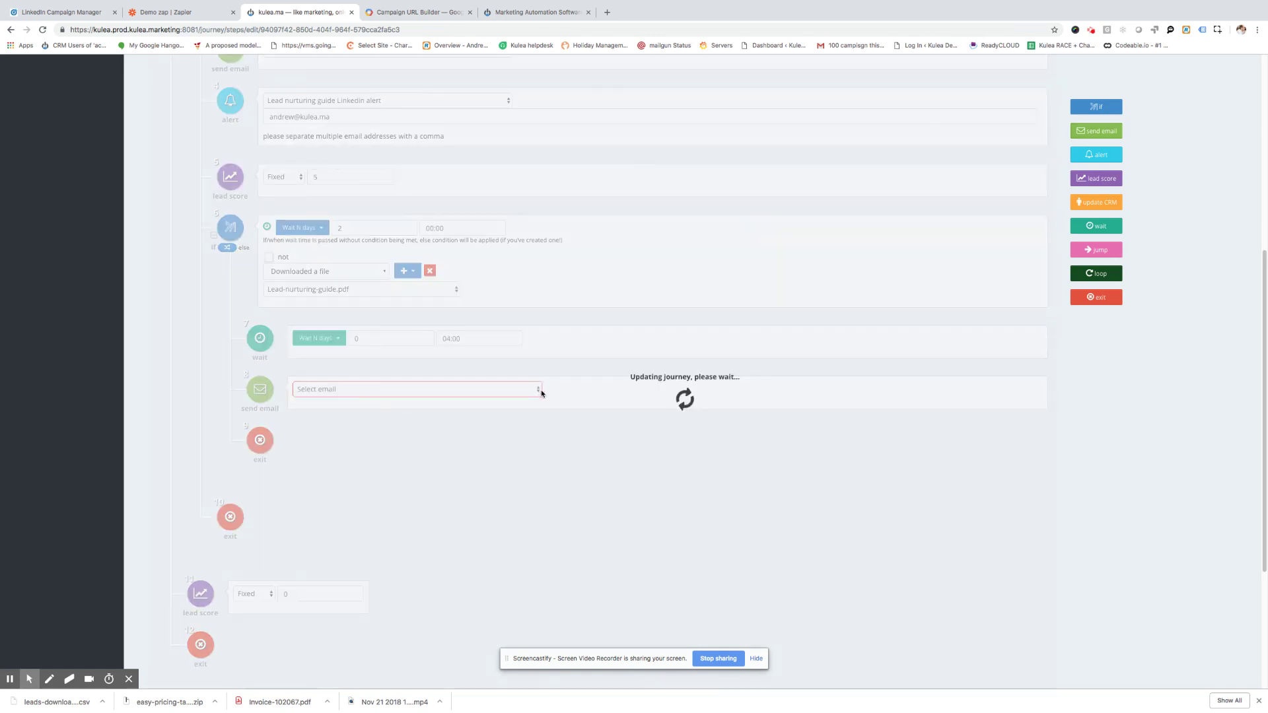
left_click(539, 391)
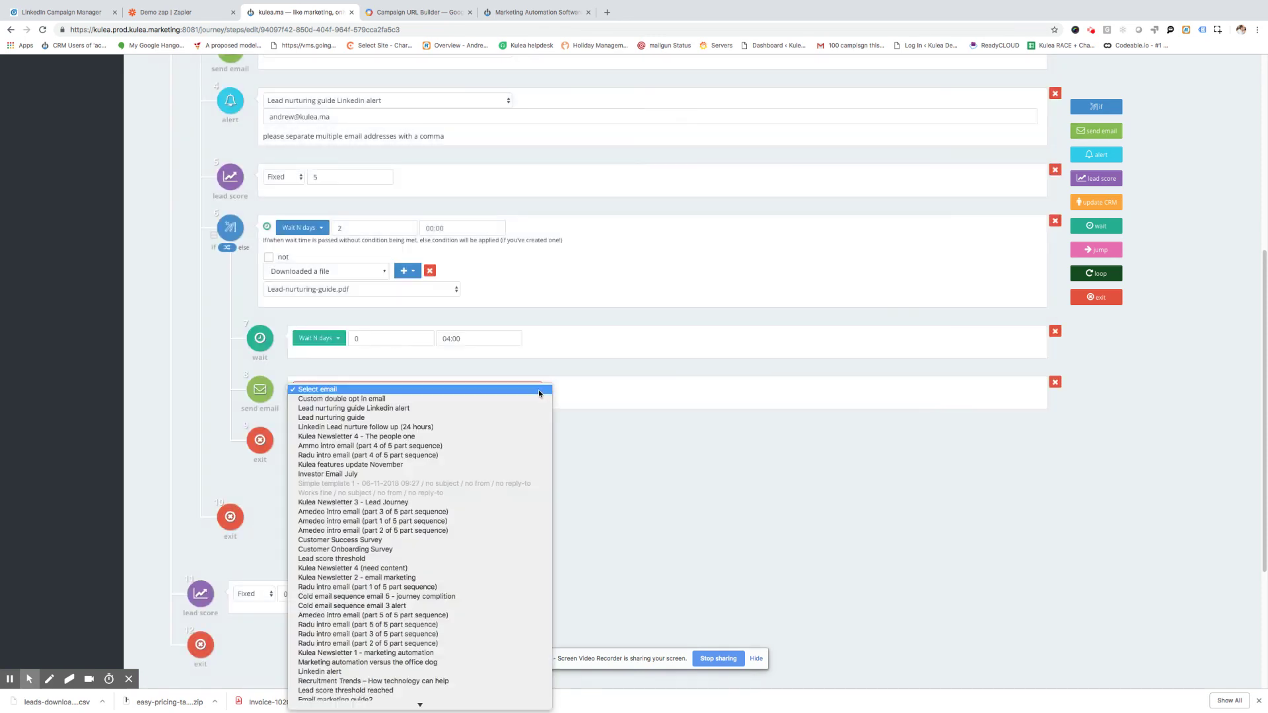
left_click(512, 426)
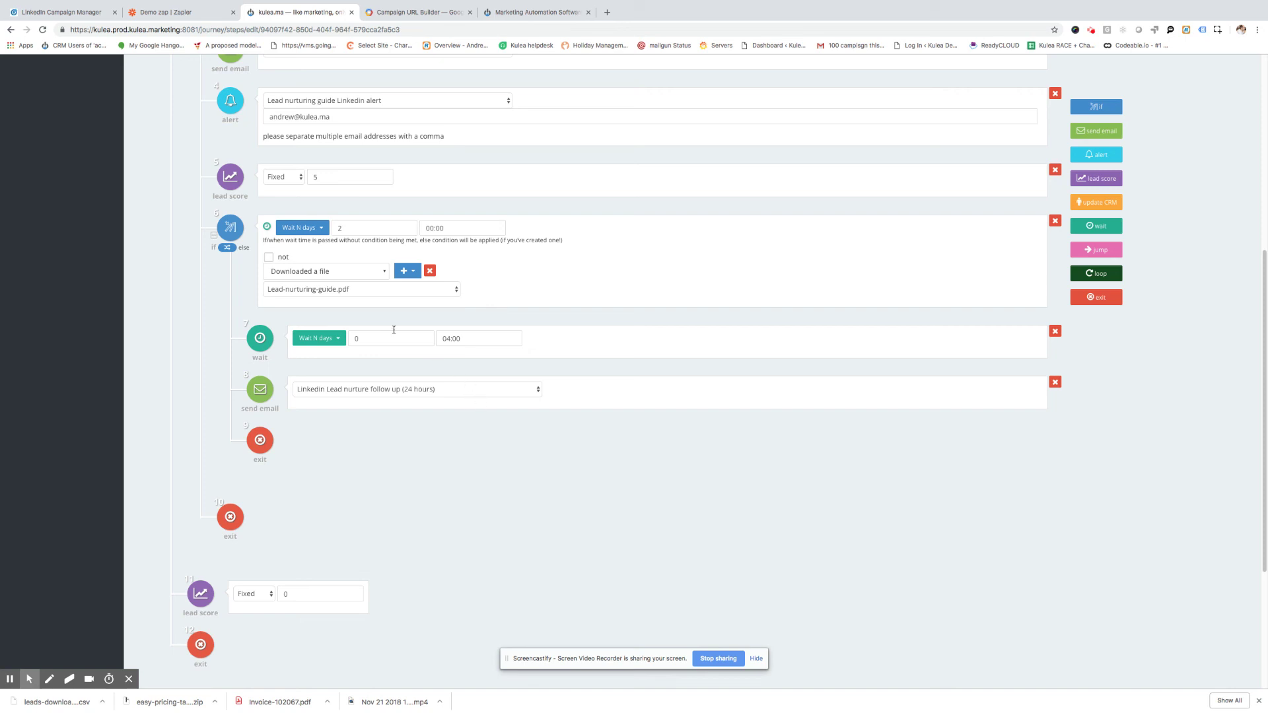
- Add an else case to the file download condition and have it send the "Lead nurturing guide" email
left_click(227, 248)
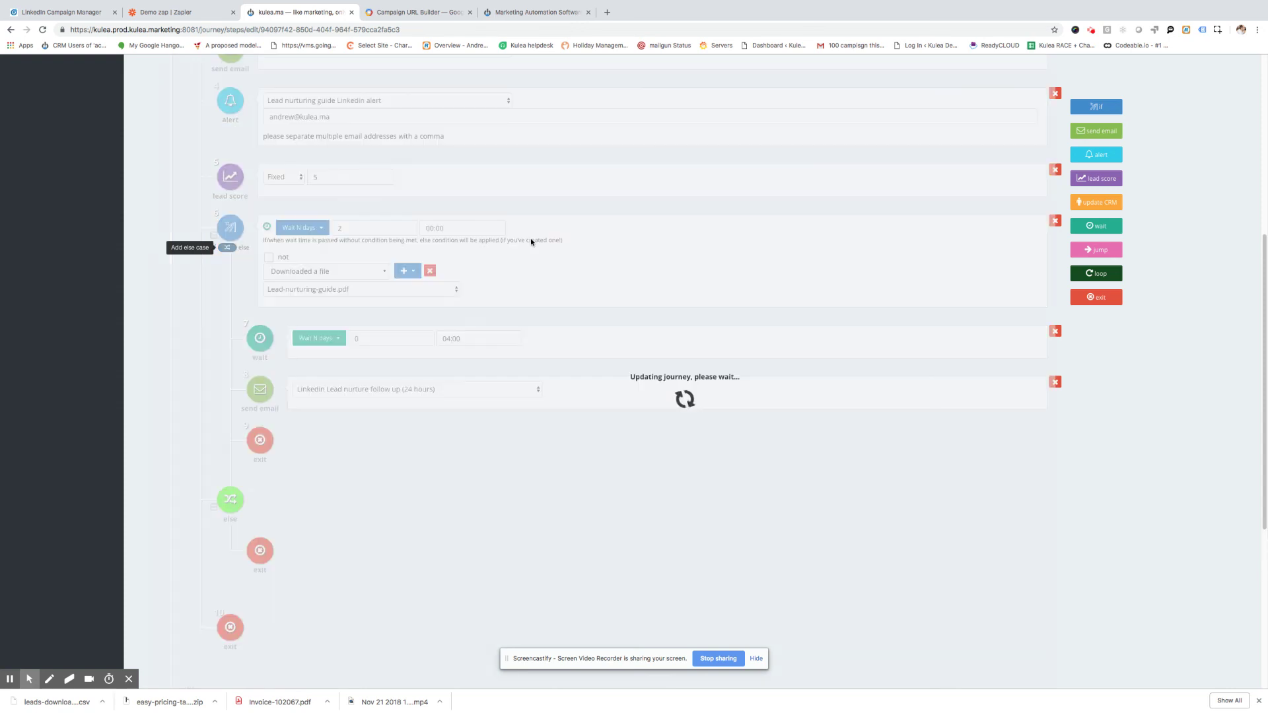
scroll(481, 313, "up", 1)
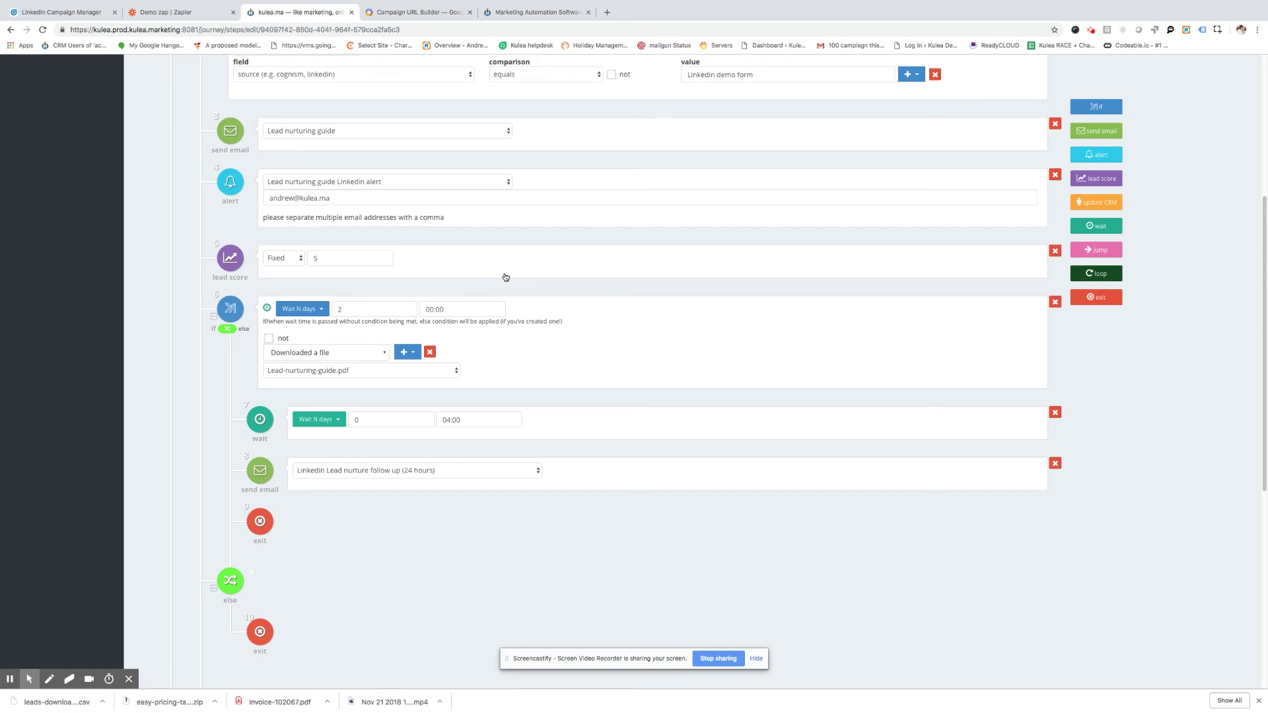
scroll(506, 278, "down", 1)
left_click_drag(1104, 131, 503, 534)
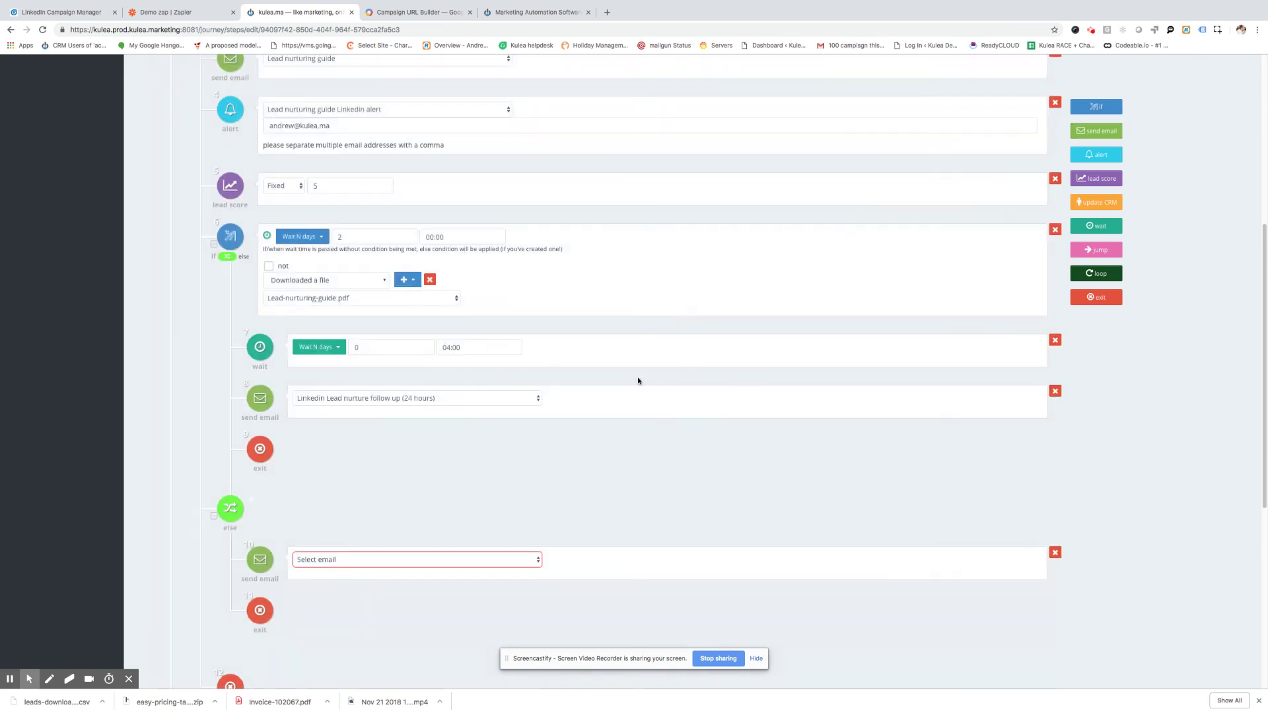
scroll(617, 355, "down", 3)
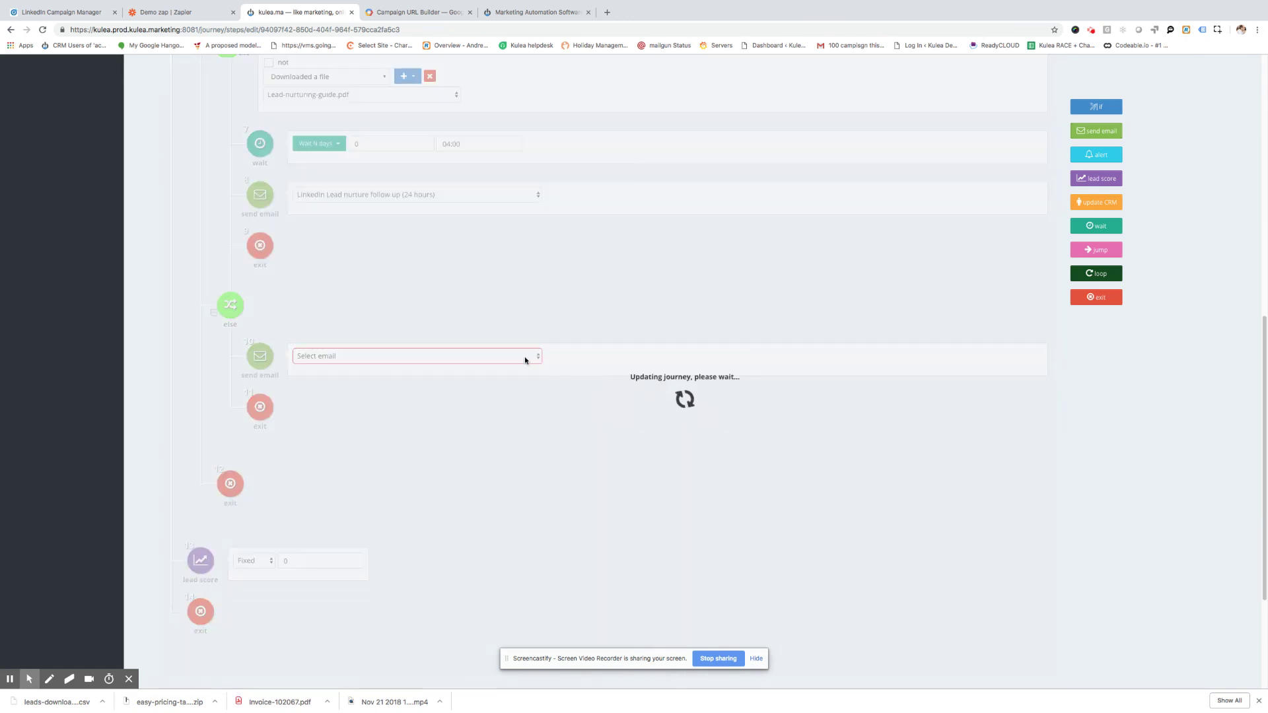
left_click(538, 356)
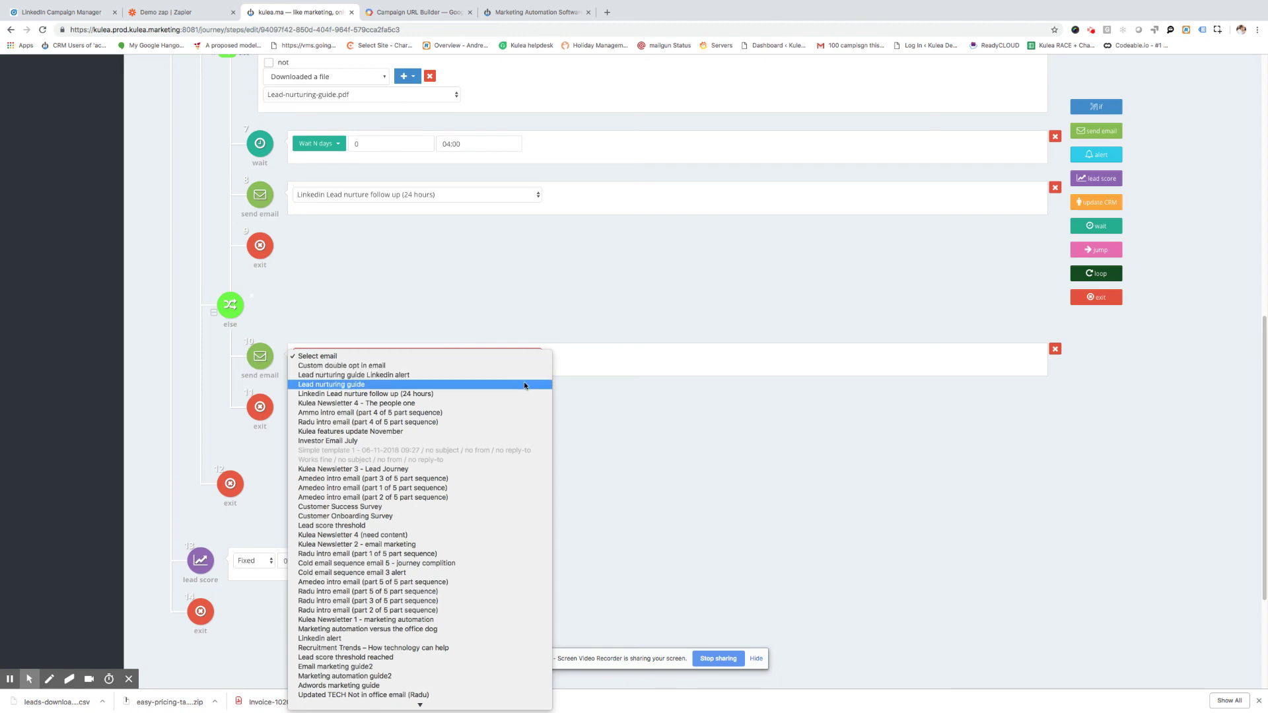
left_click(525, 385)
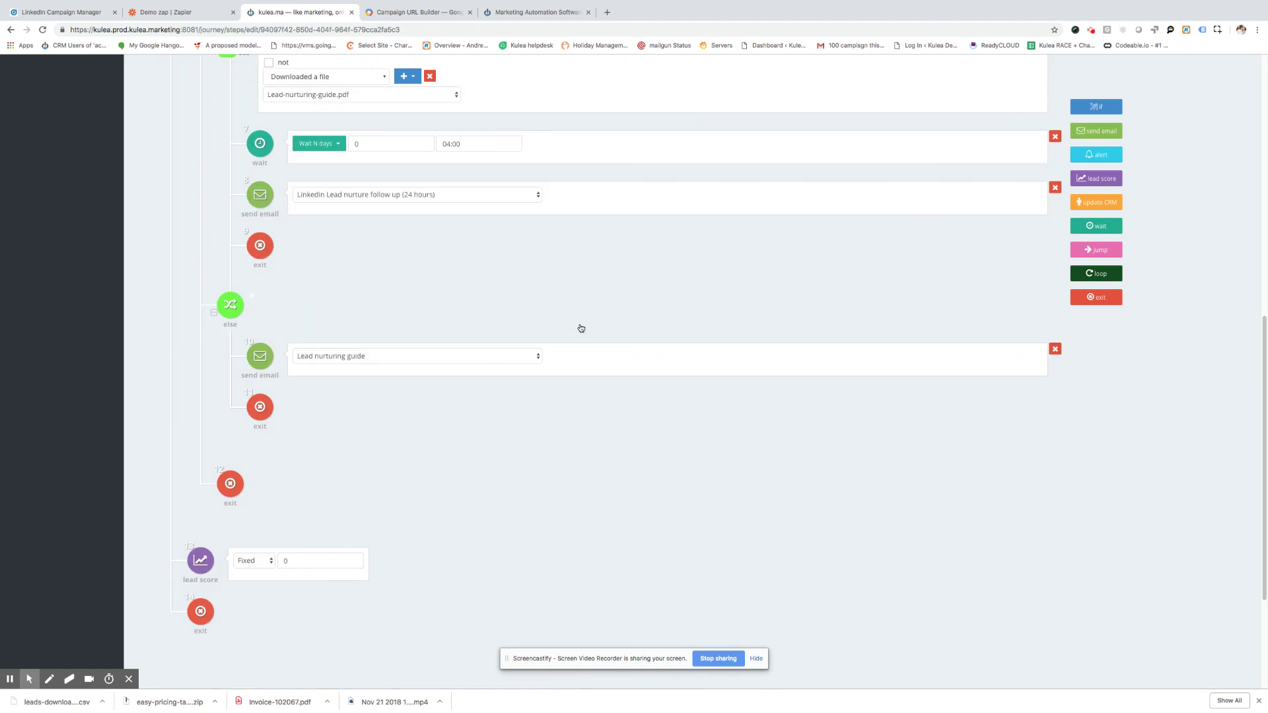
- Review the finished steps of the Linkedin demo journey and activate the journey
scroll(580, 334, "up", 2)
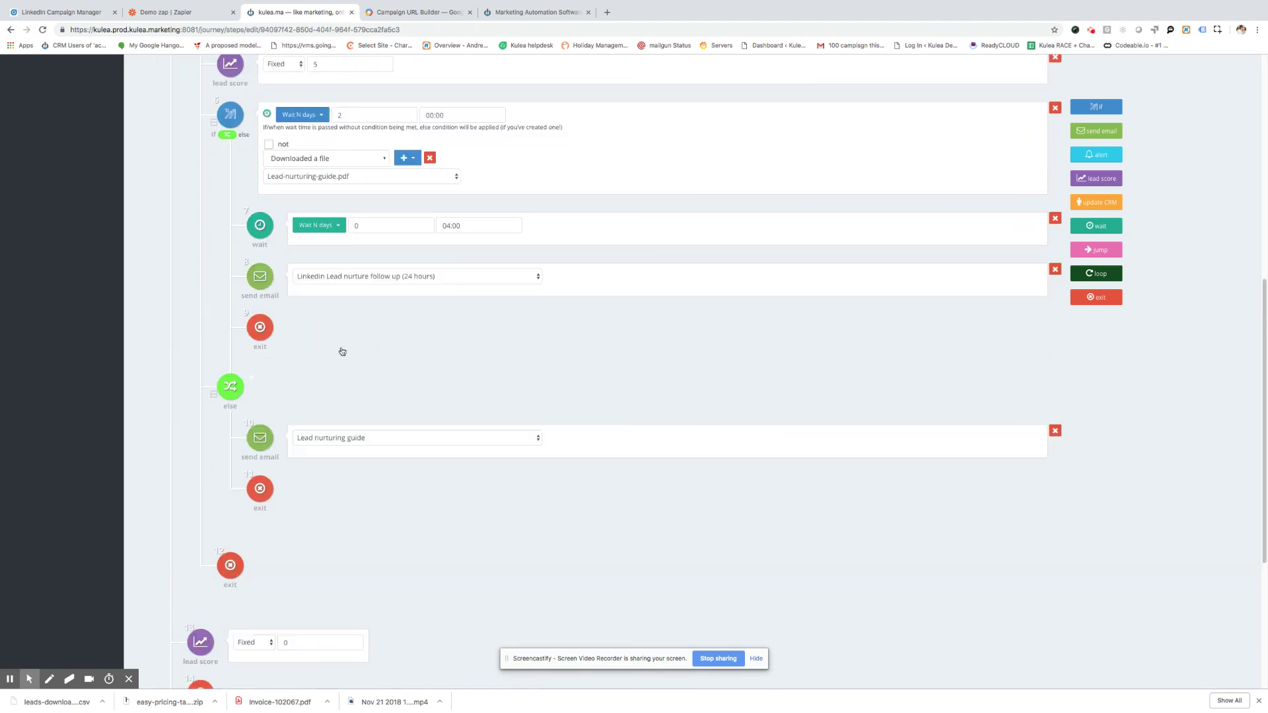
scroll(488, 422, "up", 5)
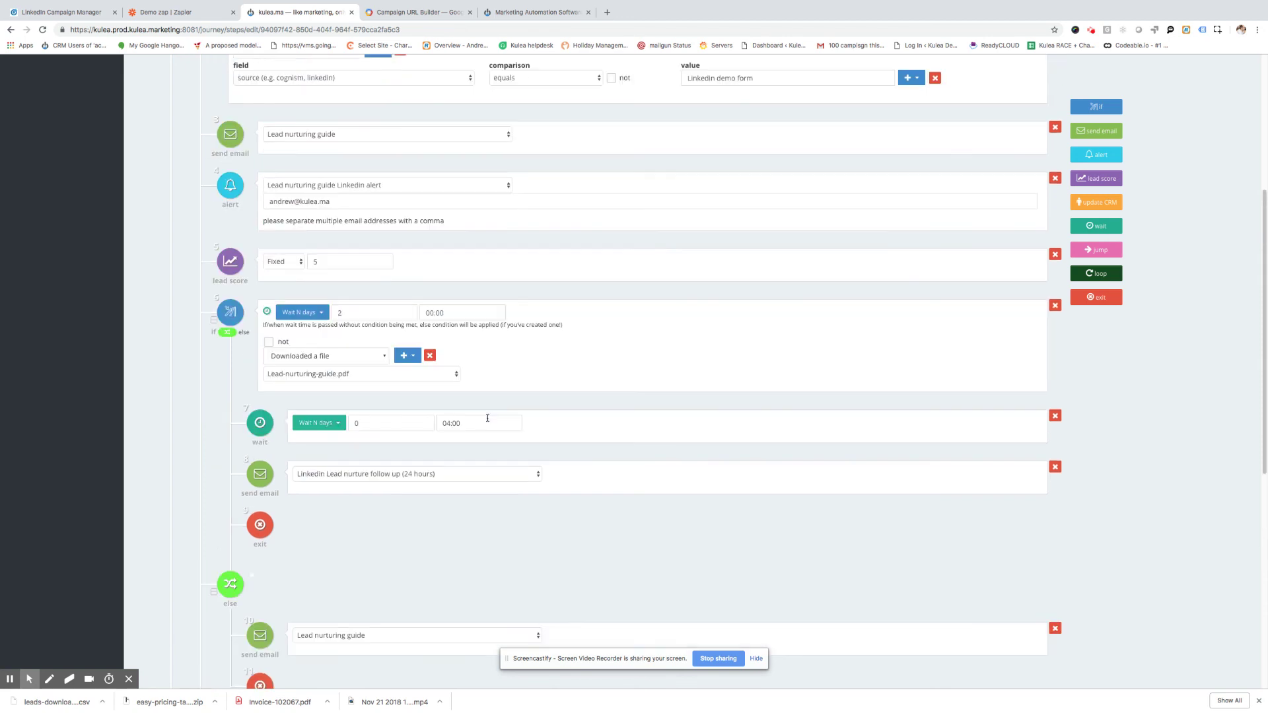
scroll(563, 357, "up", 6)
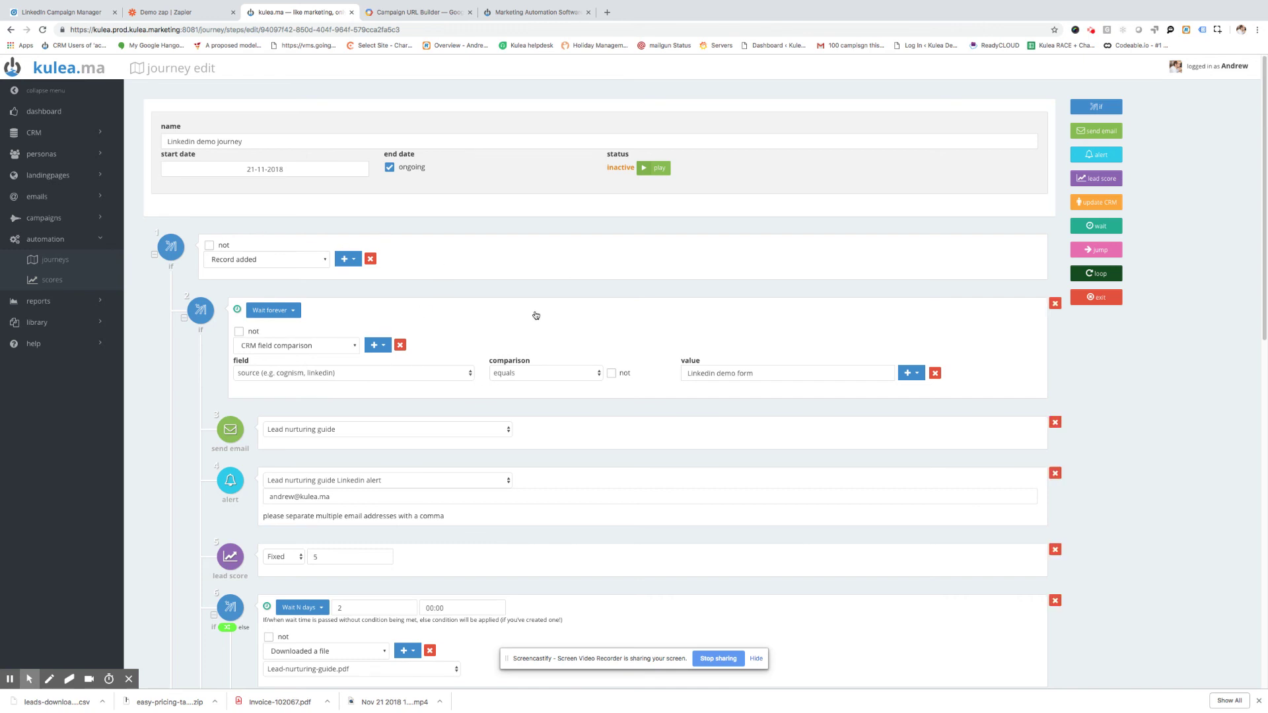
scroll(578, 286, "down", 5)
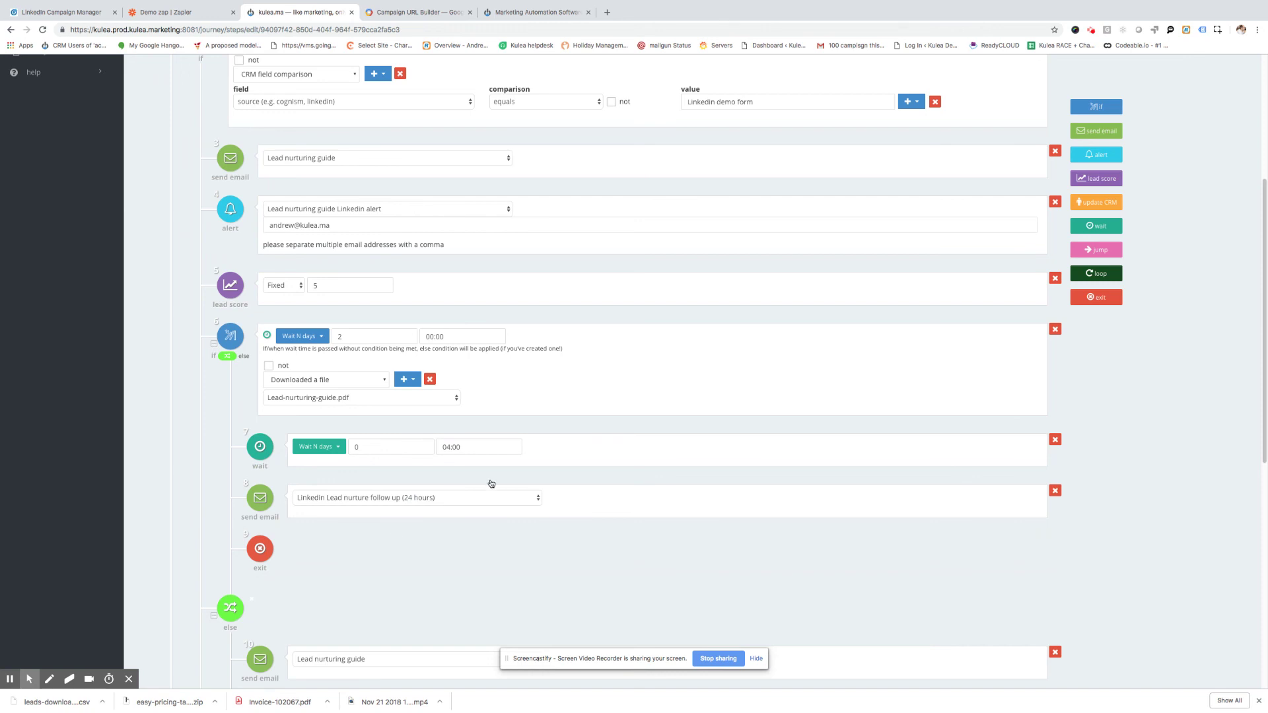
scroll(490, 483, "down", 1)
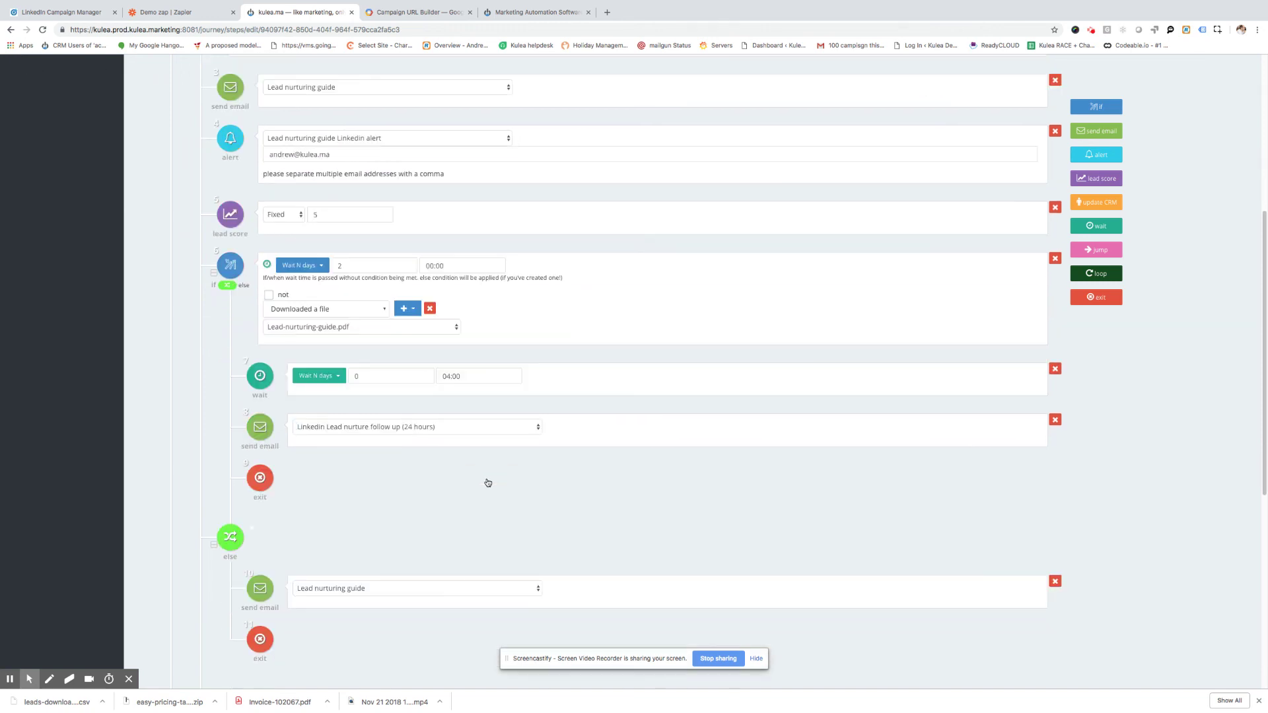
scroll(488, 483, "up", 5)
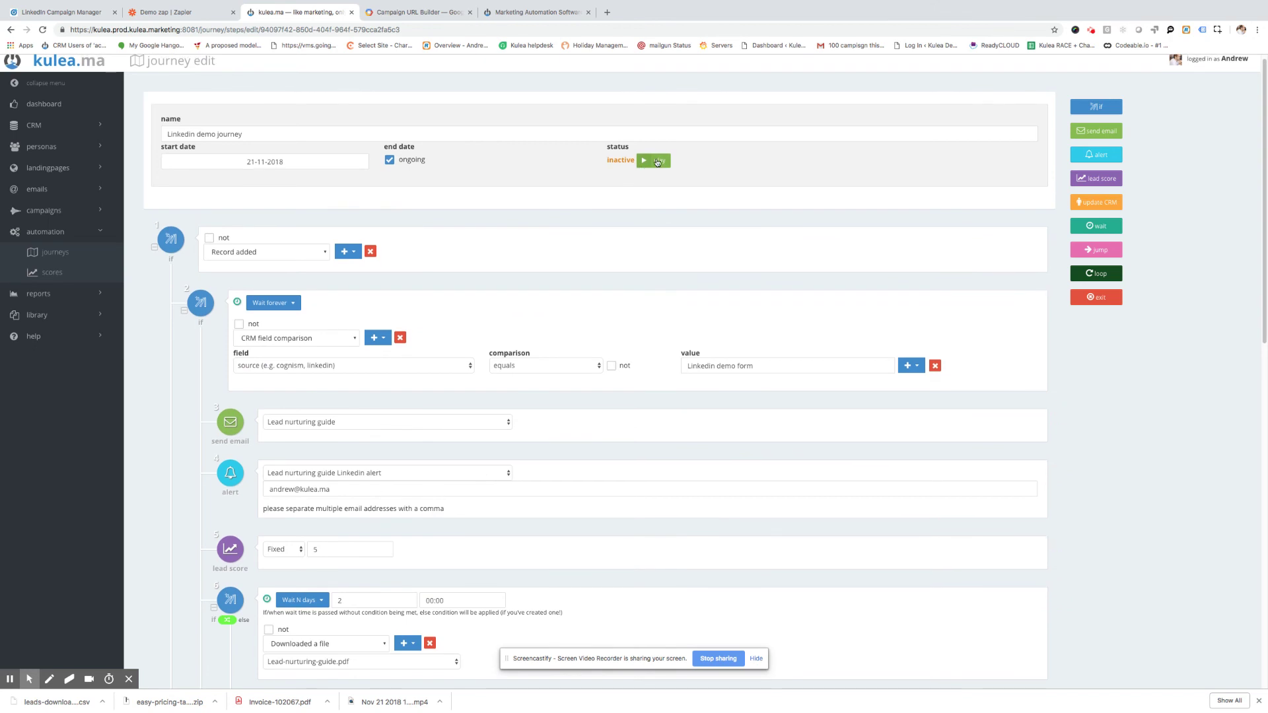
left_click(657, 161)
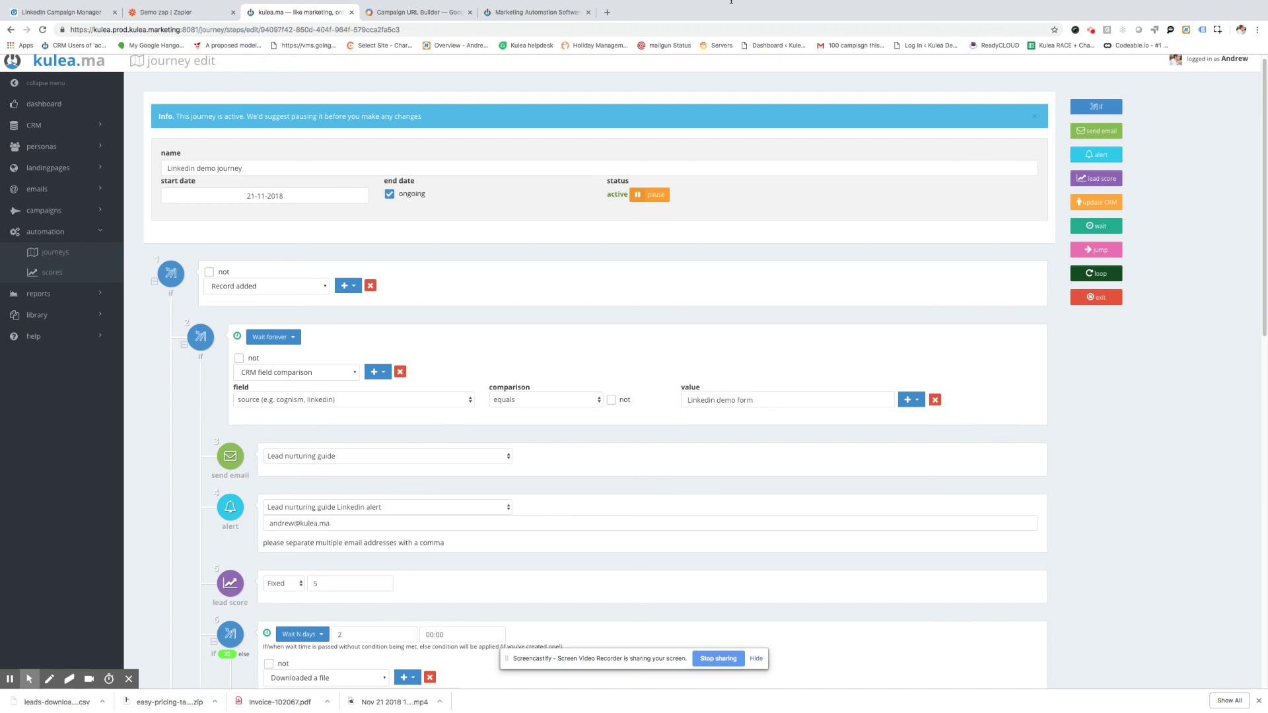
mouse_move(732, 3)
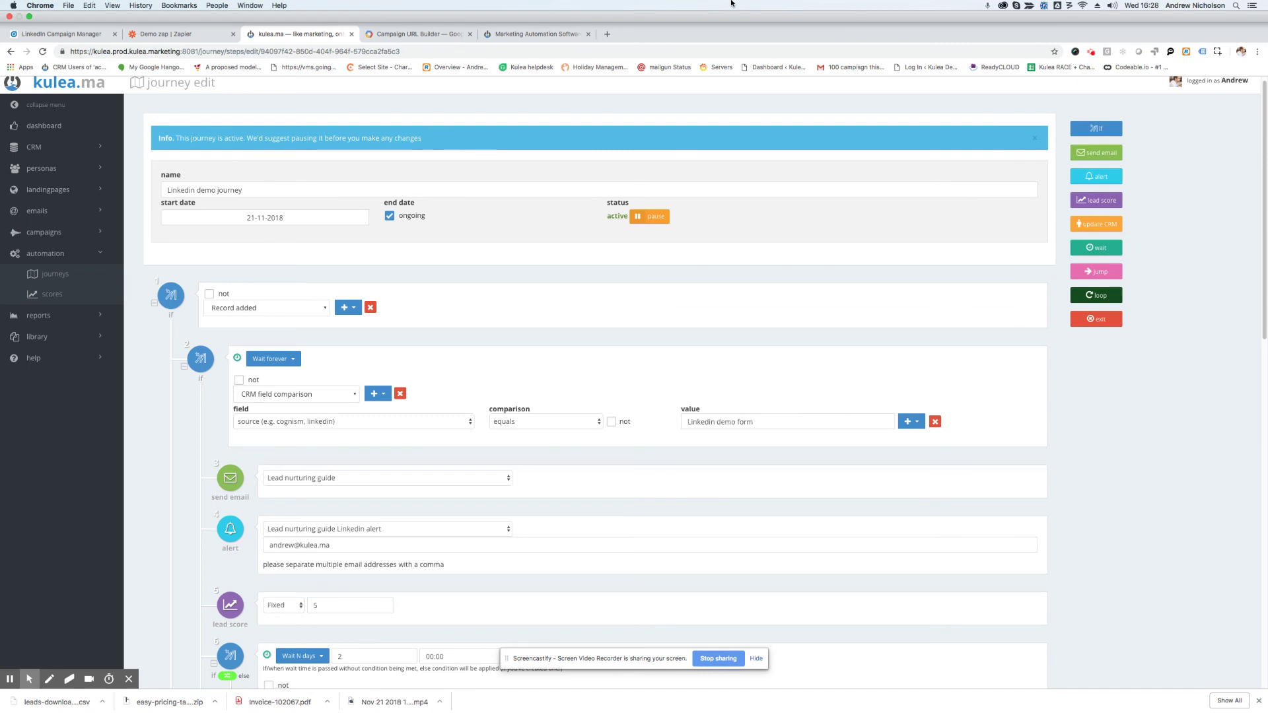